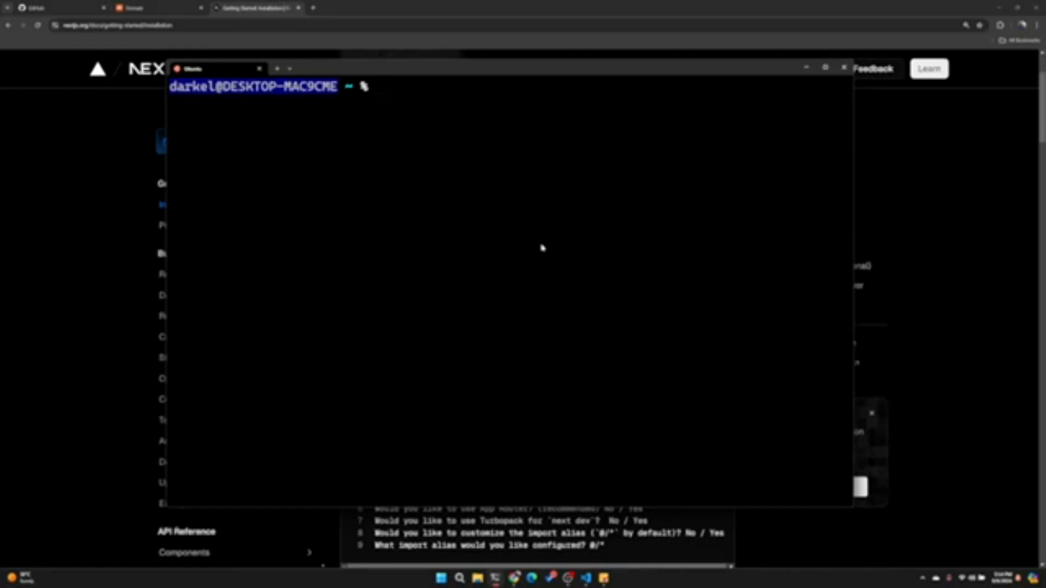
- Run npx create-next-app@latest in the terminal and name the project s3-website-demo
text(npx create-next-app@latest)
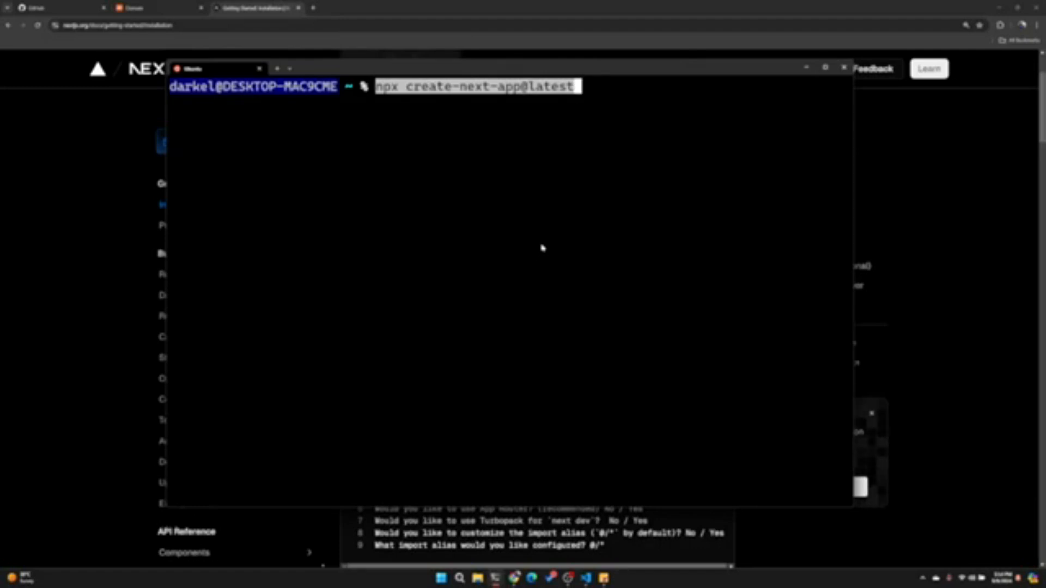
key(Return)
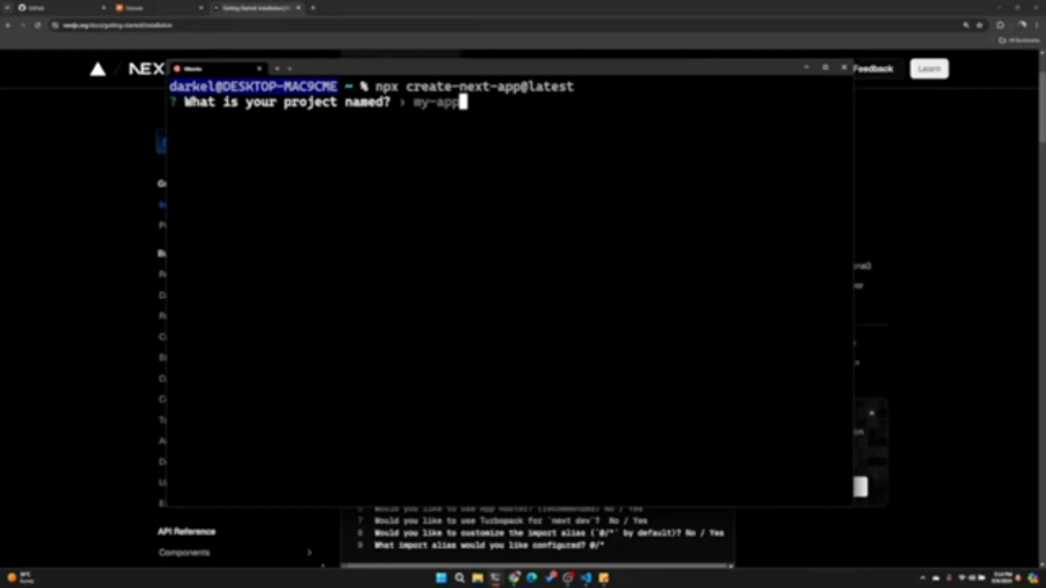
text(s3-stac)
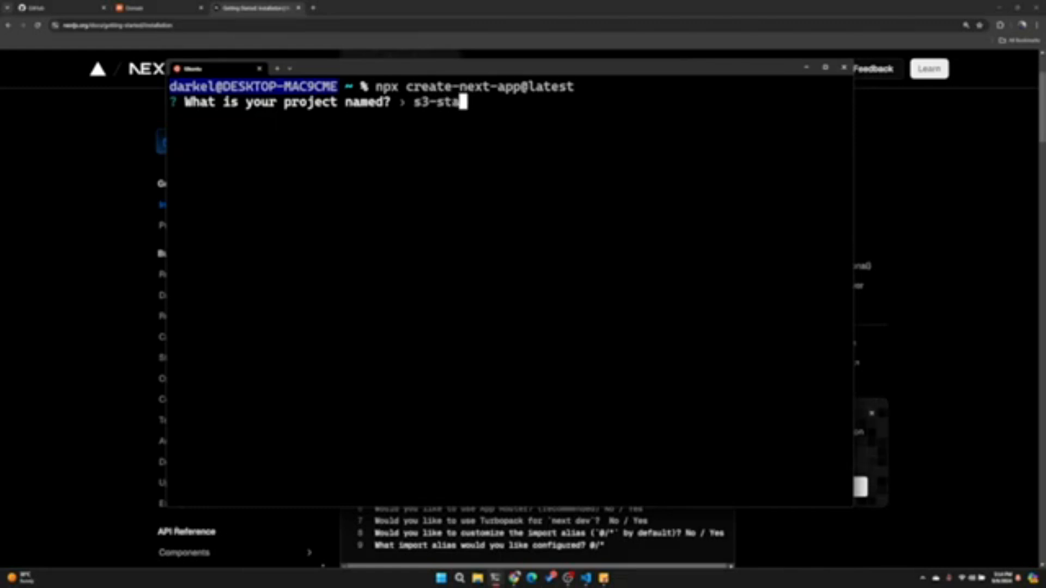
key(BackSpace)
key(BackSpace)
key(BackSpace)
text(ebsite-demo)
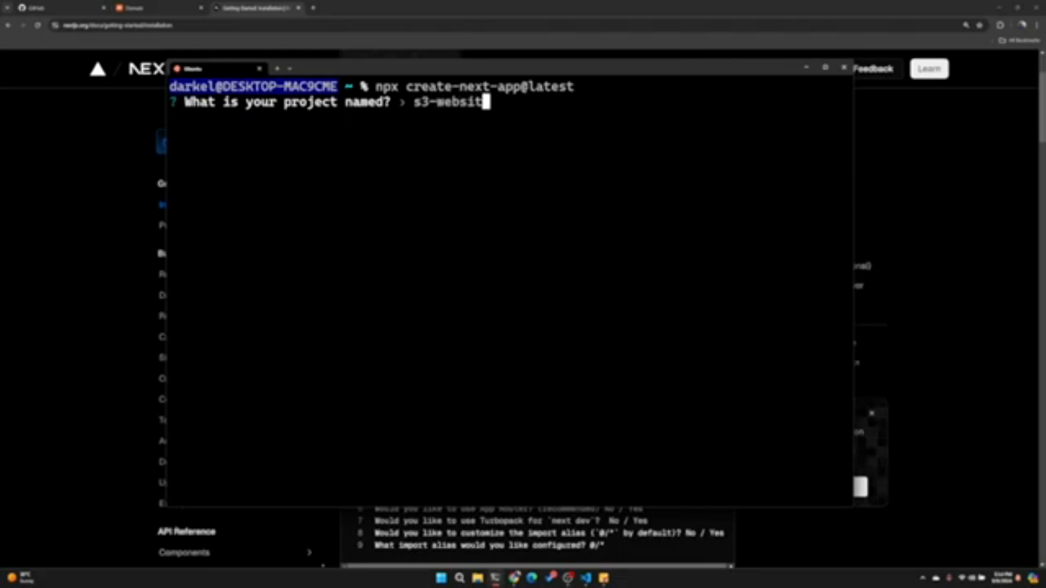
key(Left)
key(Left)
key(Left)
key(Left)
key(Left)
key(Left)
key(Left)
key(Left)
key(Left)
key(Left)
key(Left)
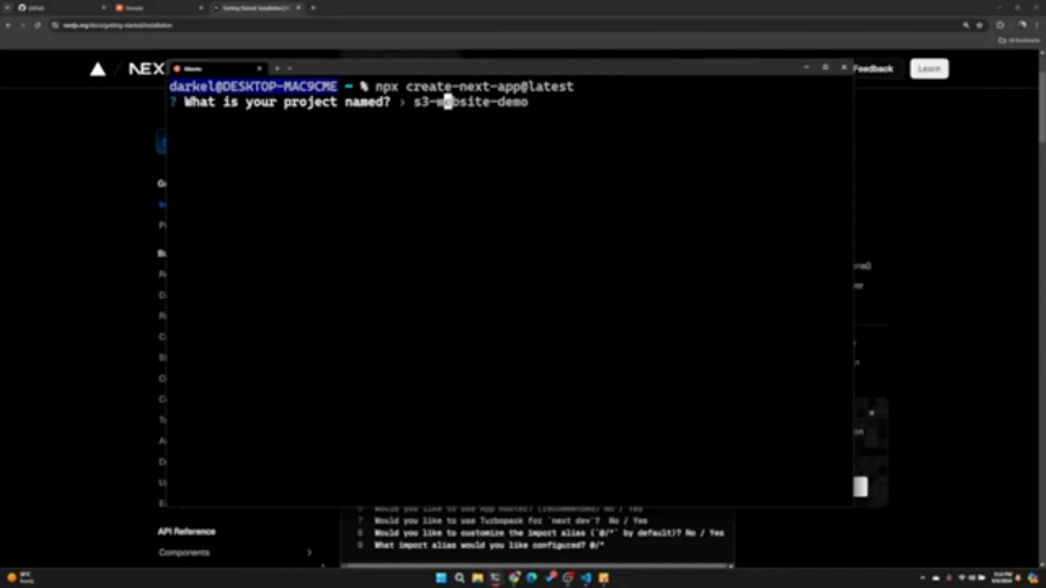
key(Return)
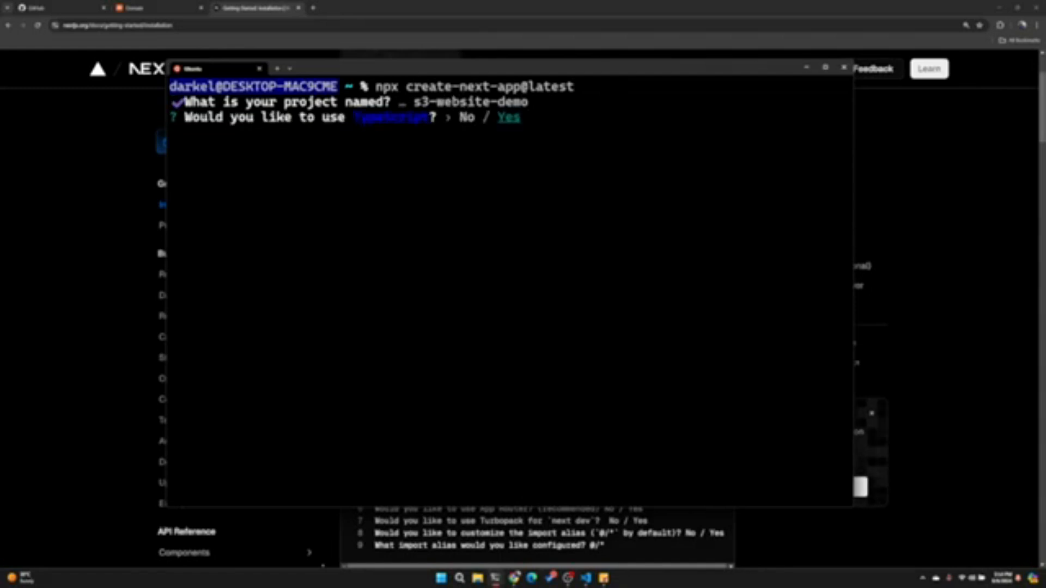
- Answer the setup prompts: TypeScript, ESLint, Tailwind CSS and App Router yes, src/ directory no, customized import alias @/*
key(Return)
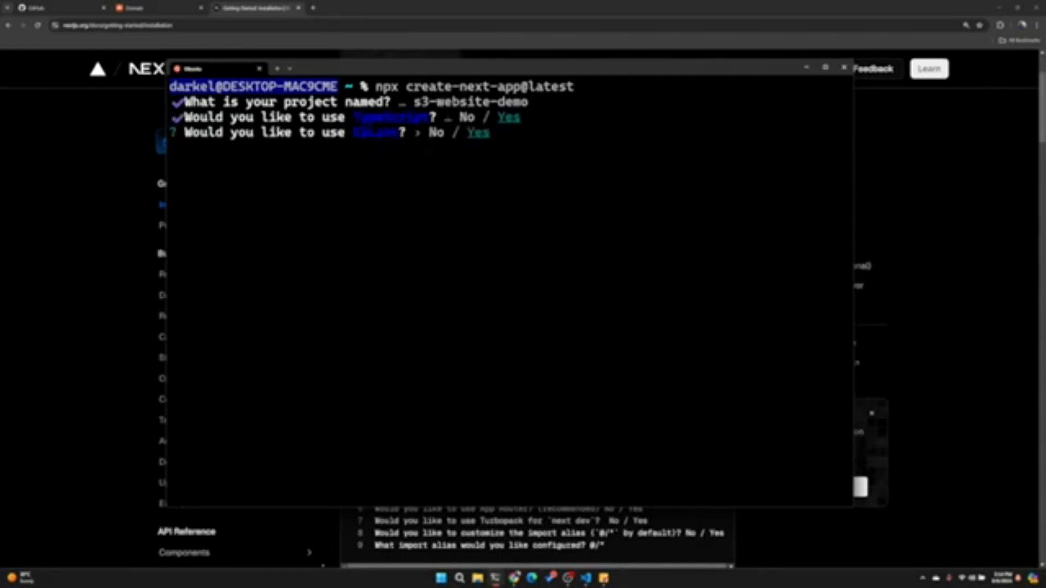
key(Return)
key(Return)
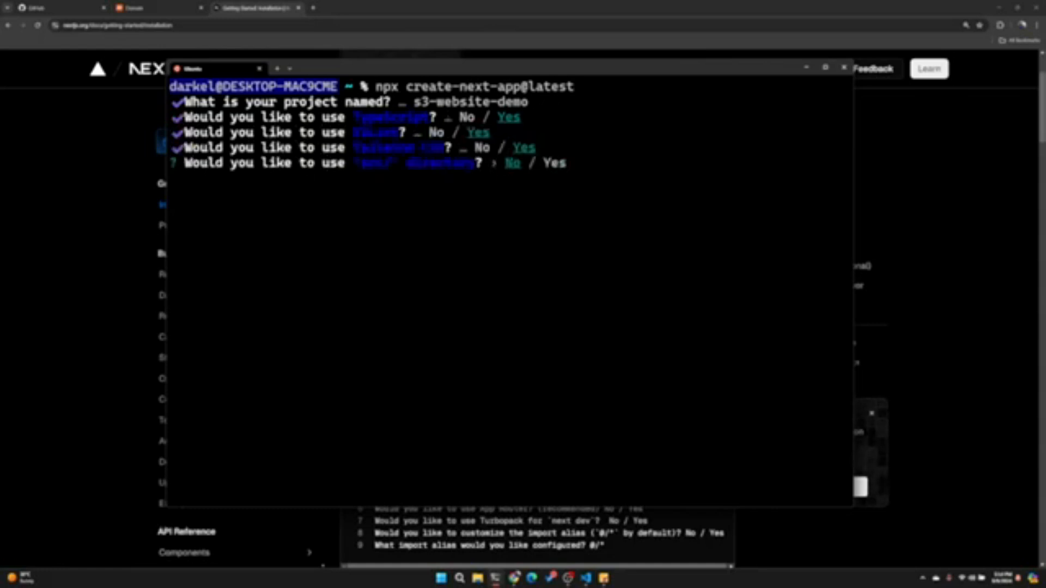
key(Return)
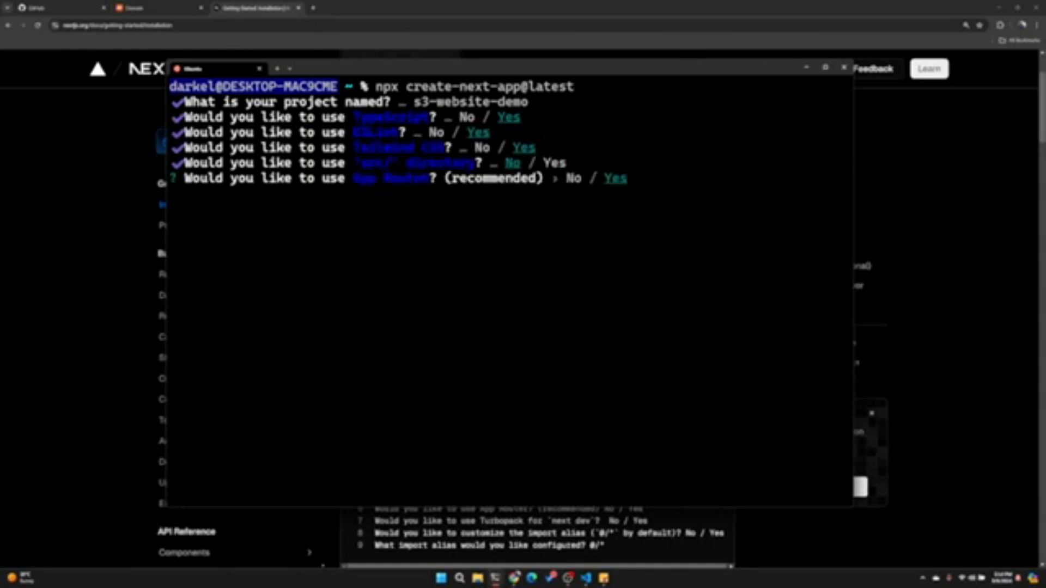
key(Return)
key(Right)
key(Return)
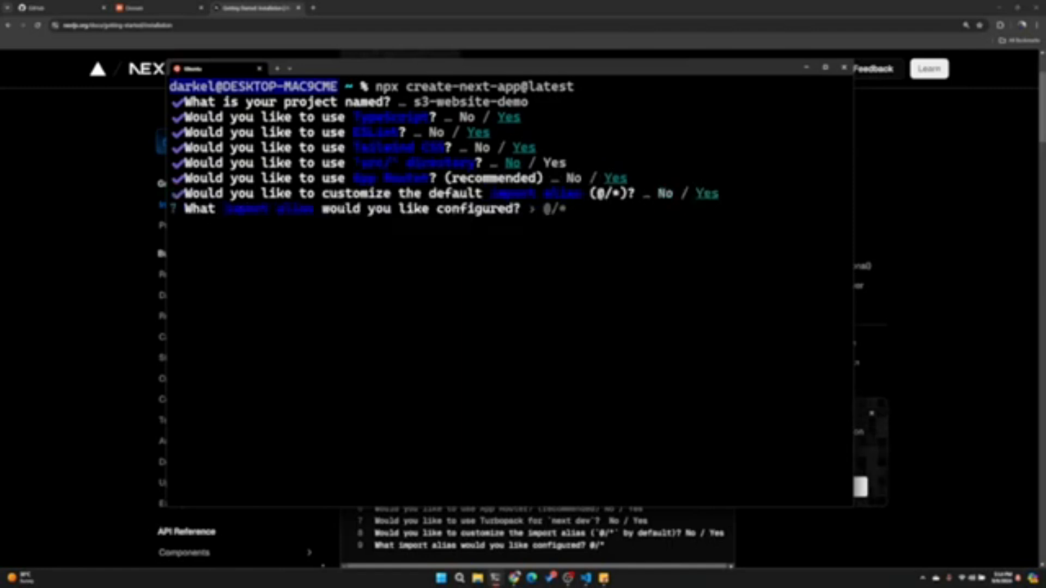
key(Return)
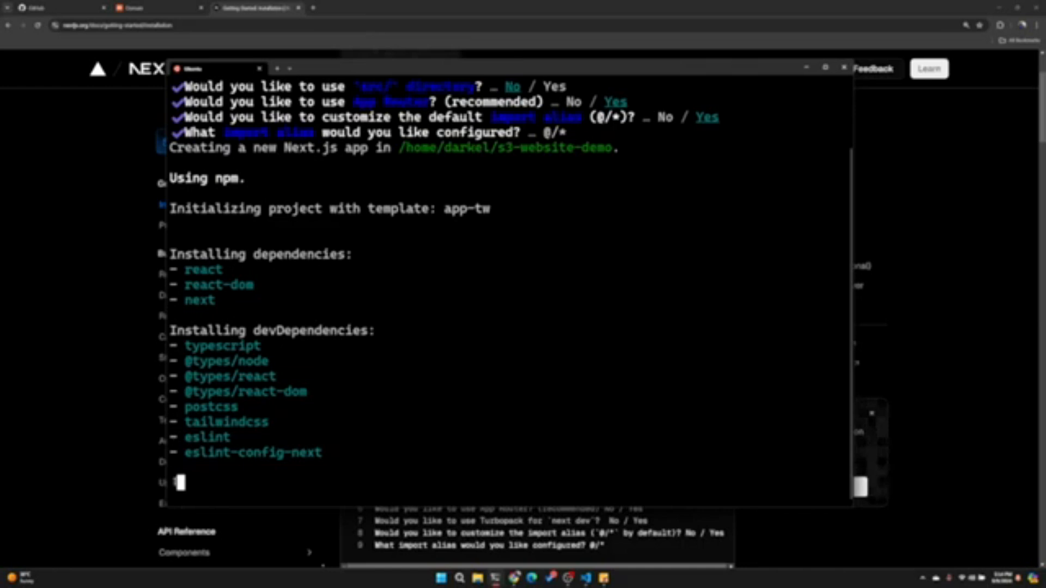
scroll(512, 180, up, 2)
scroll(512, 180, down, 2)
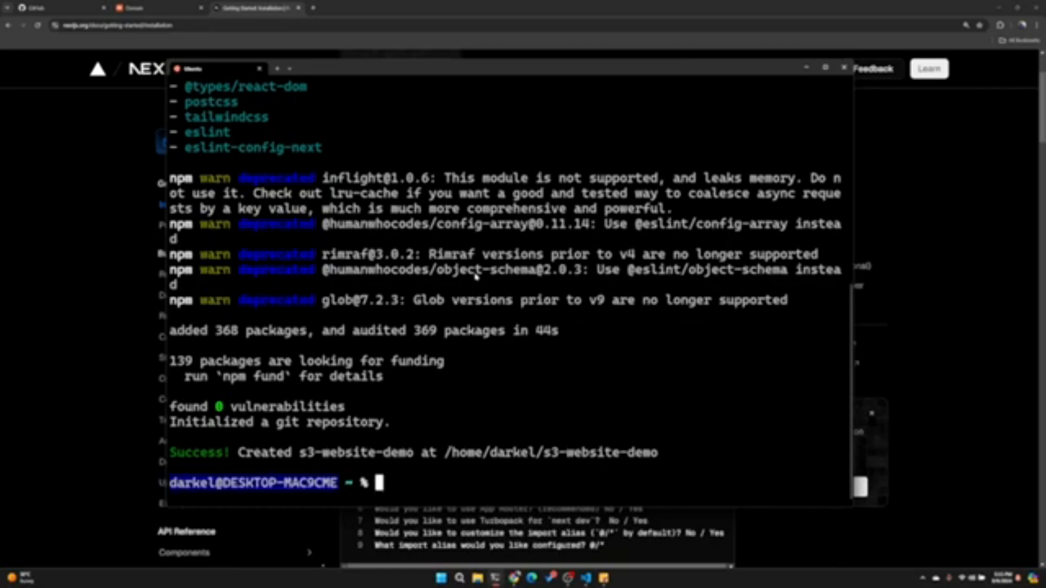
- Change into the s3-website-demo folder and start the development server with npm run dev
text(clear)
key(BackSpace)
key(BackSpace)
key(BackSpace)
key(BackSpace)
key(BackSpace)
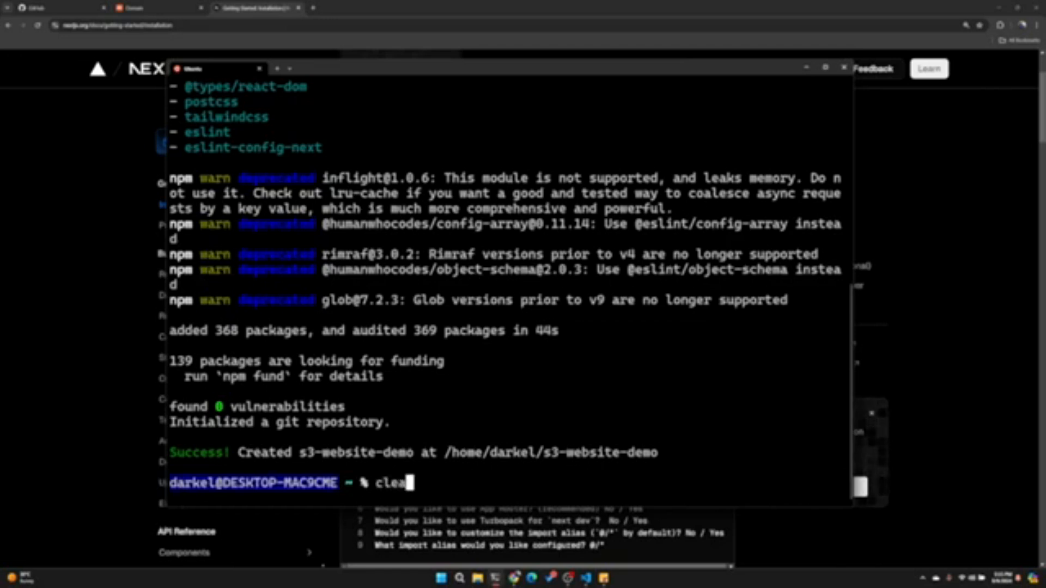
text(cd s3)
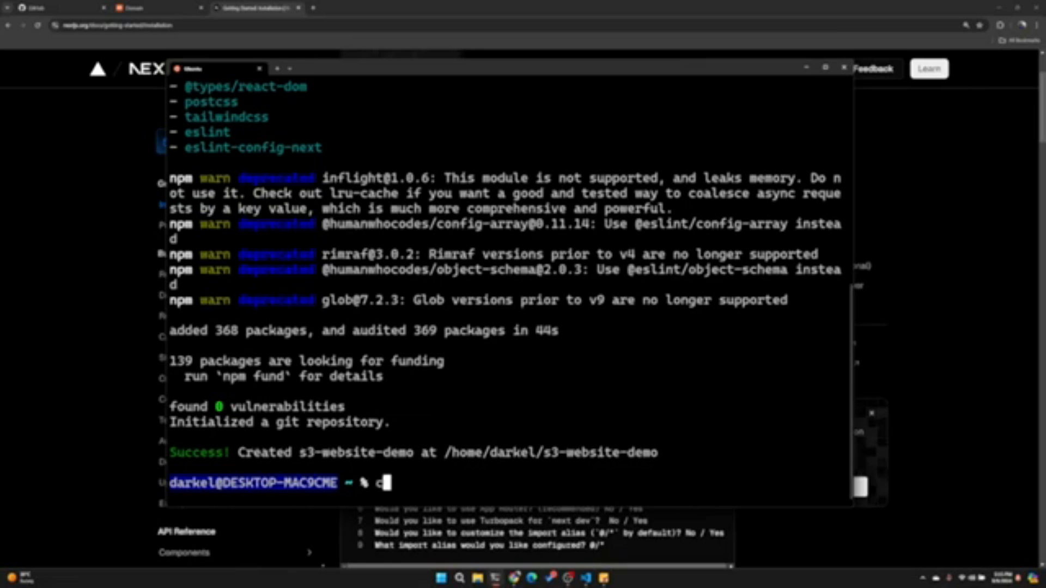
key(Tab)
key(Return)
text(npm run dev)
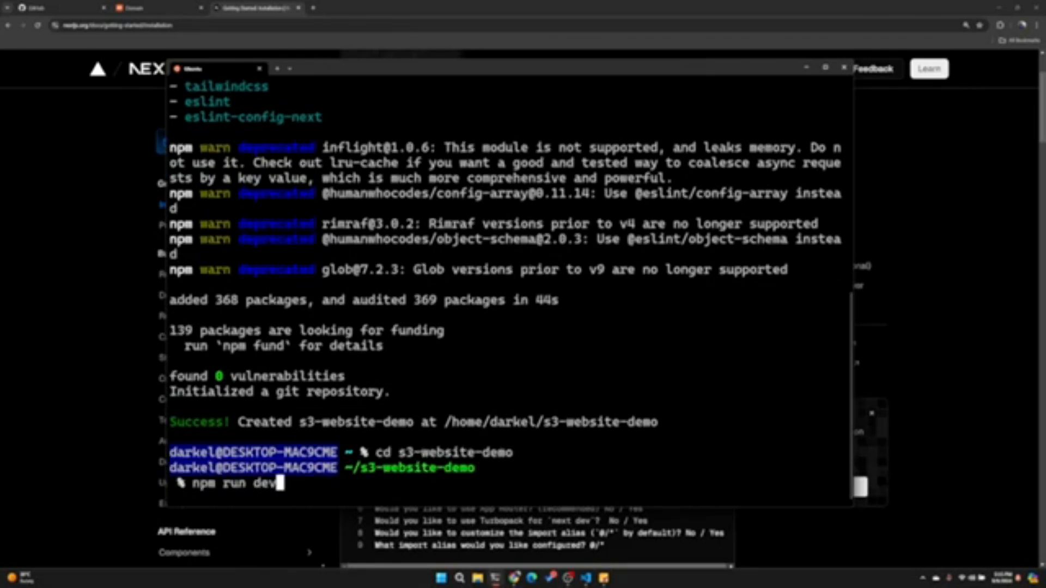
key(Return)
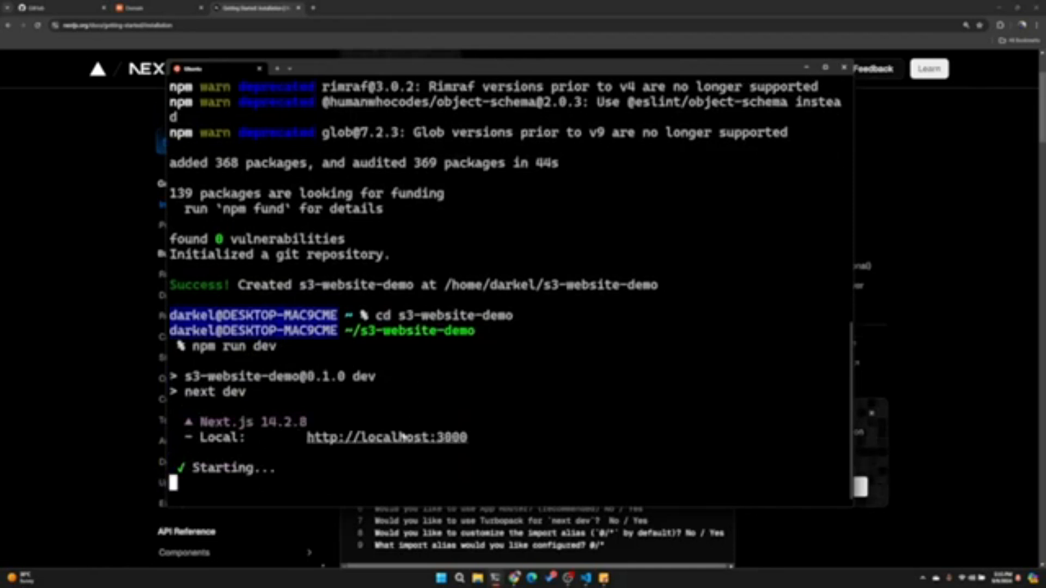
ctrl+click(387, 438)
click(360, 11)
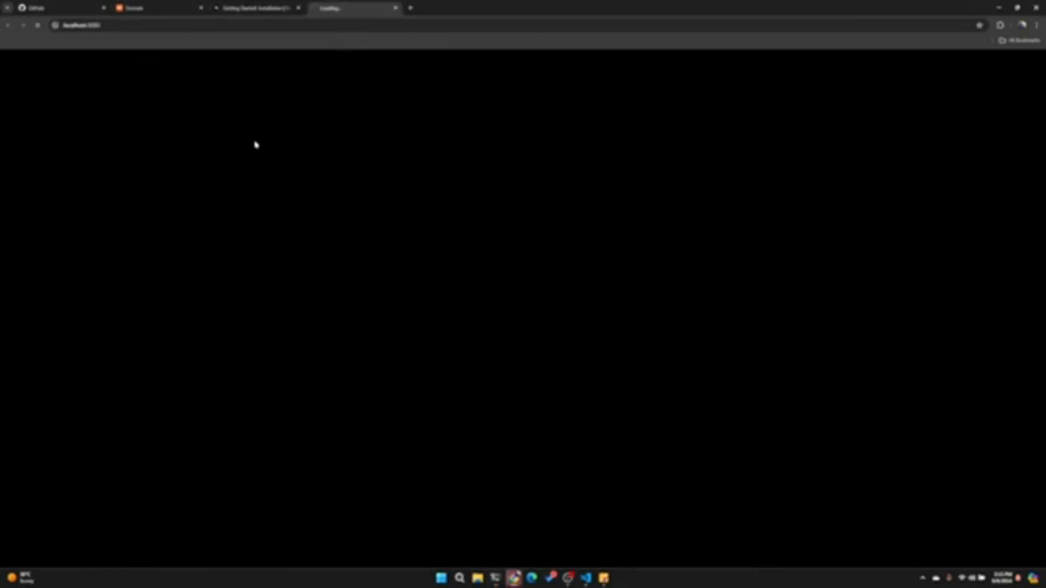
click(265, 9)
click(324, 8)
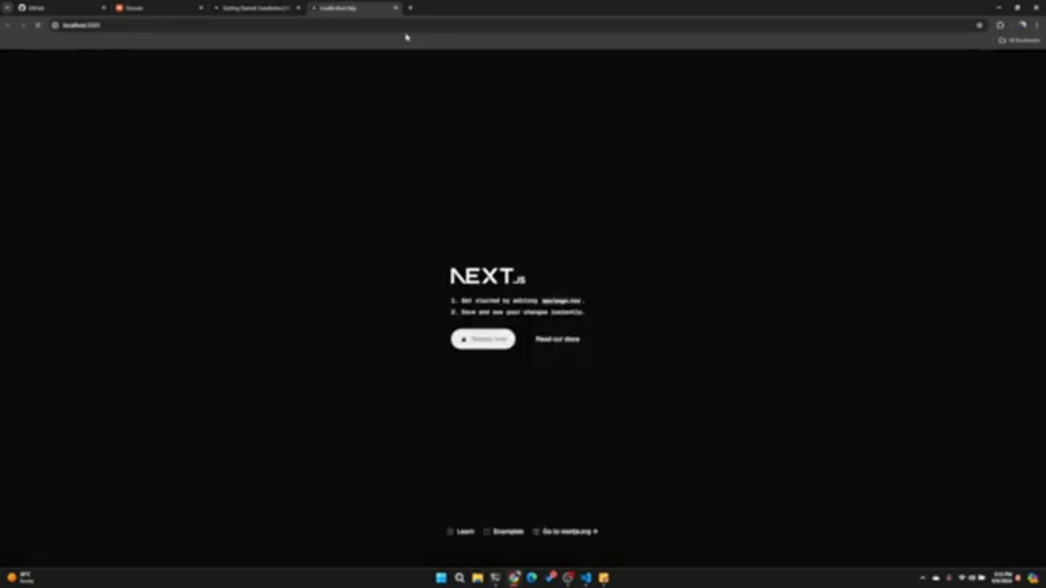
click(396, 8)
- Switch back to the terminal, stop the development server and open the project in VS Code with code
click(495, 577)
key(ctrl+c)
key(Return)
key(Return)
text(code .)
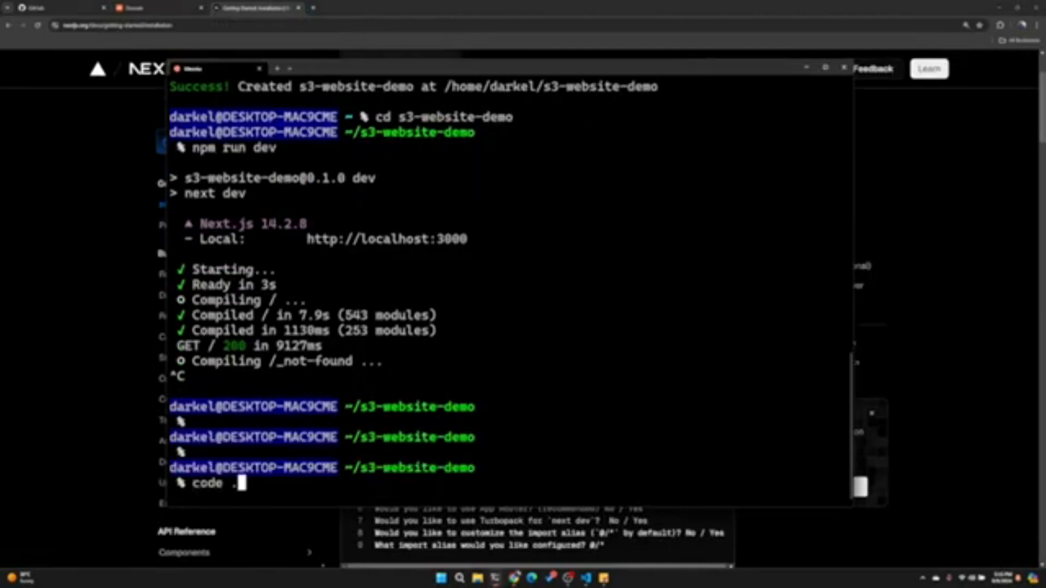
key(Return)
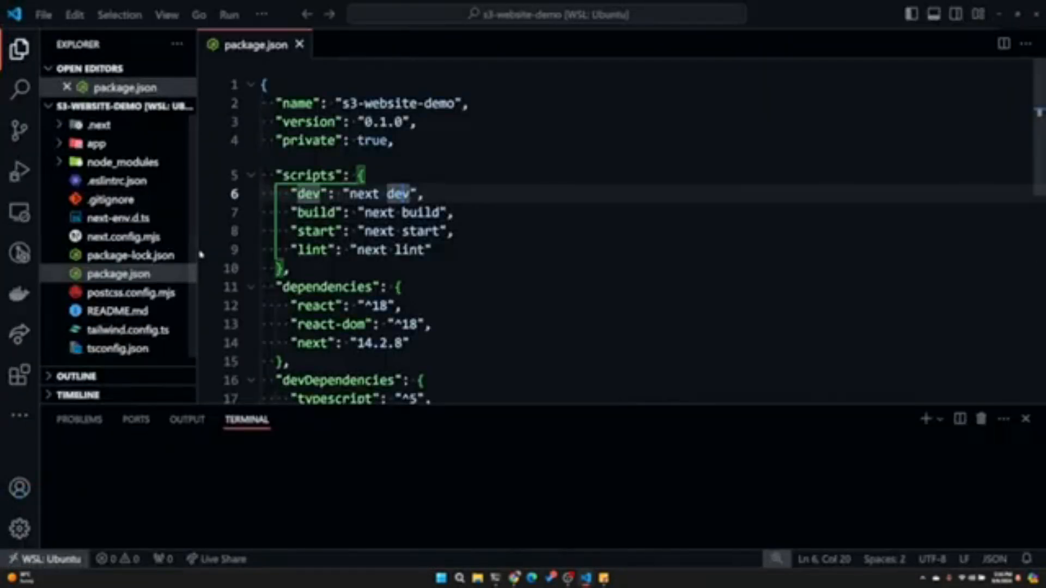
- Widen the file explorer, highlight the build script in package.json and hide the integrated terminal
drag(200, 254, 235, 254)
scroll(491, 245, down, 1)
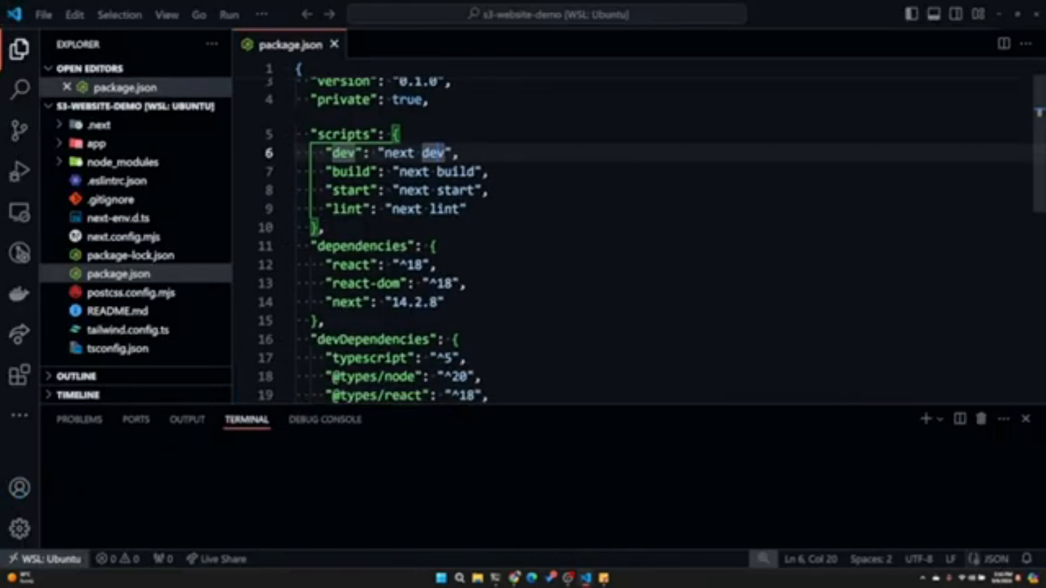
click(494, 172)
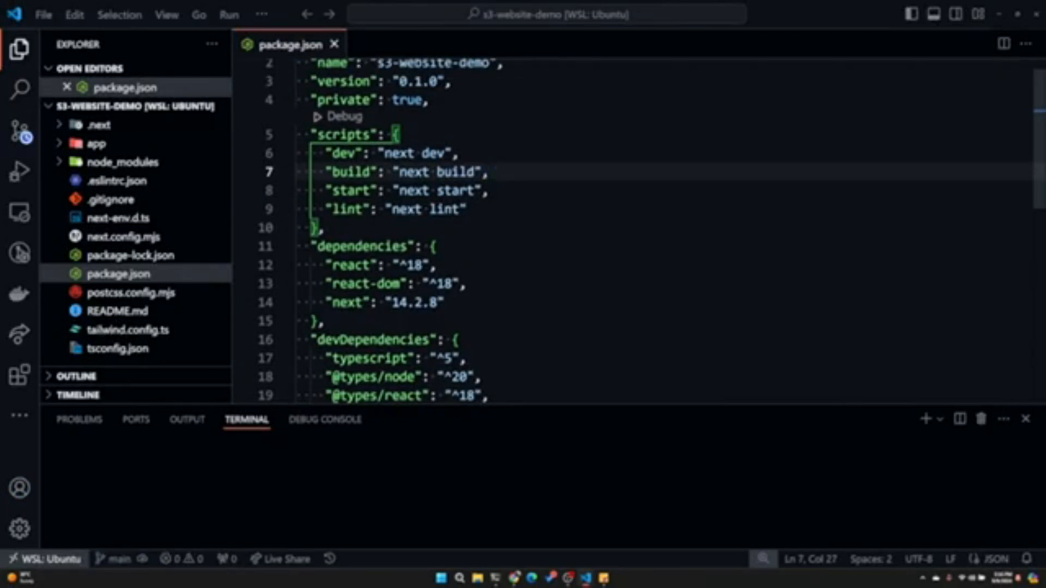
drag(494, 172, 303, 171)
click(1026, 419)
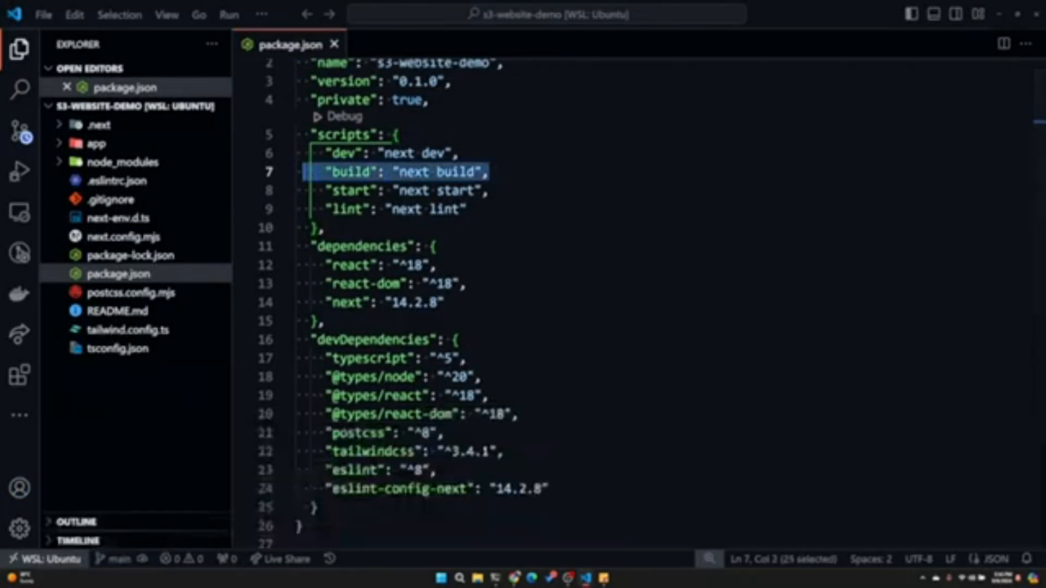
- Open next.config.mjs and add output: 'export' to the nextConfig object
click(120, 237)
click(444, 87)
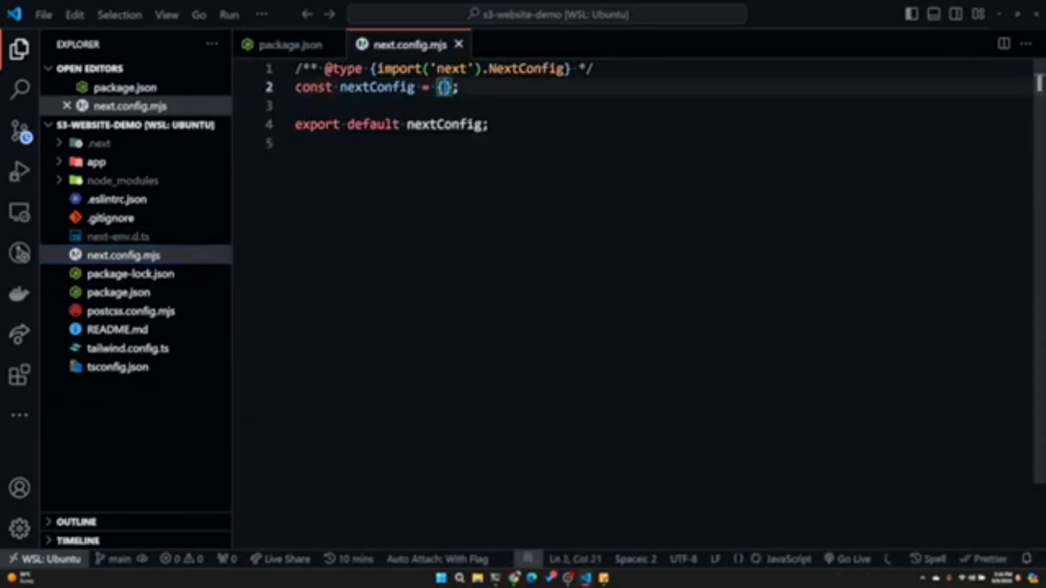
key(Return)
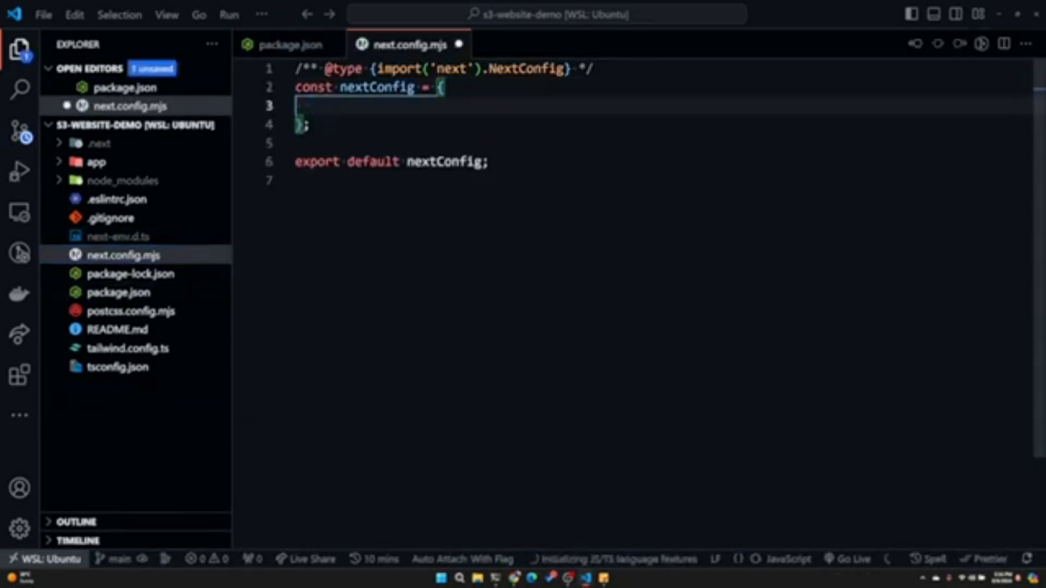
text(output)
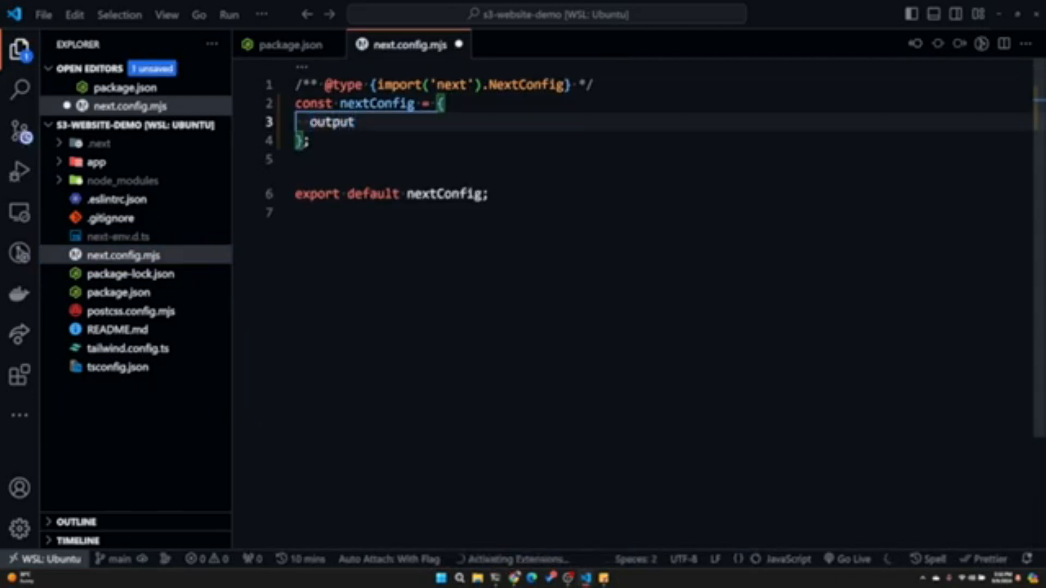
text(: ')
key(Return)
text(',)
key(Return)
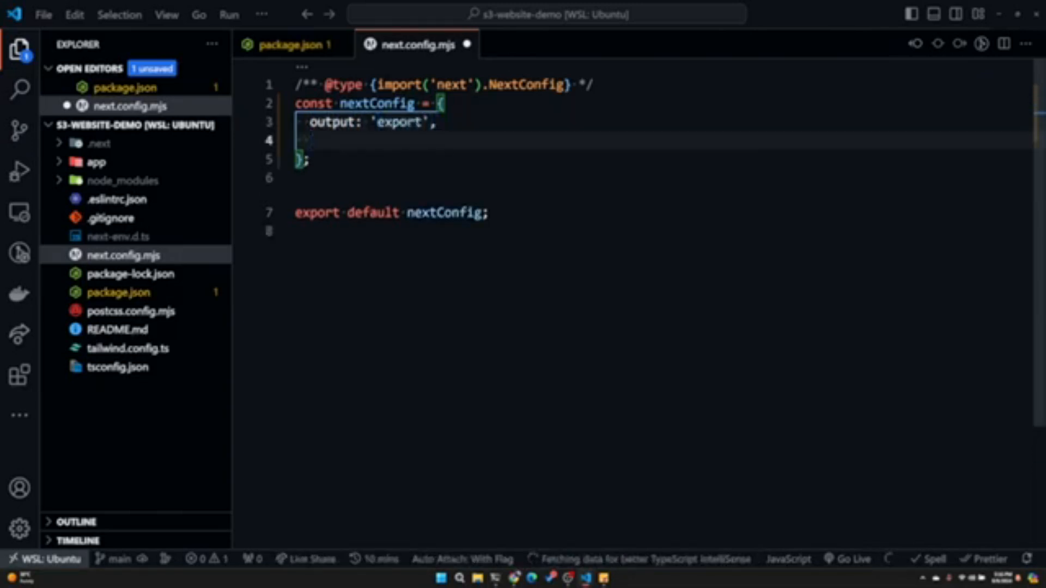
- Add trailingSlash: true on the line below the output setting in nextConfig
key(Tab)
key(Return)
key(Escape)
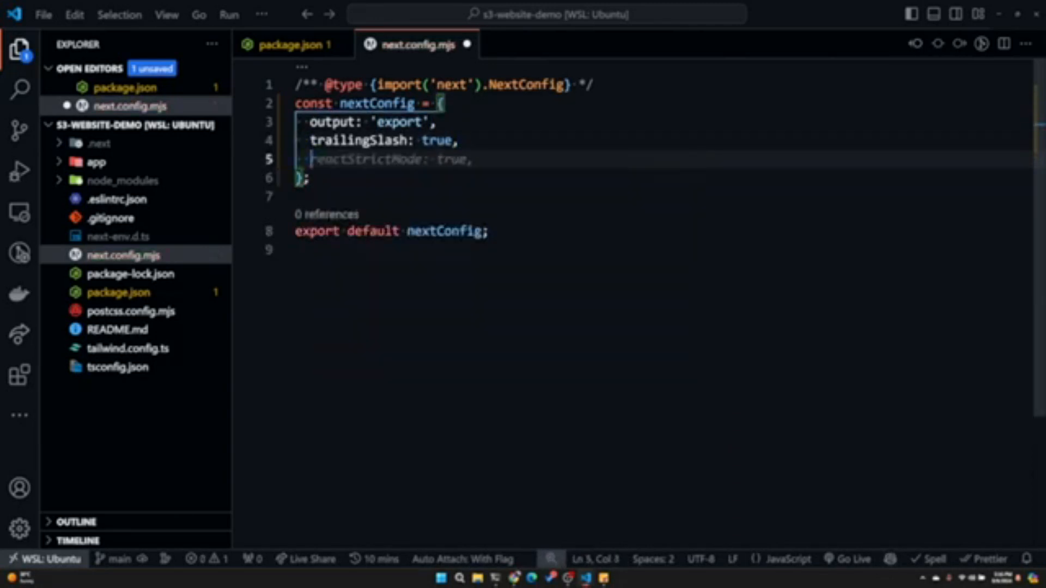
- Add distDir: 'build' to nextConfig and save next.config.mjs
text(ou)
key(BackSpace)
key(BackSpace)
text(d)
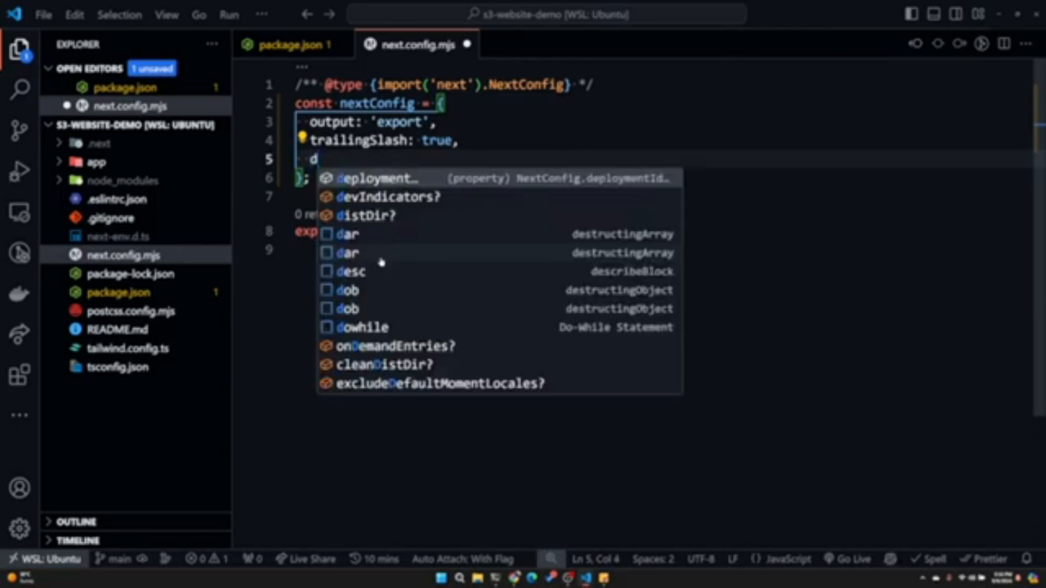
text(i)
key(Tab)
key(Tab)
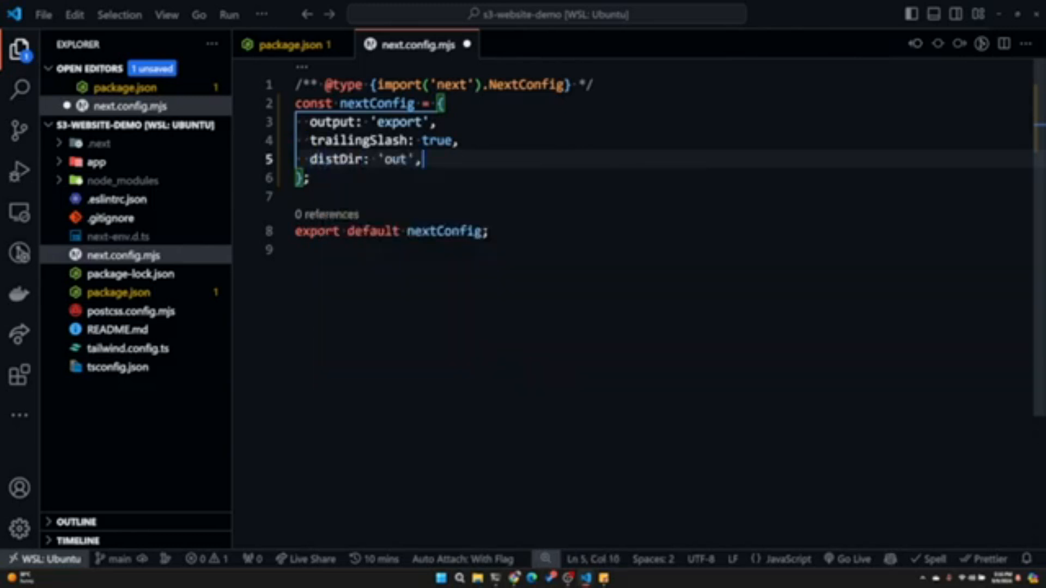
double_click(401, 160)
key(BackSpace)
text(build)
key(ctrl+s)
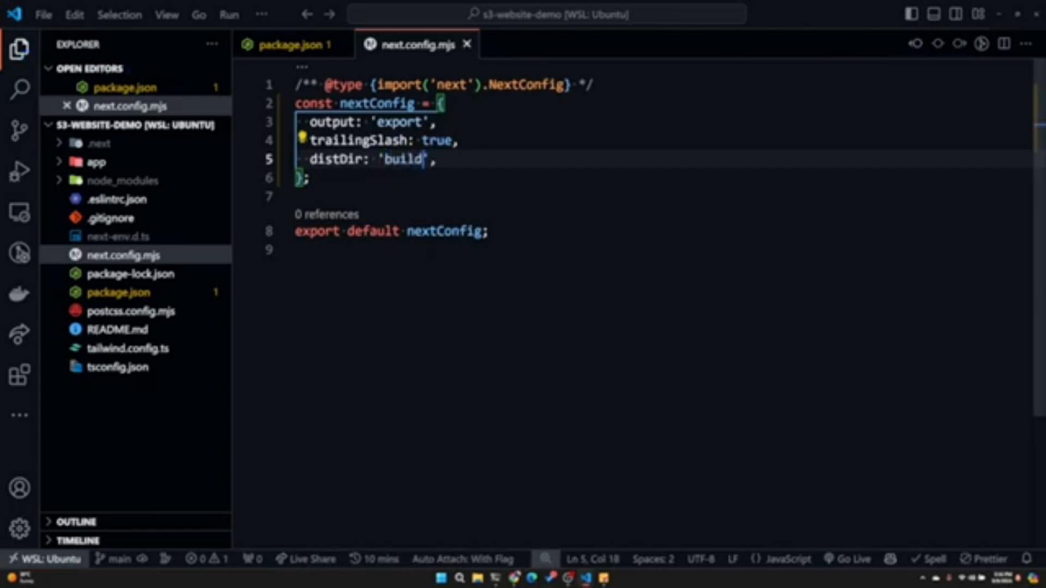
click(297, 250)
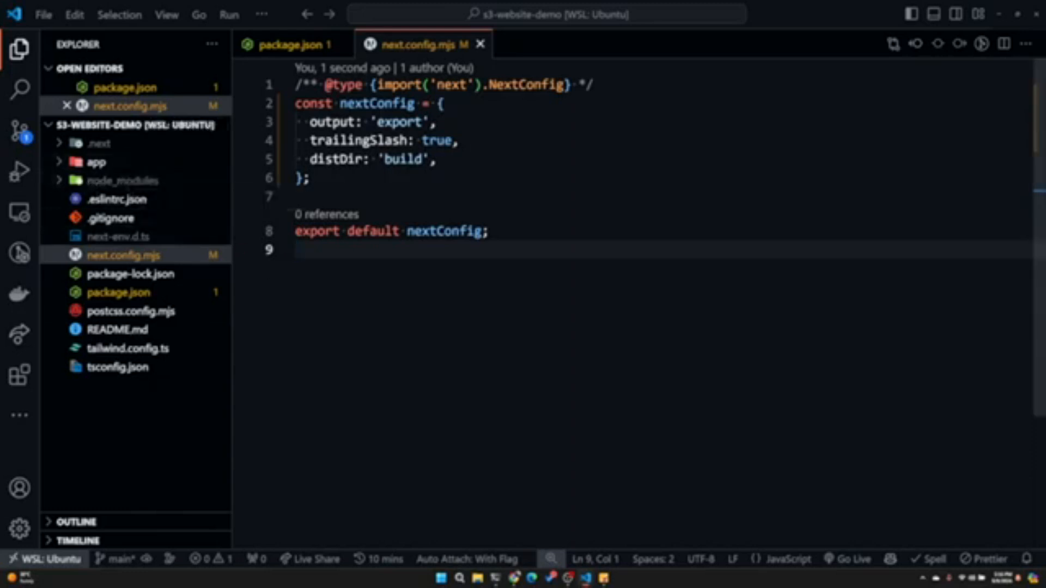
- Run npm run build in the integrated terminal and enlarge the terminal area to show its output
key(ctrl+grave)
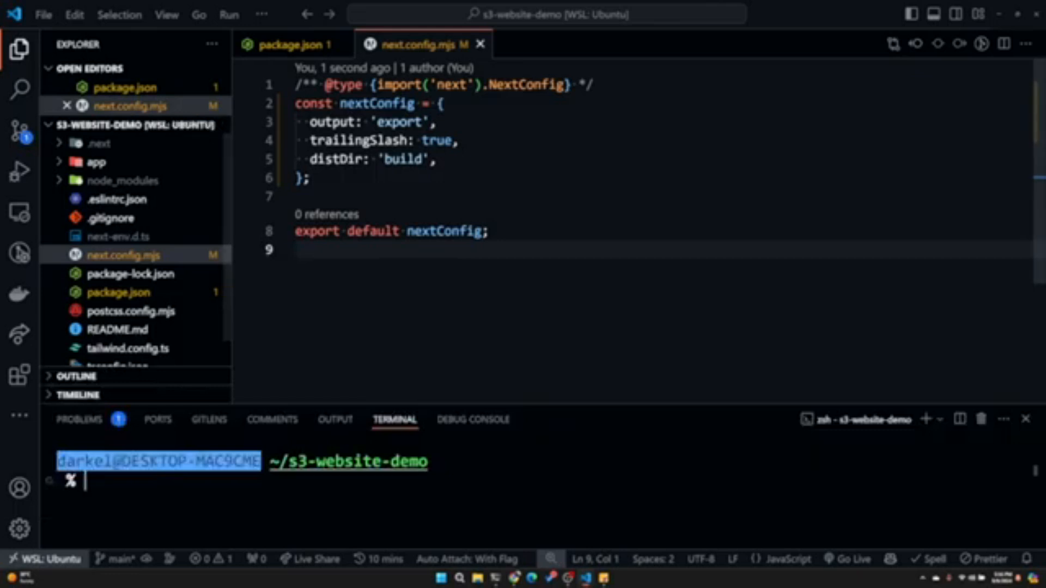
text(npm run build)
key(Return)
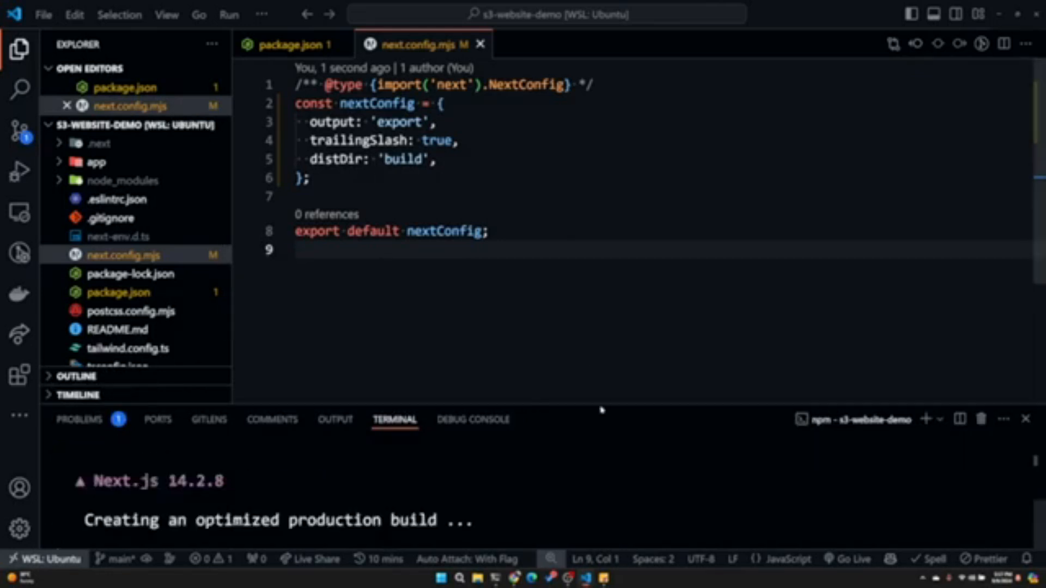
drag(602, 407, 624, 228)
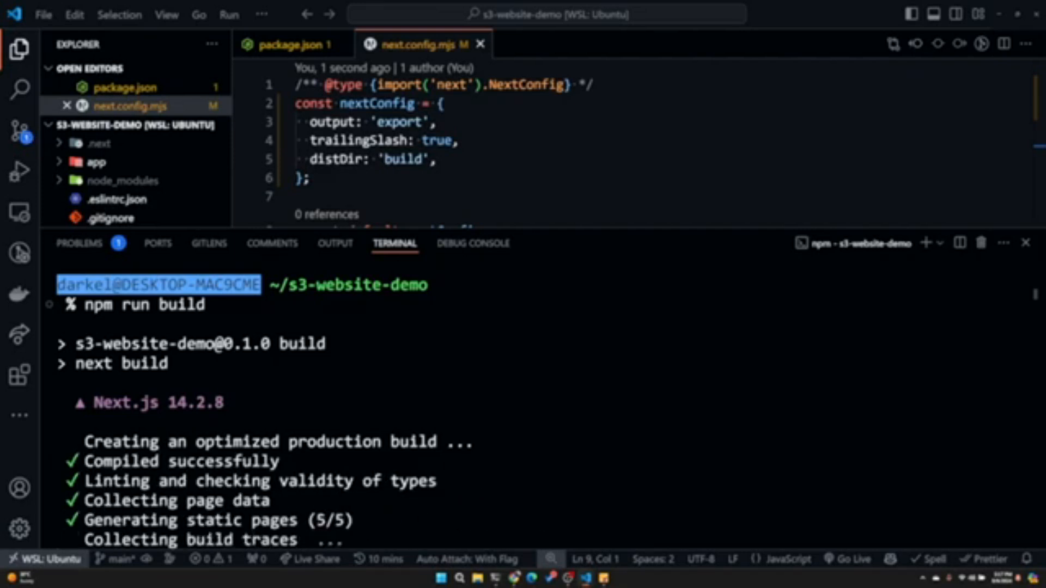
- Hide the integrated terminal and expand the build folder to inspect the exported files
drag(609, 228, 608, 241)
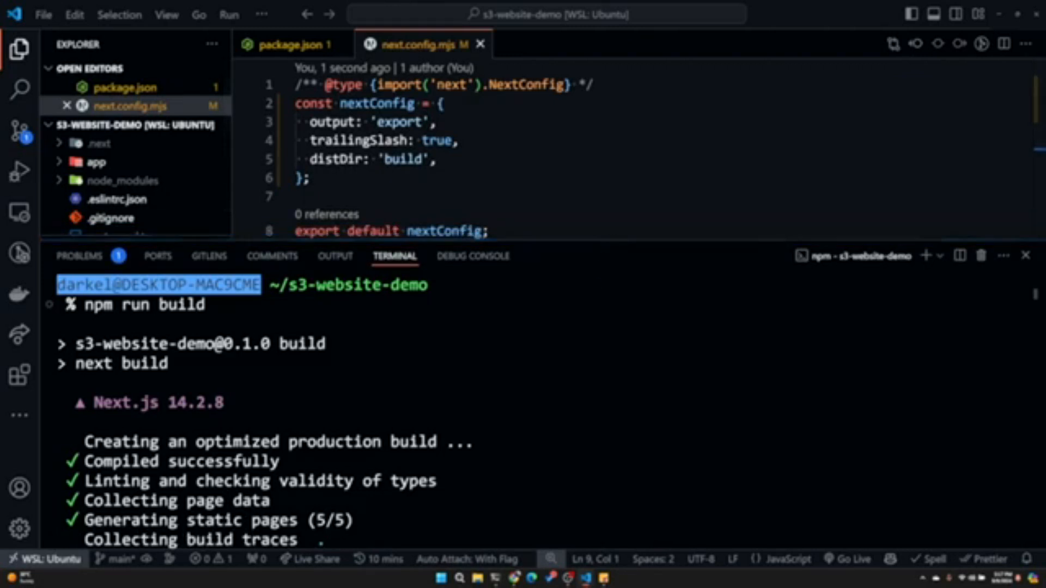
click(1026, 255)
click(140, 180)
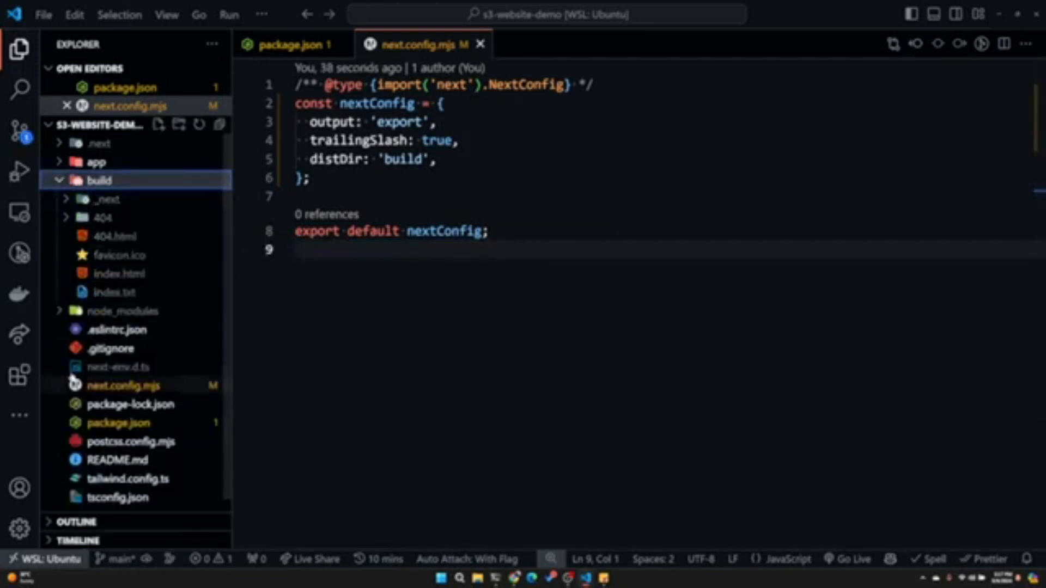
scroll(112, 422, down, 1)
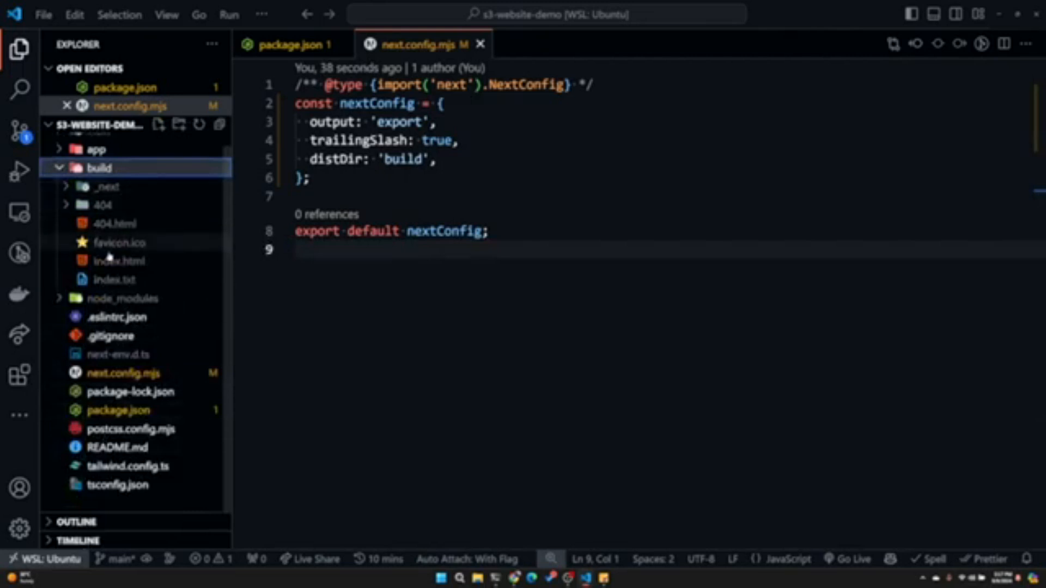
- Reveal the build folder in File Explorer, preview its index.html in the browser, close that preview and return to VS Code
right_click(115, 169)
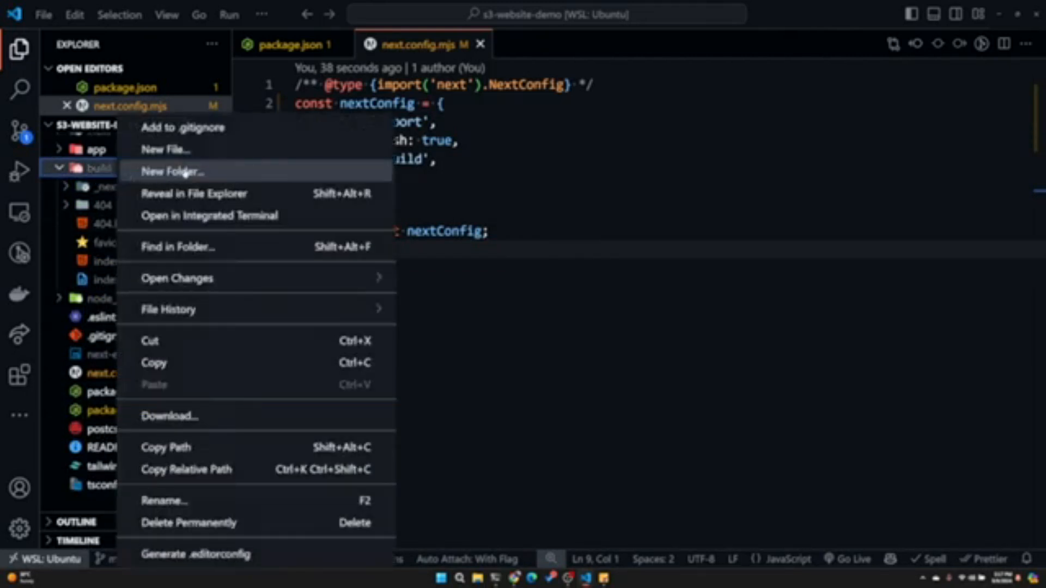
click(197, 193)
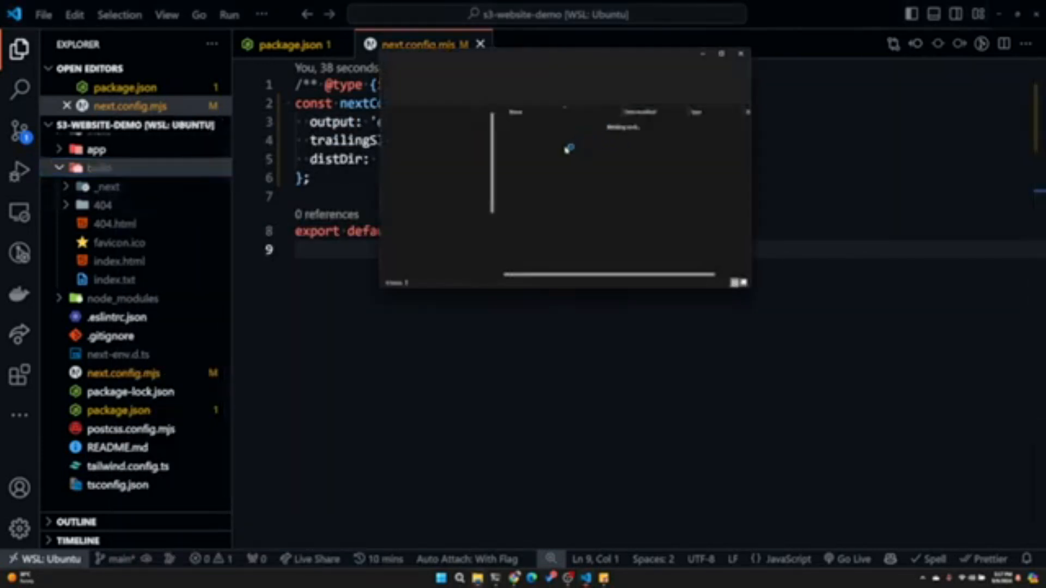
double_click(535, 160)
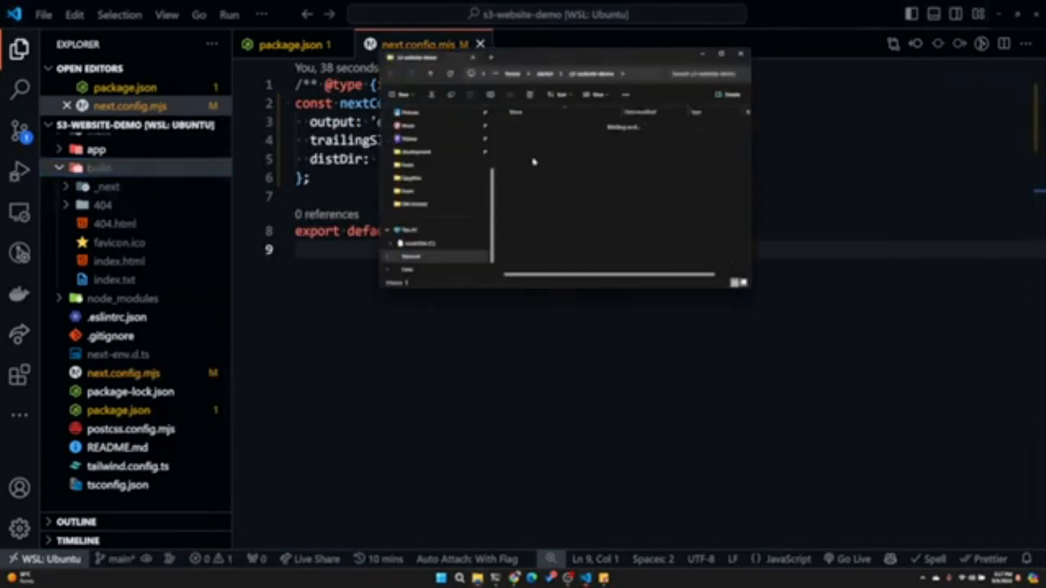
double_click(531, 176)
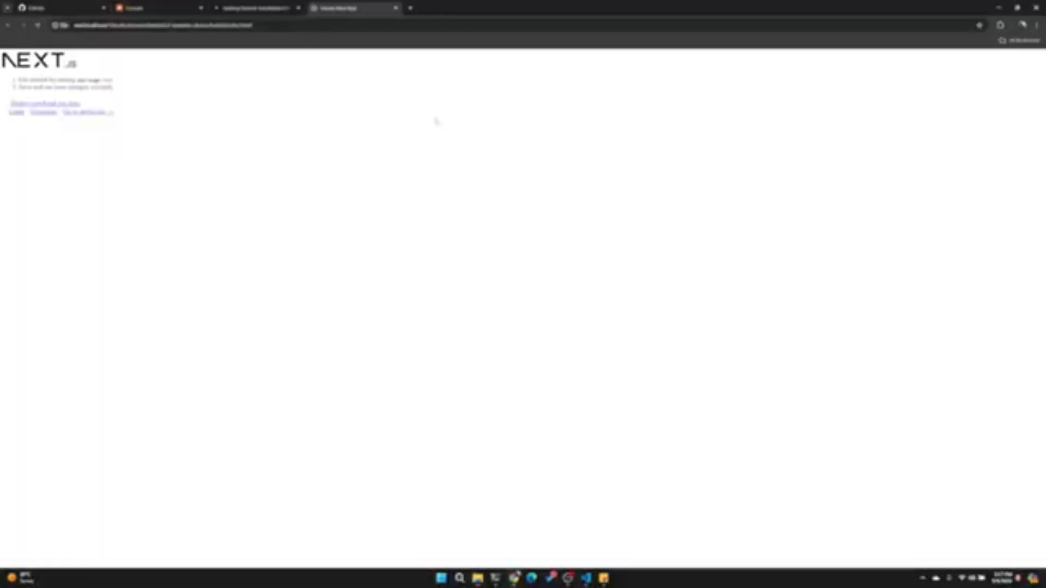
click(396, 8)
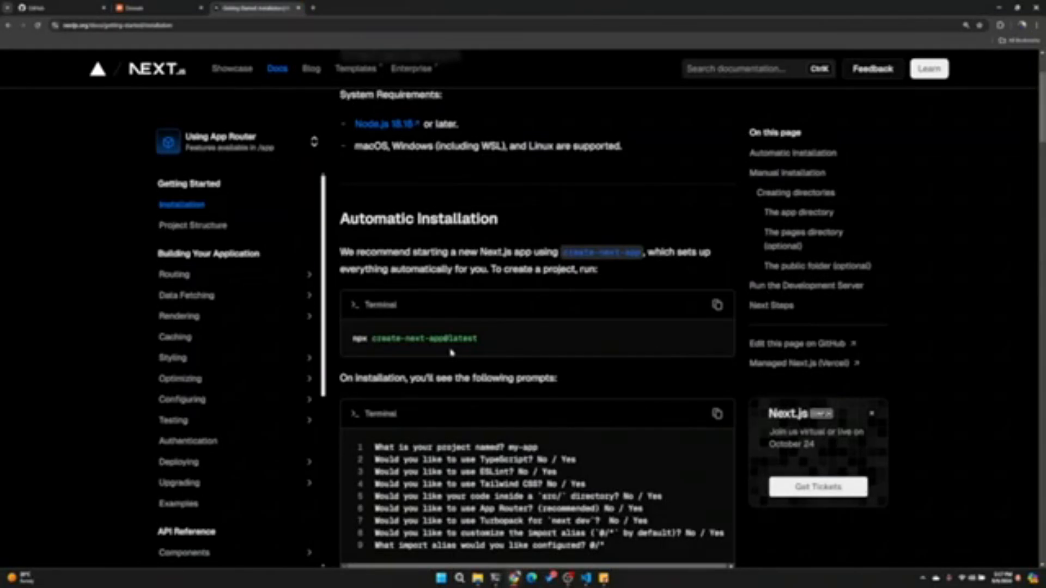
mouse_move(585, 577)
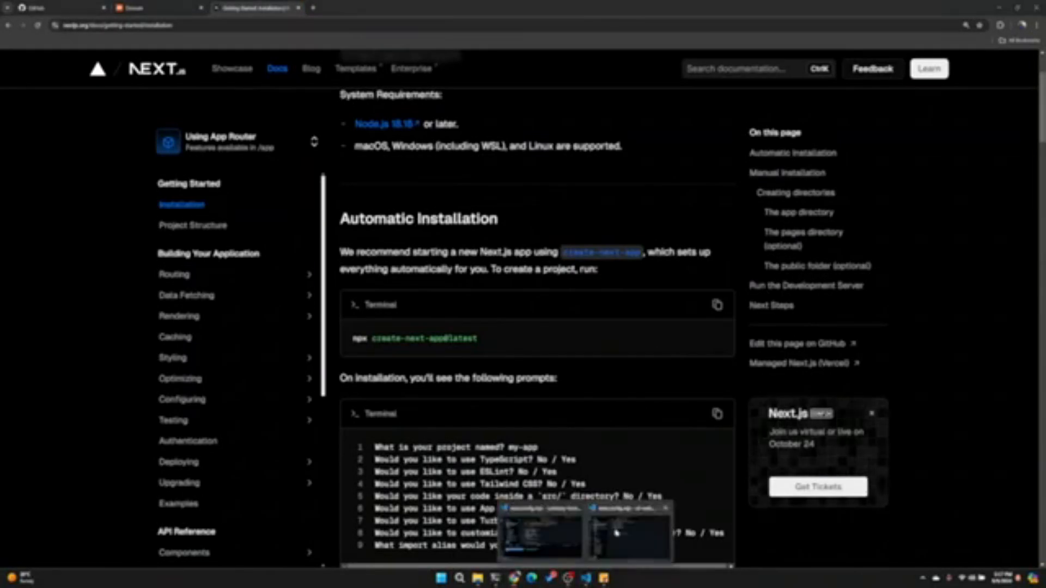
click(628, 538)
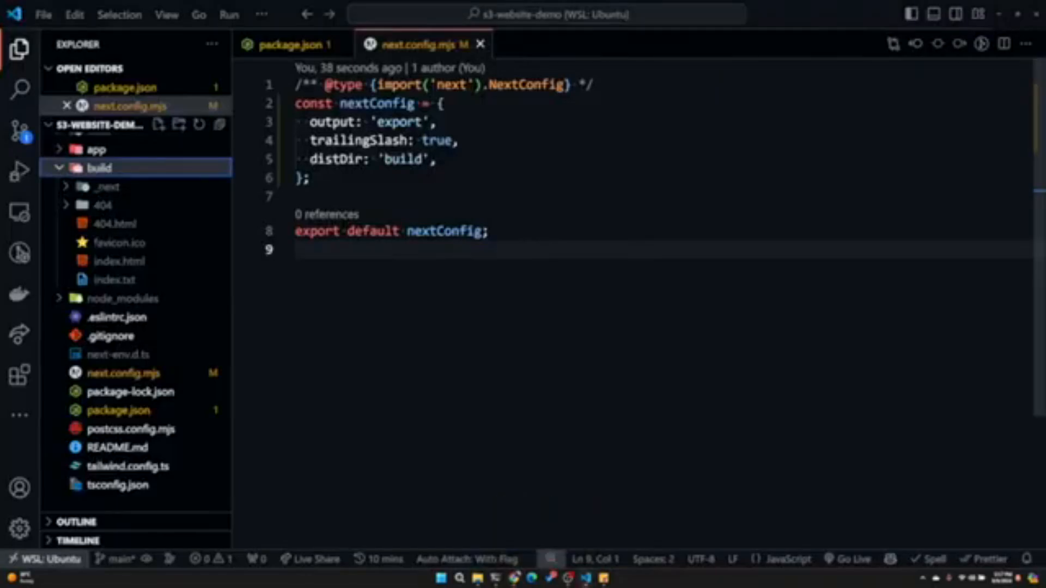
- Switch to Chrome and search the web for npm serve in a new tab
click(515, 579)
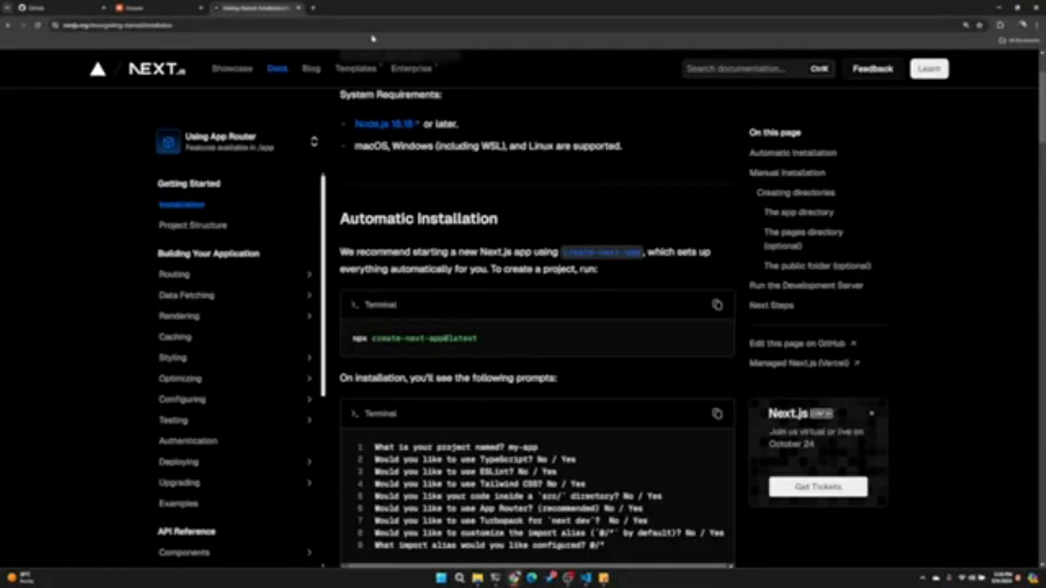
click(314, 8)
text(l)
text(pm axios)
key(Return)
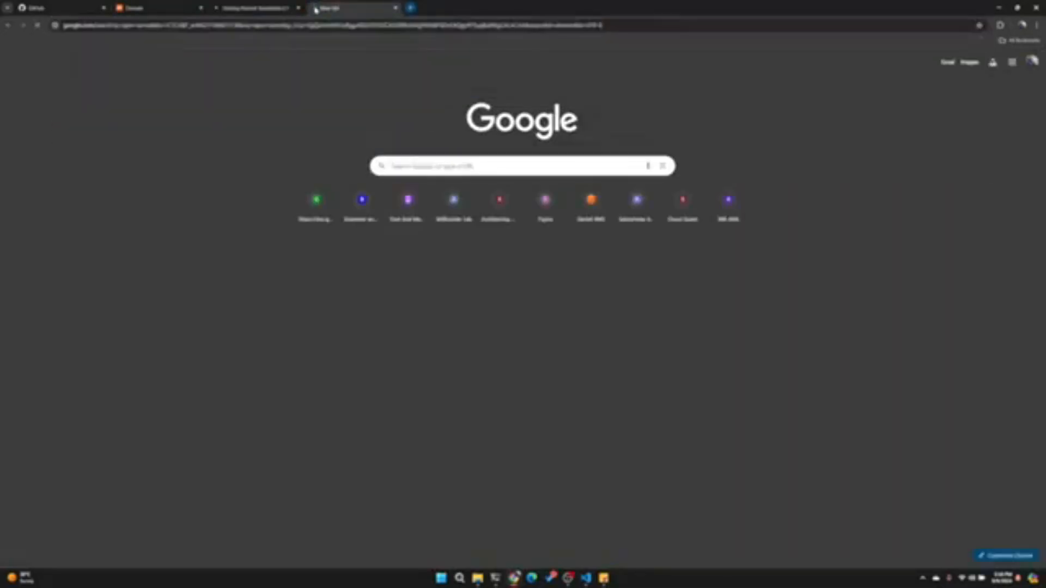
- Enlarge the search results page and open the serve package page on npm, closing the duplicate tab
click(1037, 26)
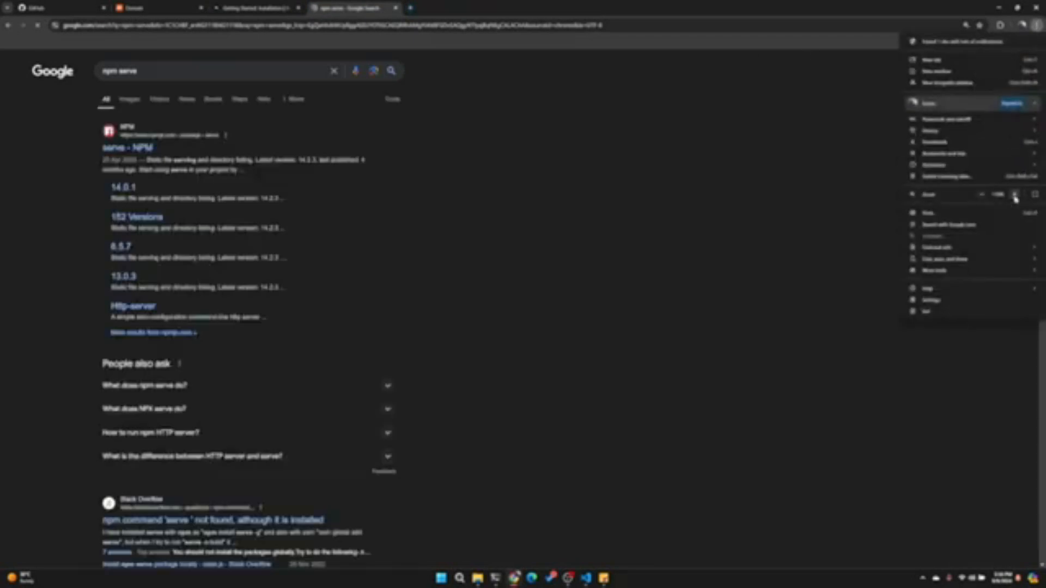
click(1015, 197)
click(1015, 197)
click(192, 210)
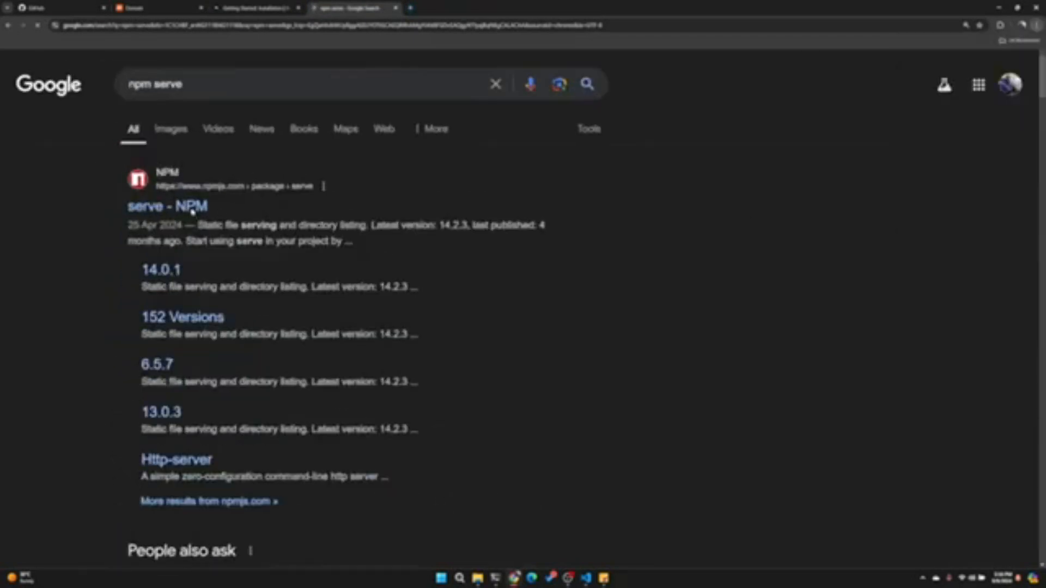
double_click(175, 206)
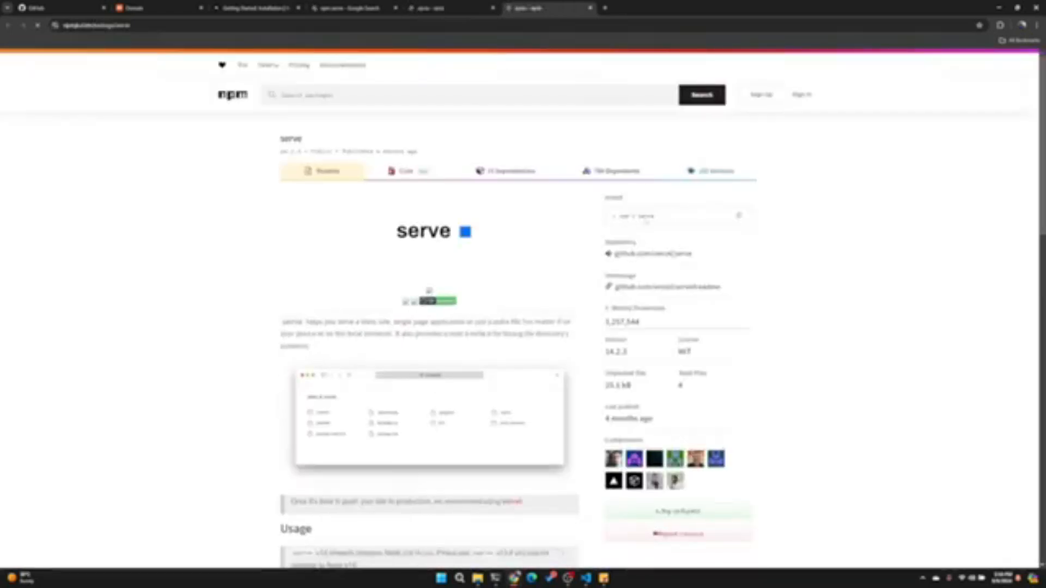
key(ctrl+w)
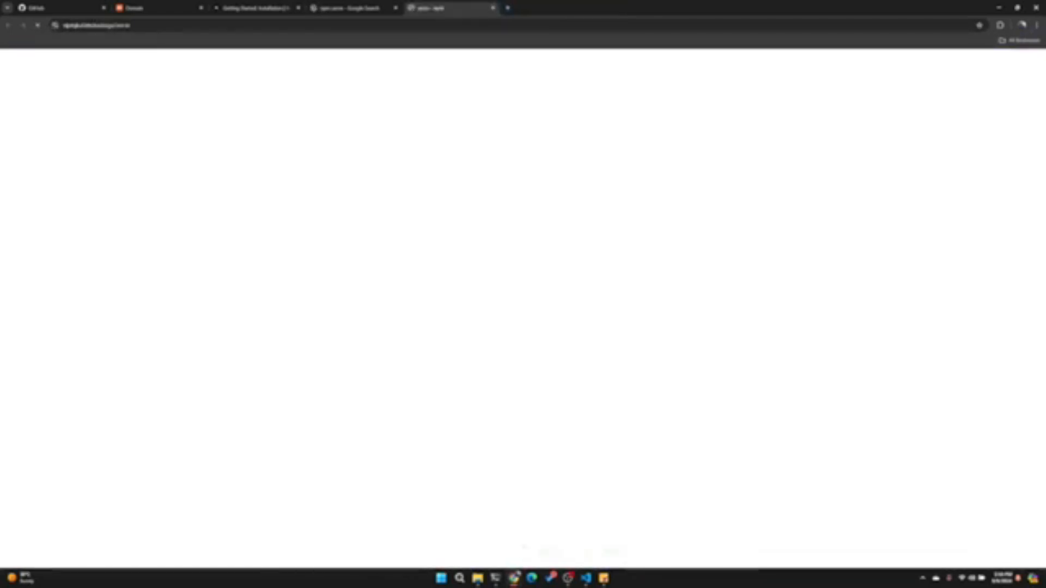
- Switch back to VS Code and try to serve the site with serve build in the terminal, interrupting the command
click(588, 579)
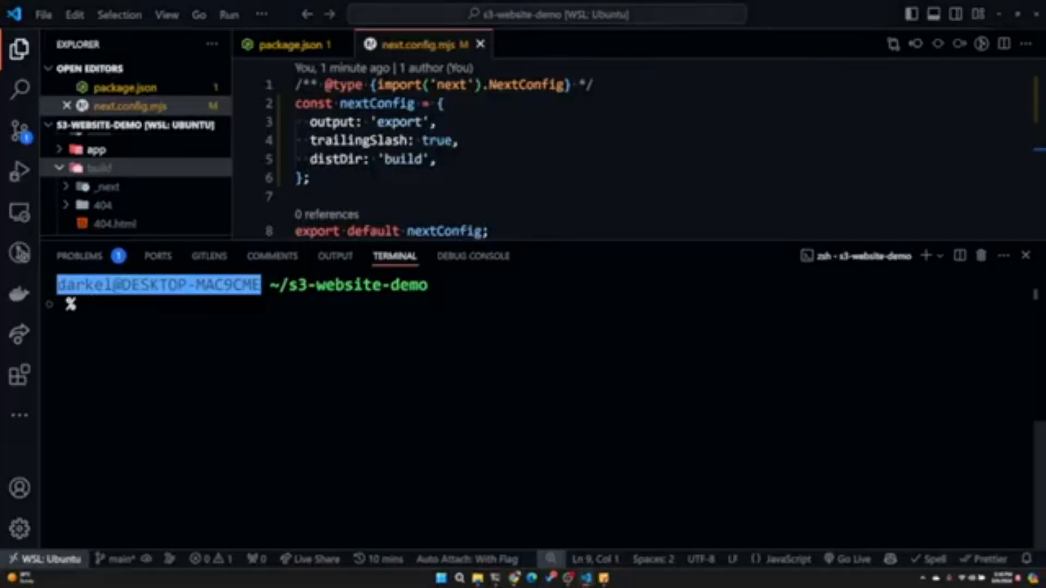
text(serve build)
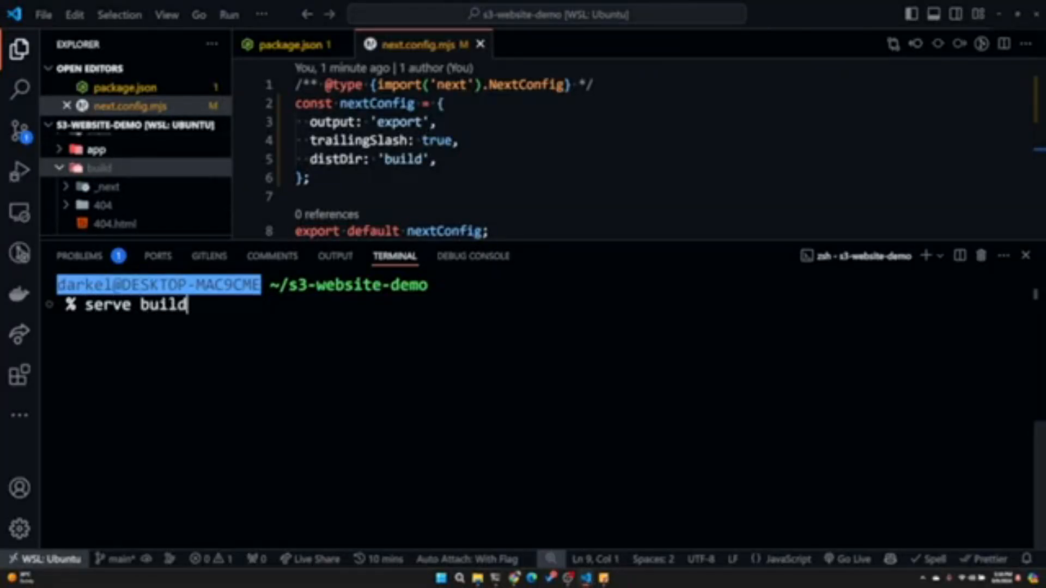
key(Return)
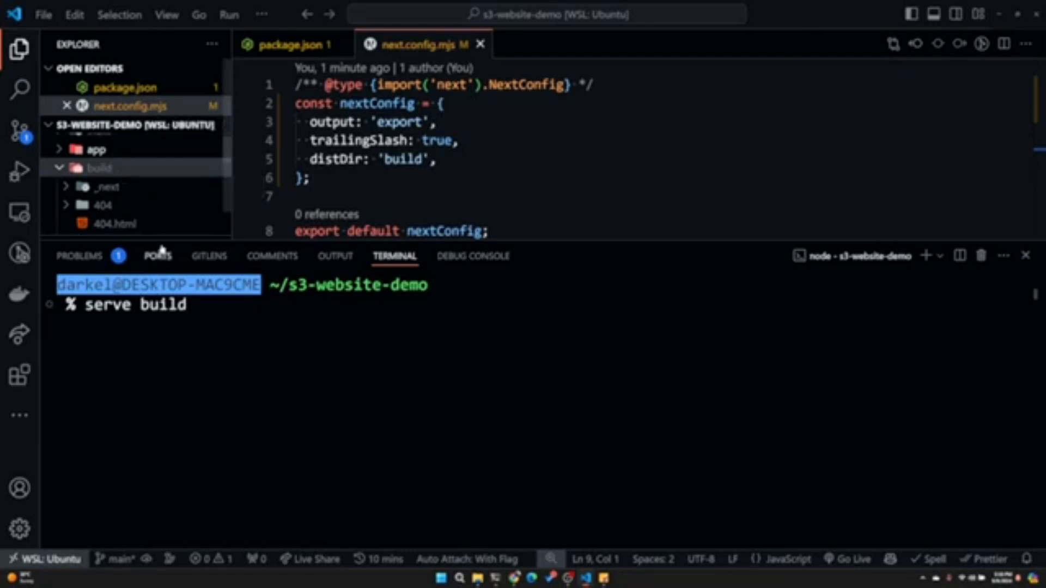
key(ctrl+c)
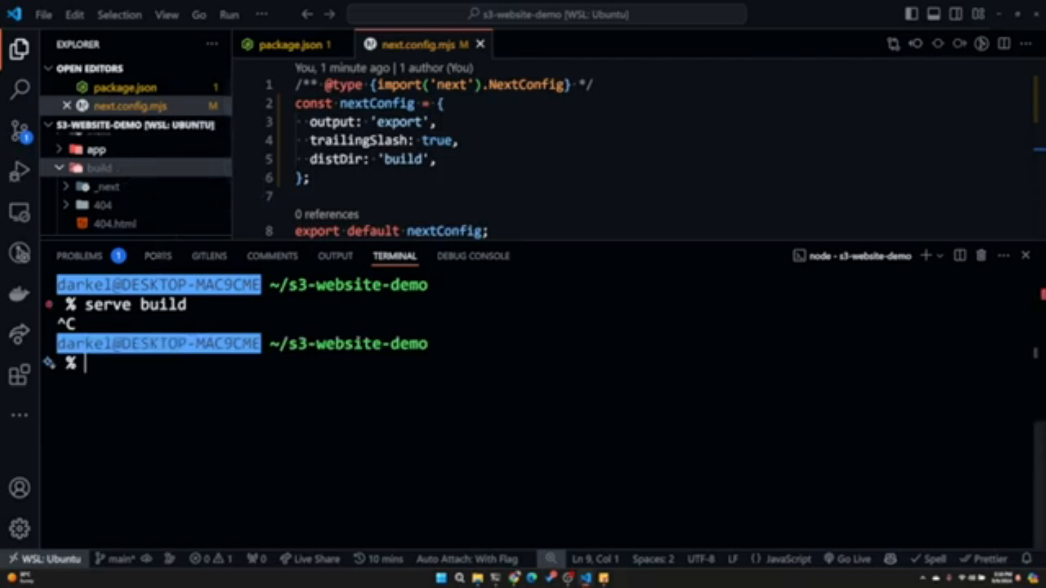
- Clear the terminal and run serve -s build to serve the exported site locally
key(Return)
key(Return)
text(cle)
key(BackSpace)
key(BackSpace)
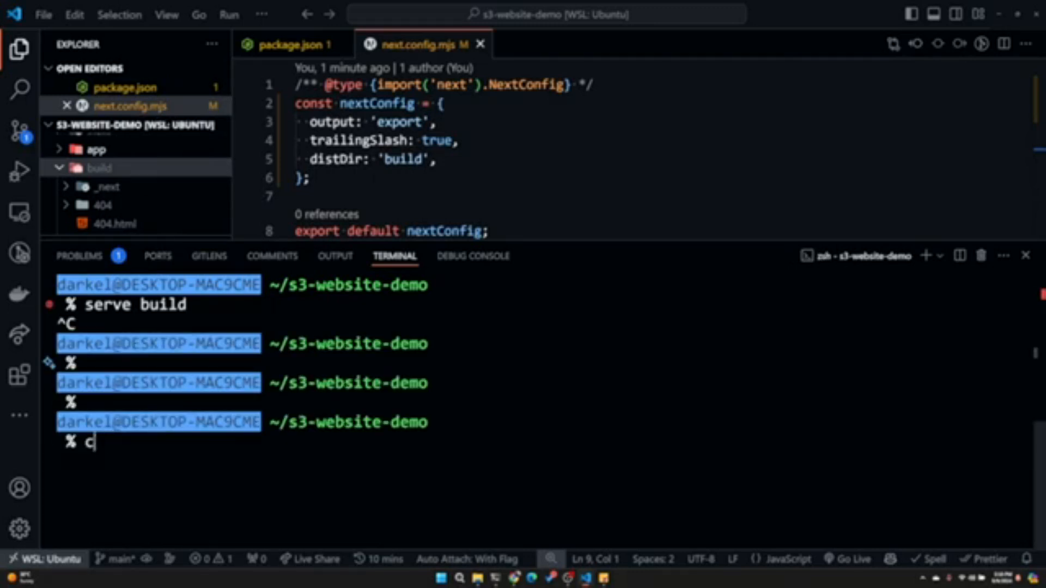
text(lear)
key(Return)
text(se)
key(BackSpace)
text(erve -s build)
key(Return)
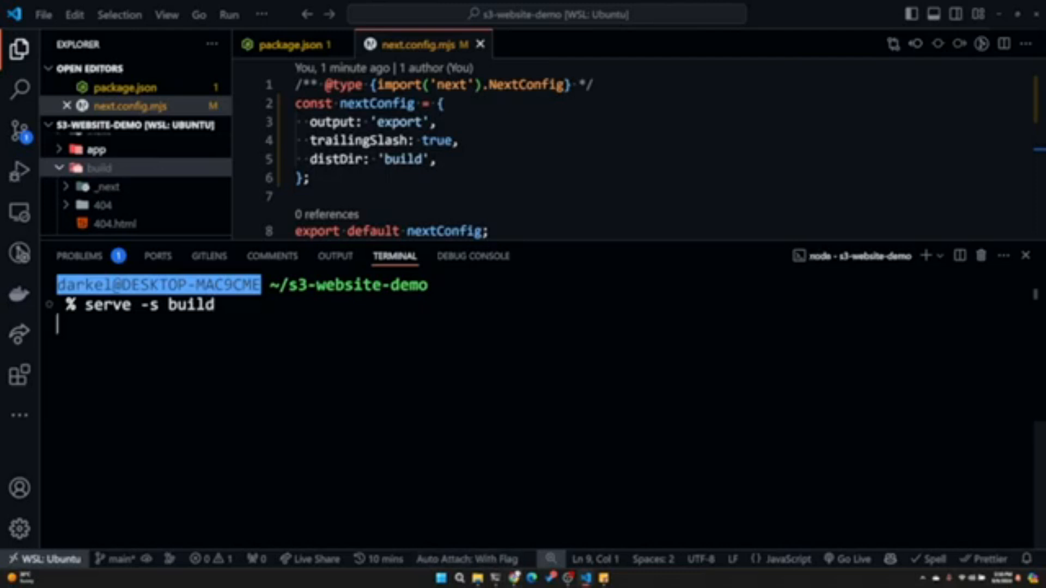
- Check the usage commands on the serve package page in Chrome and return to the VS Code terminal
click(515, 578)
scroll(523, 305, down, 6)
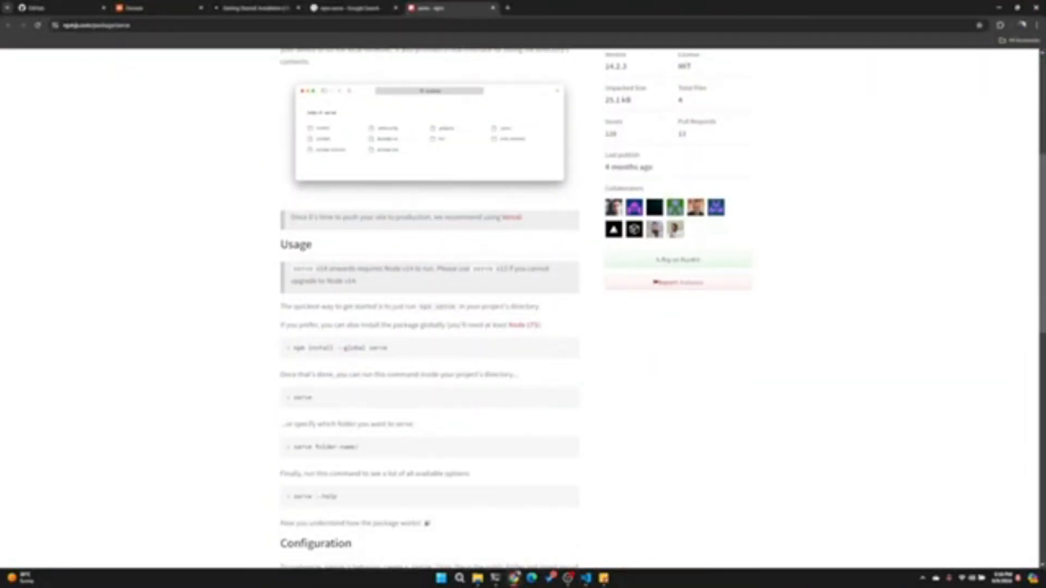
drag(305, 406, 385, 414)
scroll(352, 395, down, 3)
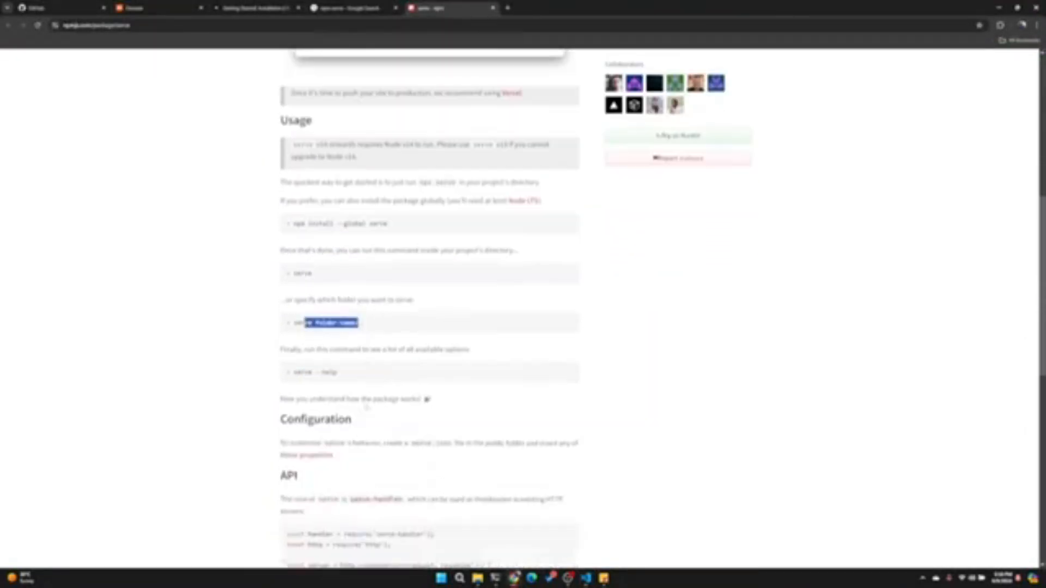
scroll(352, 382, down, 2)
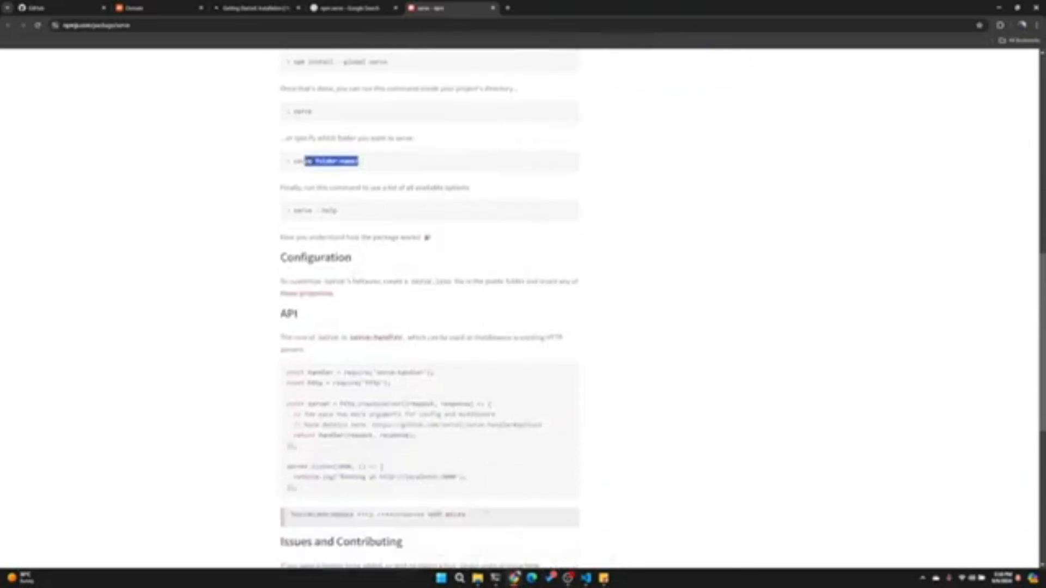
click(586, 579)
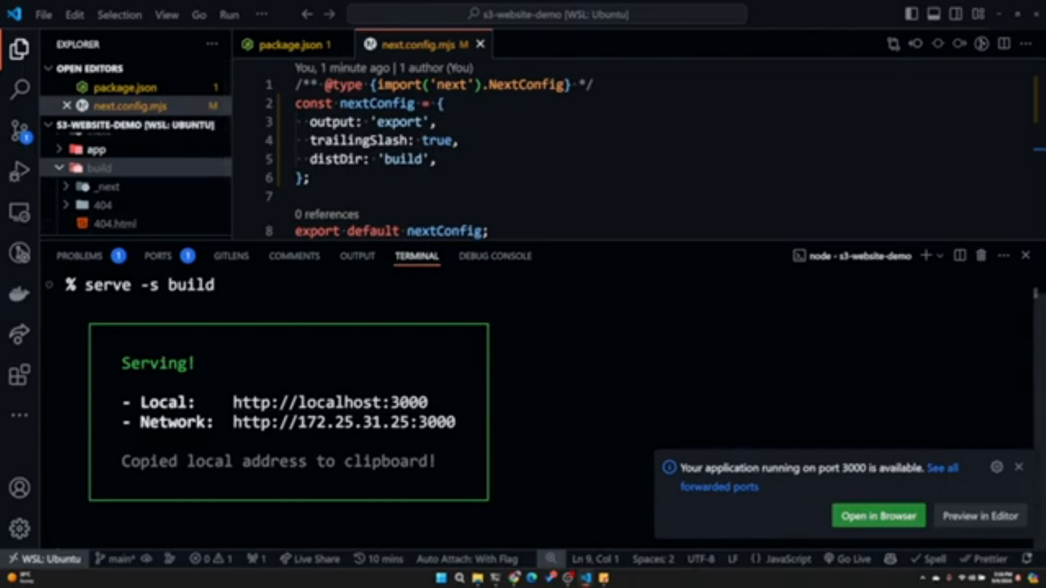
scroll(158, 327, up, 1)
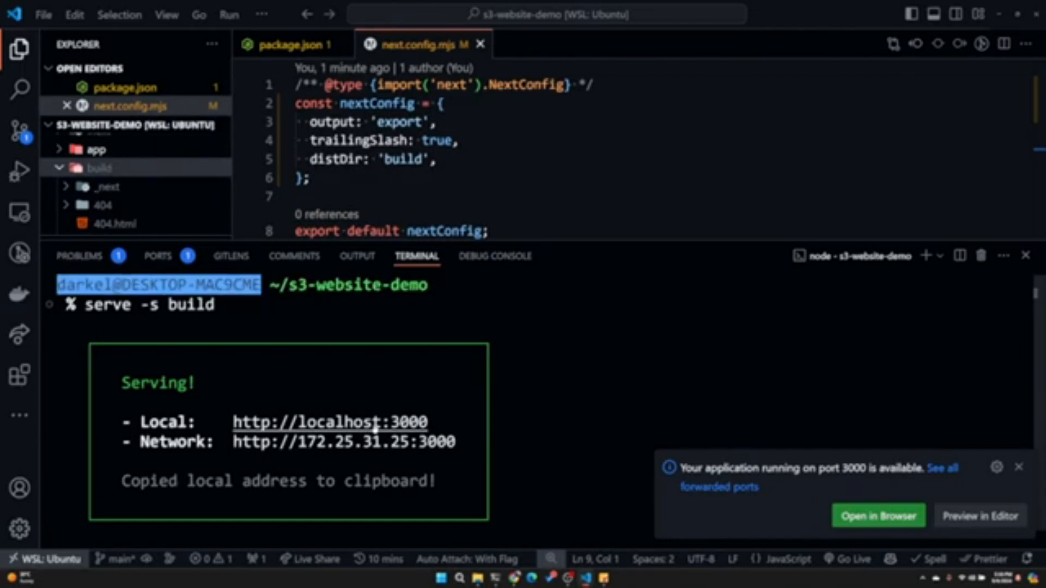
ctrl+click(326, 425)
click(513, 579)
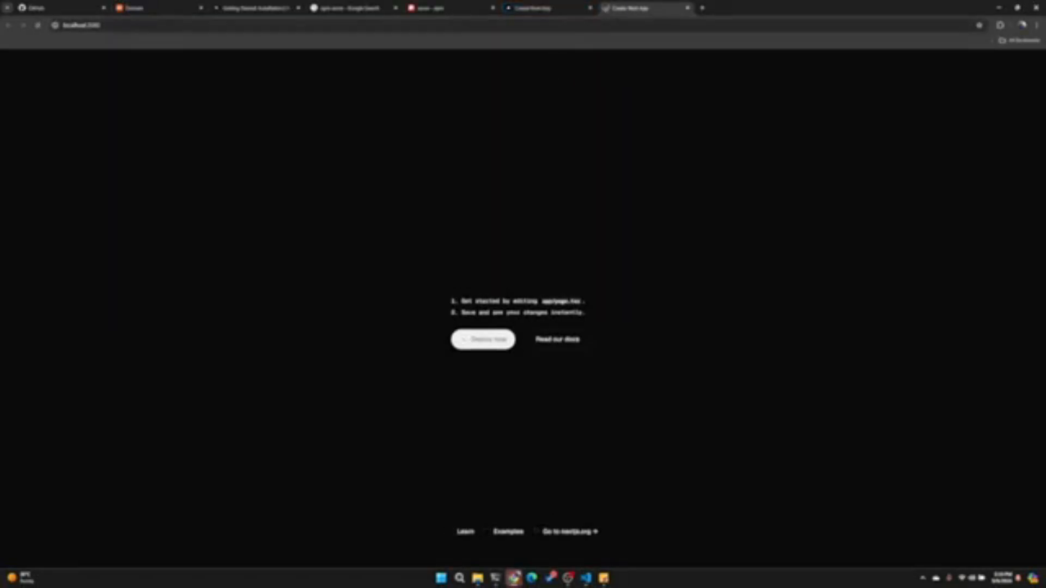
click(590, 8)
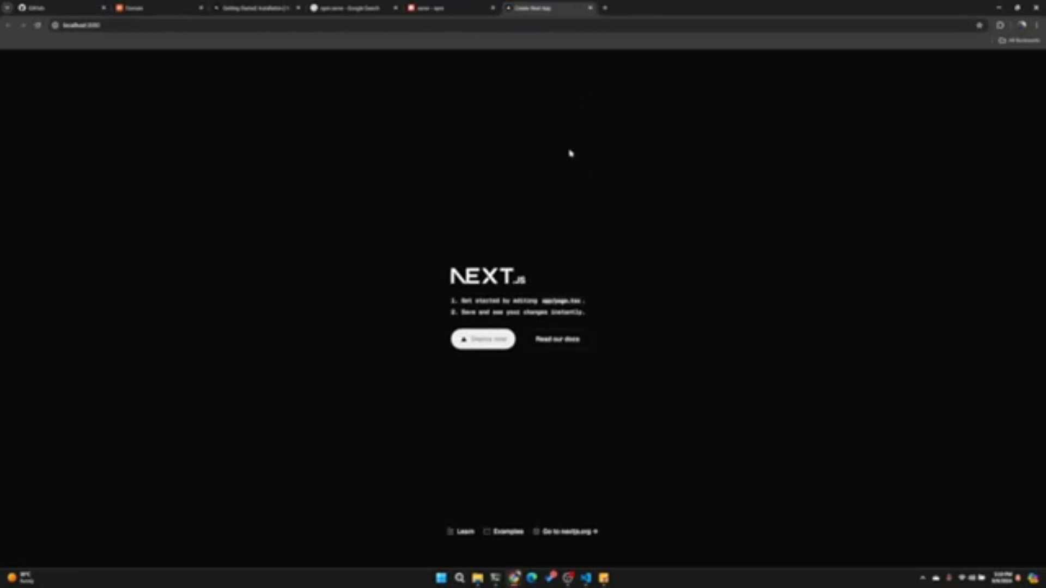
click(591, 7)
- Return to VS Code and generate an automatic commit message for the next.config.mjs change in source control
click(586, 578)
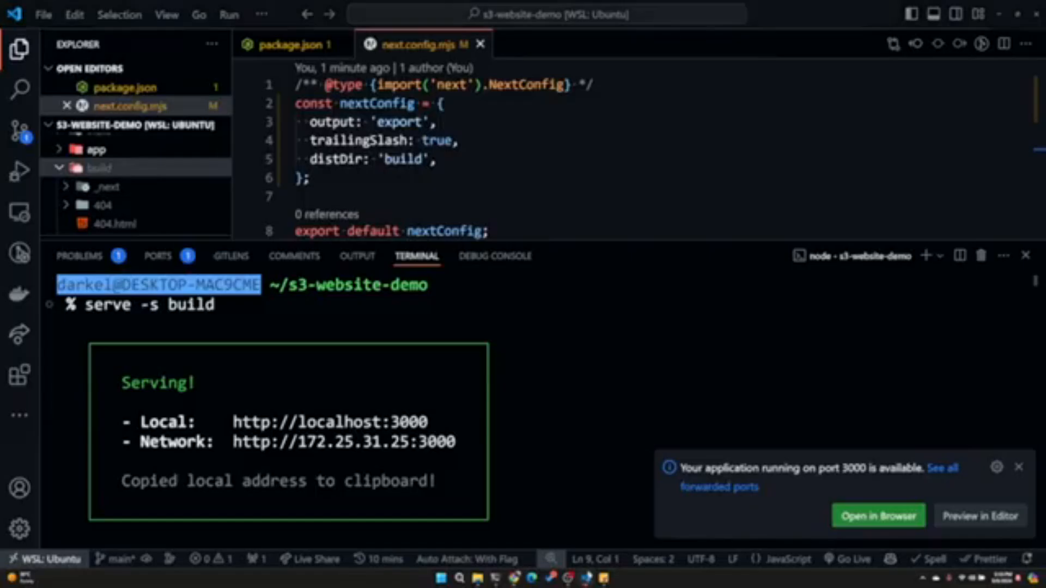
click(20, 131)
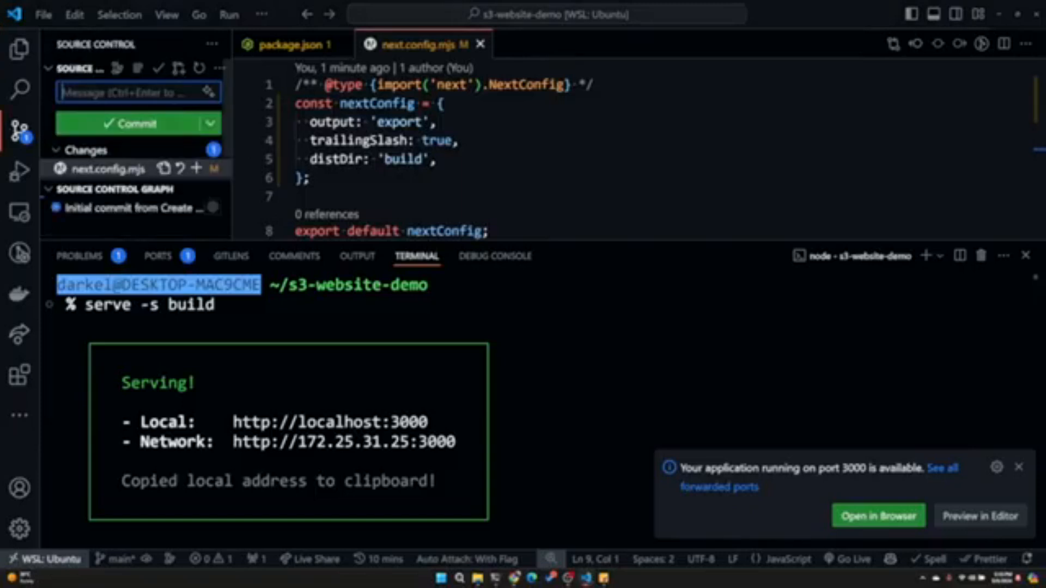
click(207, 93)
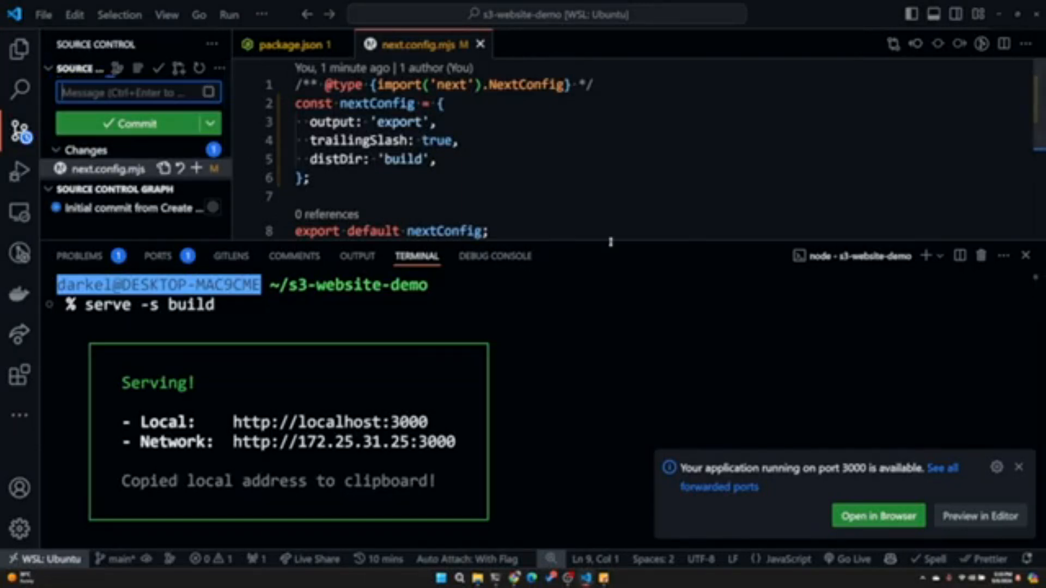
- Hide the terminal area and commit the next.config.mjs change with the generated message
click(612, 264)
drag(615, 240, 654, 322)
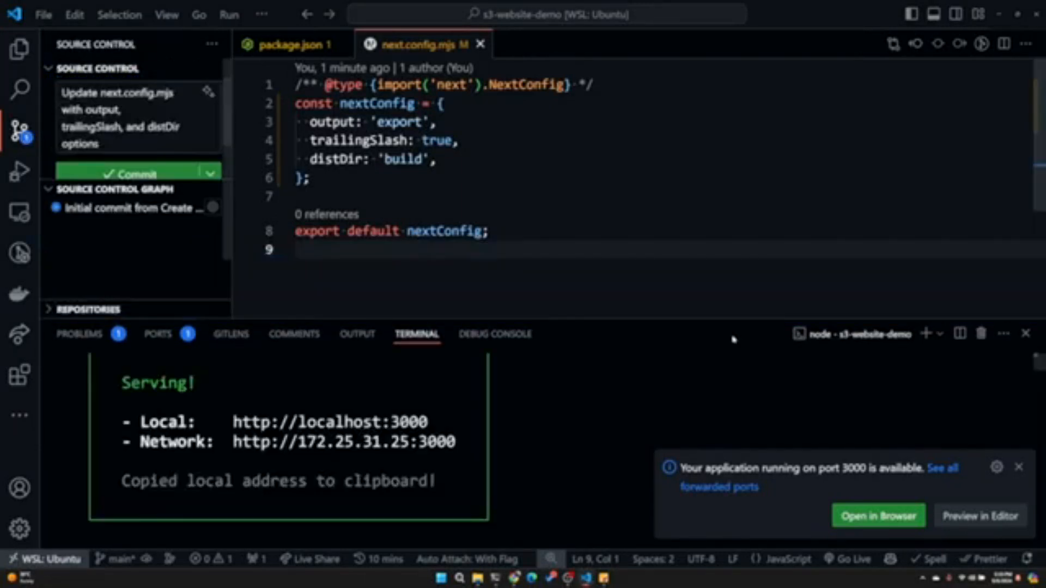
click(1024, 334)
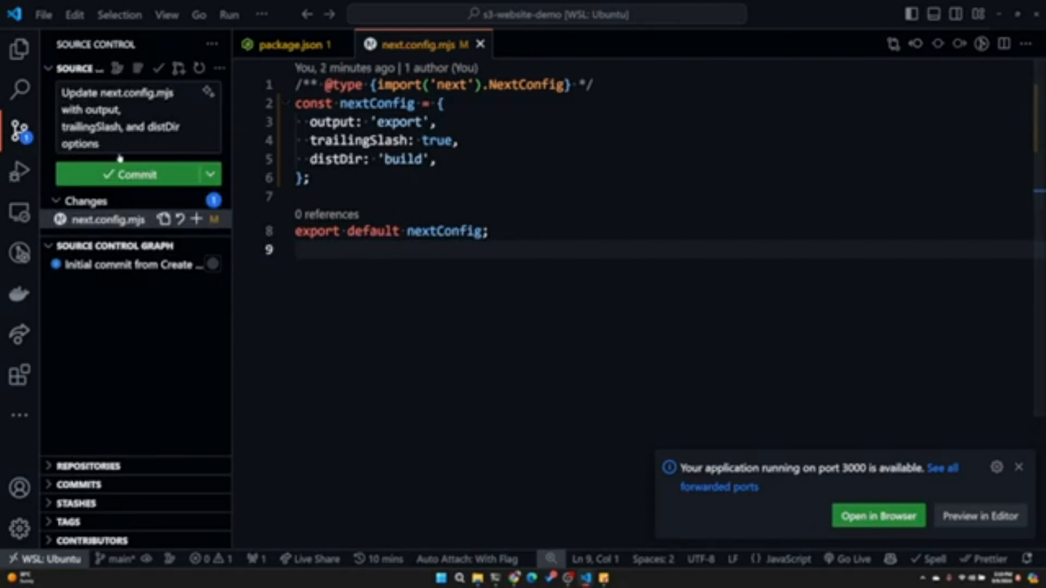
click(100, 144)
click(127, 175)
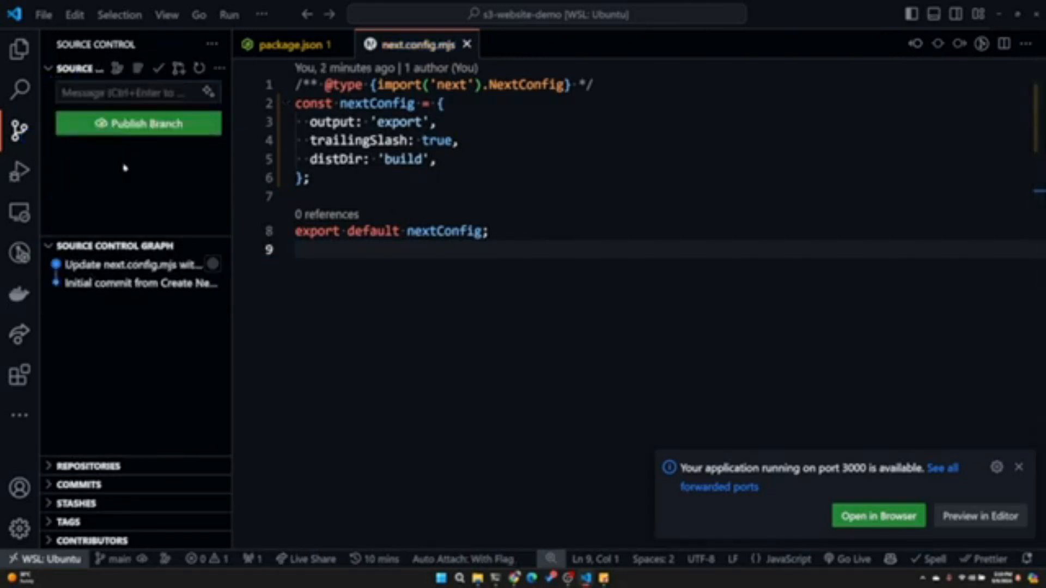
- Publish the branch to a public GitHub repository named s3-website-demo and open the repository on GitHub
click(172, 125)
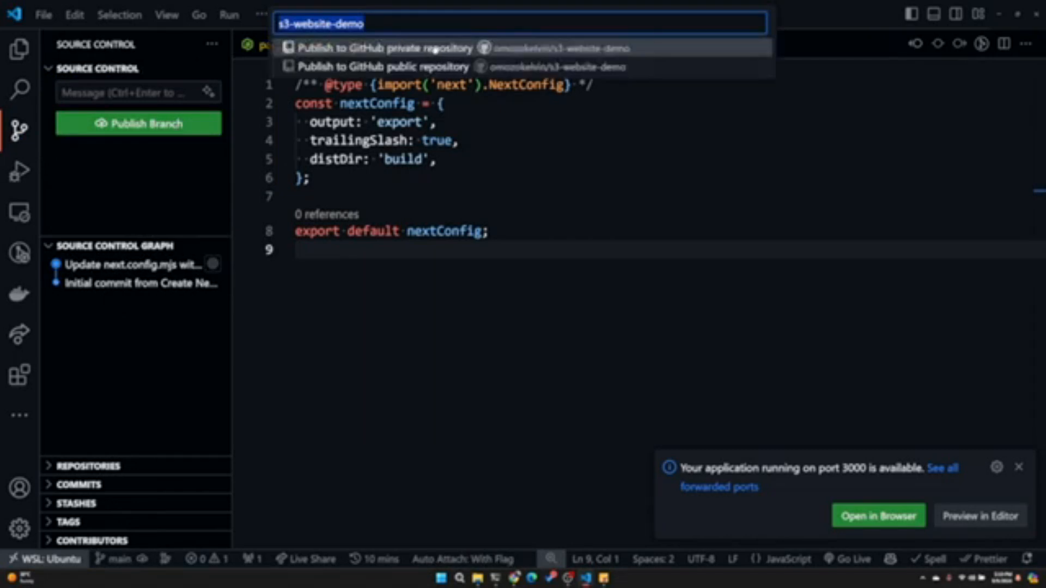
click(419, 68)
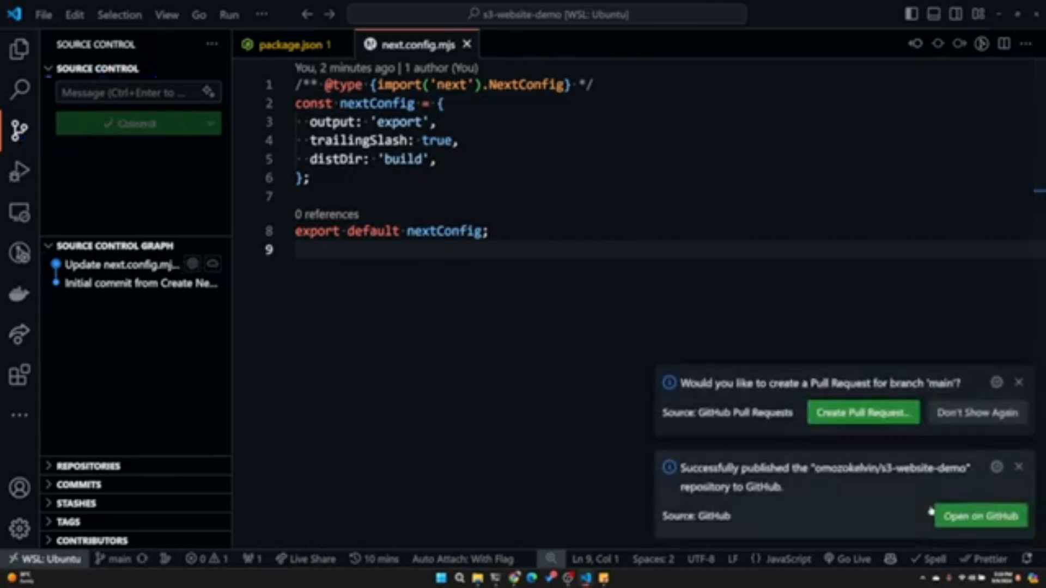
click(964, 519)
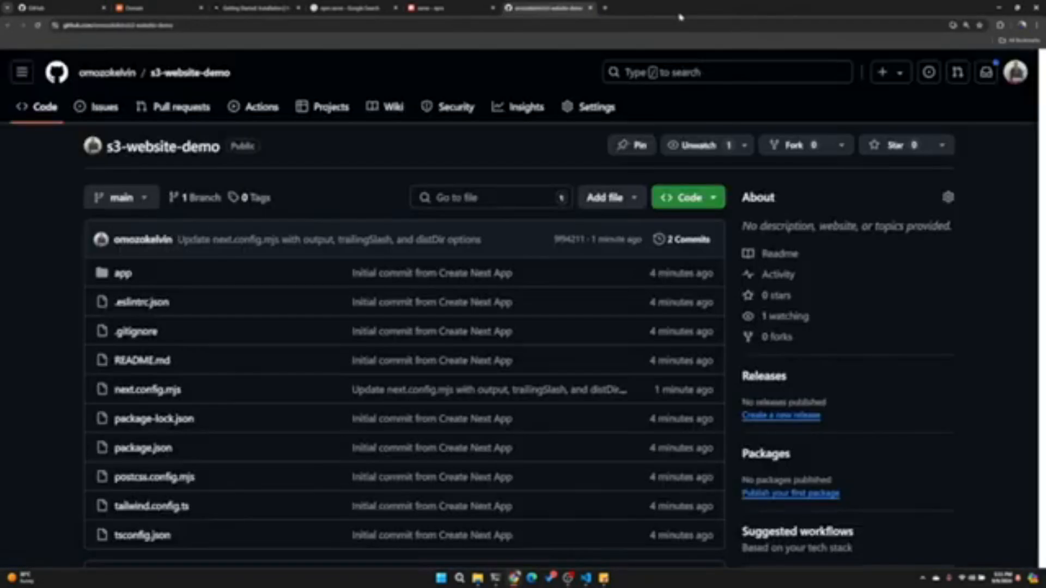
- Load the AWS console in a new browser tab and go to the S3 service
click(605, 8)
text(aws)
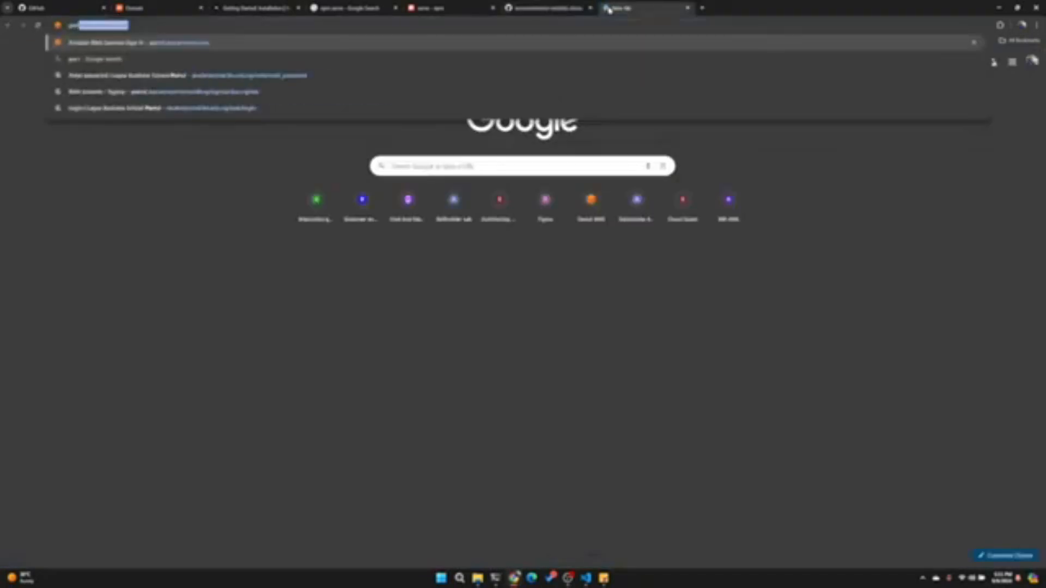
key(Return)
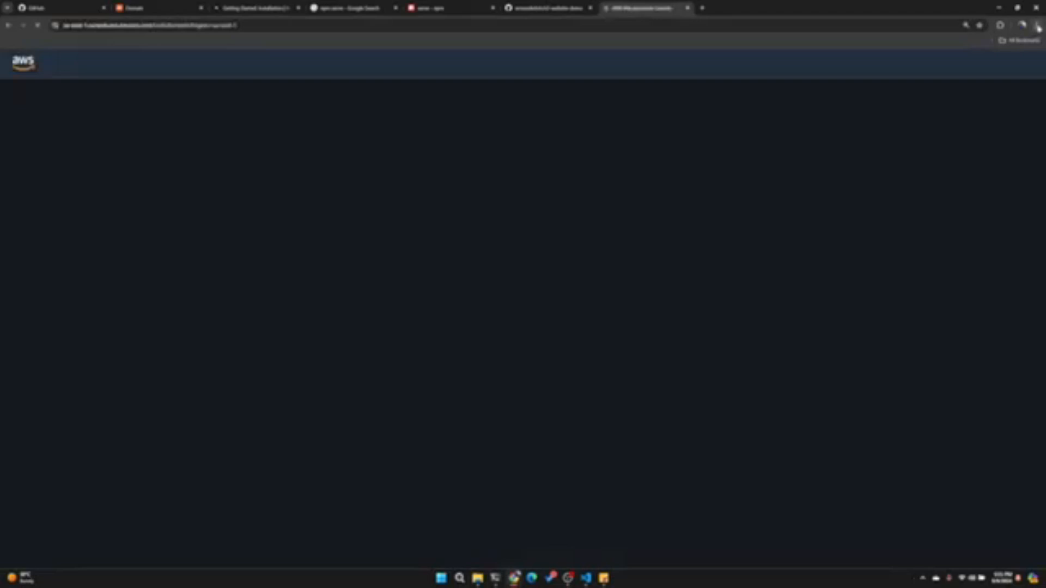
click(1037, 25)
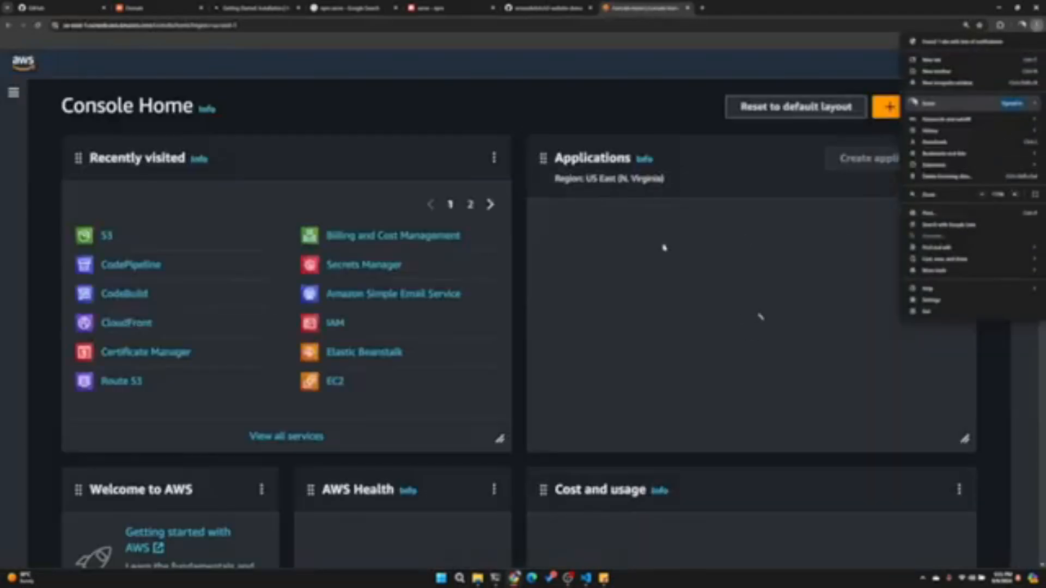
click(611, 242)
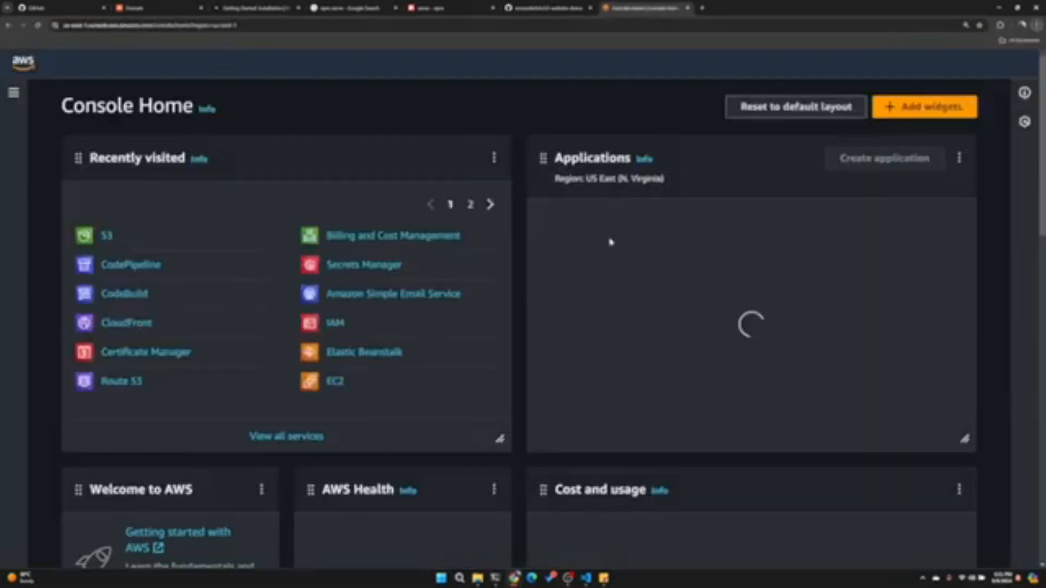
click(108, 238)
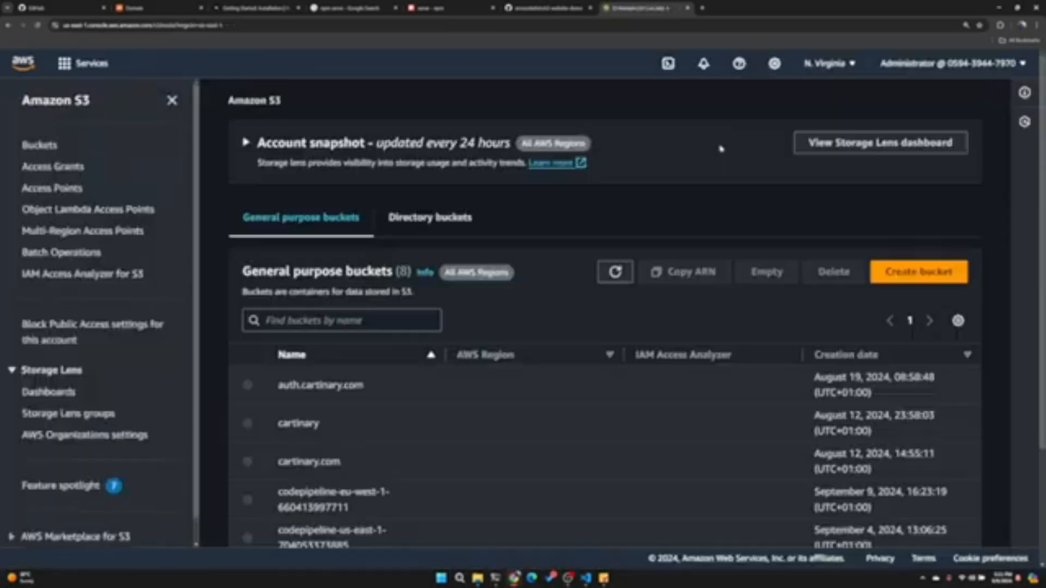
- Create a general purpose bucket named cartinary.shop, taking the name from the Namecheap domain page and keeping the default settings
click(923, 272)
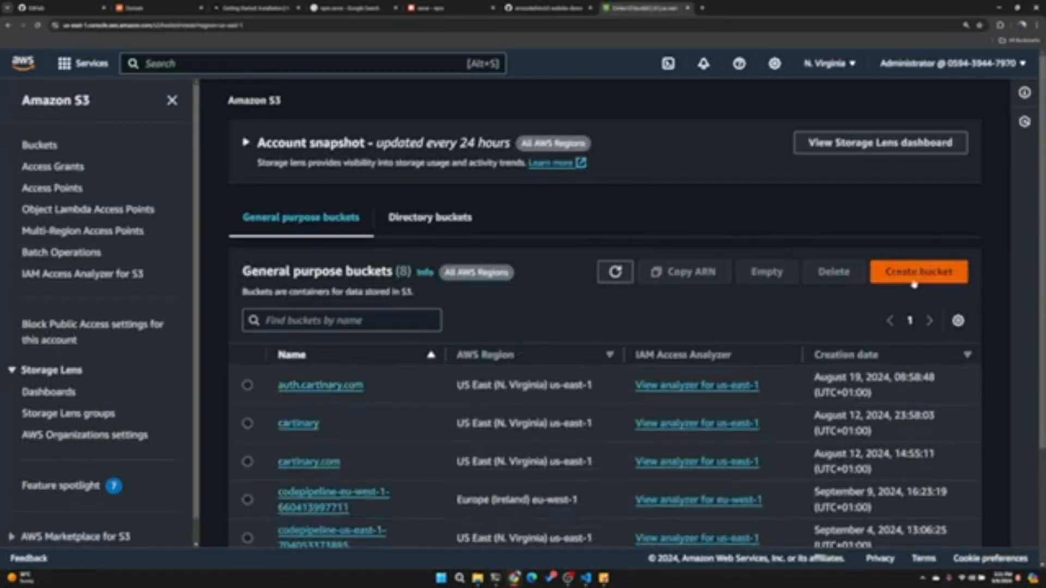
scroll(355, 322, down, 1)
click(243, 334)
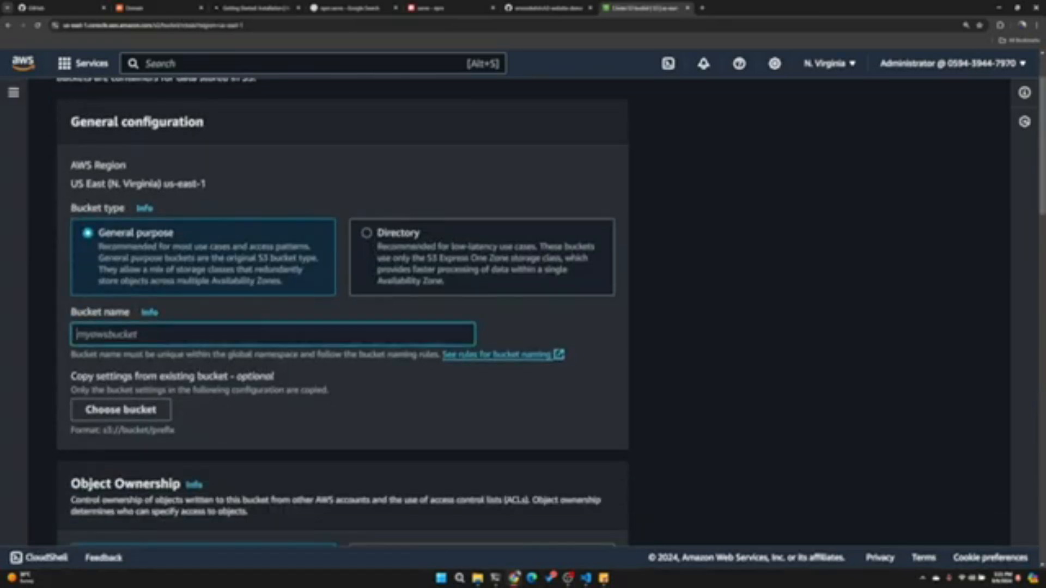
click(134, 7)
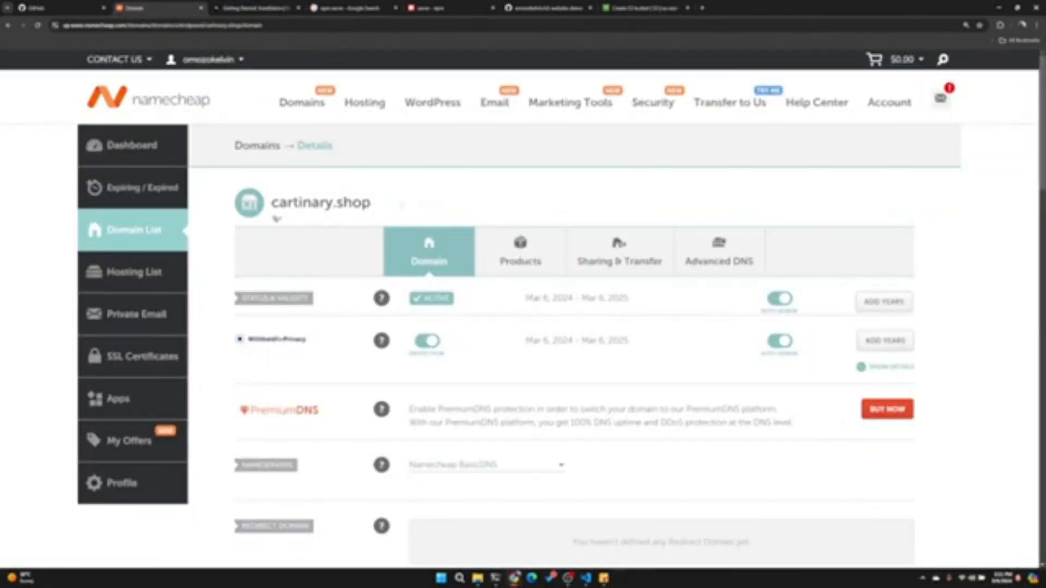
drag(375, 202, 277, 218)
key(ctrl+c)
click(641, 8)
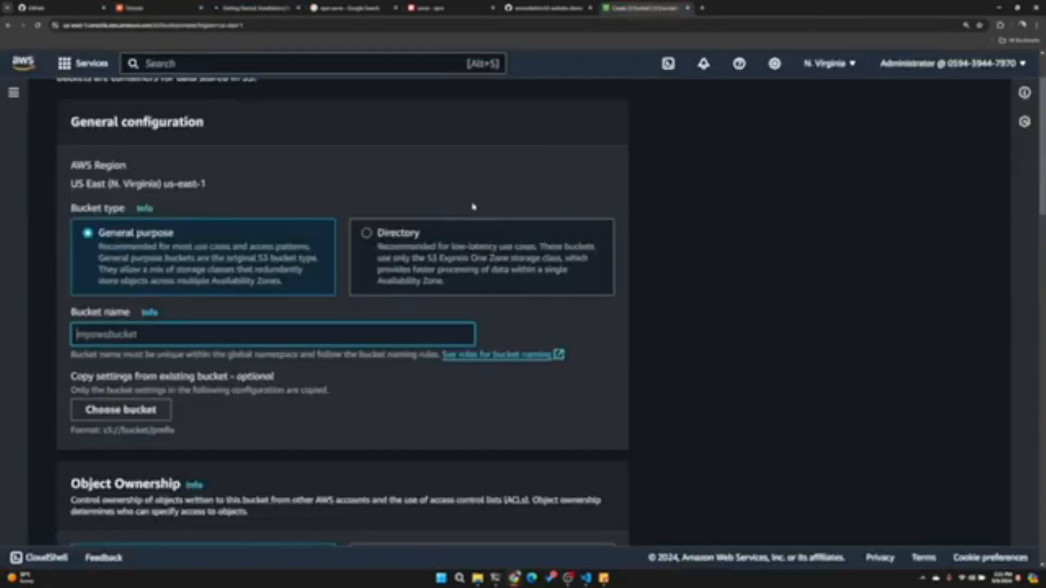
key(ctrl+v)
scroll(210, 274, down, 9)
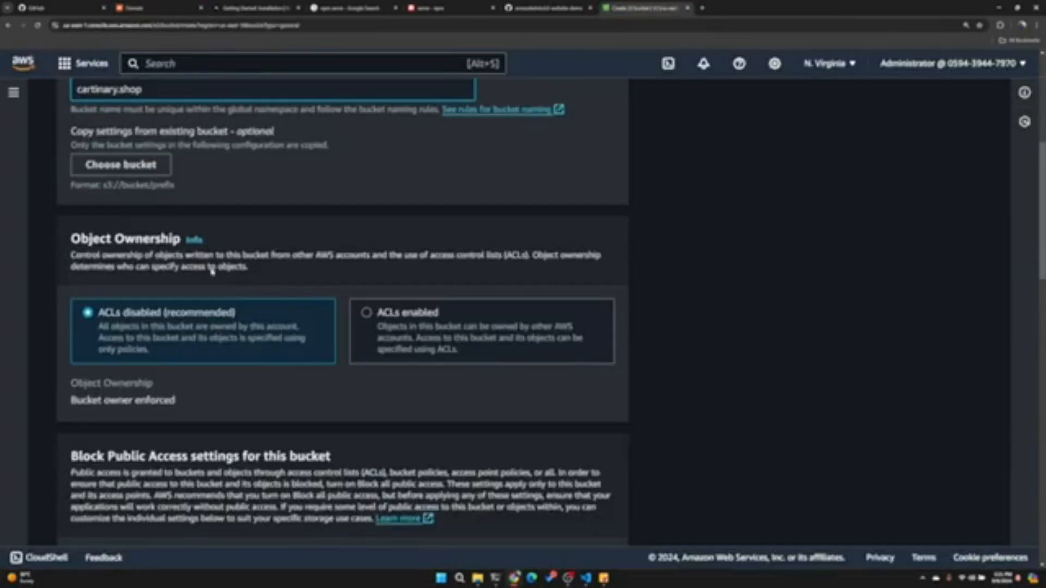
scroll(210, 246, down, 15)
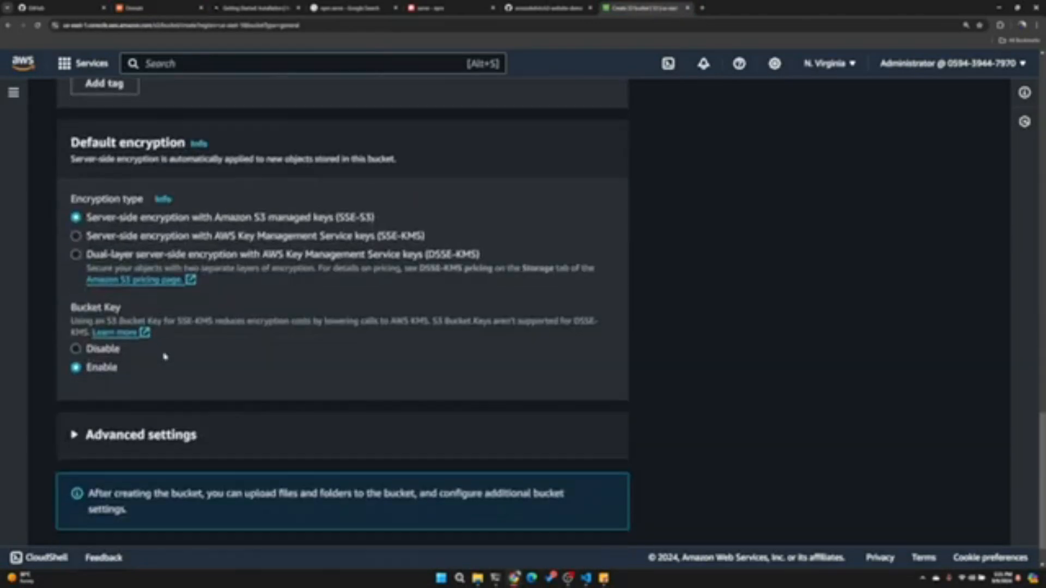
click(582, 522)
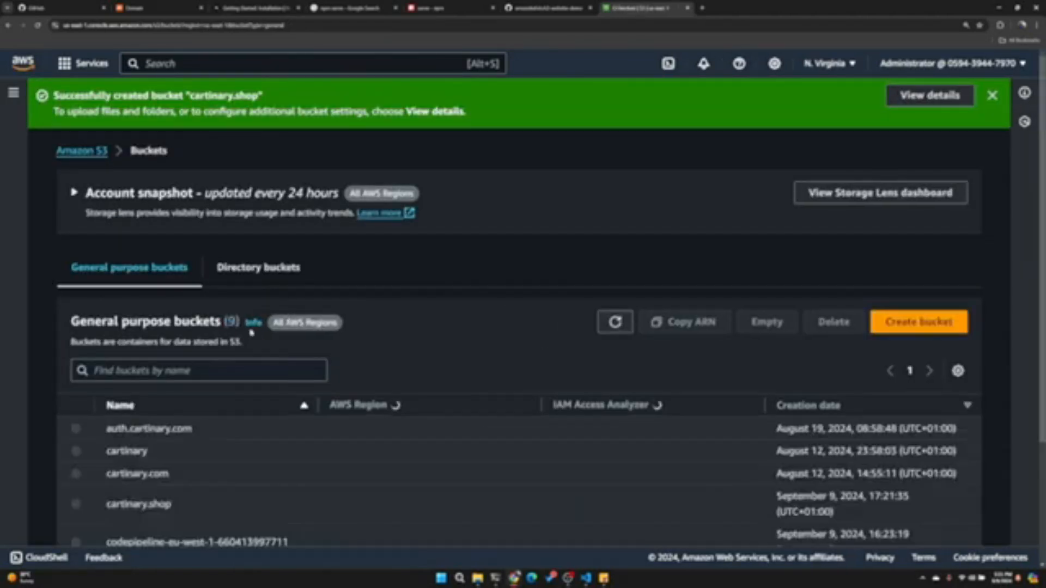
- Open the properties of the cartinary.shop bucket and start editing its static website hosting
scroll(256, 329, down, 2)
click(145, 382)
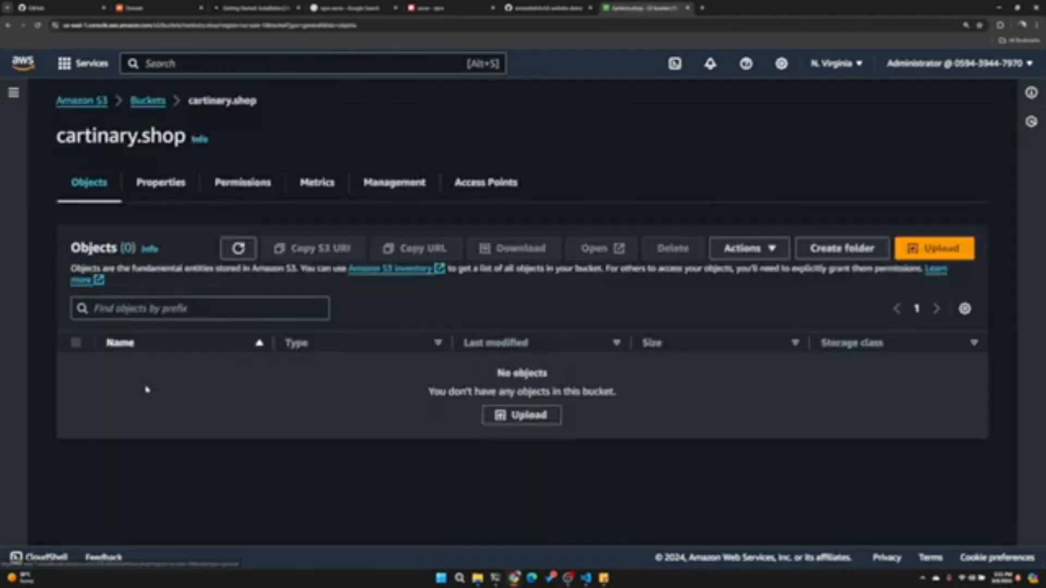
click(164, 184)
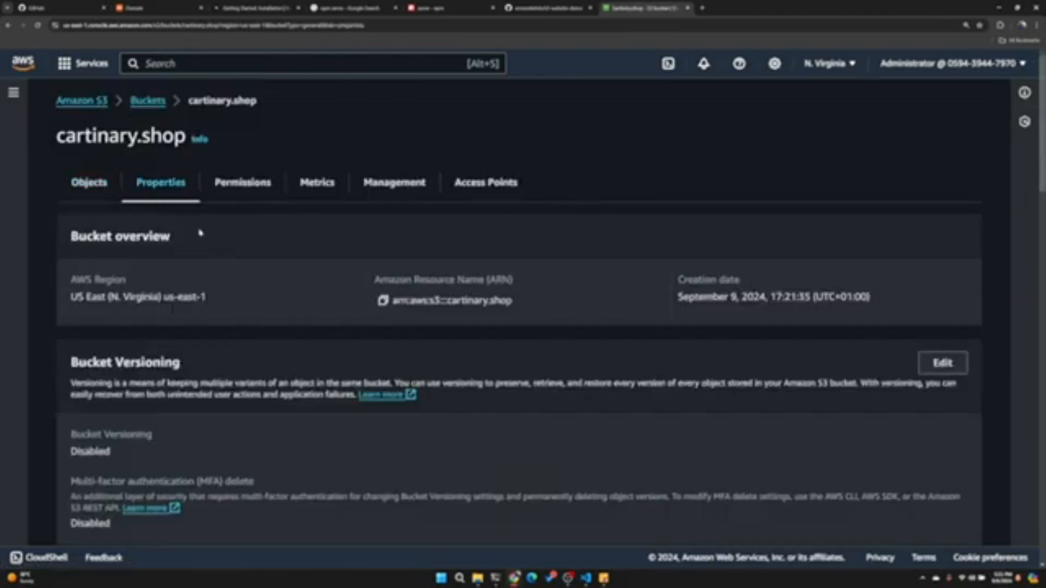
scroll(191, 213, down, 10)
scroll(251, 290, down, 15)
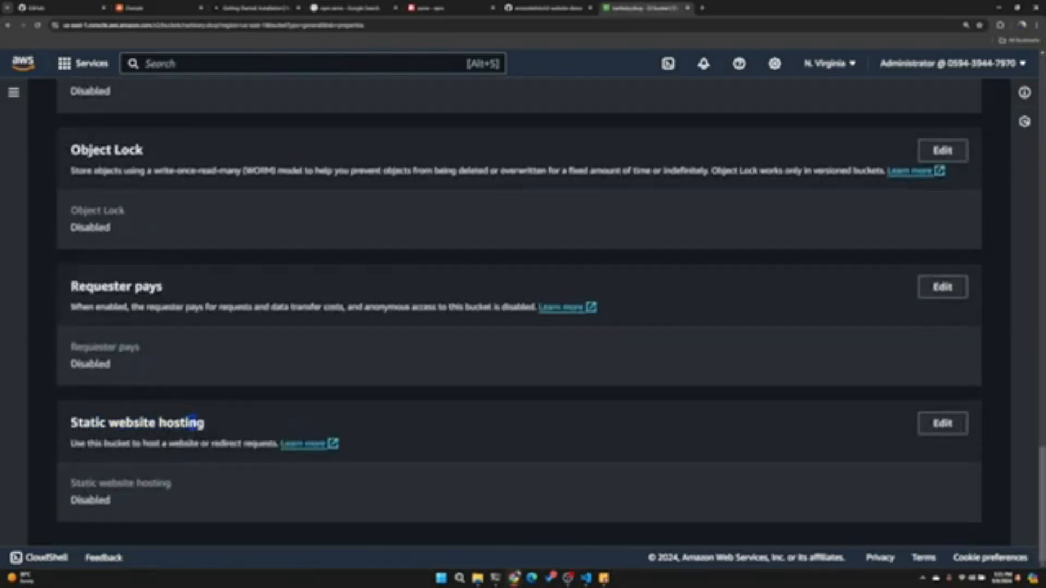
drag(196, 423, 109, 423)
scroll(236, 364, up, 20)
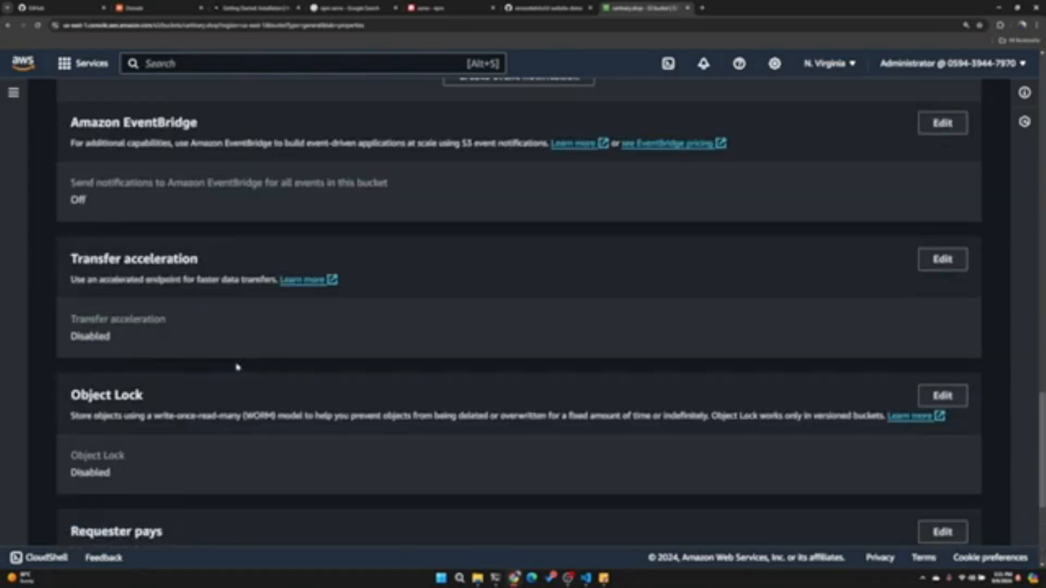
scroll(199, 209, up, 10)
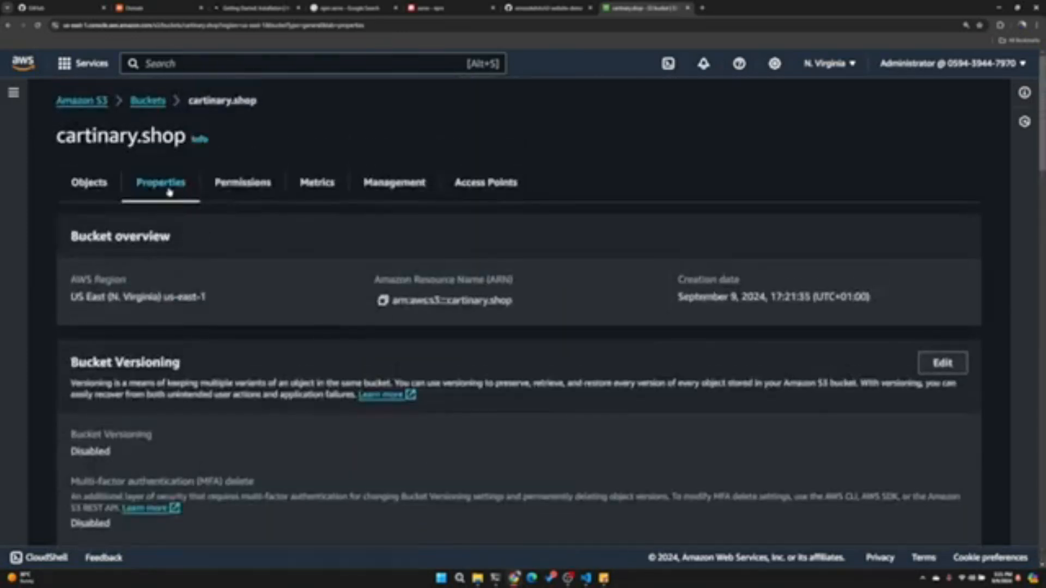
scroll(169, 192, down, 20)
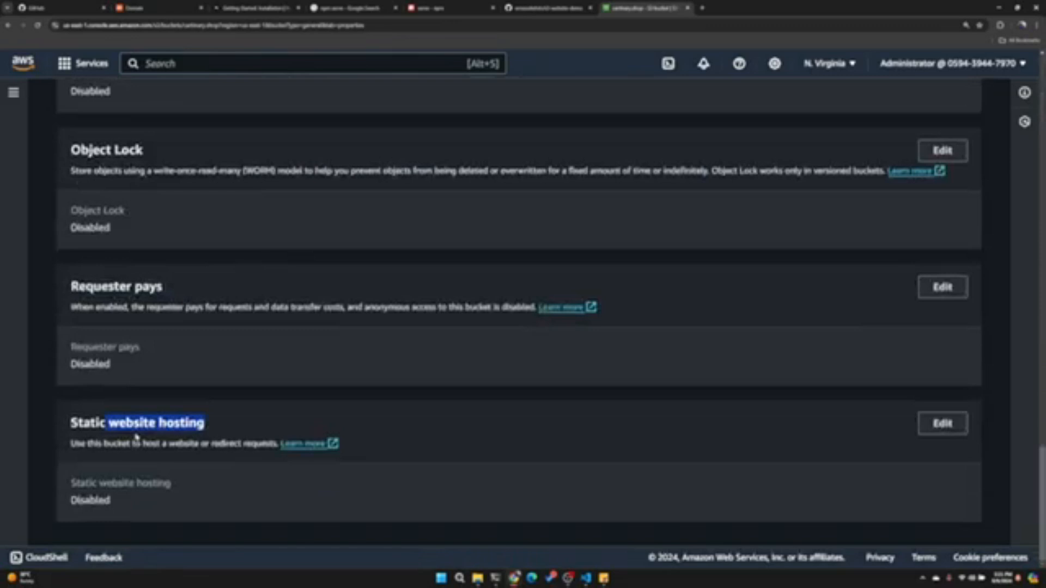
click(254, 420)
click(933, 423)
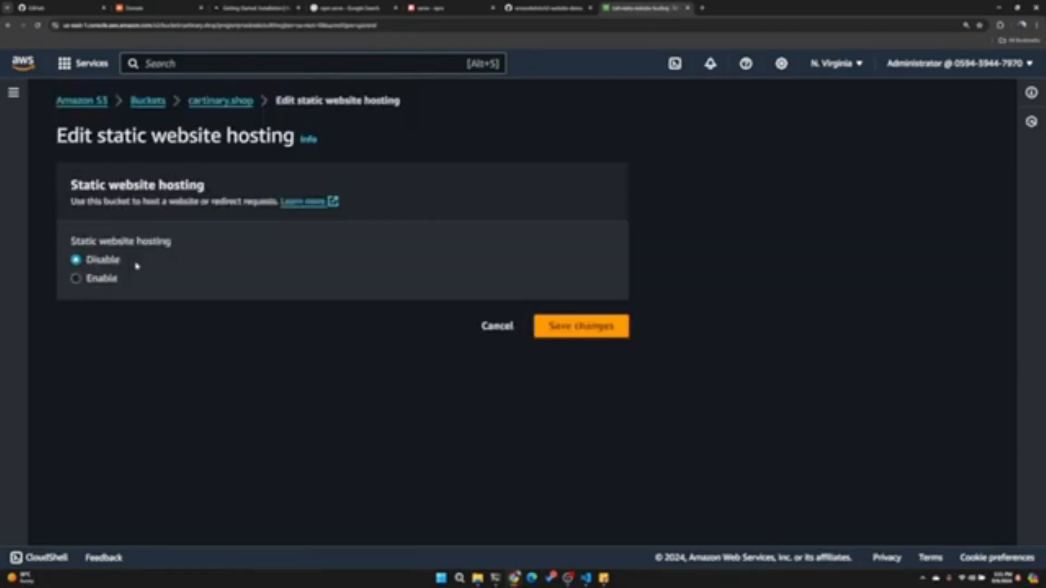
- Enable hosting of a static website and set the index document to index.html
click(105, 279)
scroll(144, 198, down, 3)
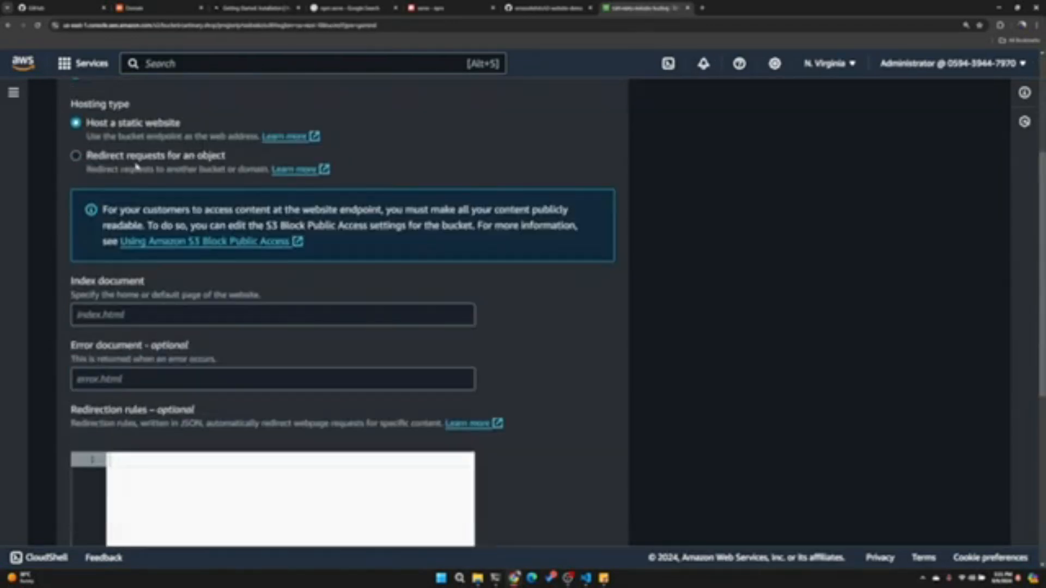
click(190, 315)
text(index.html)
key(Tab)
- Look up the error page in the project's build folder in VS Code, set the error document to 404.html in AWS, and save
click(587, 578)
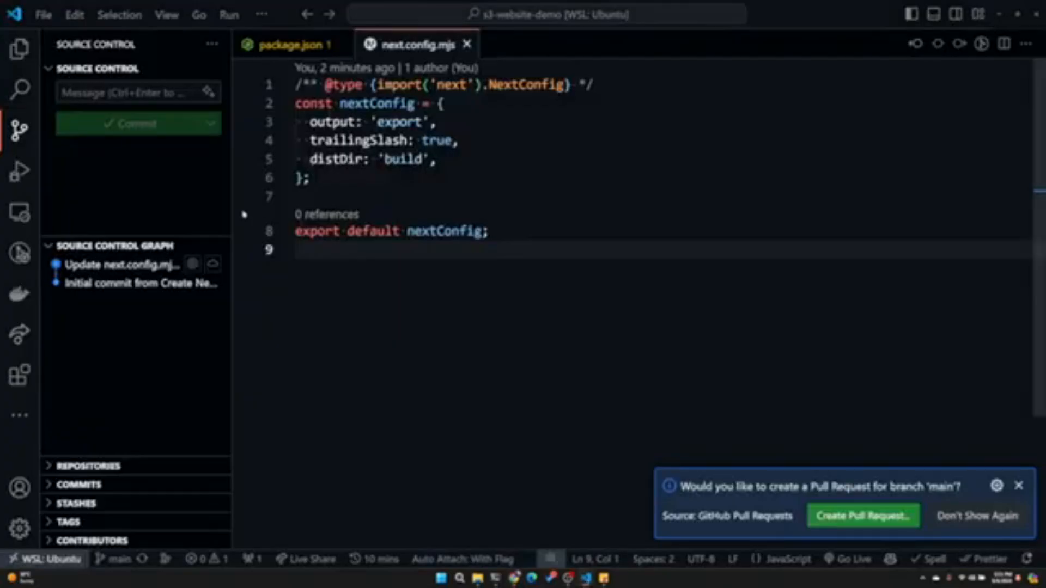
click(19, 49)
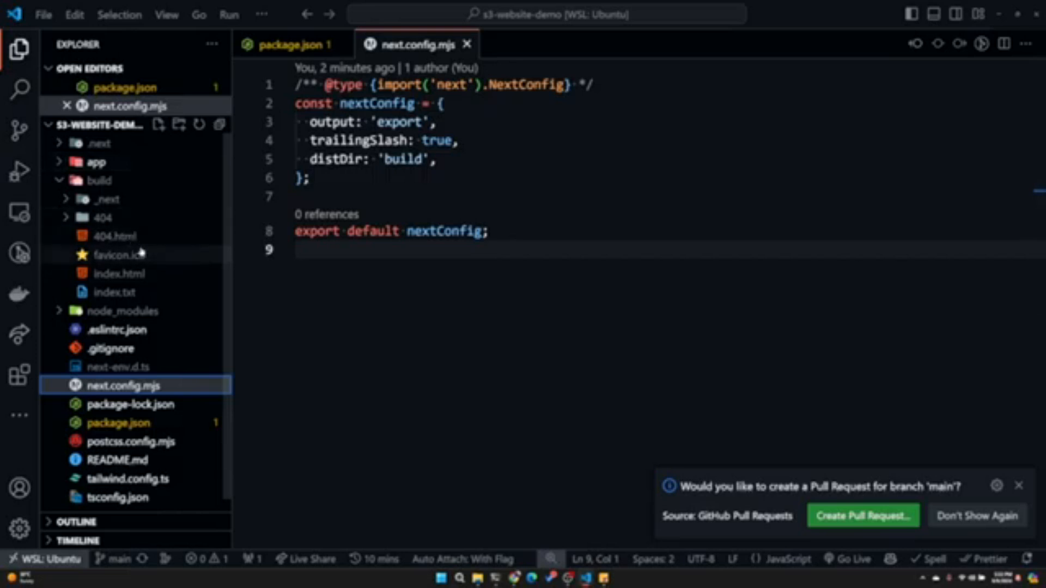
click(515, 579)
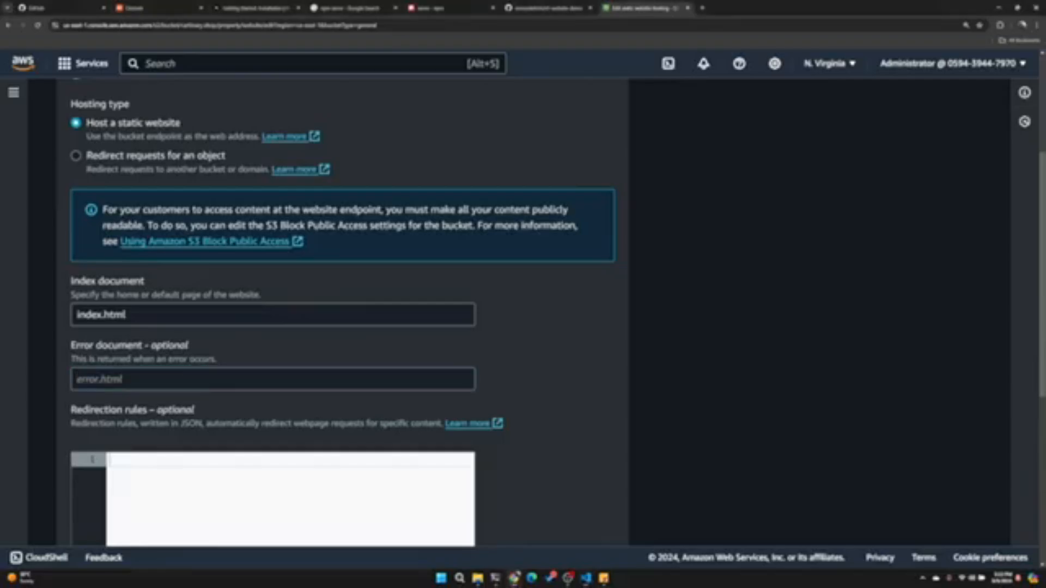
text(404.html)
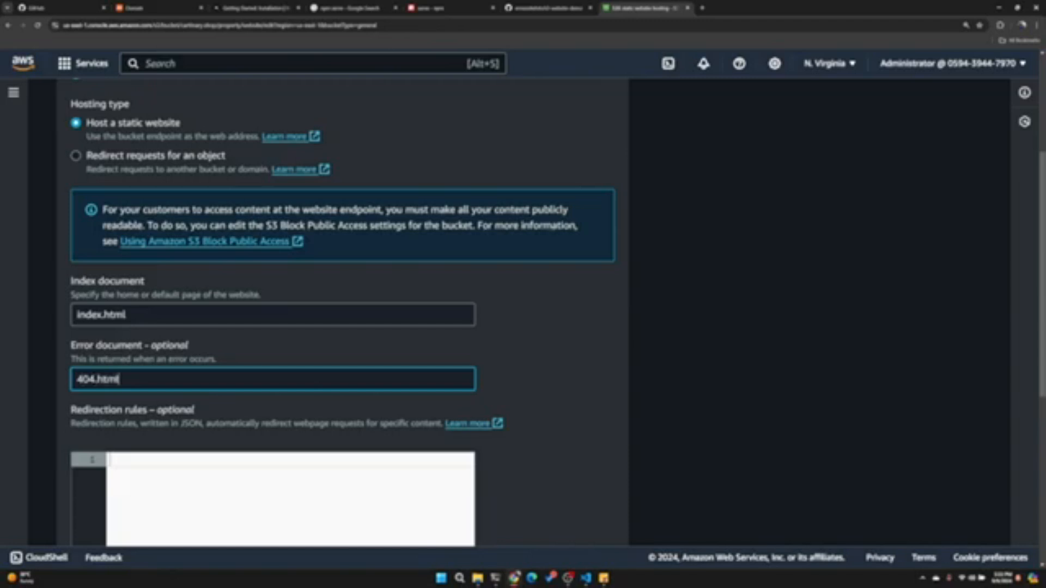
scroll(373, 294, down, 5)
click(603, 523)
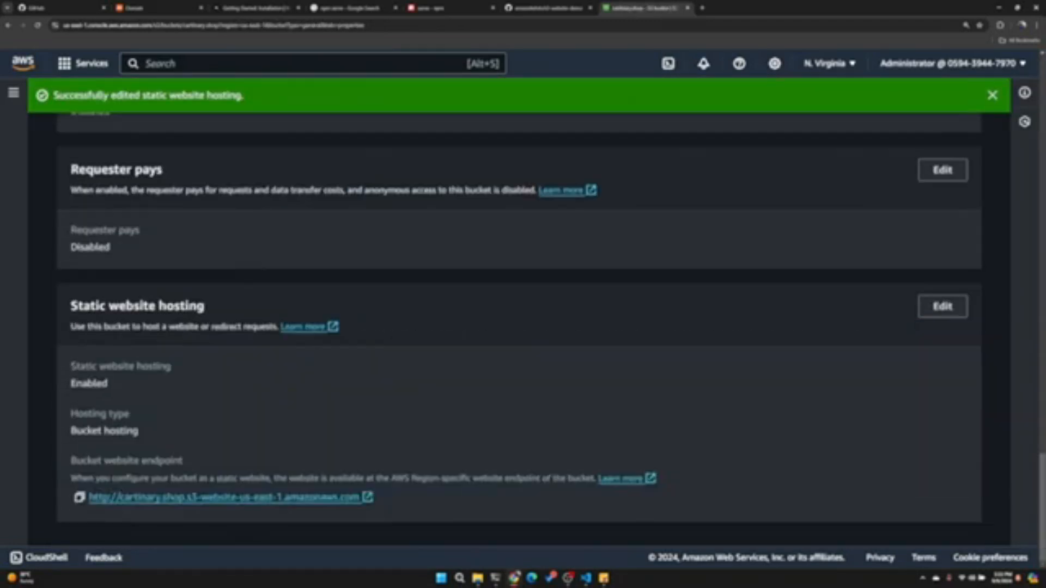
- Open the bucket's website endpoint in the browser and check the page it returns
triple_click(164, 306)
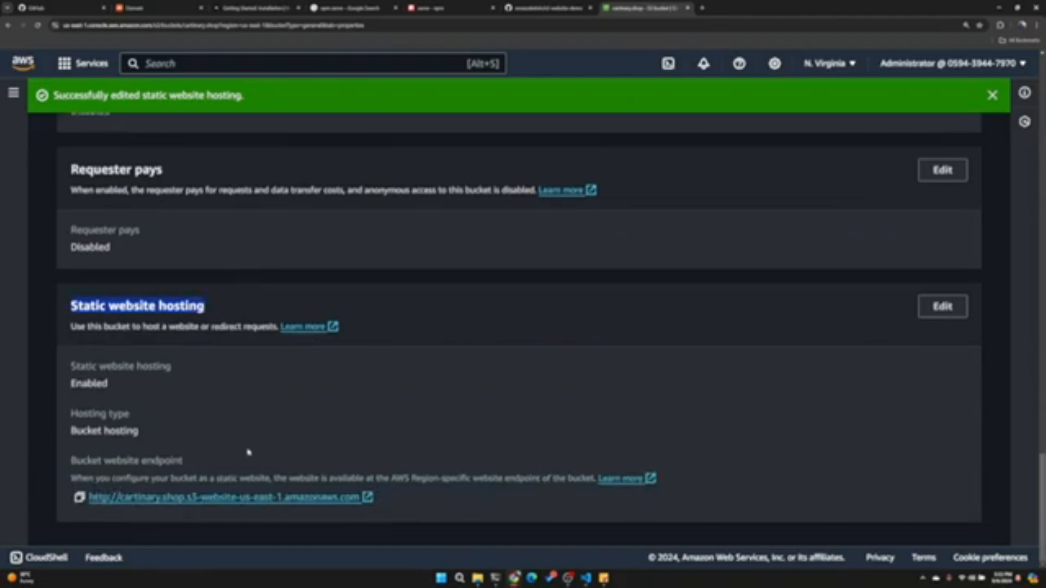
click(227, 498)
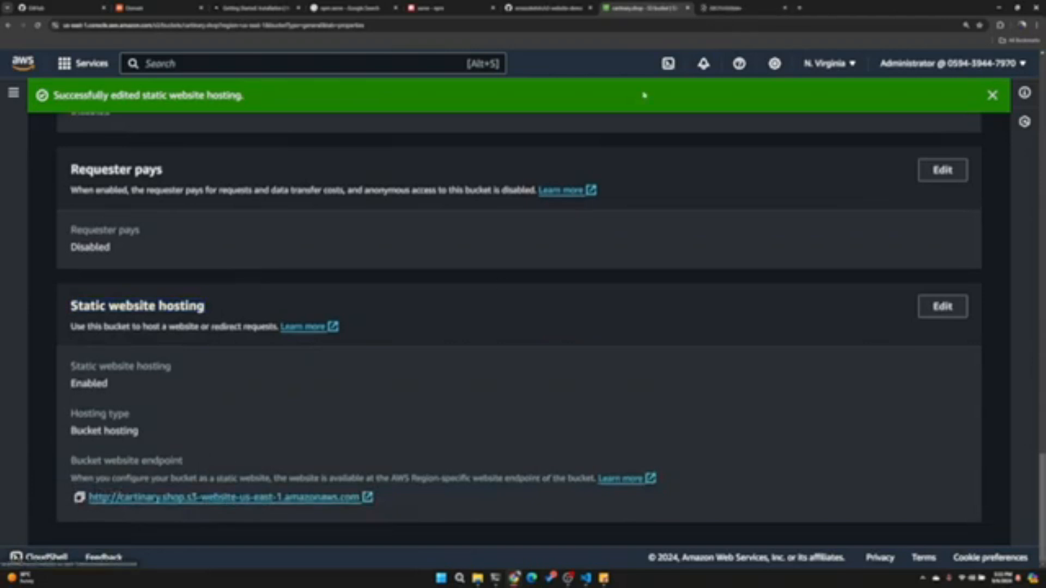
click(747, 8)
drag(273, 135, 338, 51)
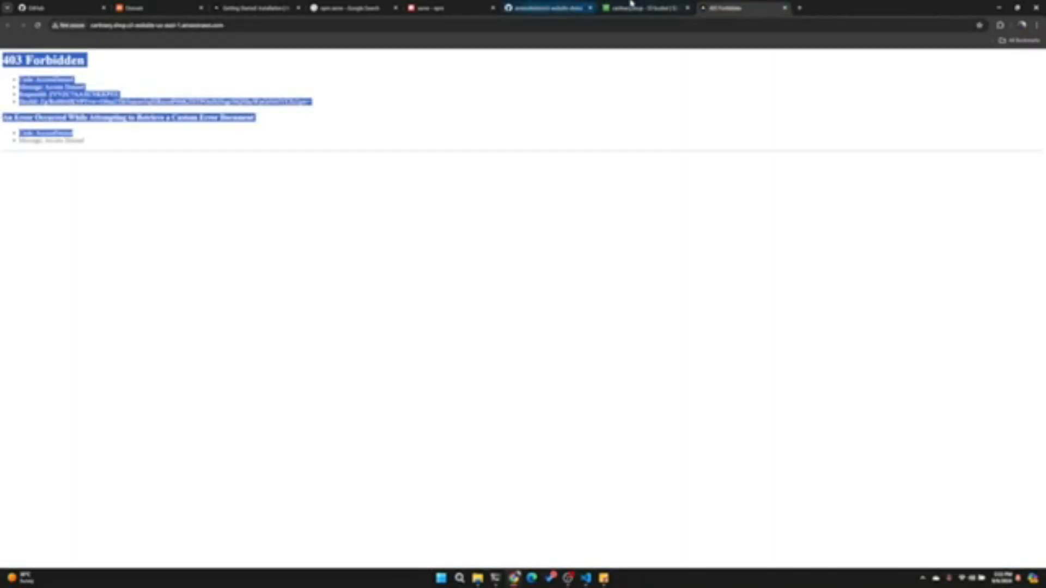
- Return to the bucket and review its individual Block Public Access settings under permissions
click(632, 7)
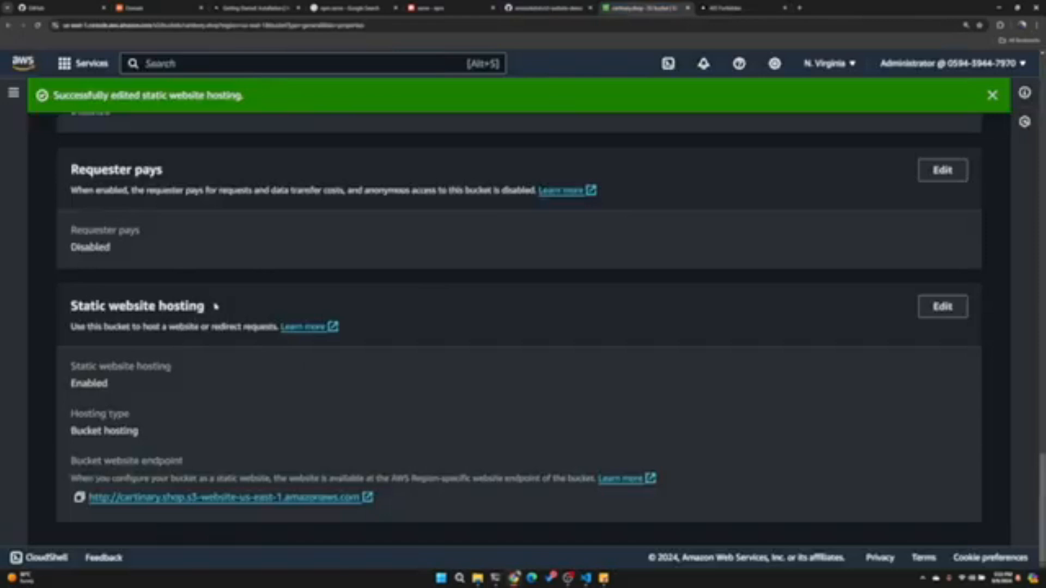
scroll(215, 307, up, 20)
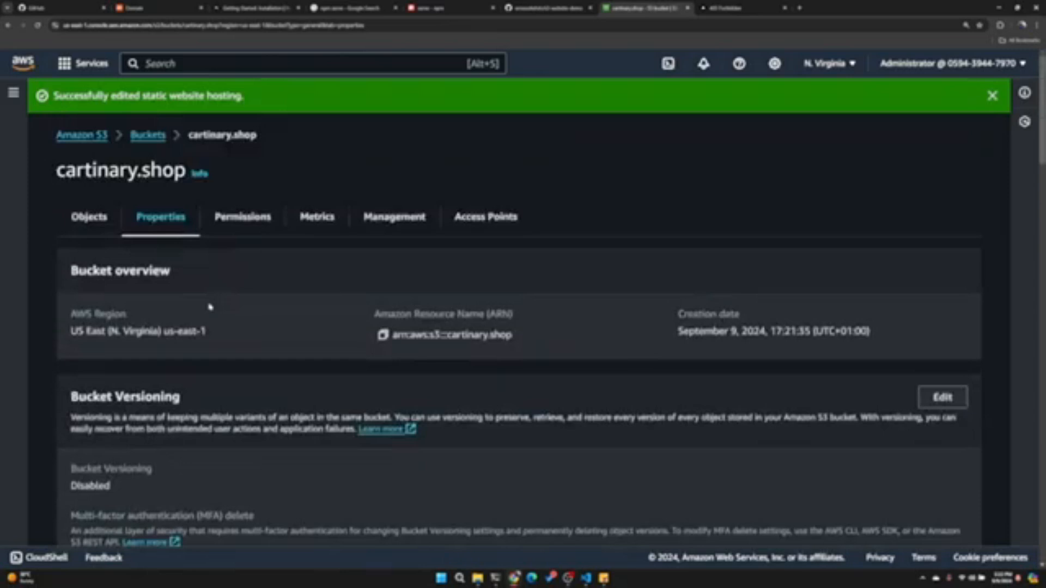
click(247, 221)
scroll(201, 360, down, 4)
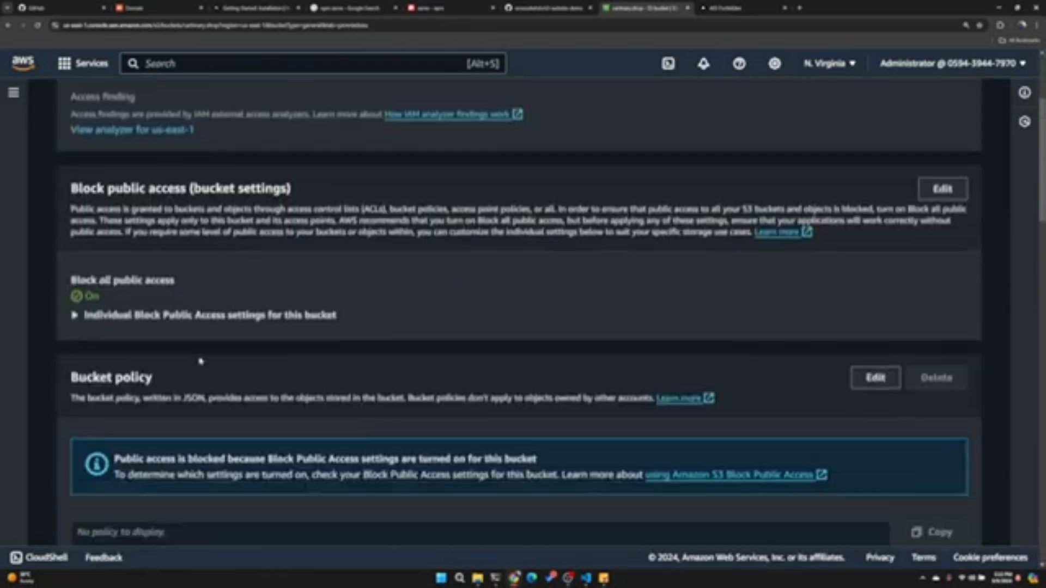
click(136, 296)
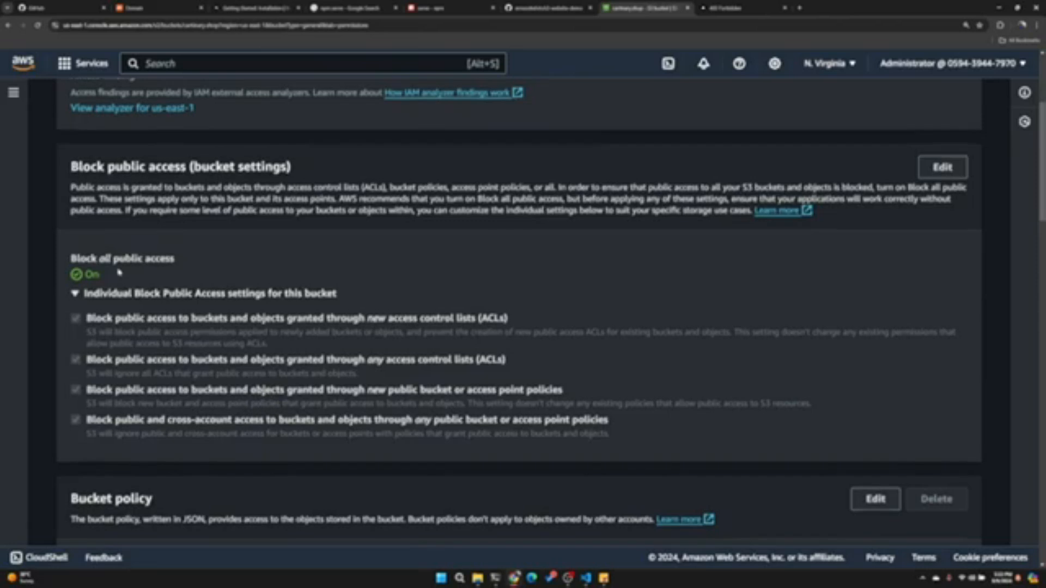
scroll(491, 305, down, 2)
scroll(817, 229, up, 3)
- Turn off Block all public access for the cartinary.shop bucket, save, and enter "confirm" to apply the change
click(943, 209)
click(139, 298)
scroll(164, 305, down, 1)
click(553, 521)
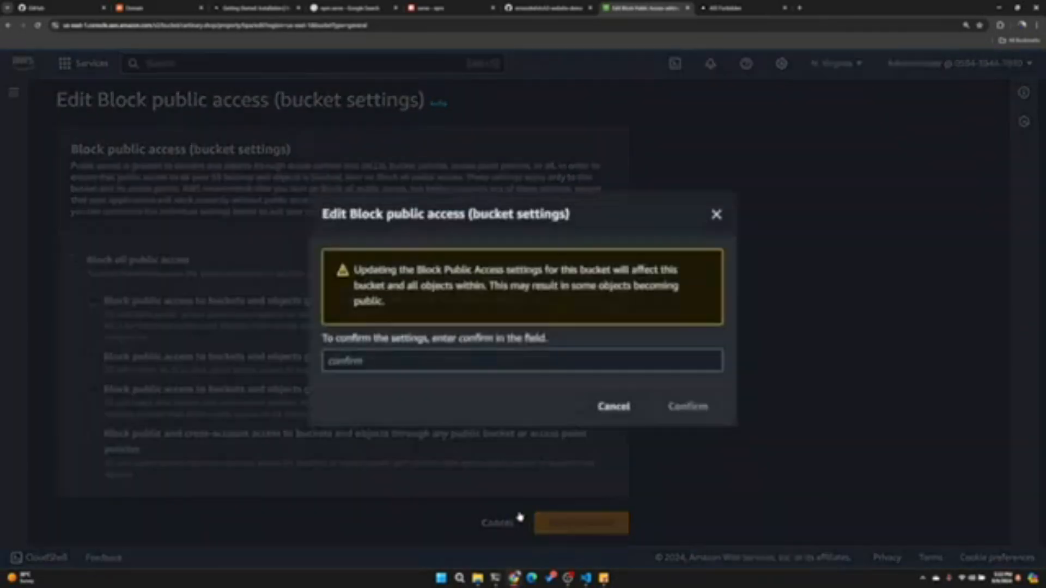
click(537, 362)
text(confirm)
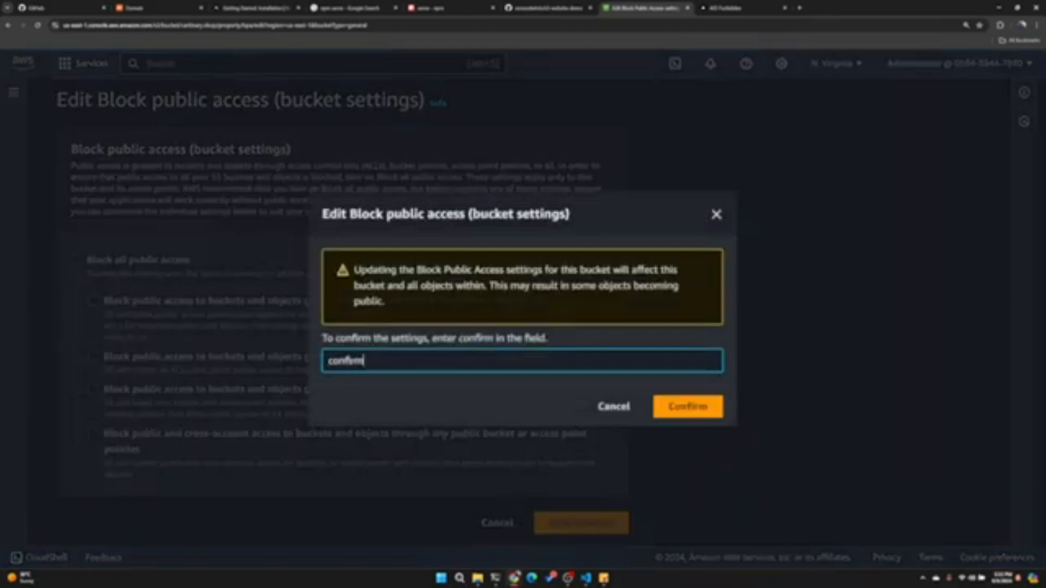
click(682, 400)
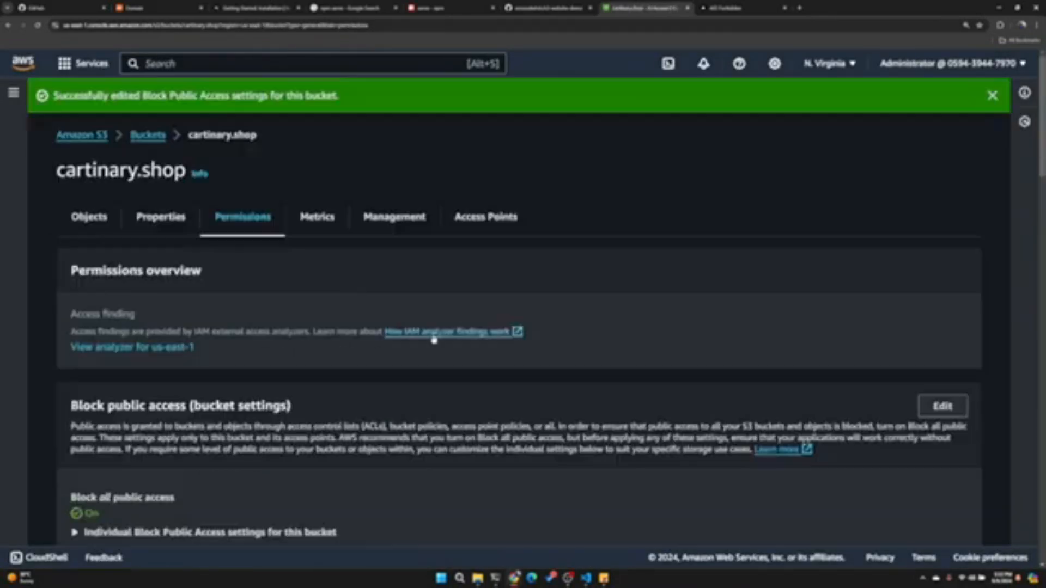
- Recheck the page at the bucket's website endpoint, and return to the bucket policy under the bucket's permissions
scroll(320, 303, down, 6)
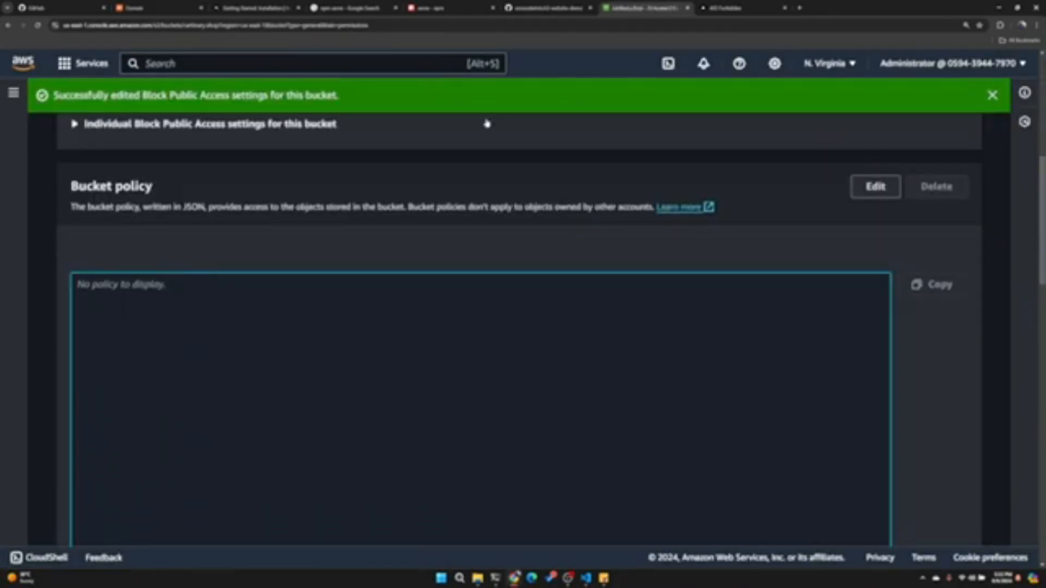
click(736, 6)
click(266, 198)
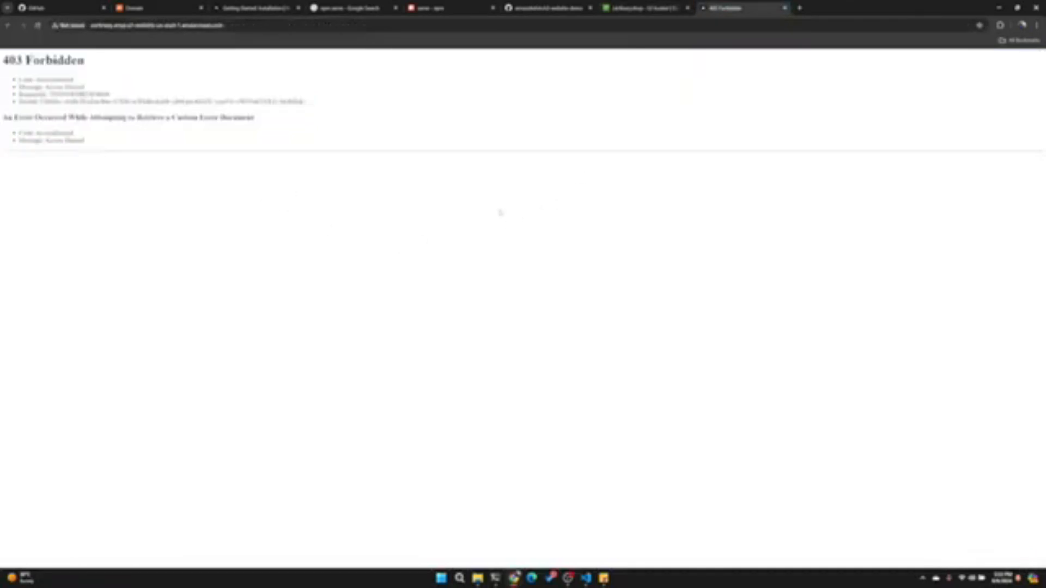
click(651, 6)
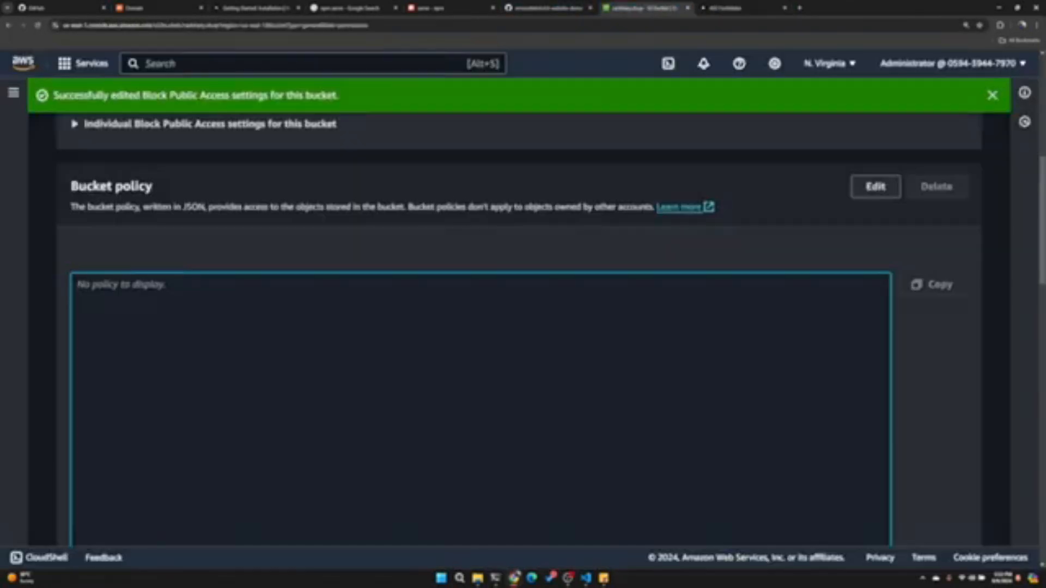
- Start a bucket policy with a new Allow statement and add the S3 action GetObject to it
click(875, 187)
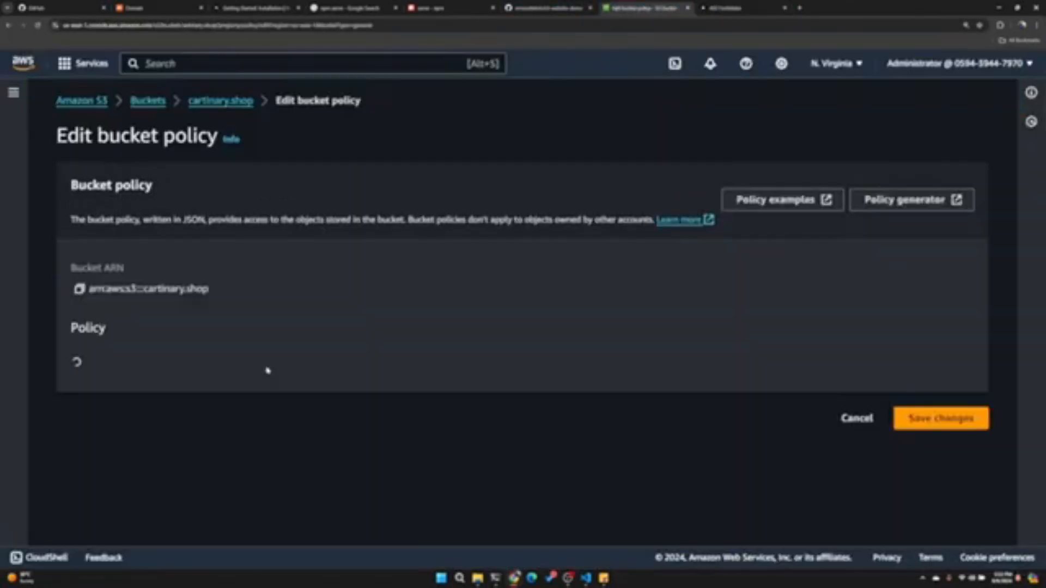
scroll(212, 357, down, 2)
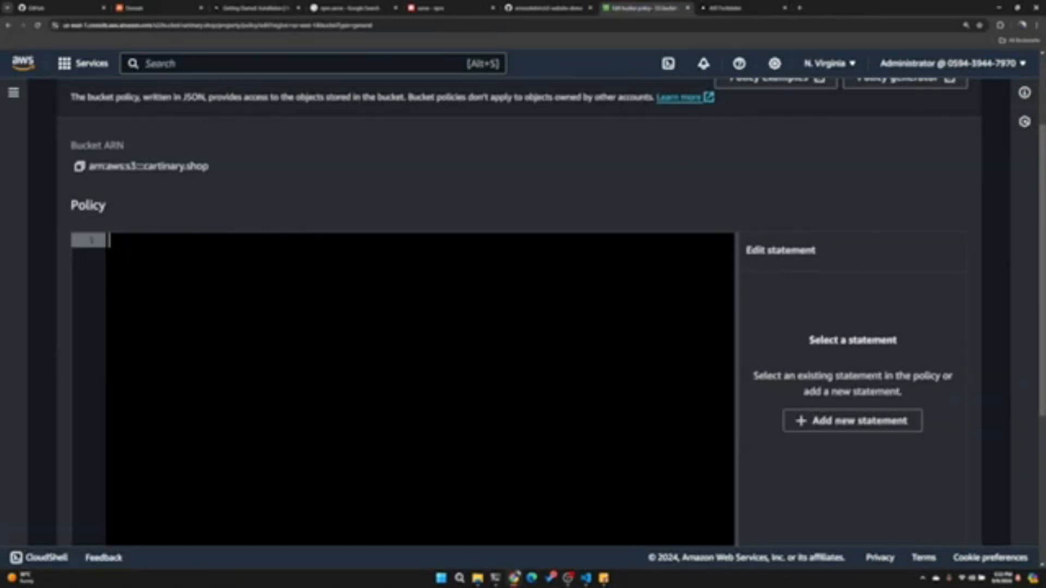
click(853, 427)
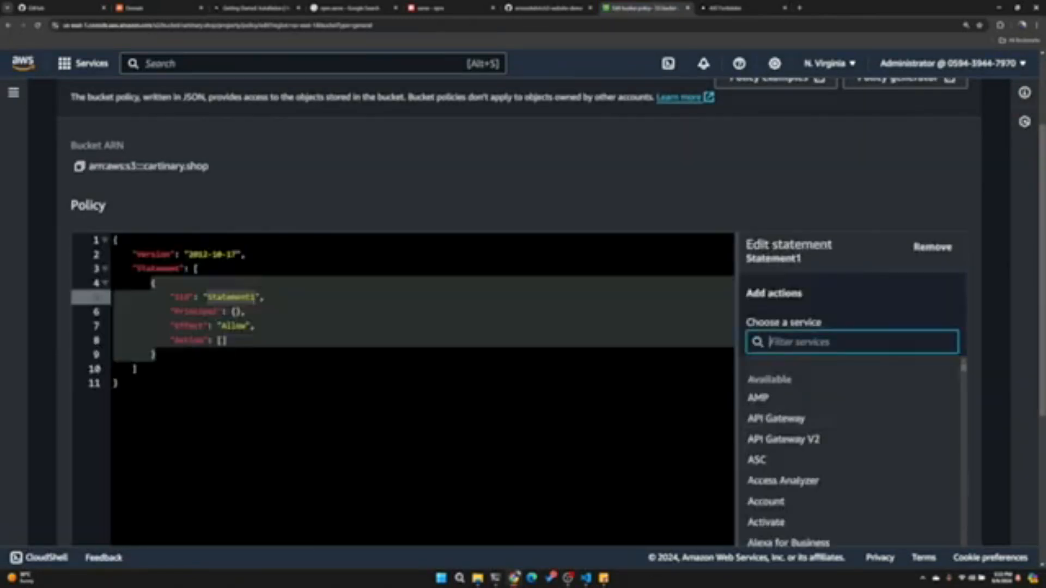
text(s3)
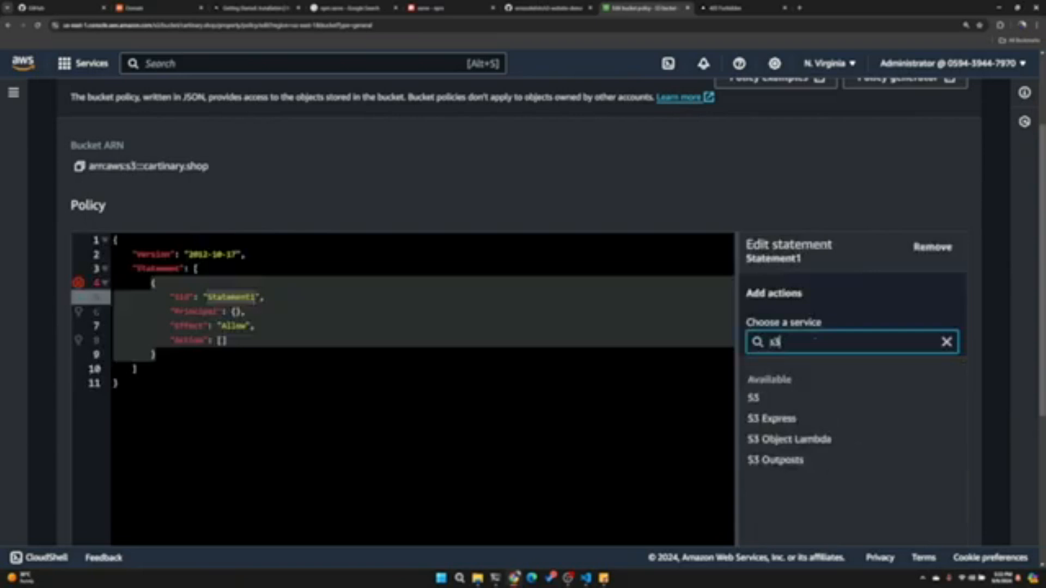
click(804, 396)
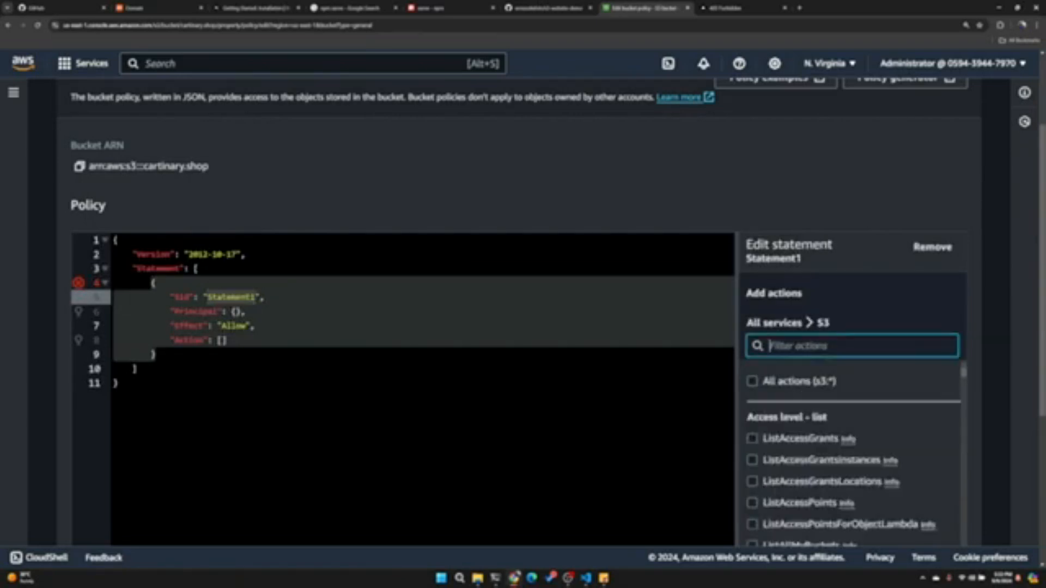
text(GetObje)
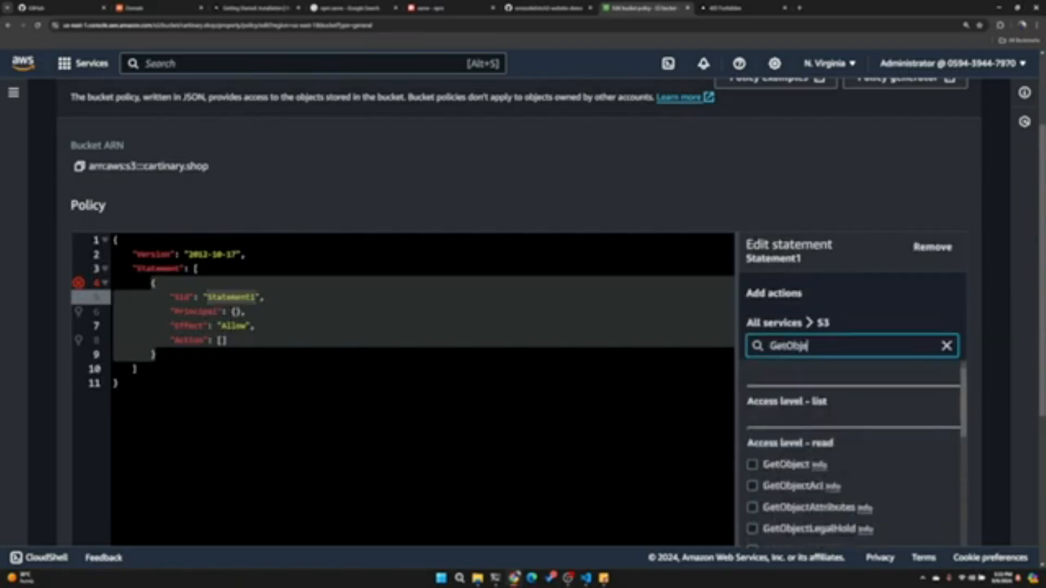
click(780, 468)
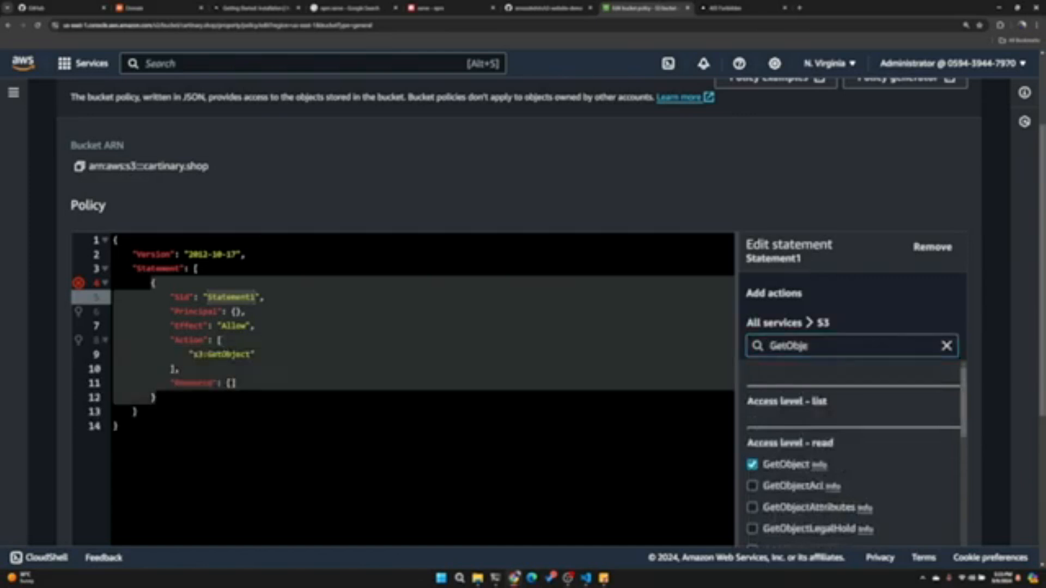
- Set the Principal of the policy statement to "*" in place of the empty braces
click(238, 312)
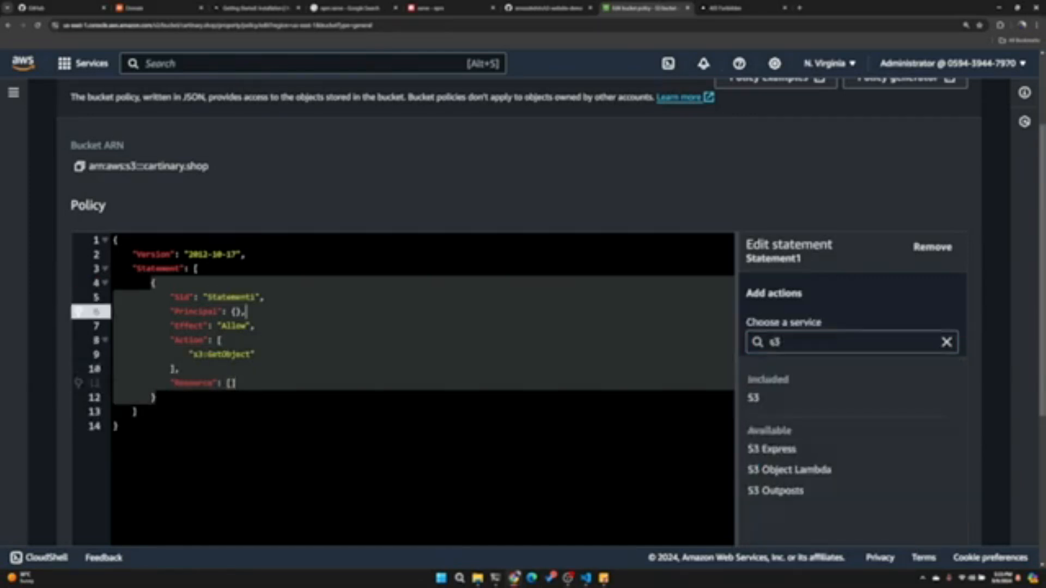
key(BackSpace)
text("*)
click(178, 369)
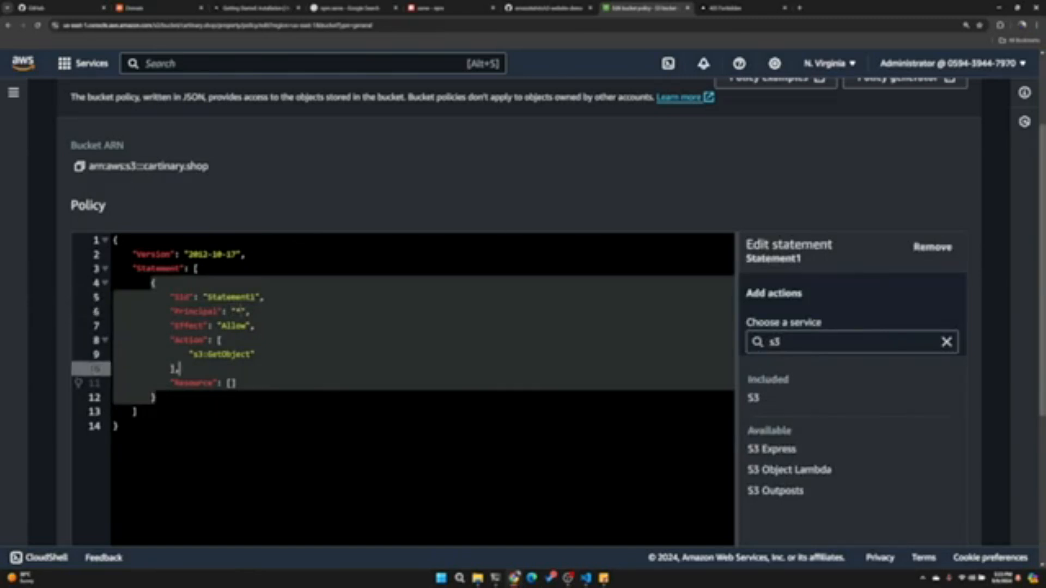
- Rewrite the statement's Action as the single string "s3:GetObject" instead of a bracketed list
click(233, 383)
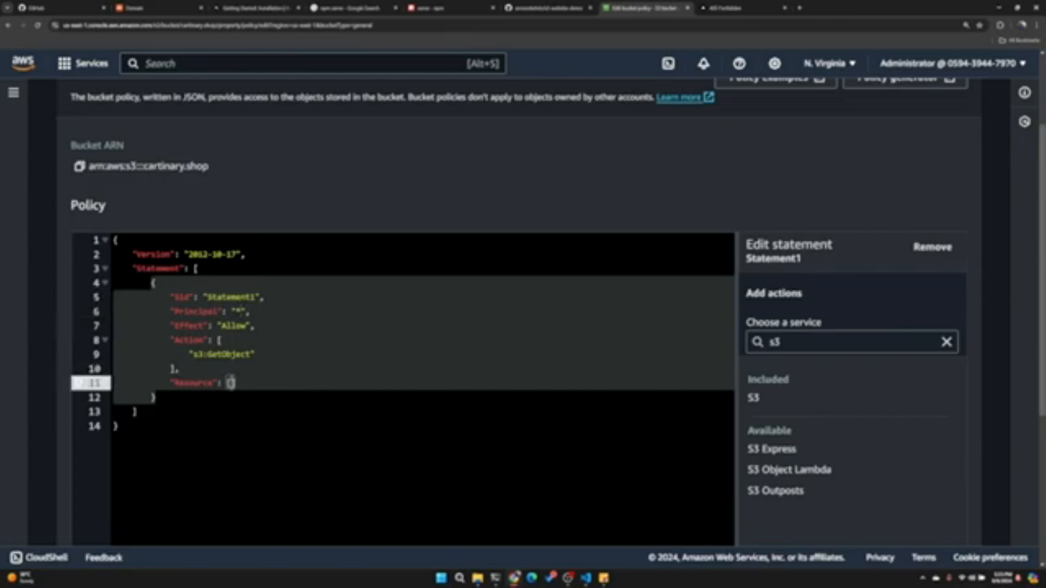
key(Return)
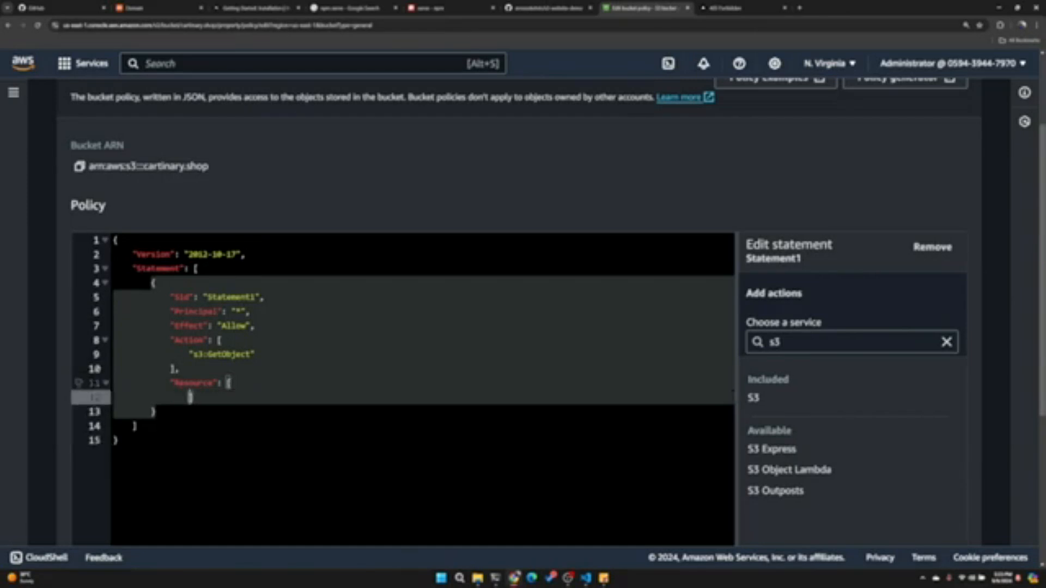
key(ctrl+z)
drag(255, 354, 217, 340)
key(BackSpace)
text("s3:GetObject")
- Set the statement's Resource to the copied bucket ARN followed by /*, giving "arn:aws:s3:::cartinary.shop/*"
key(Down)
text(")
click(79, 166)
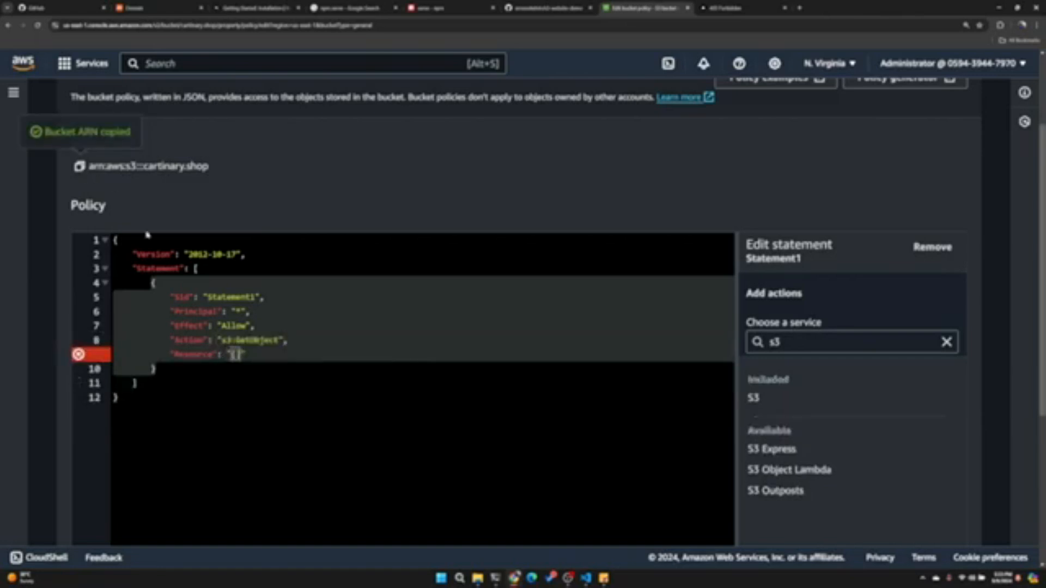
key(BackSpace)
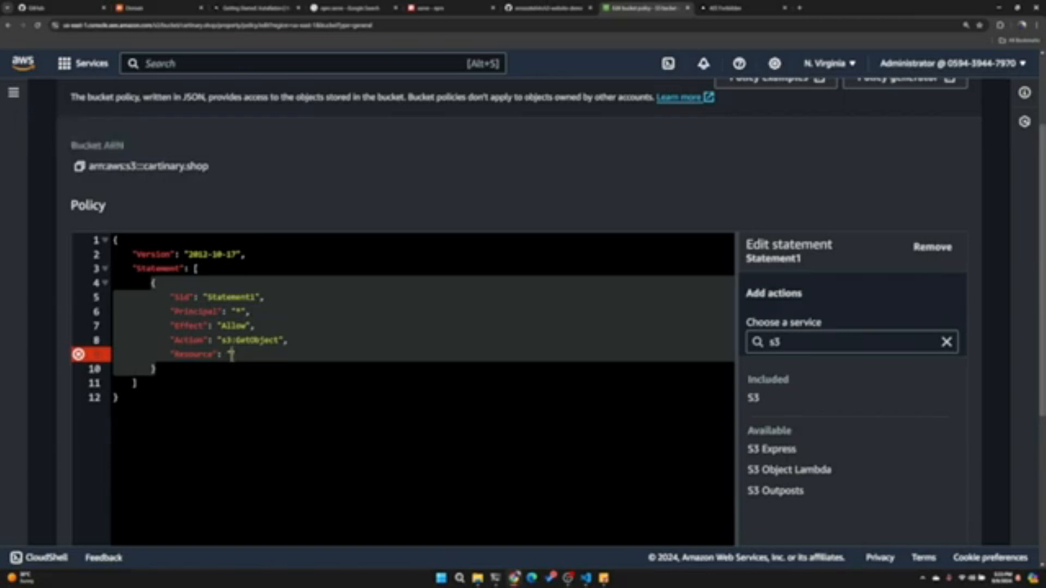
key(ctrl+v)
text(/*)
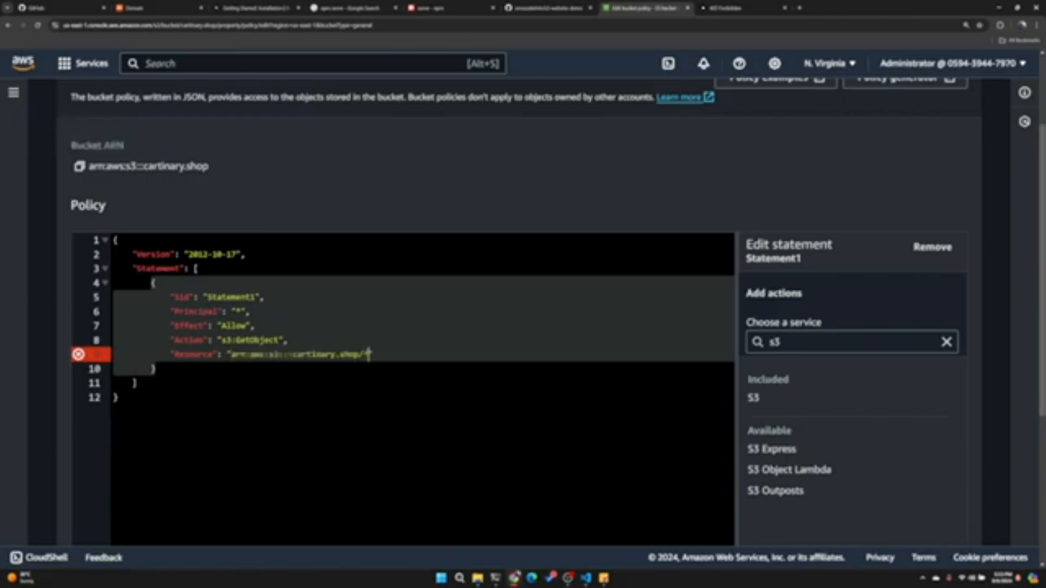
drag(371, 355, 231, 355)
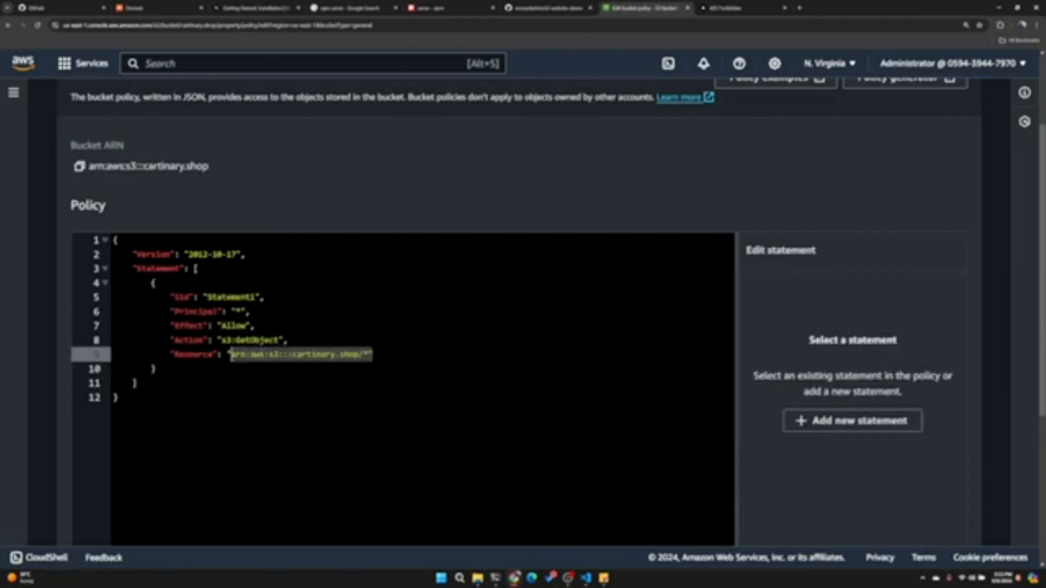
click(359, 354)
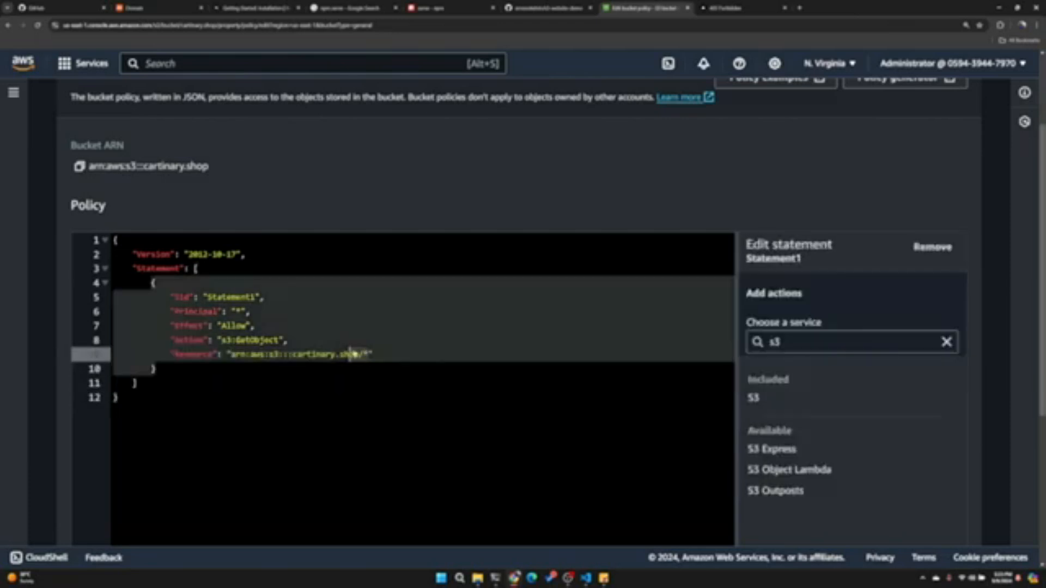
- Rename the statement's Sid to PublicReadAccess and save the bucket policy
click(267, 297)
scroll(305, 305, down, 4)
scroll(305, 305, up, 5)
double_click(256, 337)
text(PublicRead)
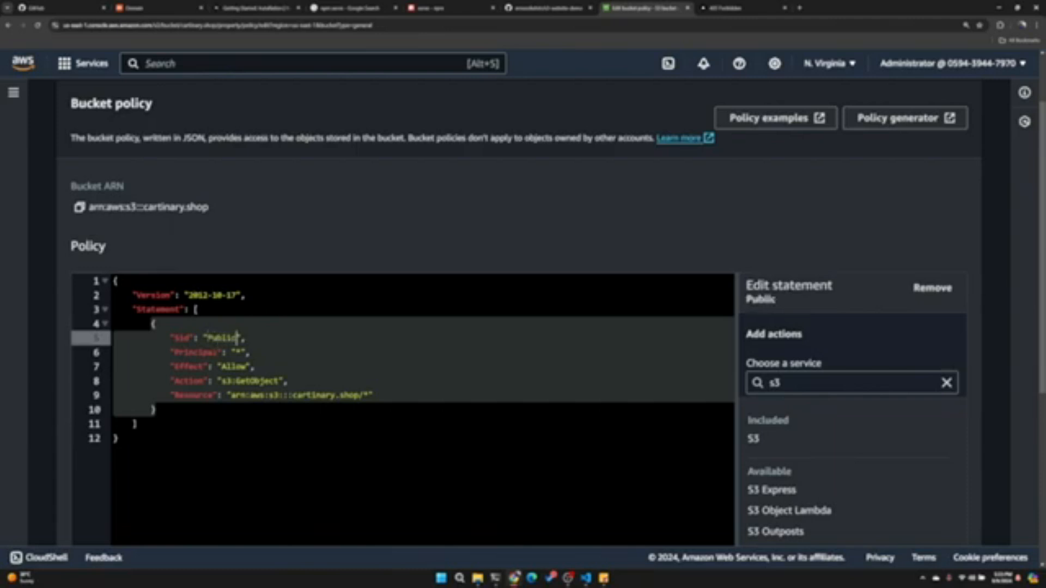
text(Access)
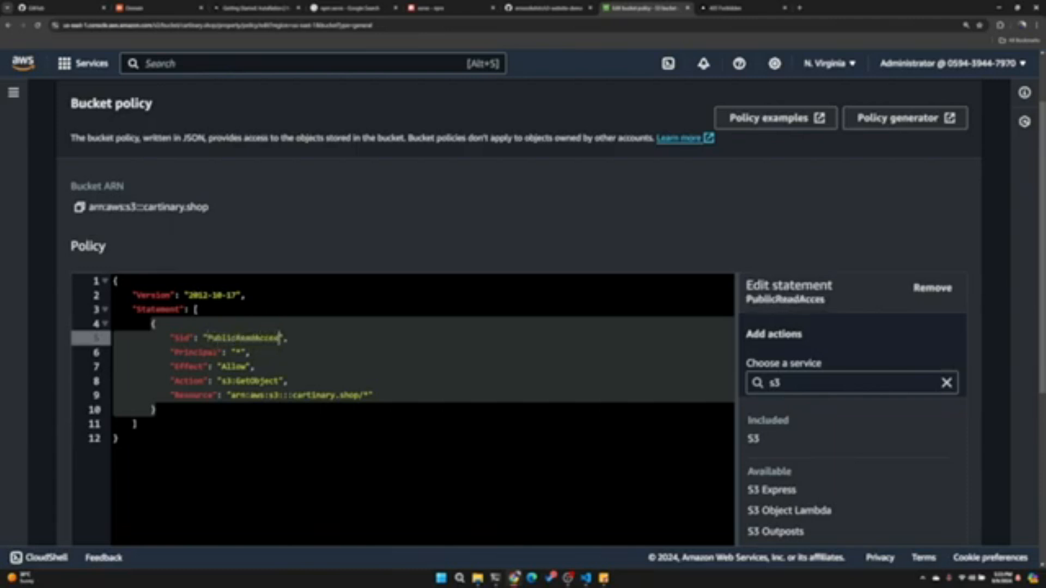
scroll(256, 337, down, 3)
scroll(666, 429, down, 3)
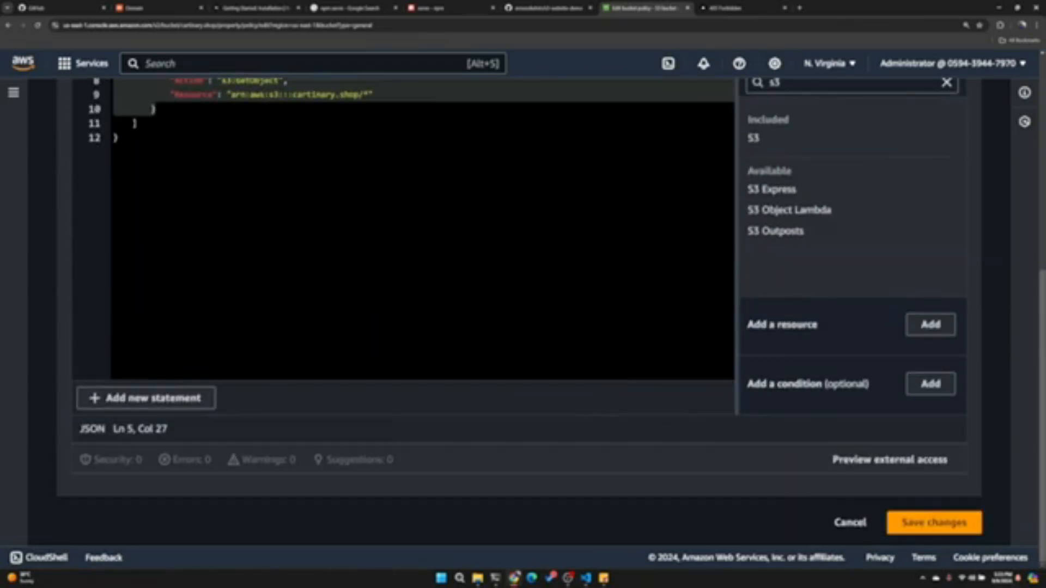
click(935, 523)
scroll(453, 320, down, 4)
scroll(452, 320, up, 1)
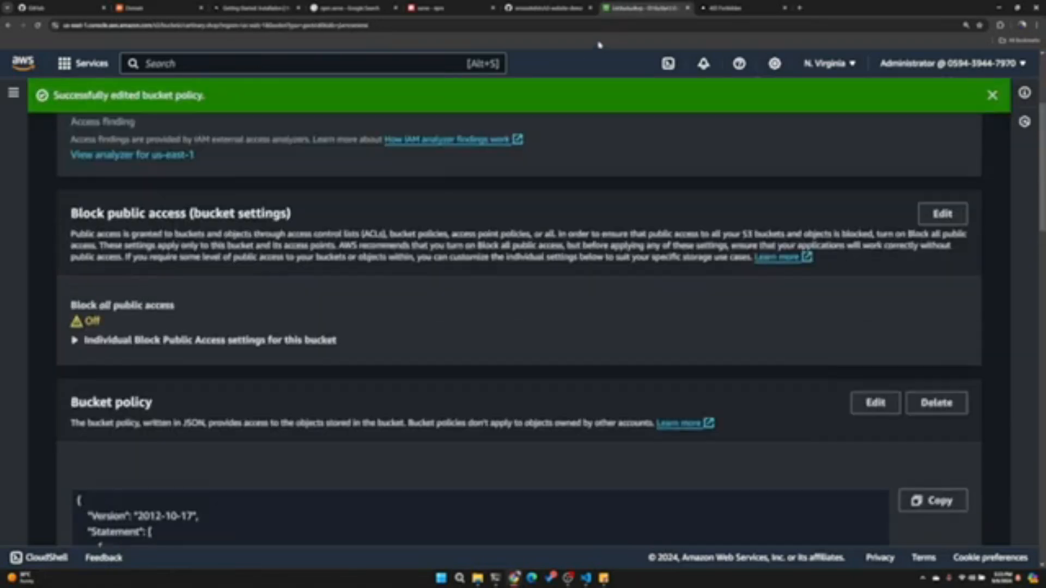
- Reload the bucket's website endpoint, read the error details on the page, and return to the bucket in AWS
click(743, 5)
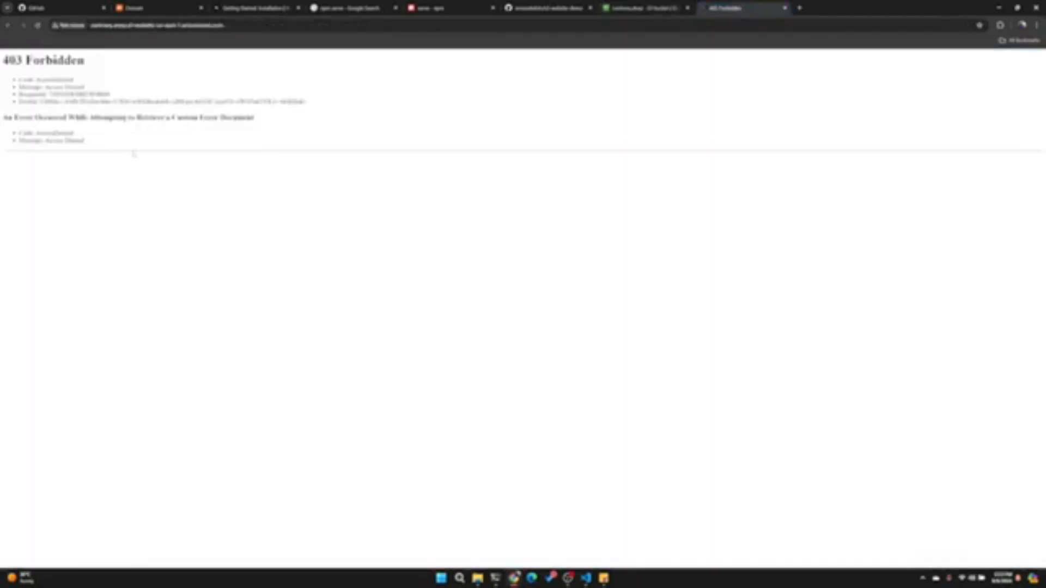
key(F5)
drag(68, 80, 71, 141)
click(630, 8)
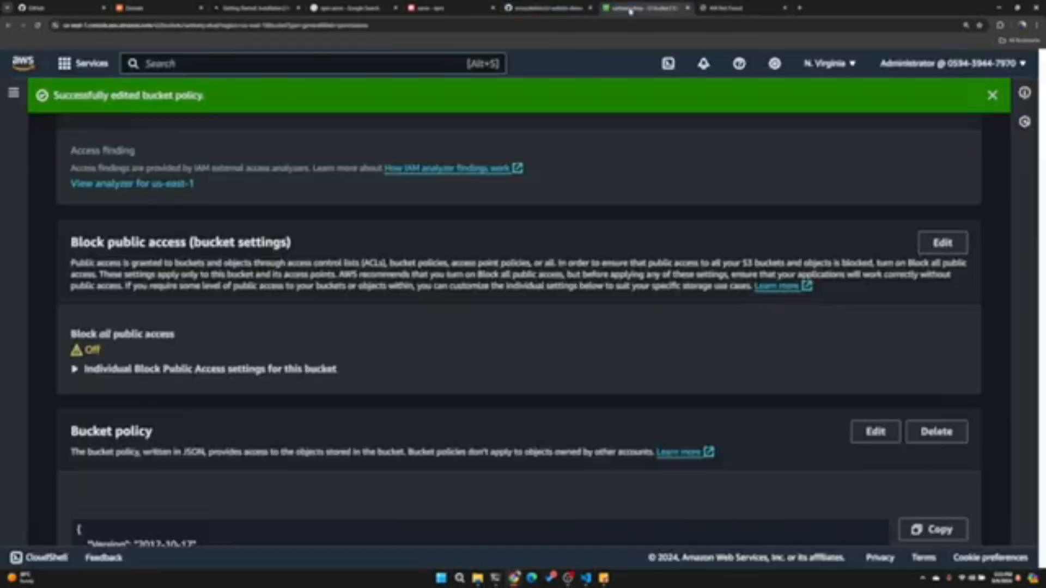
- Check the object list of the cartinary.shop bucket, and switch to VS Code to view the project's build folder
scroll(523, 327, up, 3)
click(100, 215)
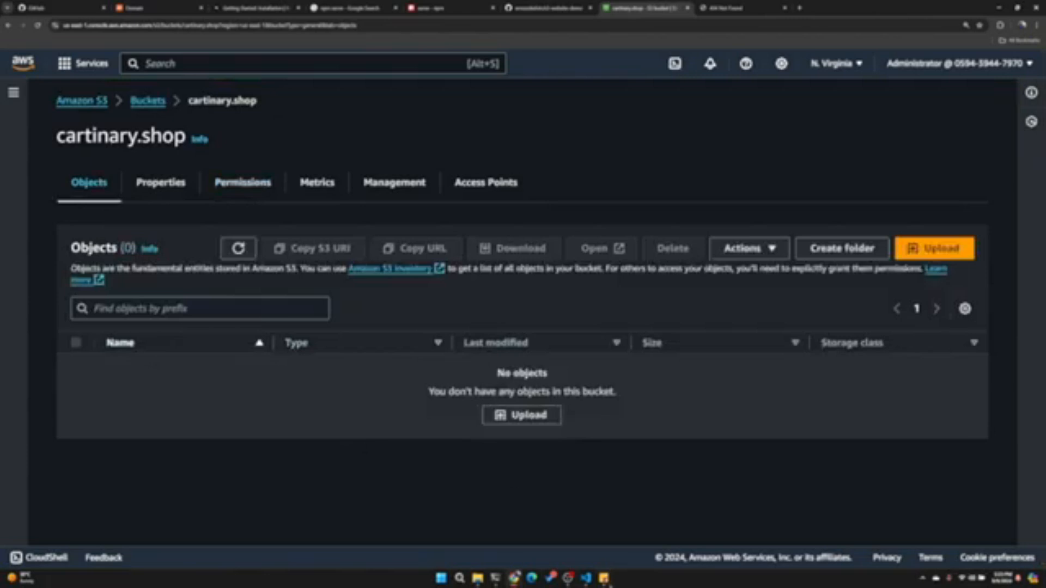
click(586, 578)
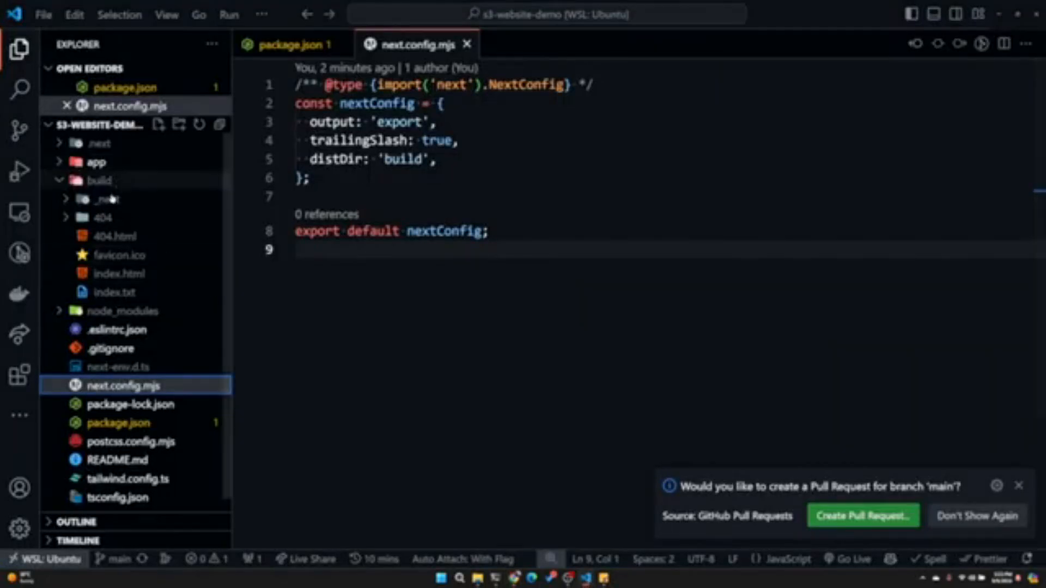
click(464, 559)
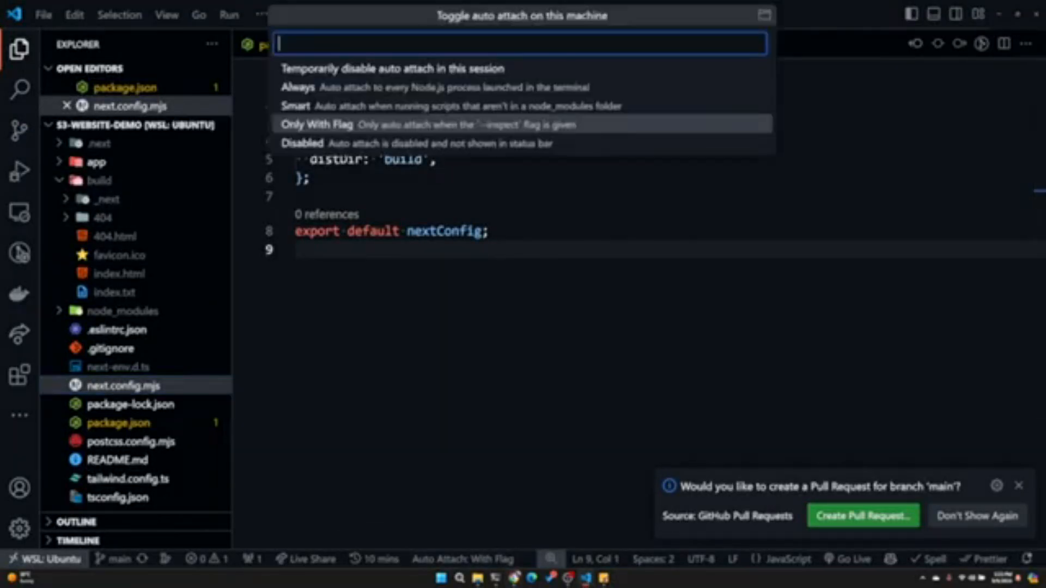
- Return to AWS, search the services for "codepi", open CodePipeline, and expand its settings
click(514, 577)
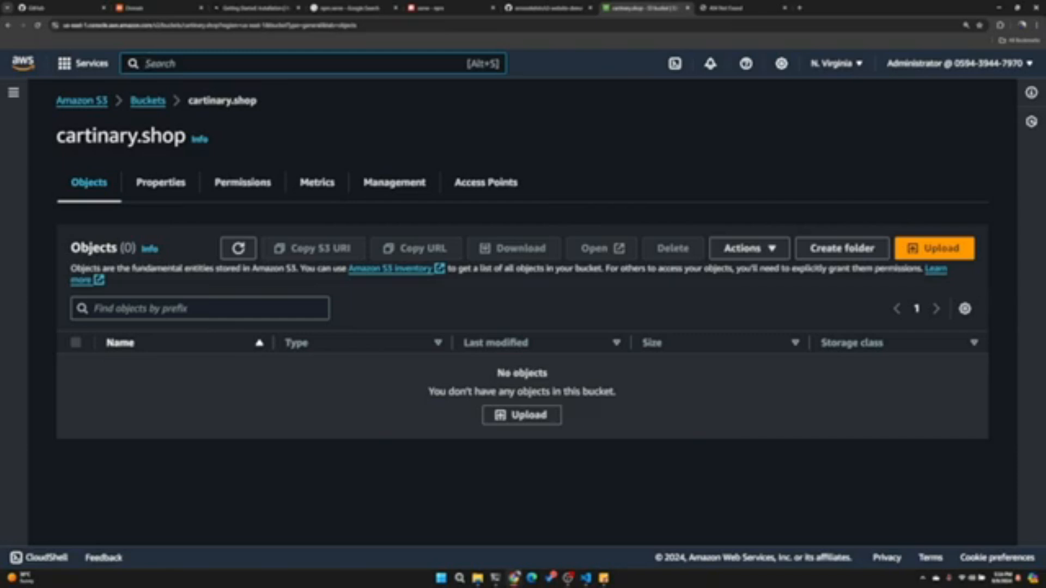
text(codepi)
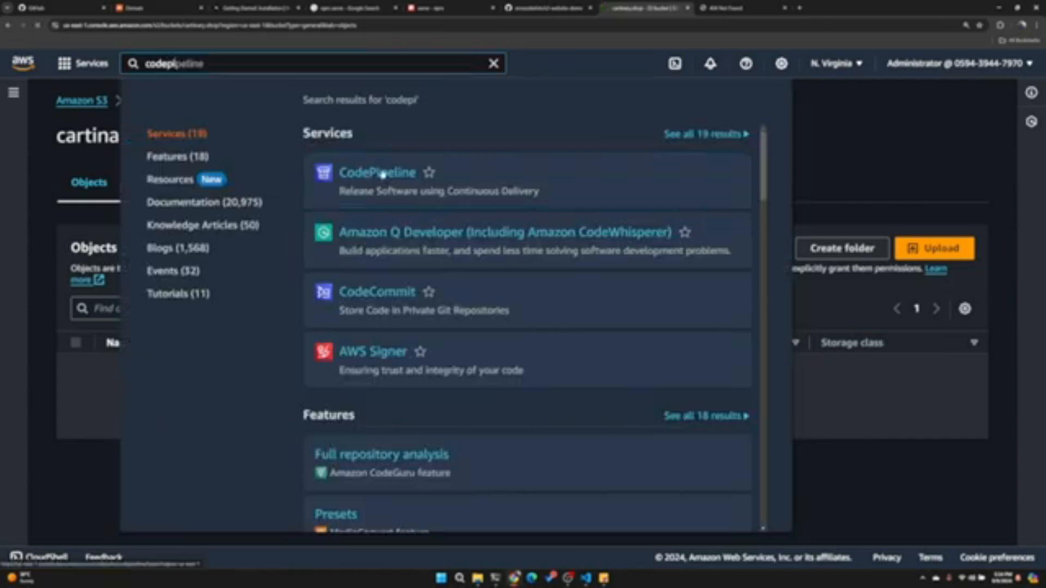
click(383, 174)
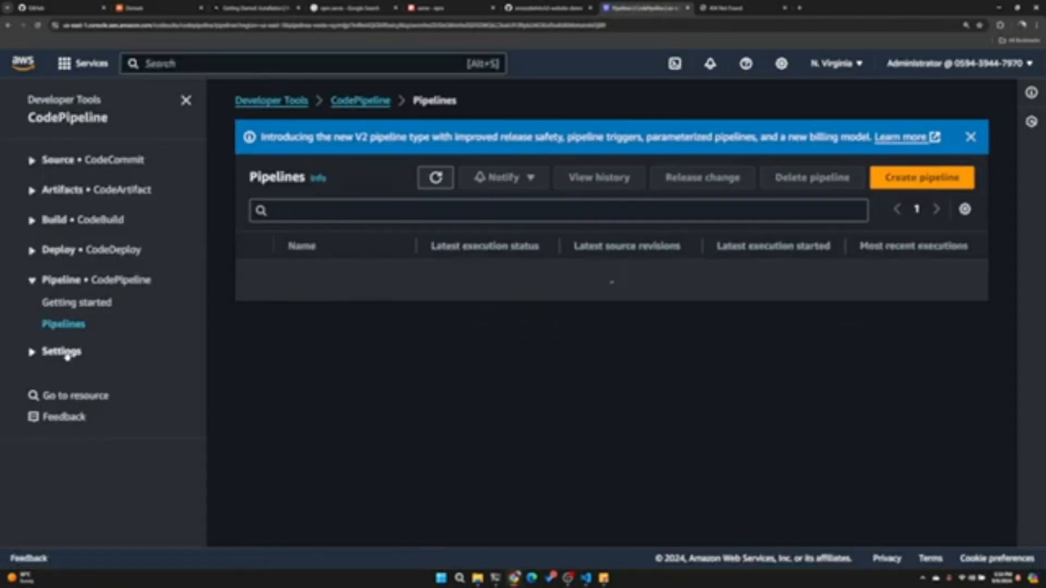
click(66, 355)
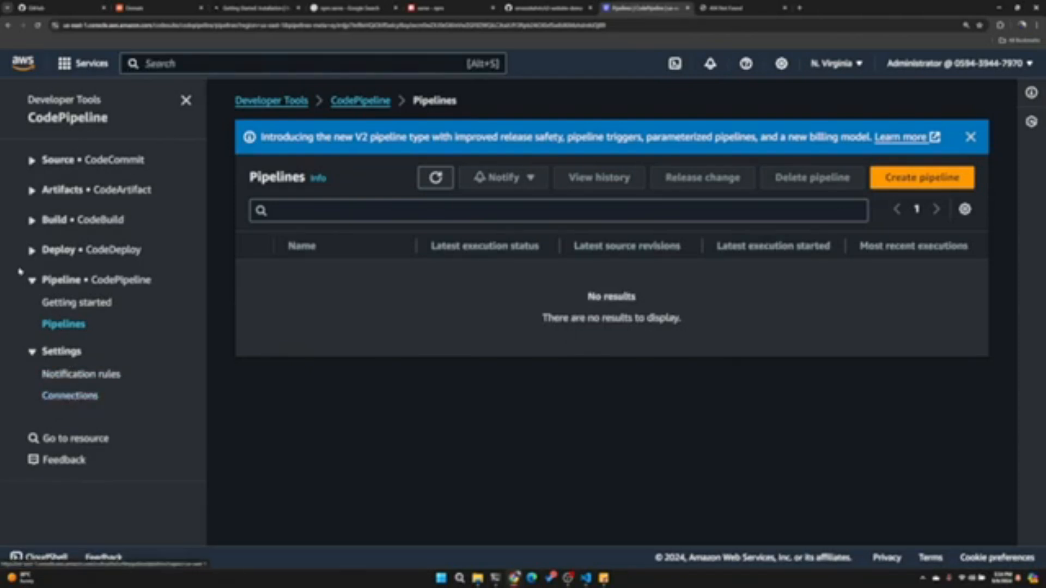
- Open the developer tools connections and start a new connection with GitHub as provider, named GithubConnection
click(80, 398)
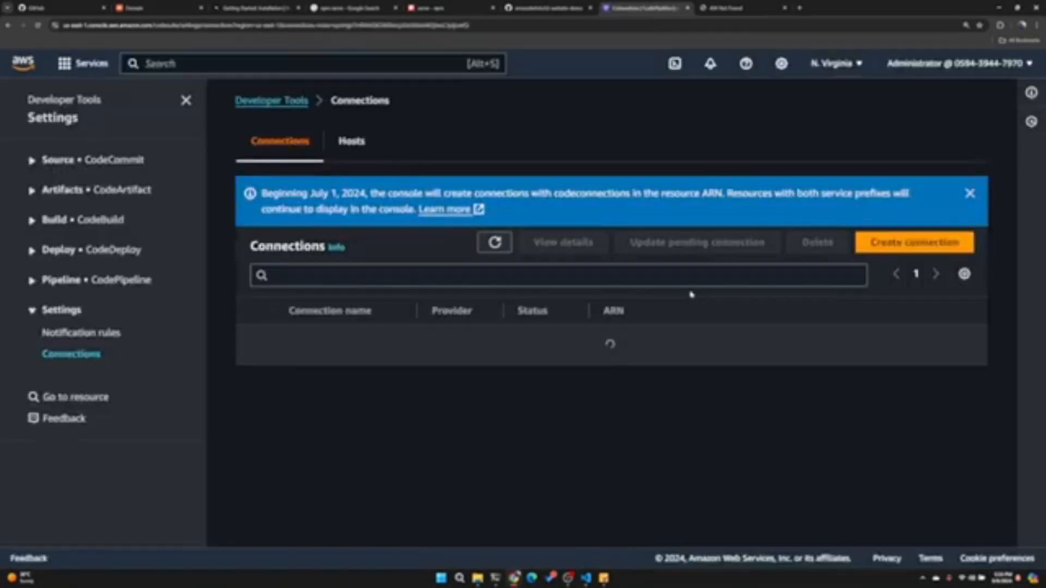
click(913, 240)
click(502, 245)
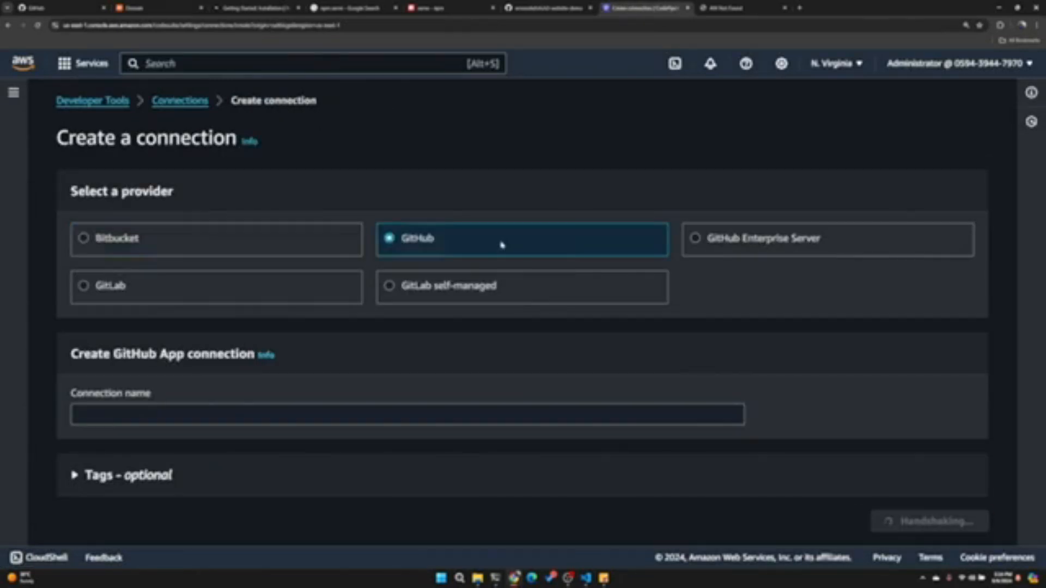
click(256, 414)
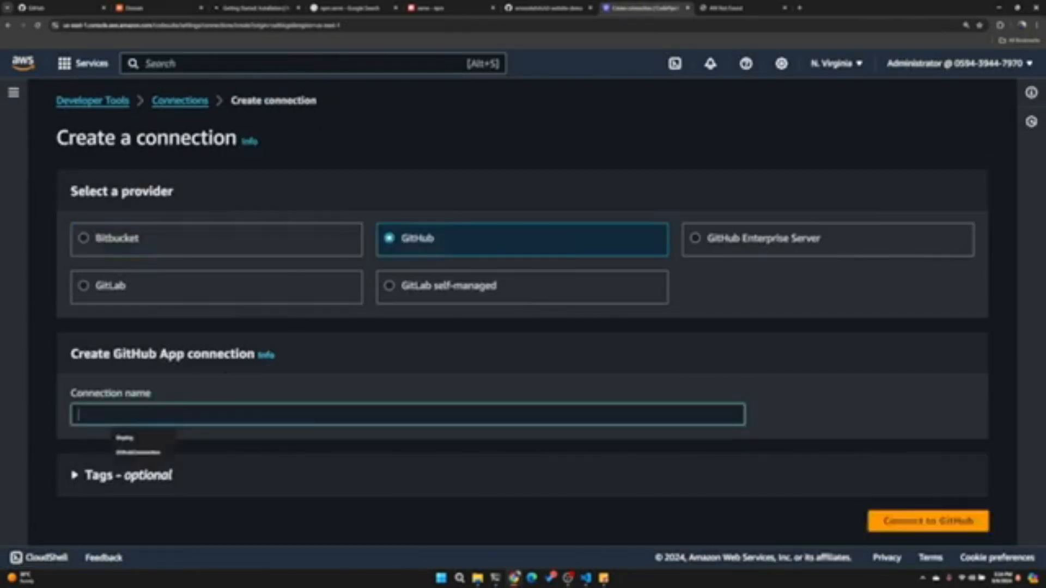
click(158, 452)
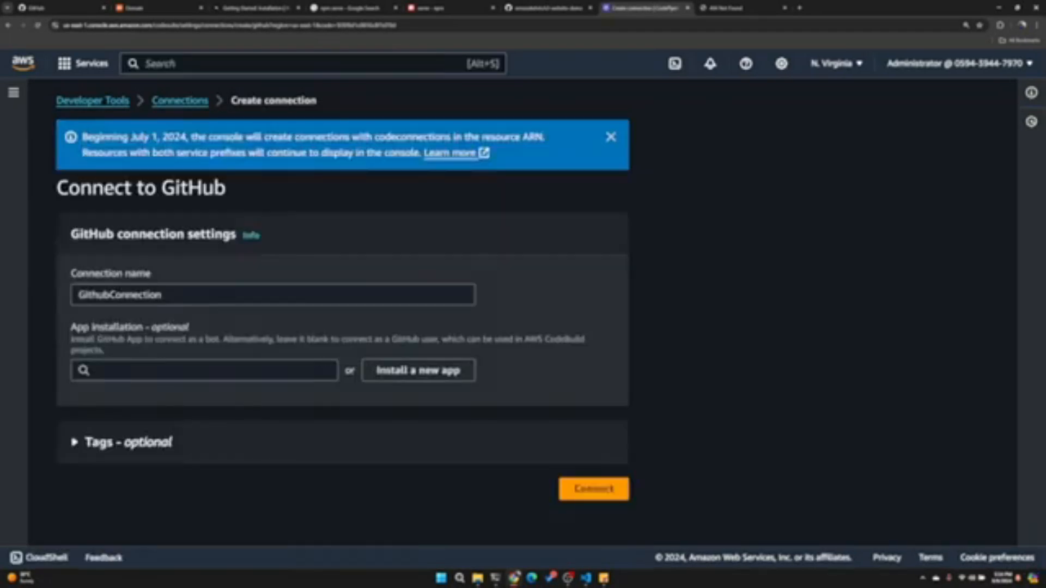
- Install and authorize a new AWS Connector for GitHub app on the personal account, restricted to the s3-website-demo repository
click(408, 370)
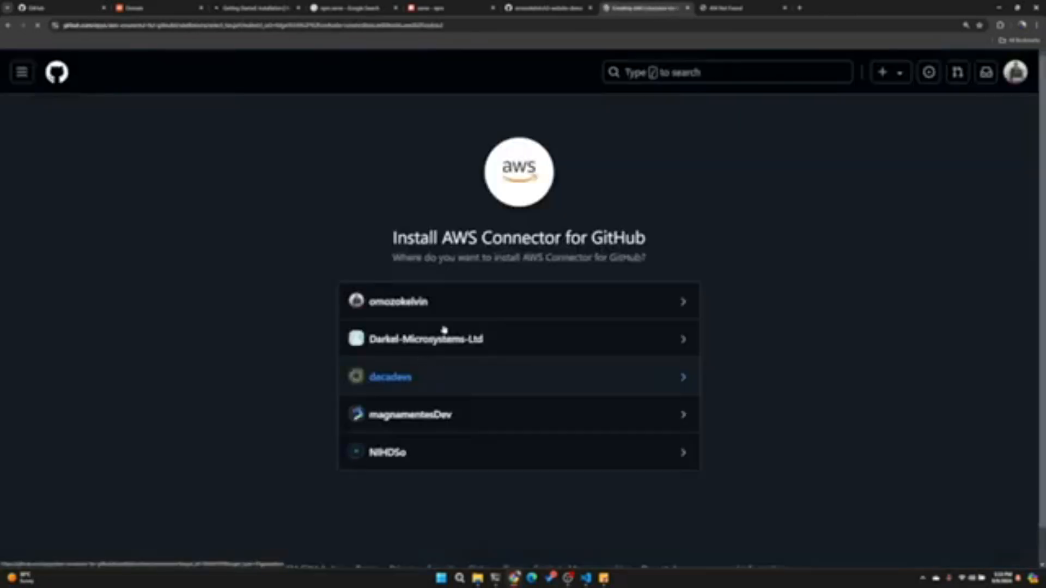
click(651, 305)
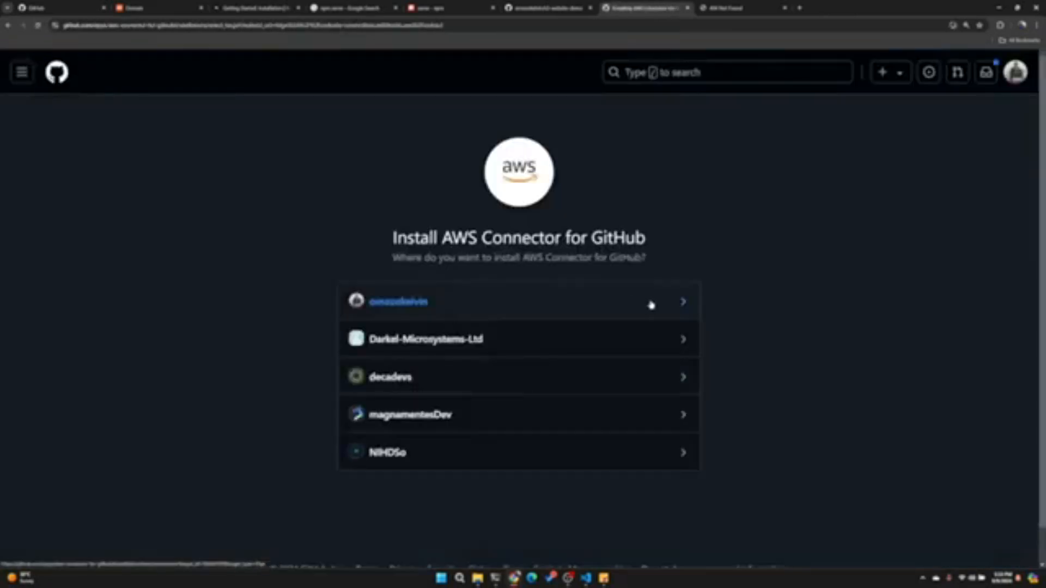
scroll(413, 398, down, 1)
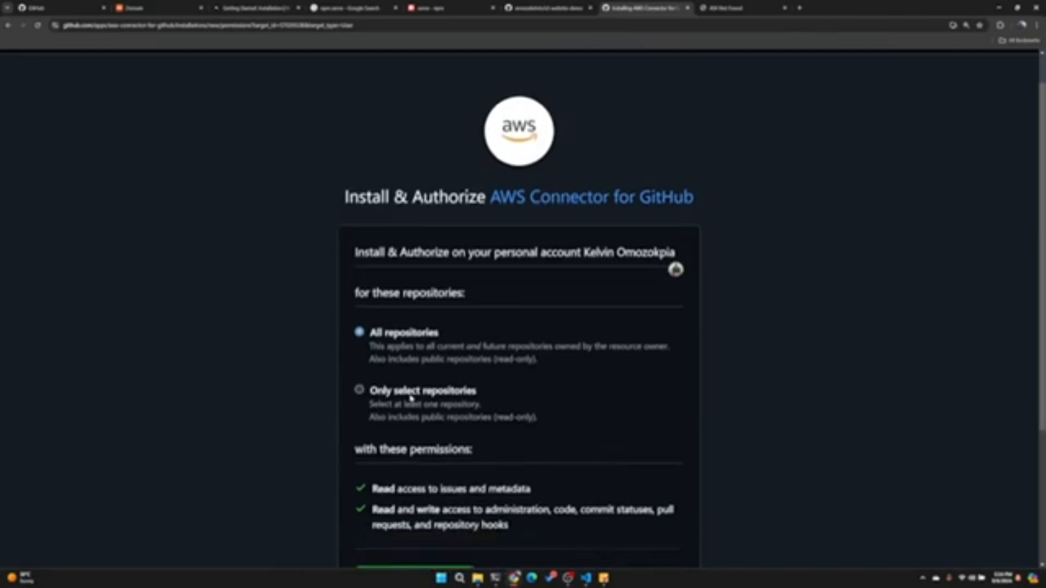
scroll(411, 398, down, 2)
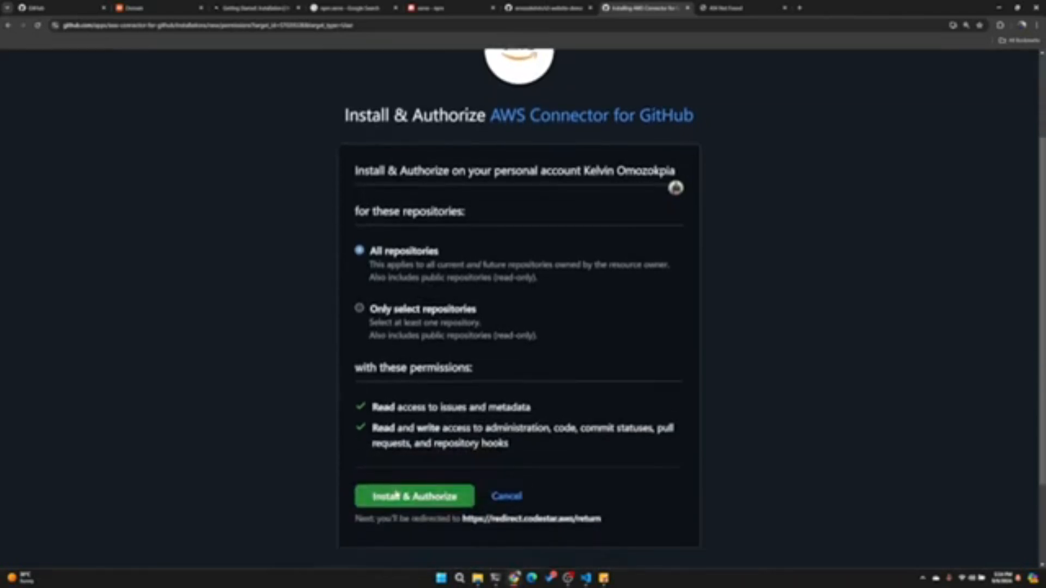
click(430, 311)
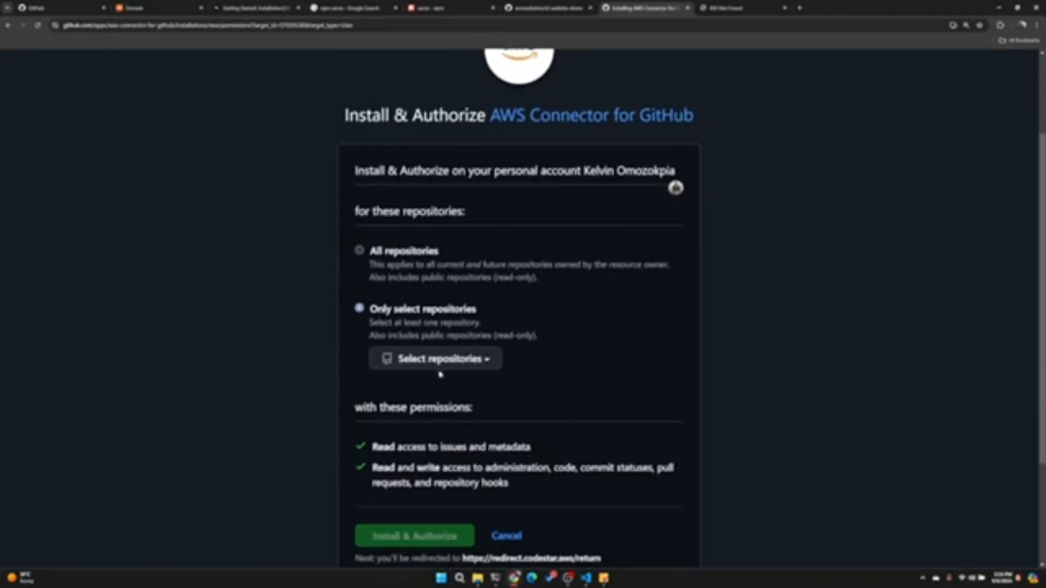
click(441, 360)
click(444, 361)
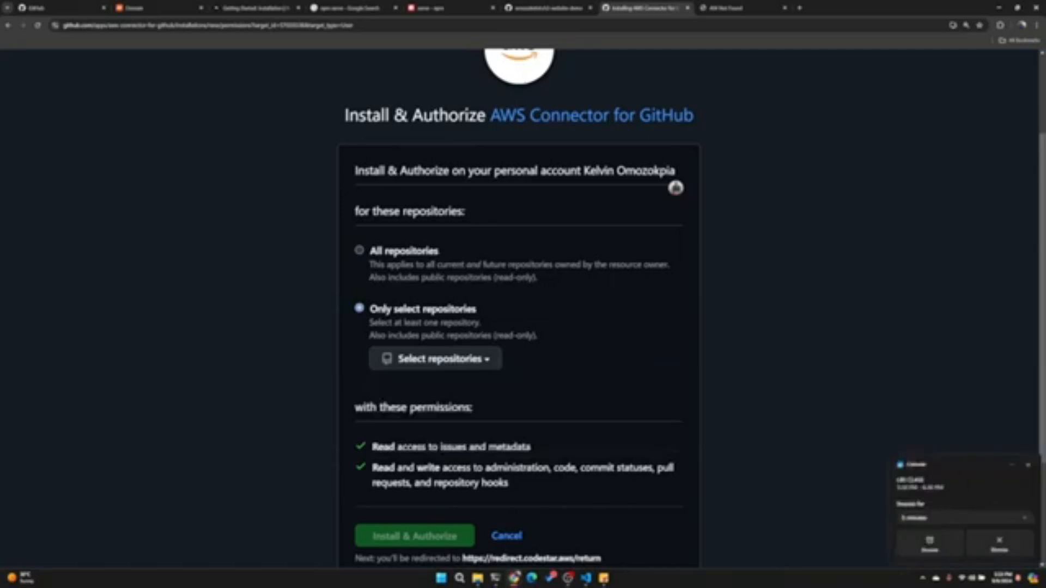
click(467, 366)
text(s3)
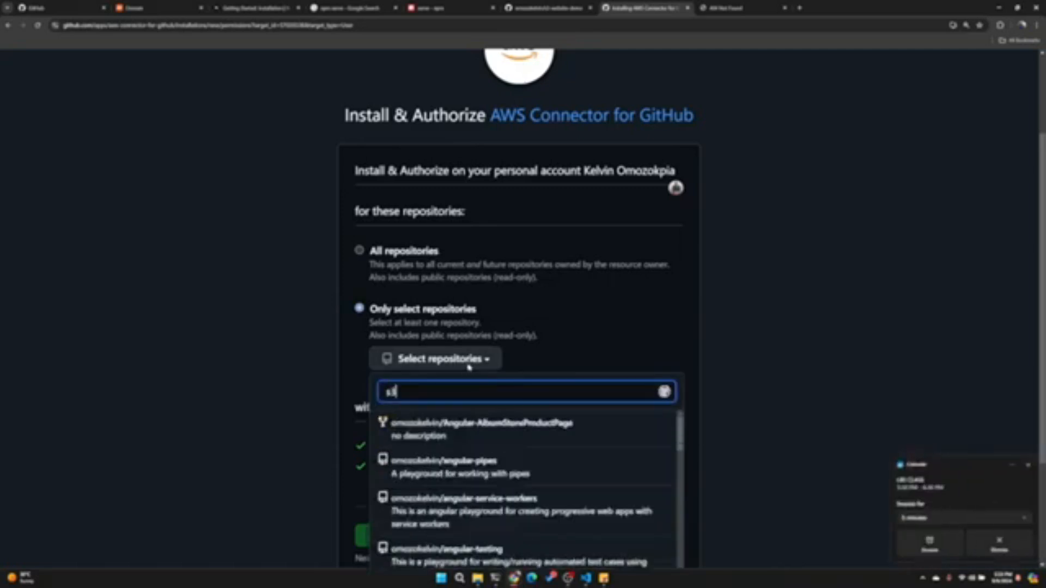
click(464, 418)
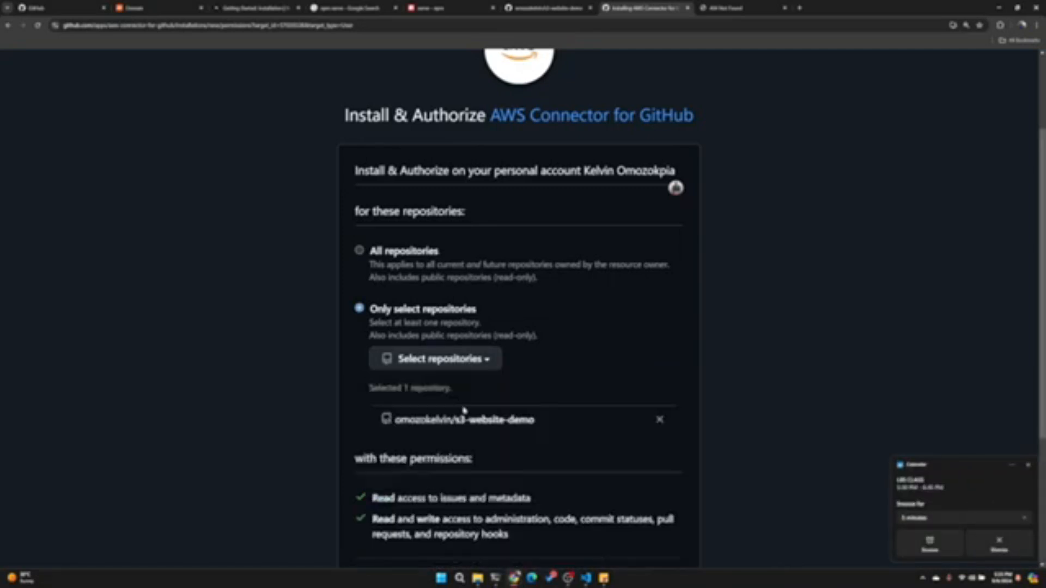
scroll(464, 410, down, 4)
click(428, 384)
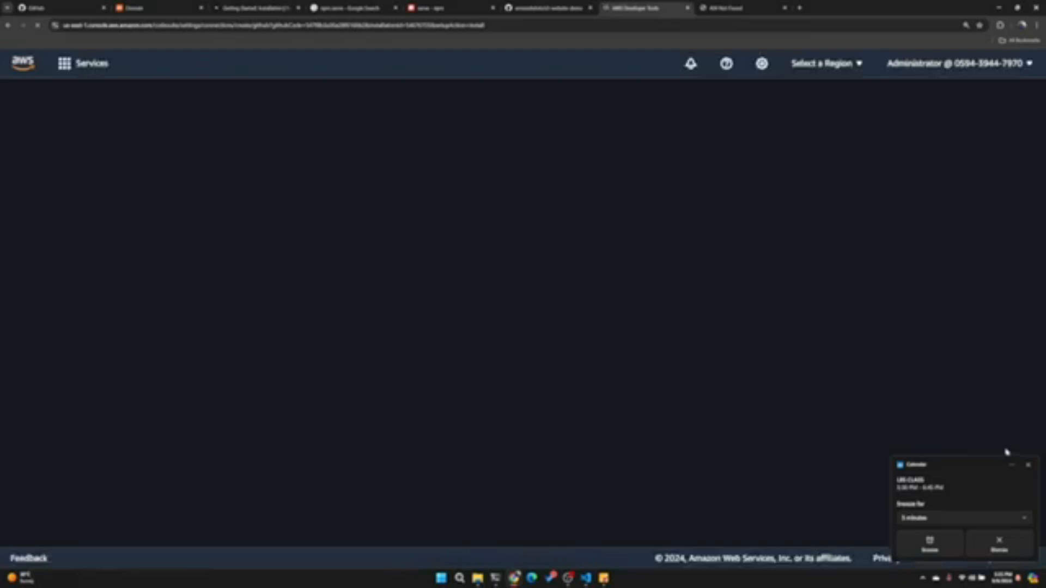
- Dismiss the calendar reminder and complete the GitHub connection using the newly installed app
click(1027, 466)
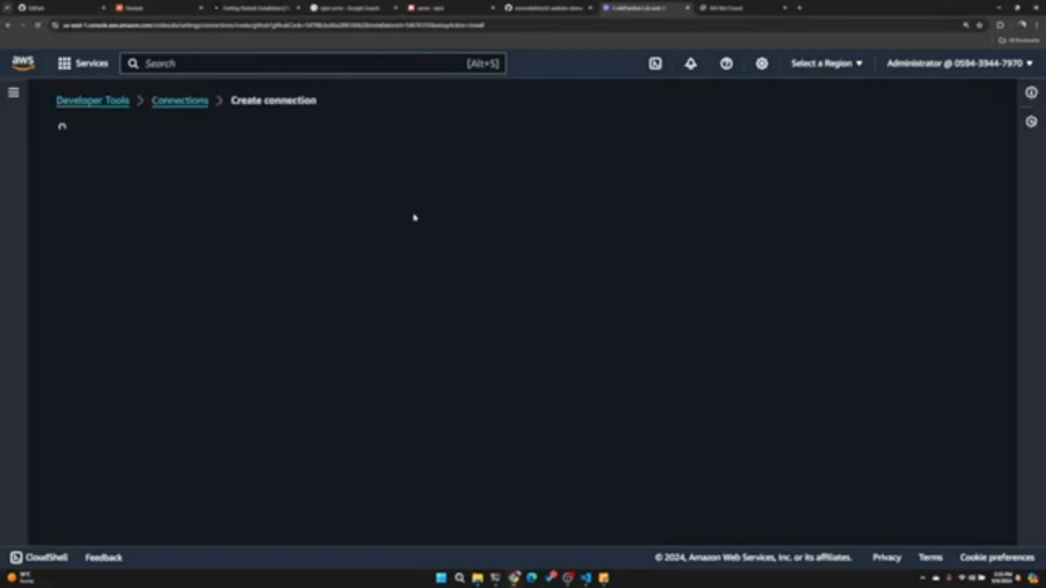
click(88, 372)
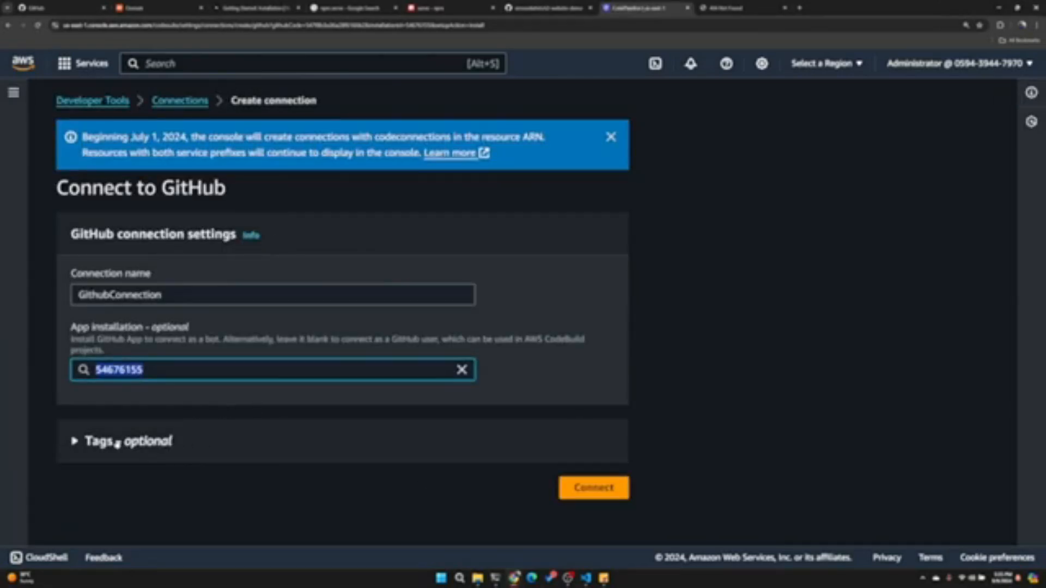
click(561, 487)
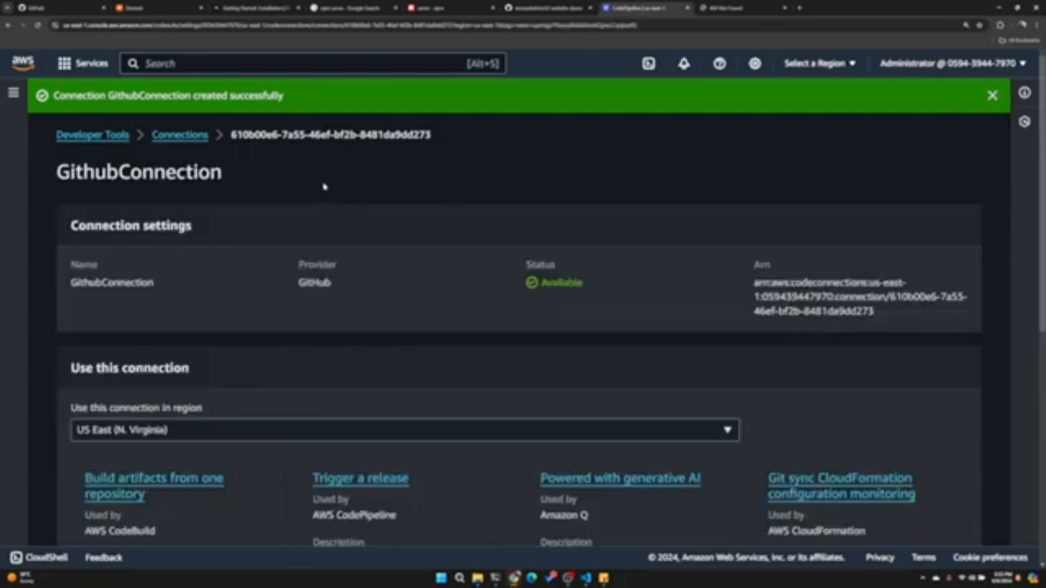
scroll(278, 169, down, 4)
- Go back to Developer Tools, open the CodePipeline pipelines list, and check the selected region
click(113, 143)
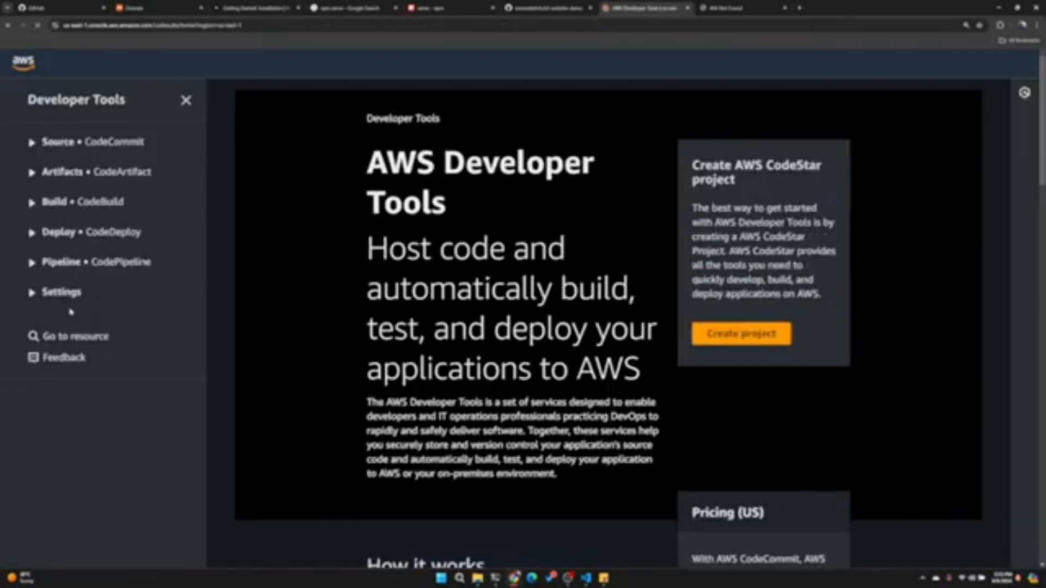
click(82, 264)
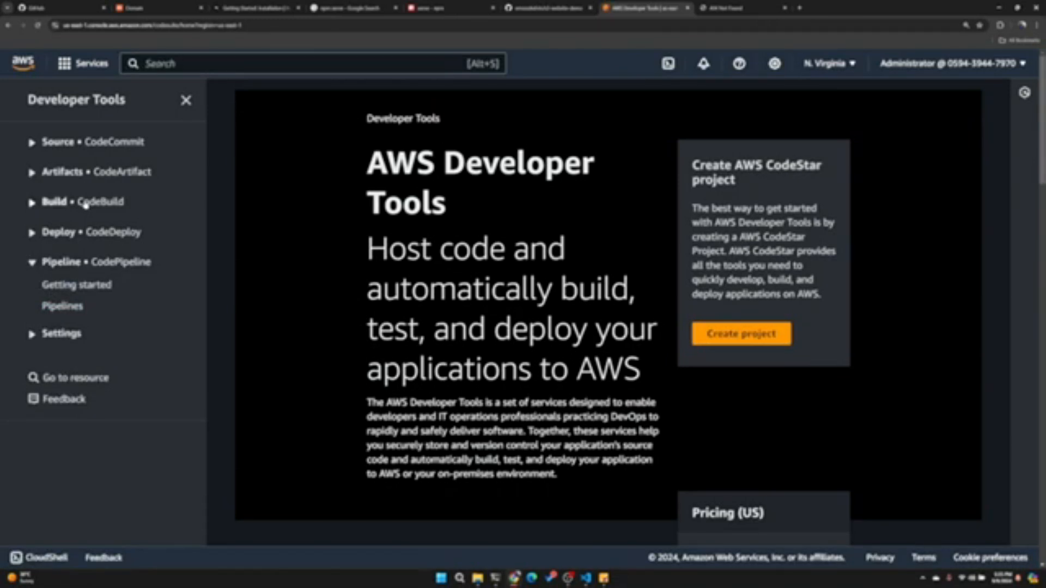
click(63, 308)
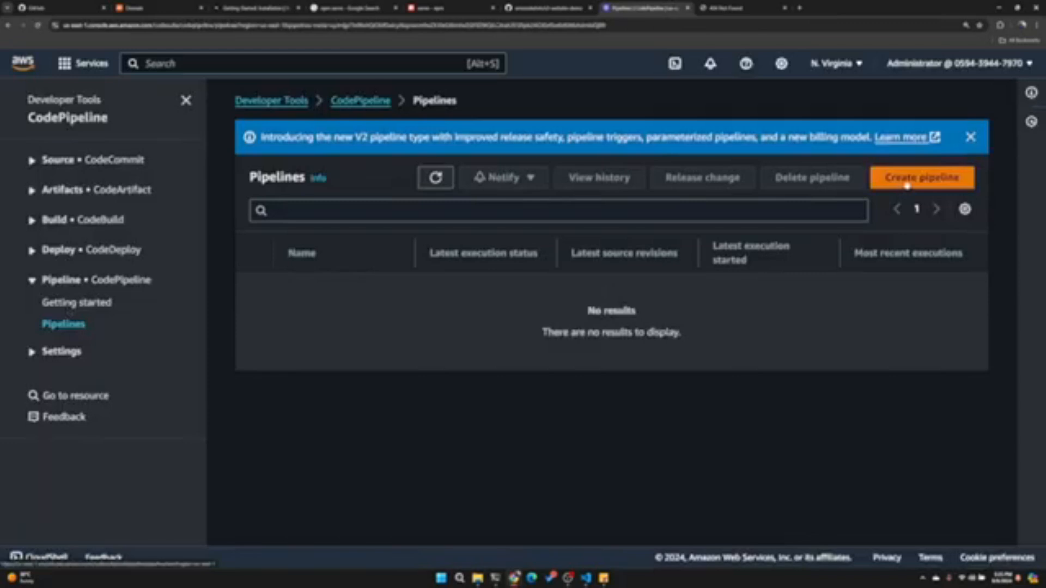
click(834, 65)
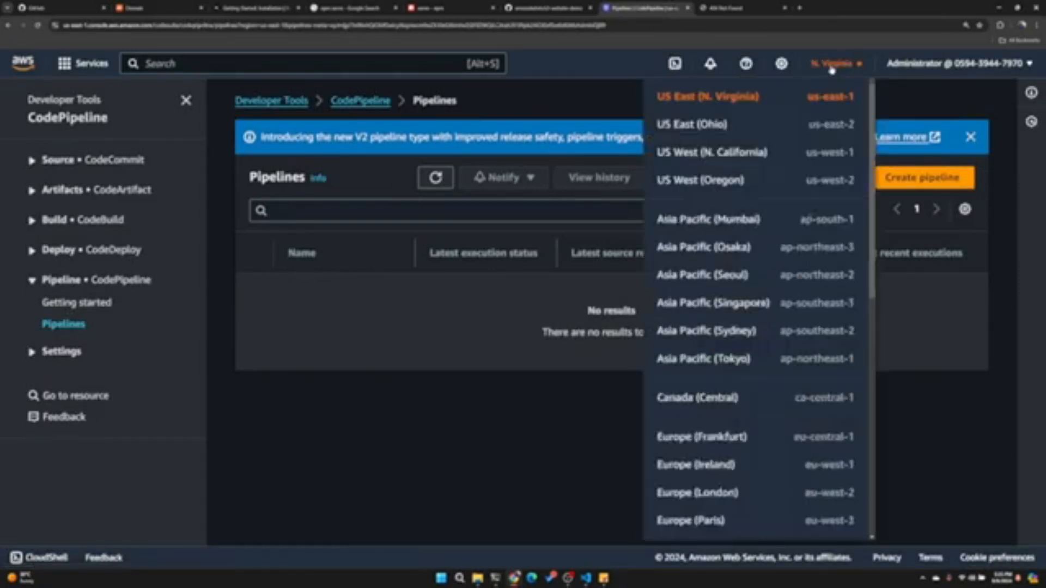
click(832, 65)
- Start a new pipeline and name it StaticWebsiteCICDPipeline
click(922, 177)
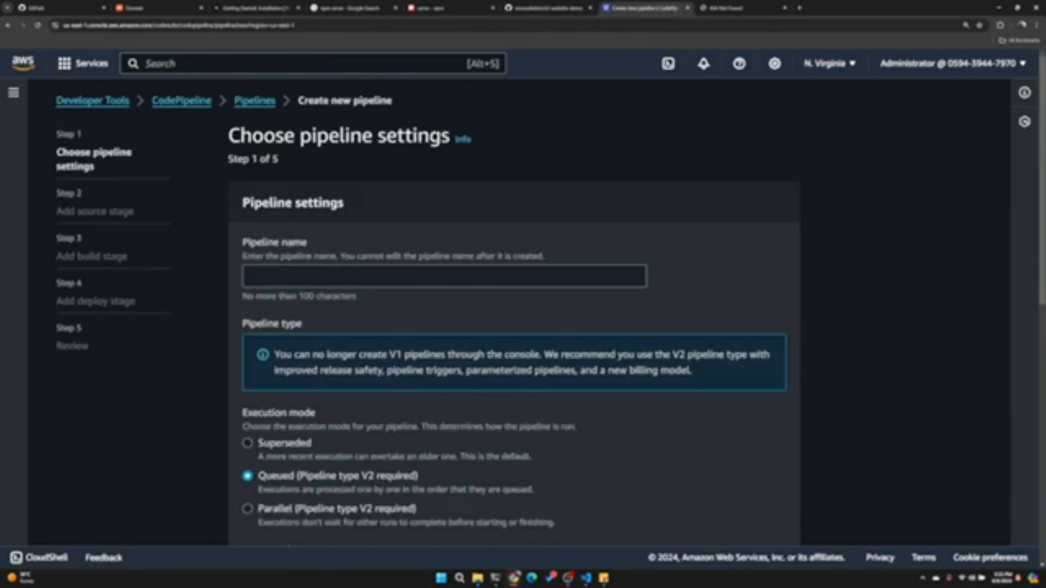
click(444, 277)
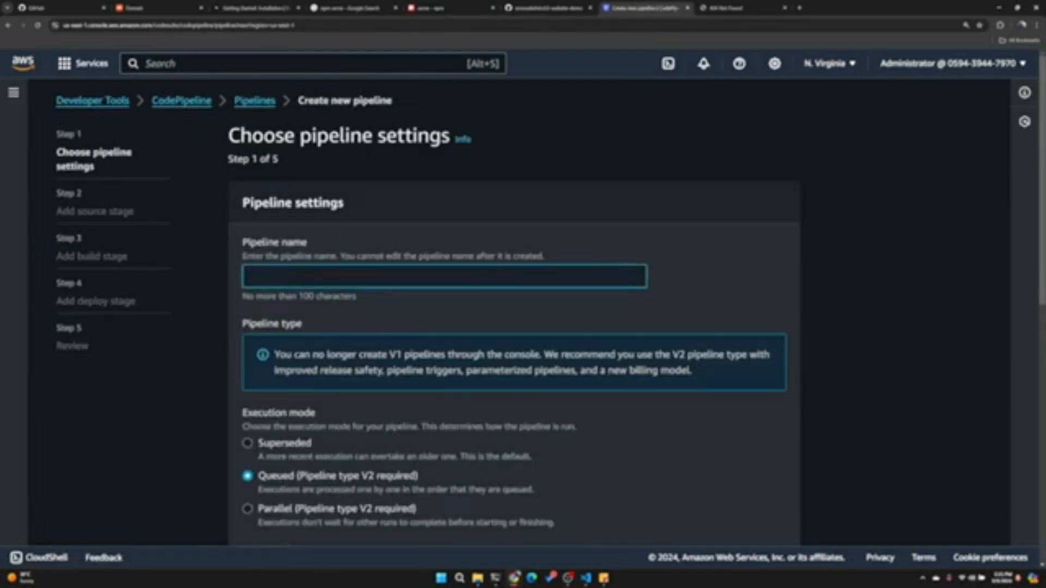
text(StaticWebsiteCICDP)
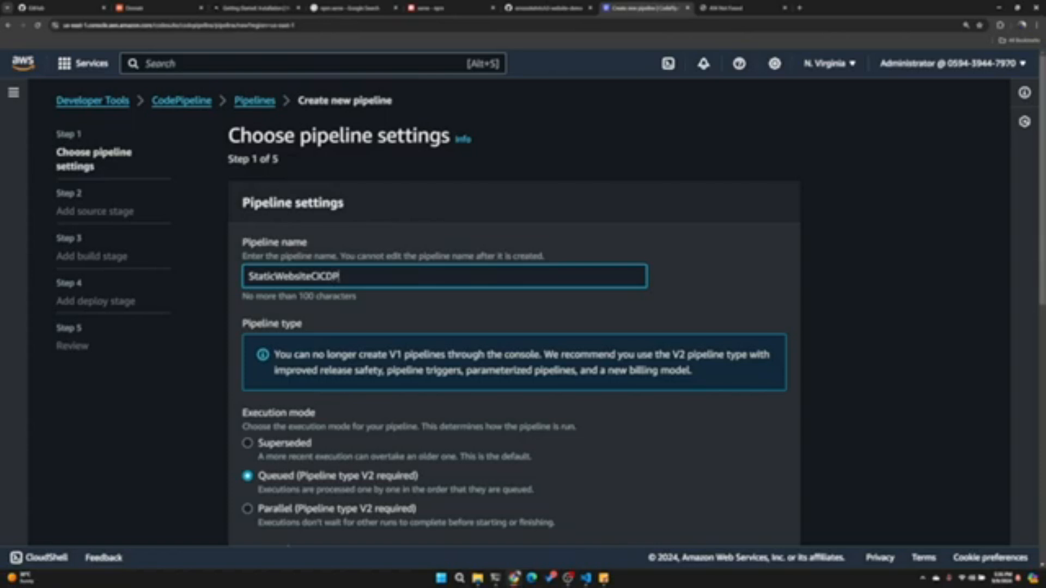
text(ipeline)
key(ctrl+a)
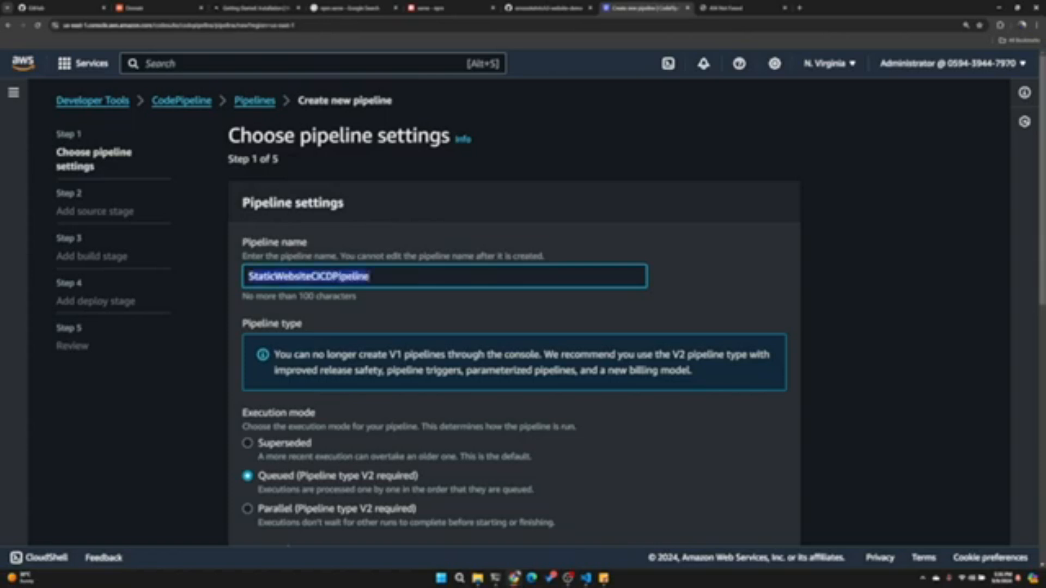
- Keep the queued execution mode and the new service role without adding variables, and continue to the source stage
scroll(411, 264, down, 5)
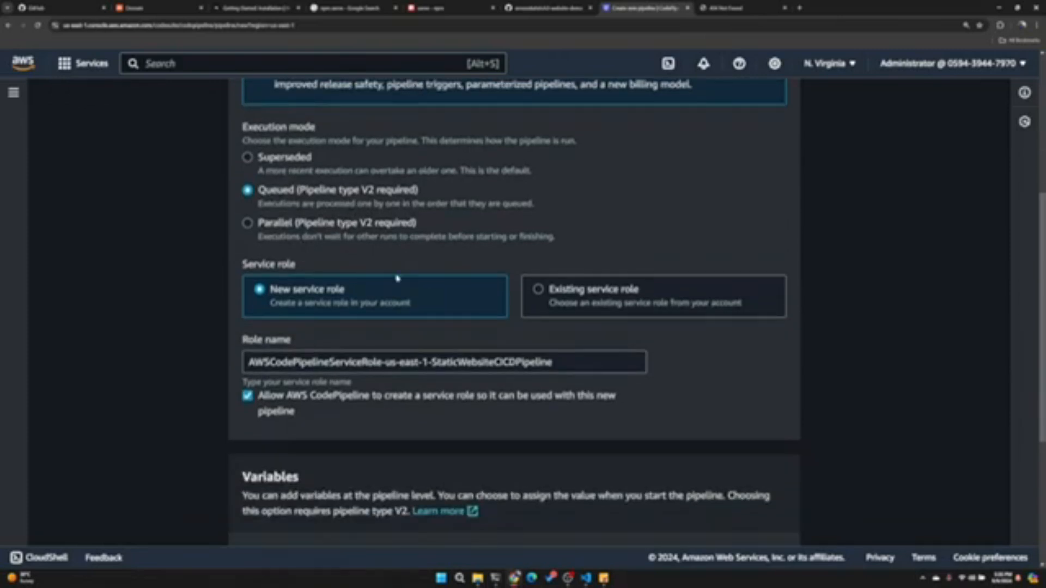
drag(553, 362, 166, 335)
scroll(450, 324, down, 5)
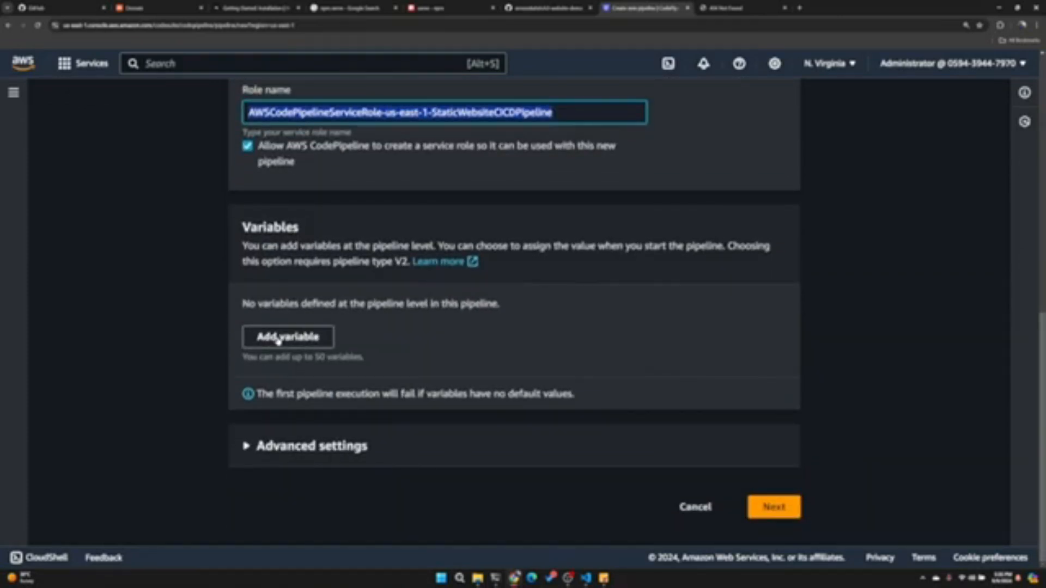
click(774, 514)
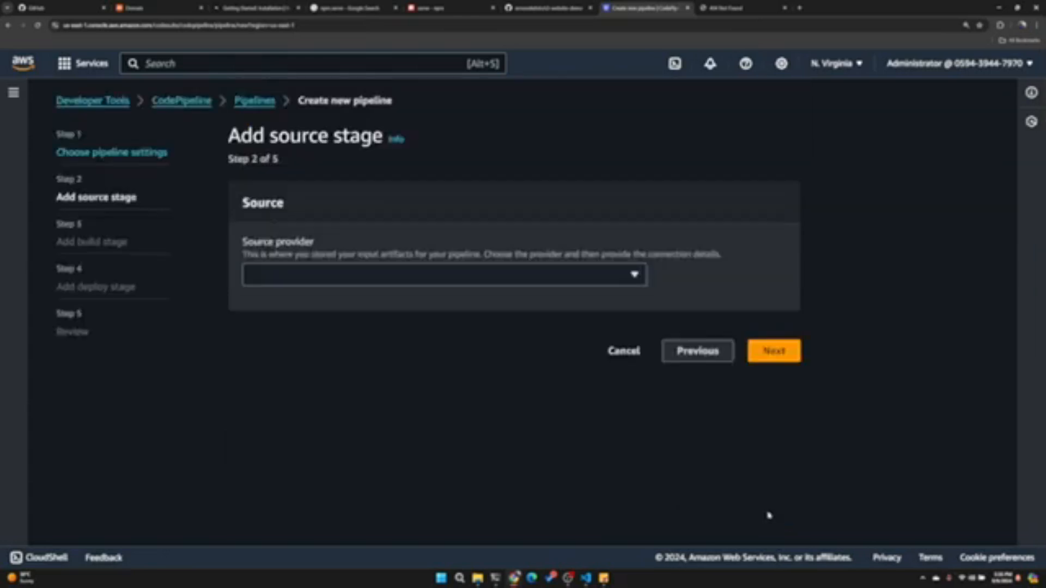
- Set the source provider to GitHub (Version 2) and use the existing GithubConnection
click(382, 276)
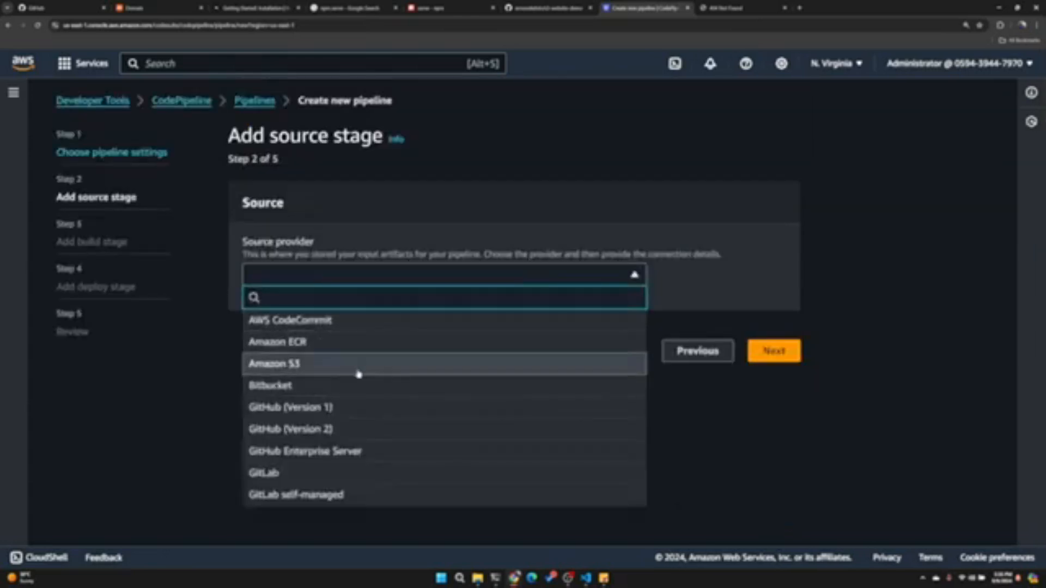
click(322, 429)
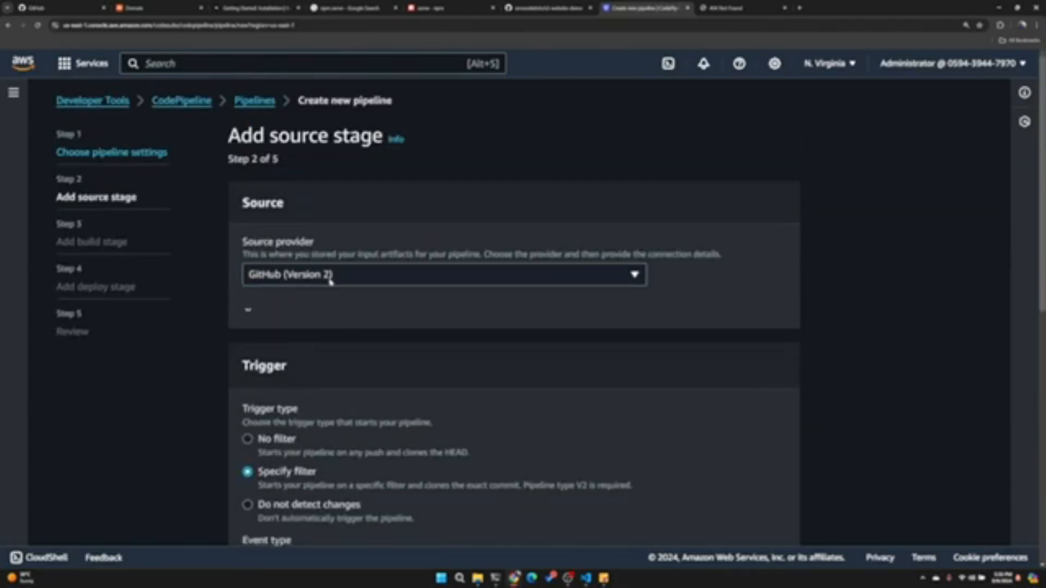
scroll(335, 281, down, 3)
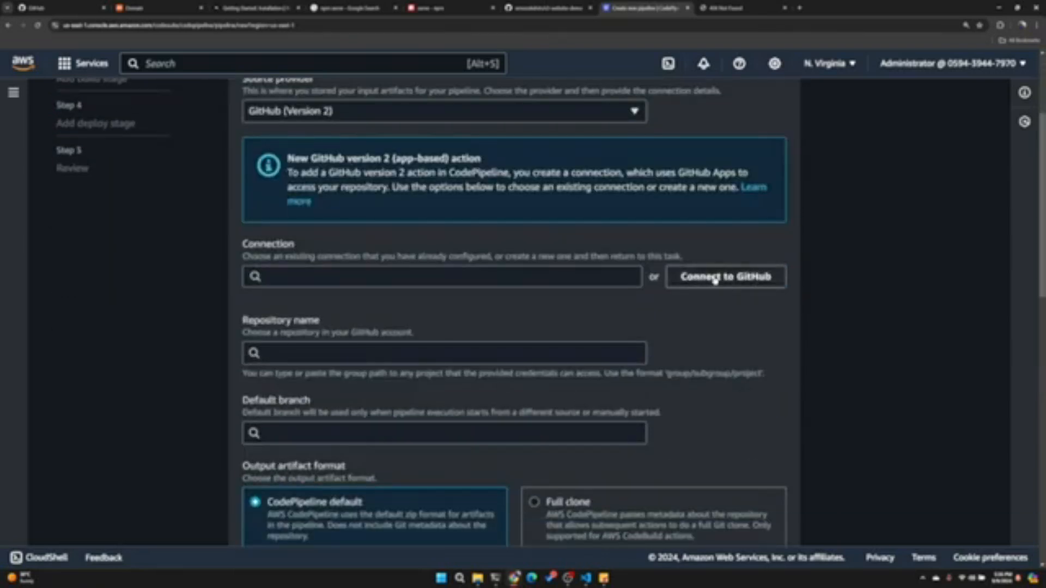
click(329, 276)
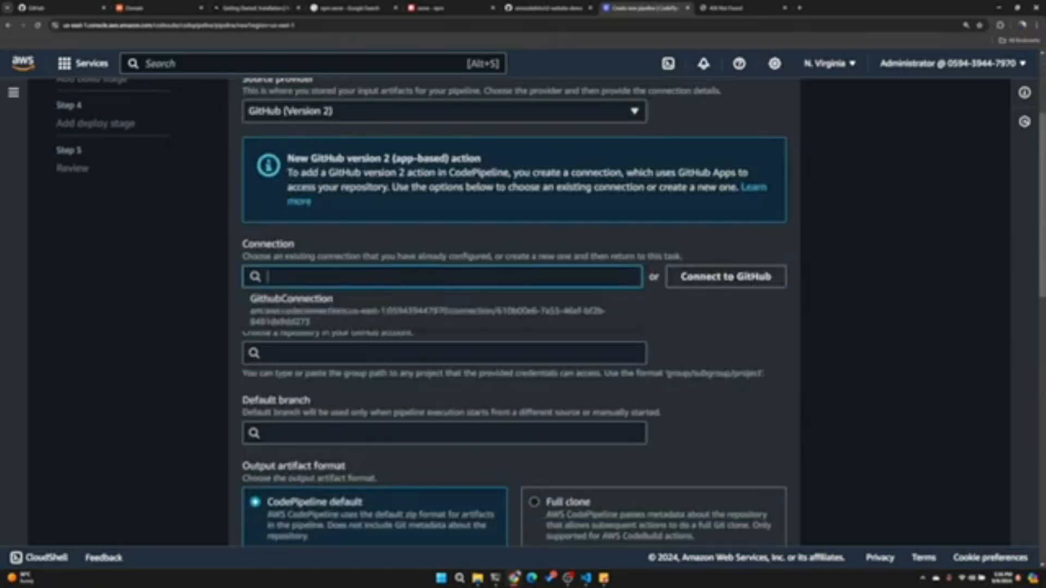
click(307, 308)
- Choose the s3-website-demo repository with main as the default branch, and review the trigger settings
scroll(301, 300, down, 3)
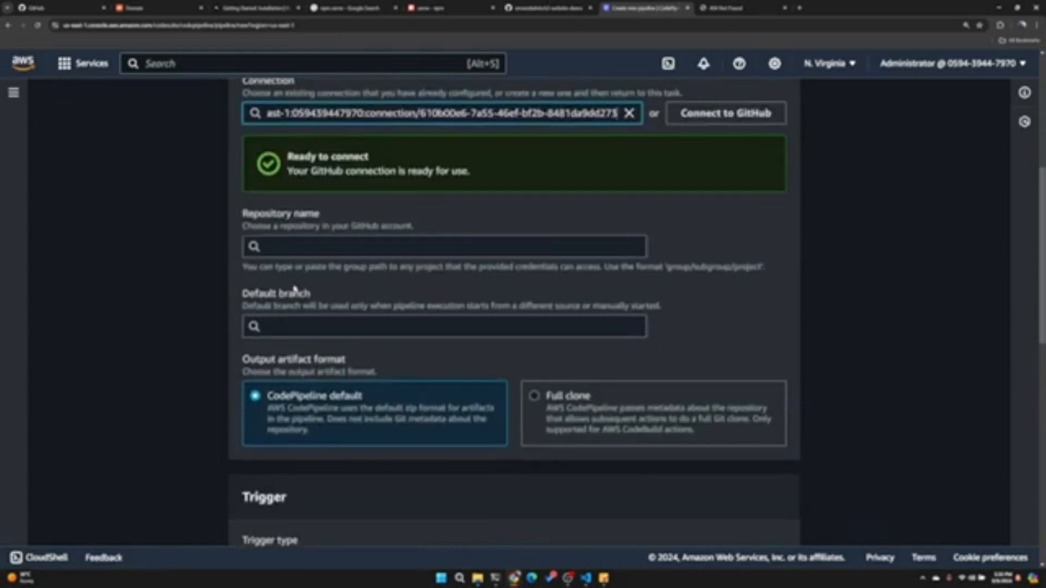
click(327, 246)
click(311, 273)
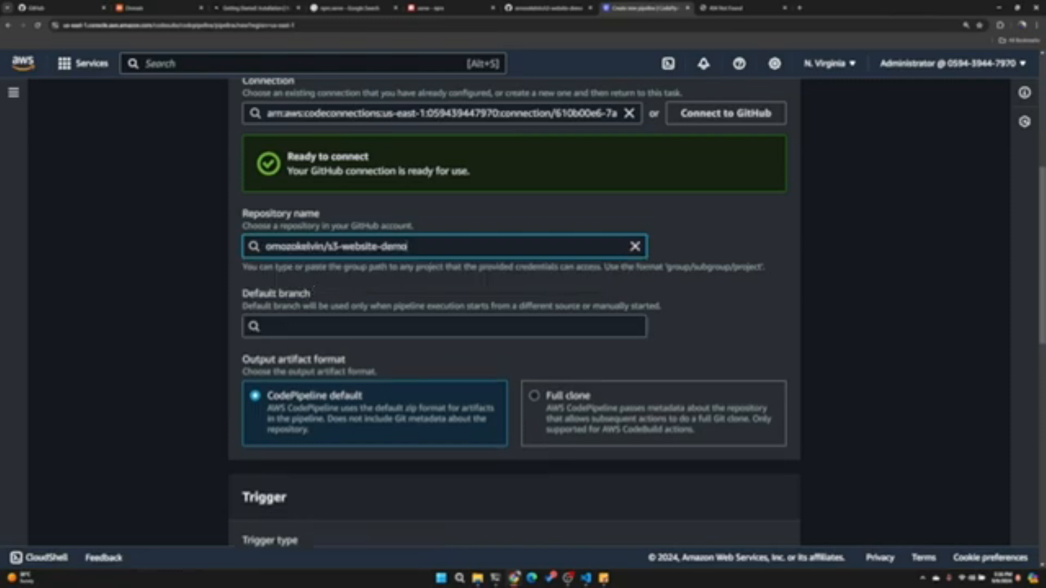
click(306, 327)
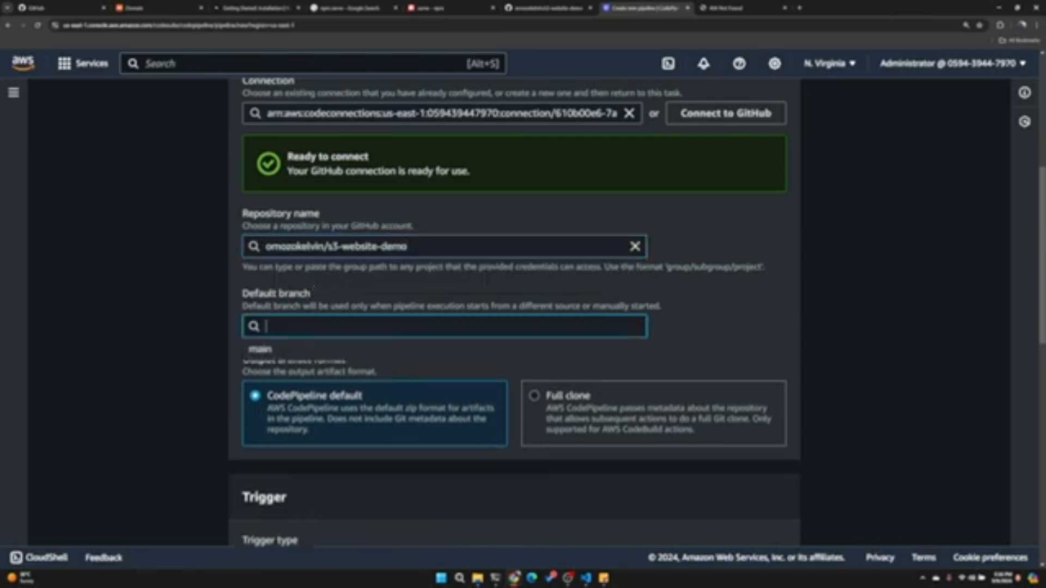
click(301, 350)
scroll(359, 308, down, 3)
scroll(364, 301, down, 1)
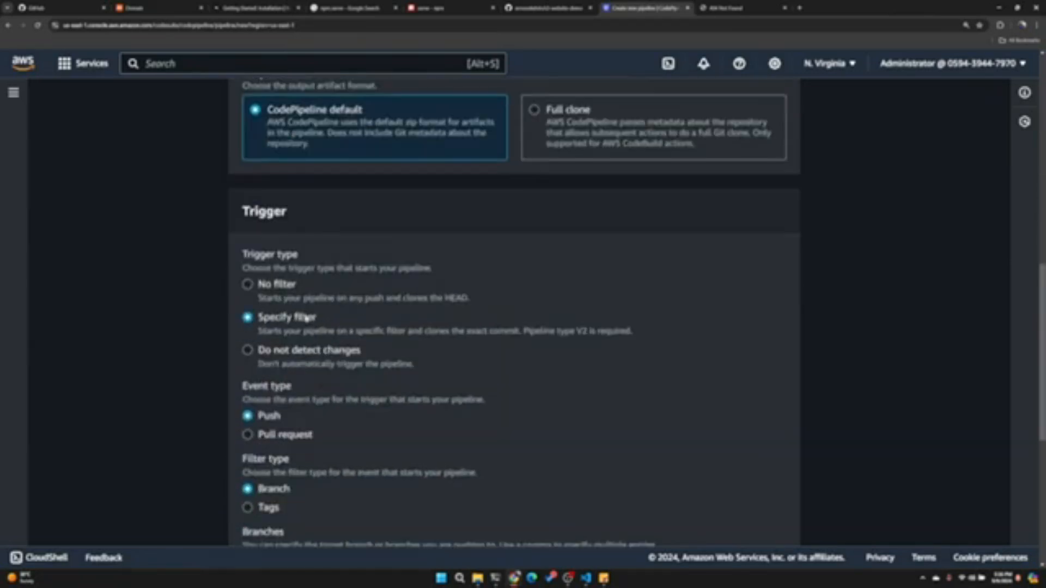
- Keep the trigger filter on push events by branch, include the main branch, and continue to the build stage
scroll(327, 322, down, 2)
drag(492, 282, 242, 263)
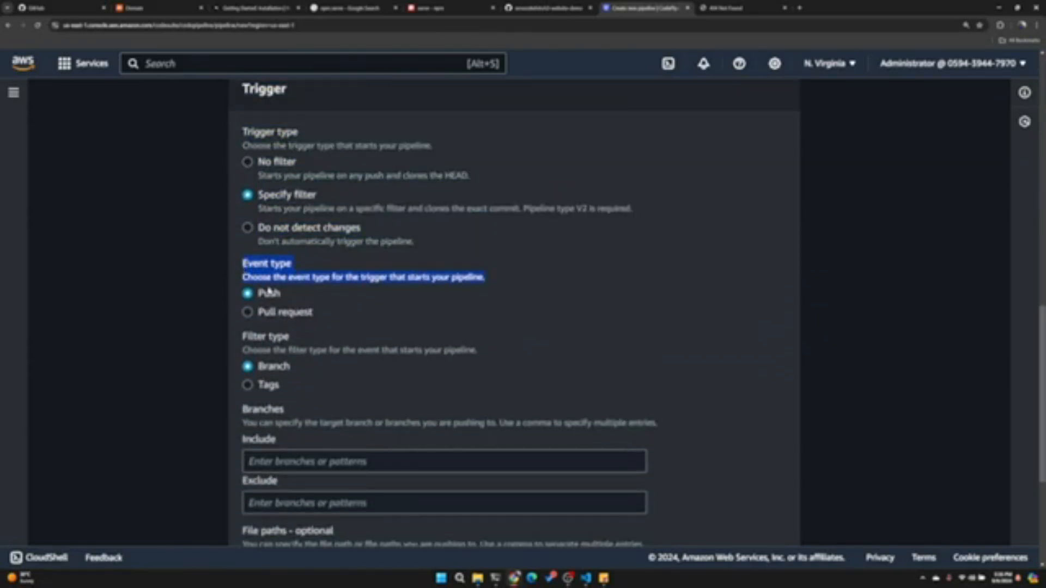
double_click(269, 365)
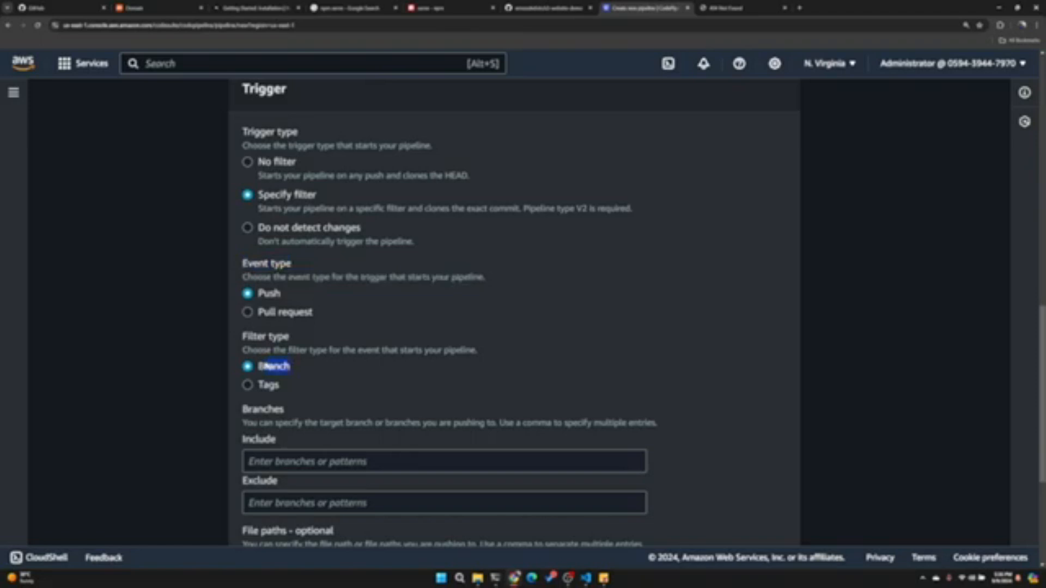
scroll(269, 365, down, 2)
click(327, 339)
text(main)
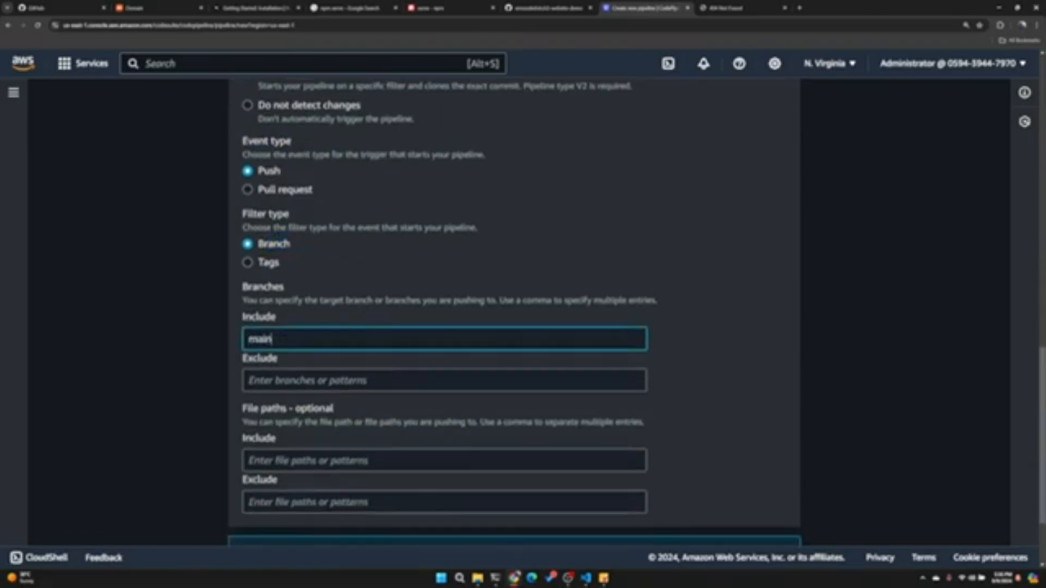
click(261, 355)
scroll(260, 354, down, 2)
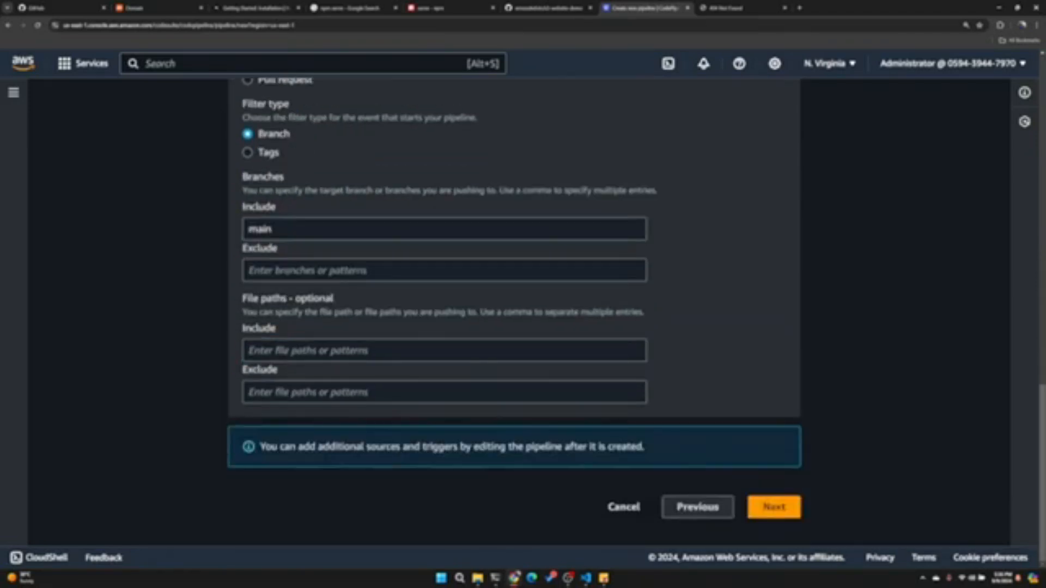
click(773, 508)
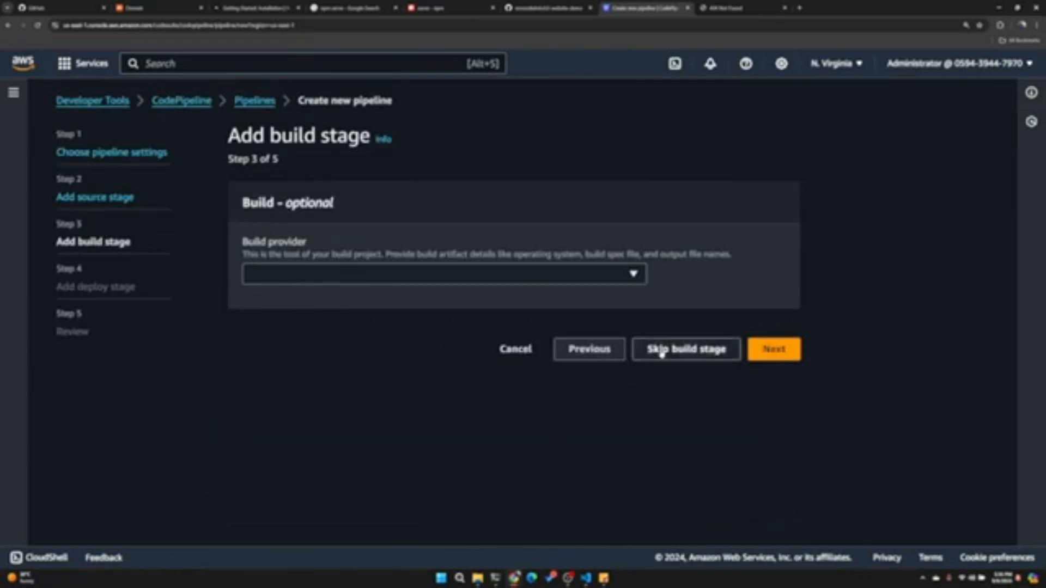
- Return to the source stage, recheck the trigger type and included branch, and continue to the build stage again
click(584, 350)
scroll(308, 387, down, 8)
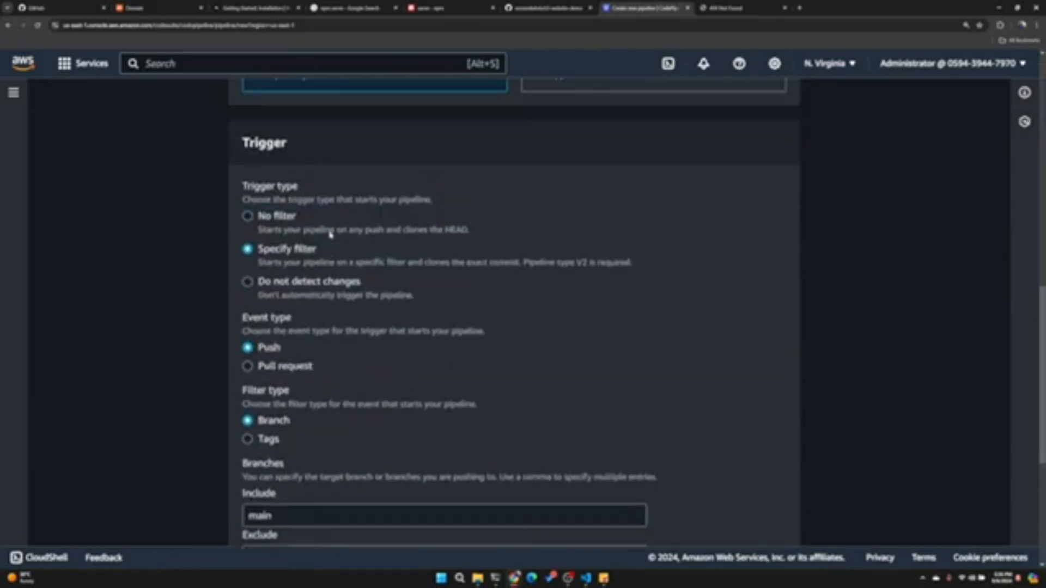
scroll(308, 387, down, 3)
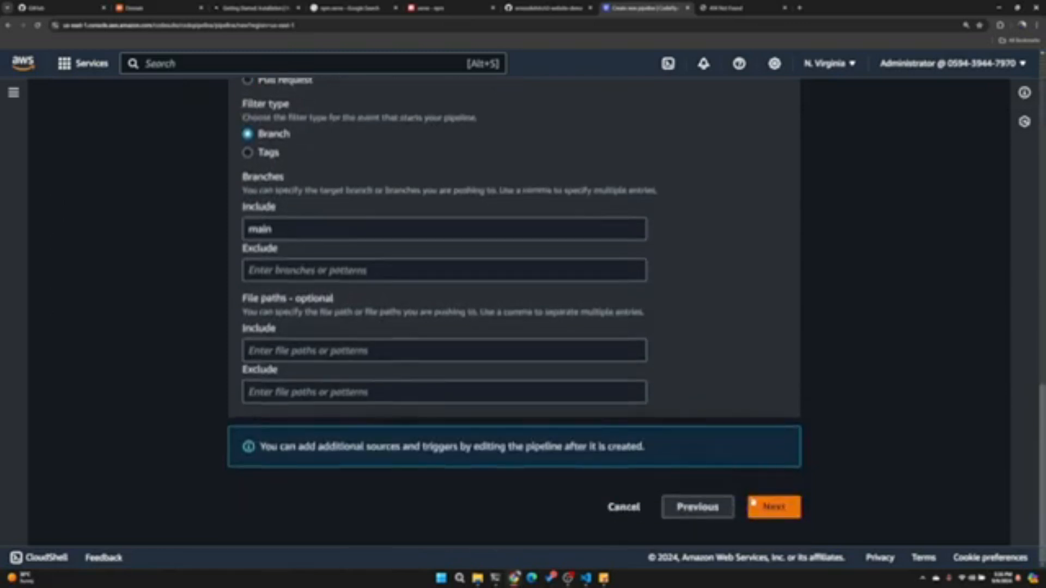
double_click(272, 229)
click(774, 506)
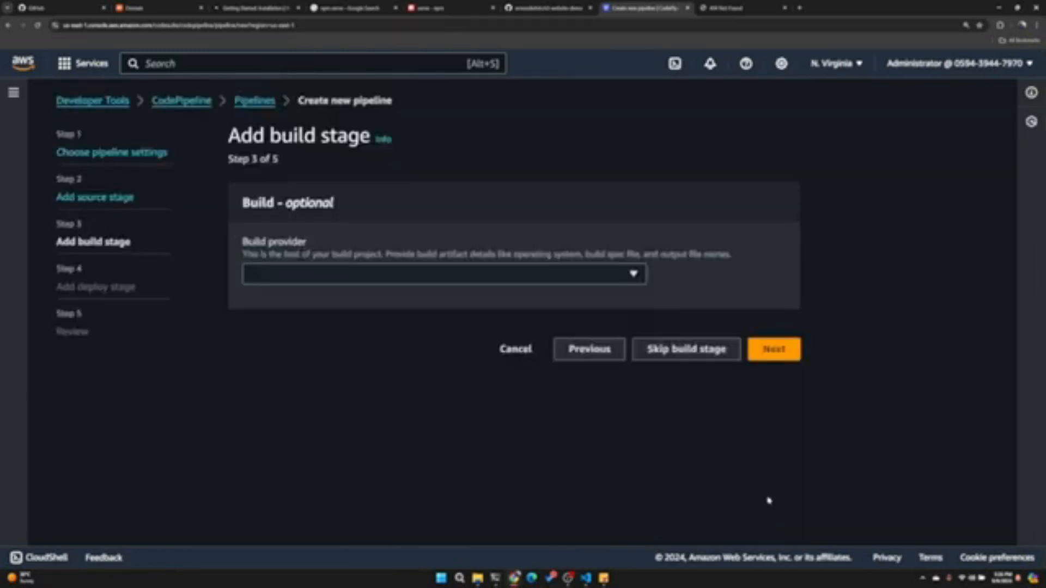
- Set the build provider to AWS CodeBuild and open the new build project form in a maximized window
click(373, 278)
click(323, 314)
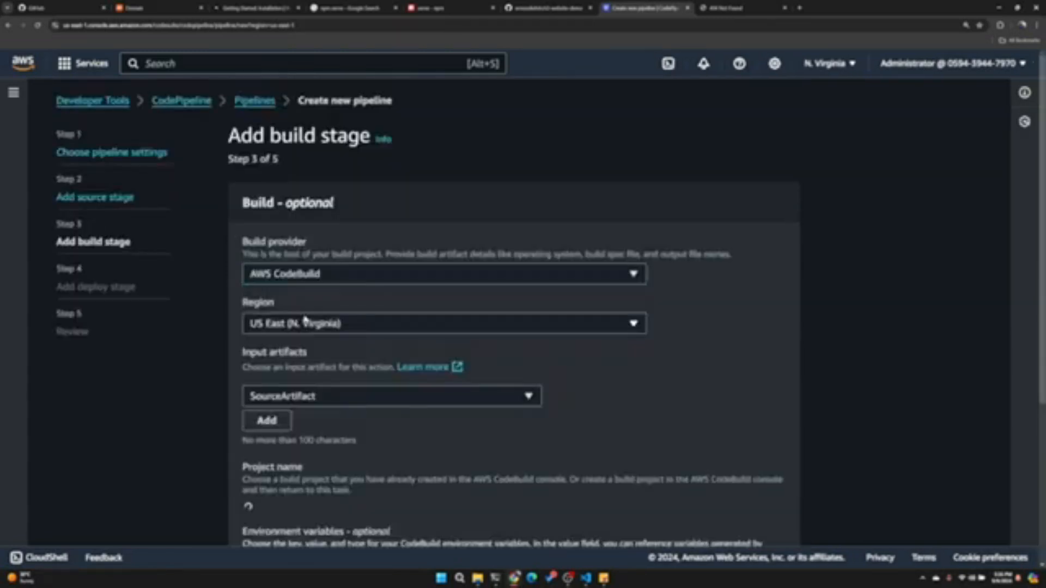
scroll(305, 320, down, 3)
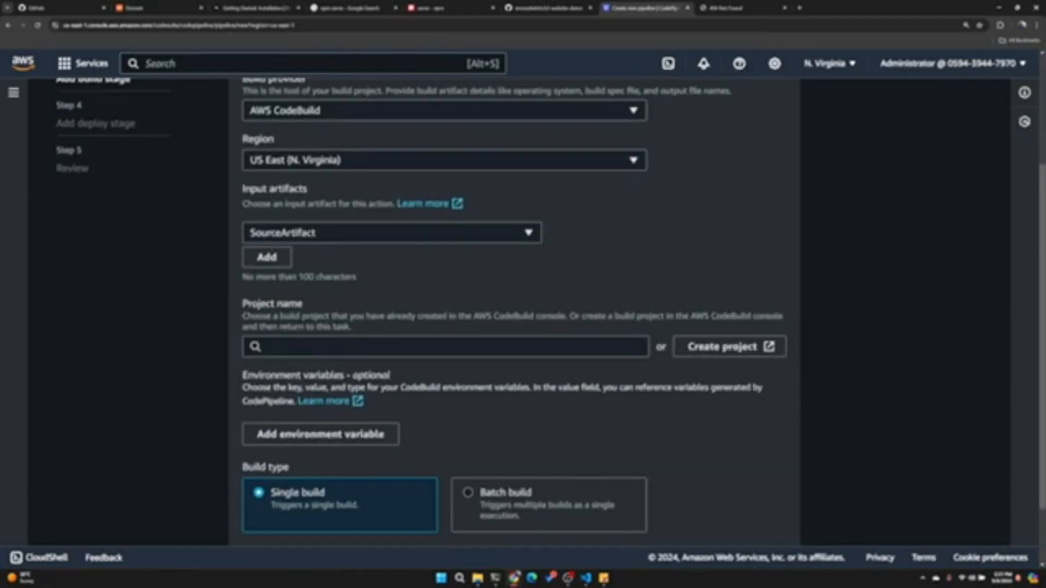
click(349, 347)
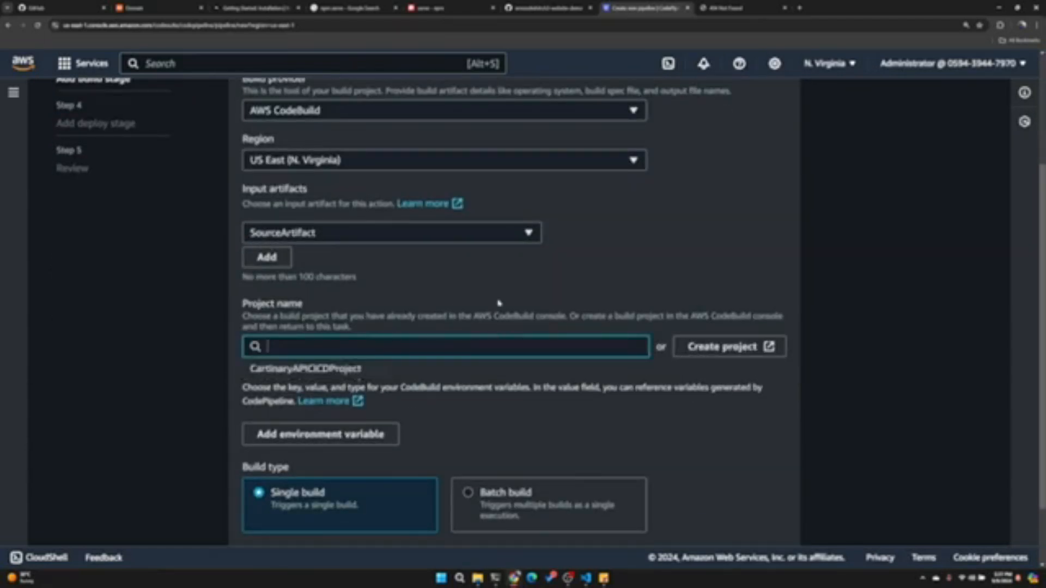
click(742, 346)
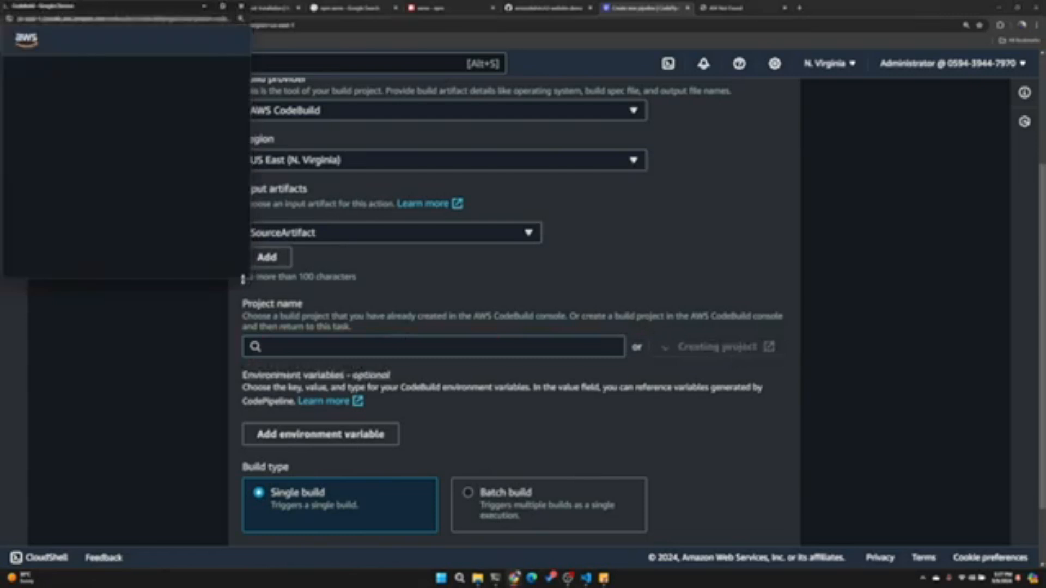
drag(251, 280, 780, 454)
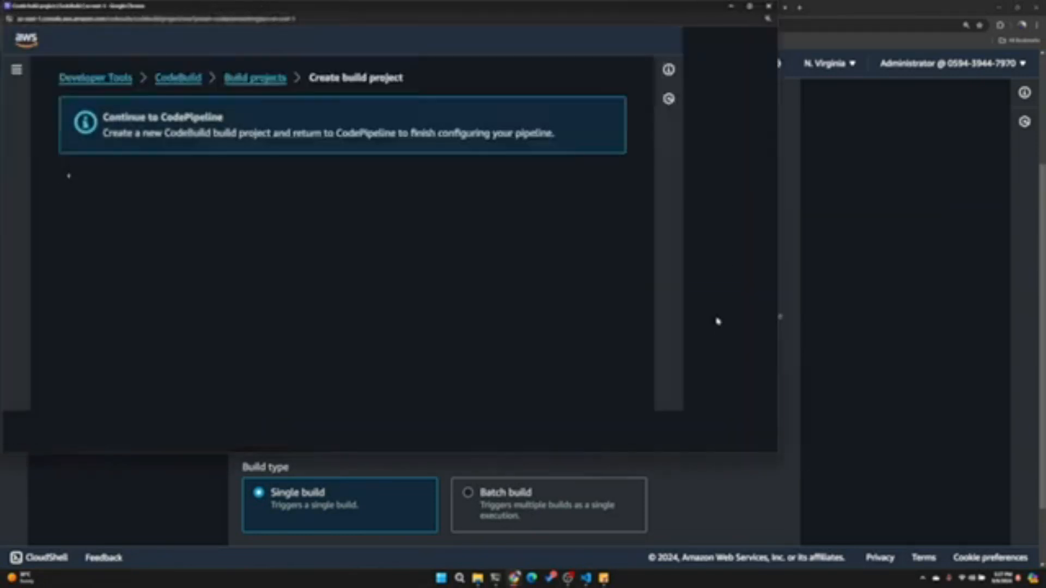
click(750, 6)
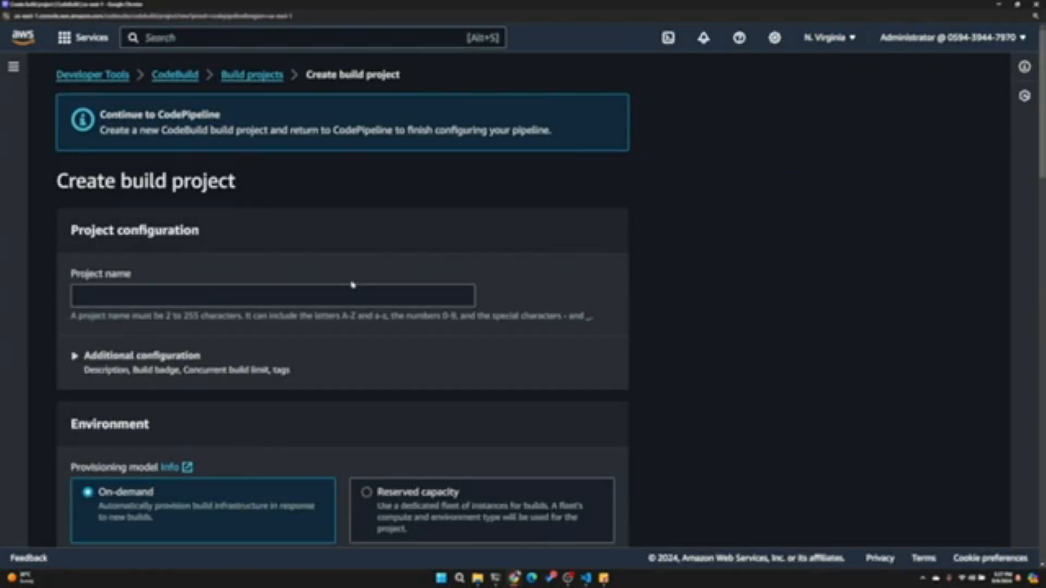
- Name the build project StaticWebsiteCICDProject and select the name for reuse
text(StaticWebsiteCICDPipeline)
key(shift+Left)
key(shift+Left)
key(shift+Left)
key(shift+Left)
key(shift+Left)
key(shift+Left)
key(shift+Left)
key(shift+Left)
text(Project)
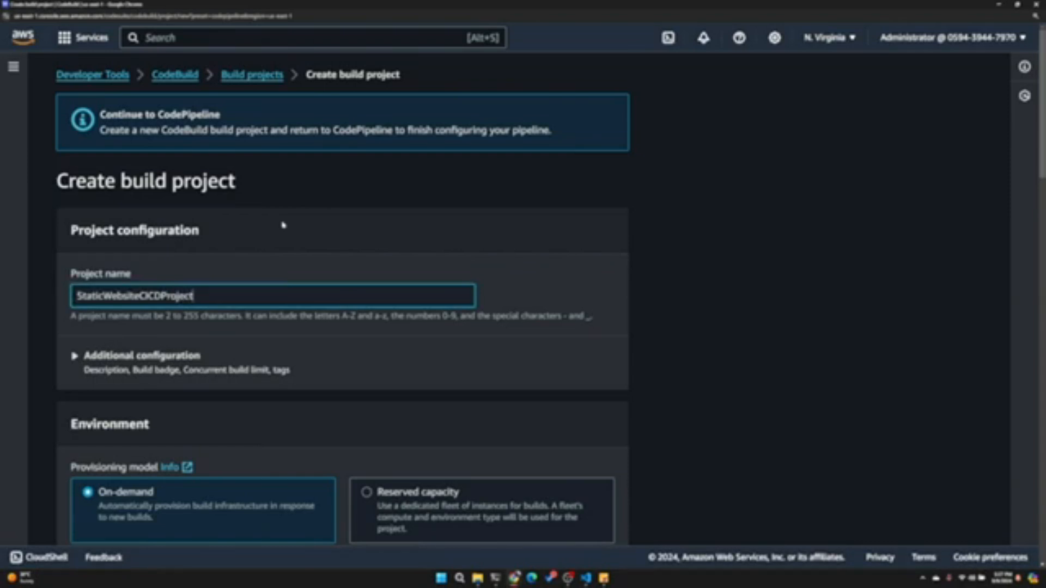
key(ctrl+a)
- Expand the project's additional configuration and examine its options along with the provisioning model, environment image and compute choices
scroll(283, 225, down, 3)
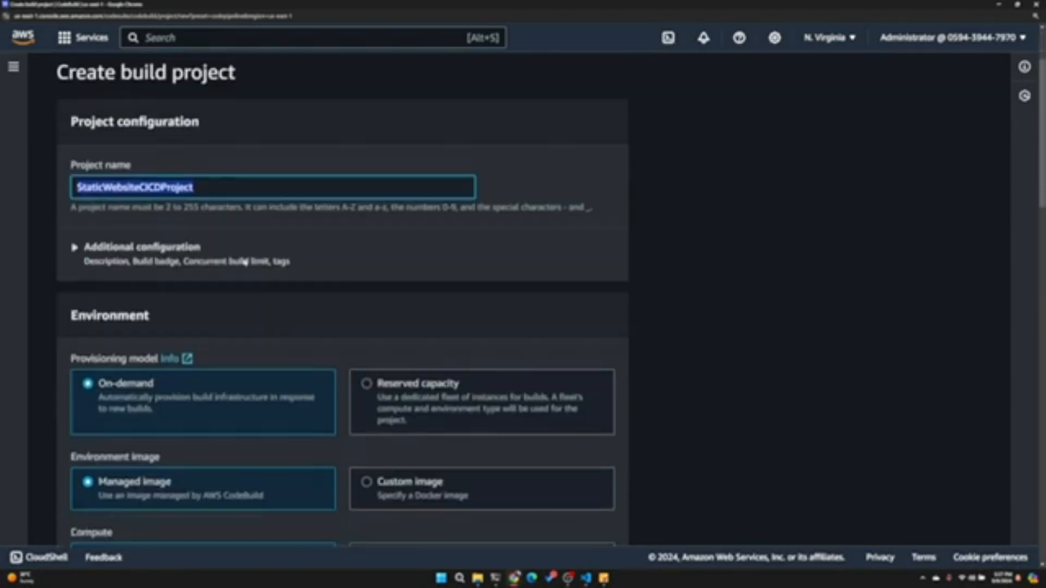
click(145, 238)
scroll(144, 238, down, 3)
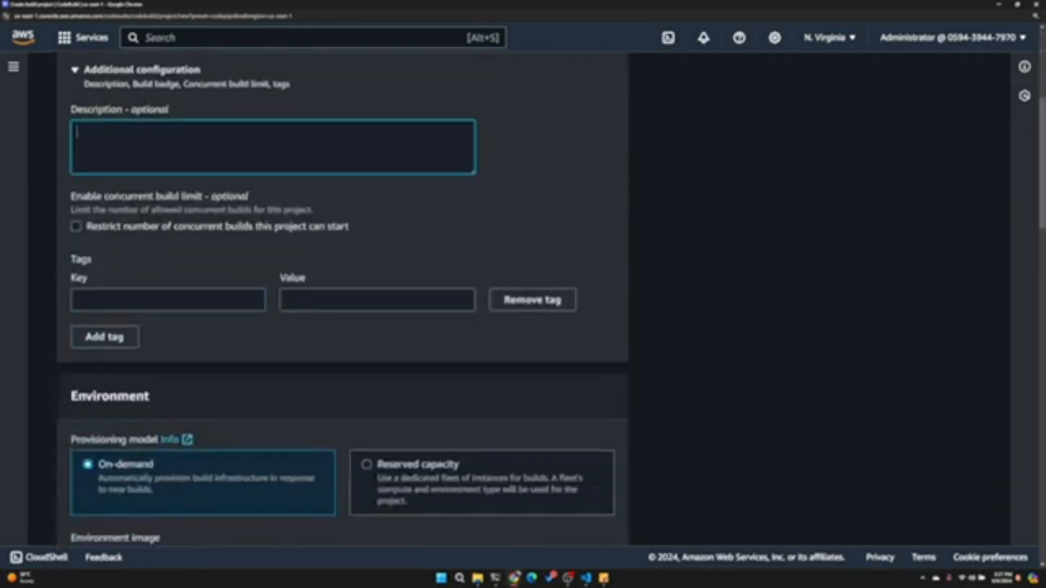
scroll(181, 173, down, 3)
scroll(180, 173, down, 5)
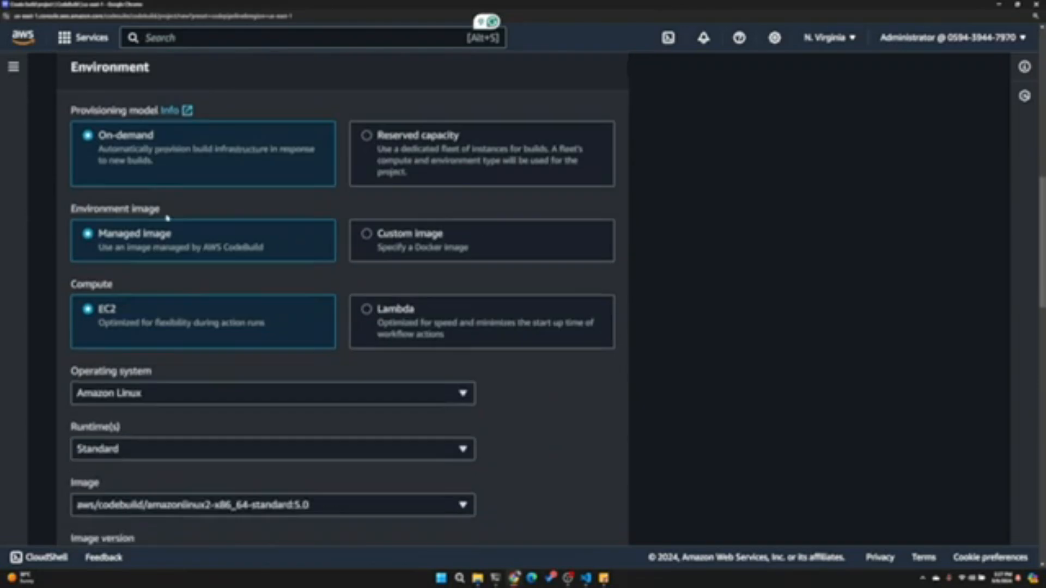
scroll(186, 233, up, 2)
scroll(286, 165, down, 2)
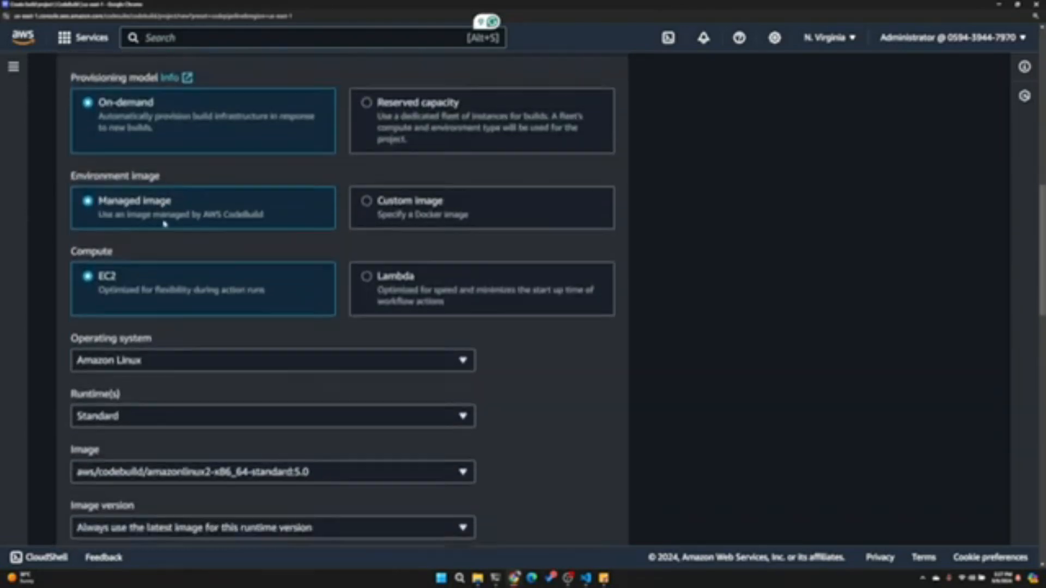
scroll(166, 229, down, 2)
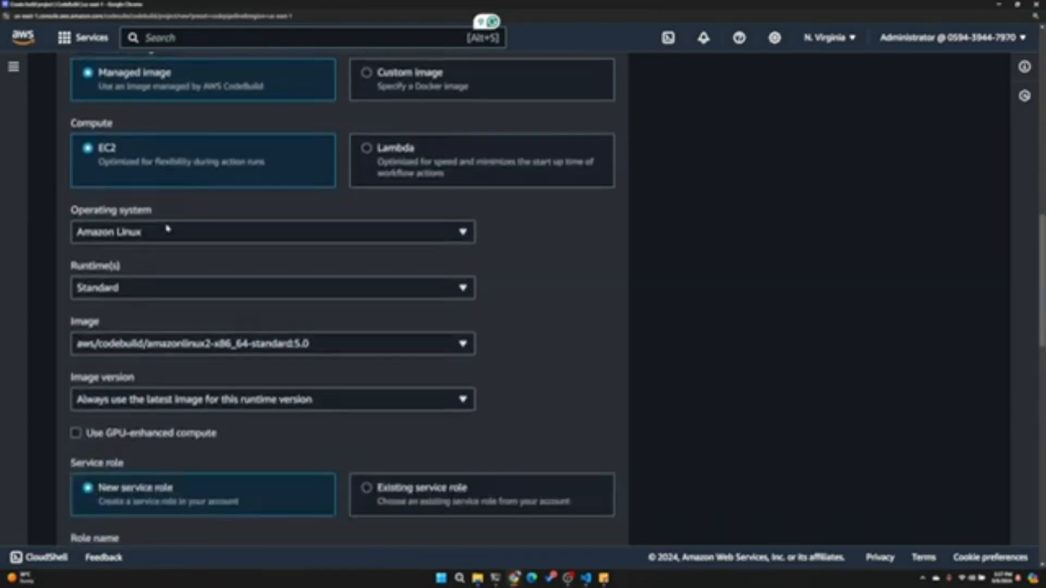
- Keep Amazon Linux with the Standard runtime and choose the aws/codebuild/amazonlinux2-x86_64-standard:5.0 image
click(201, 192)
click(199, 191)
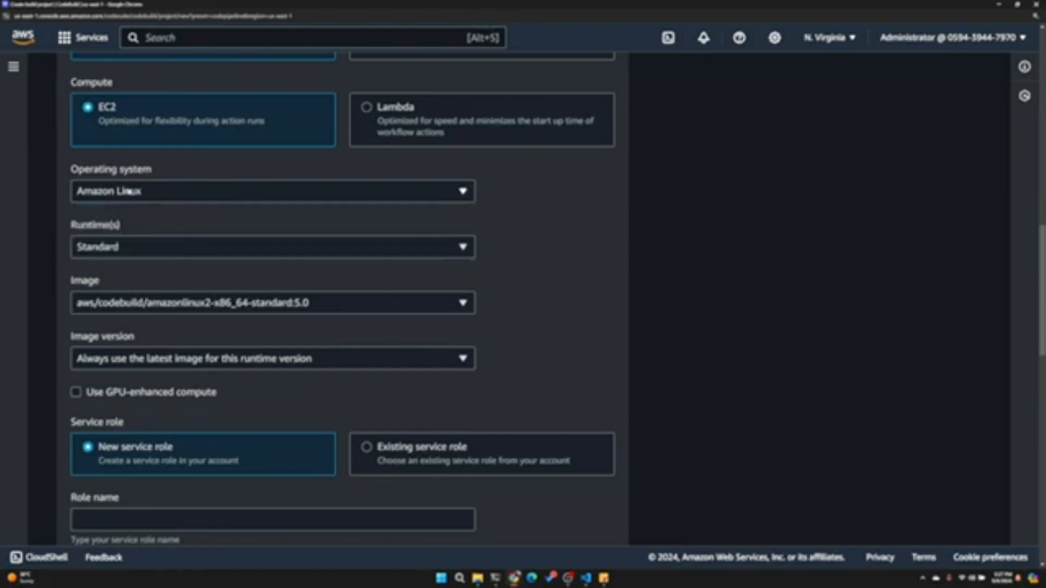
scroll(135, 192, down, 2)
click(144, 159)
click(164, 162)
click(141, 219)
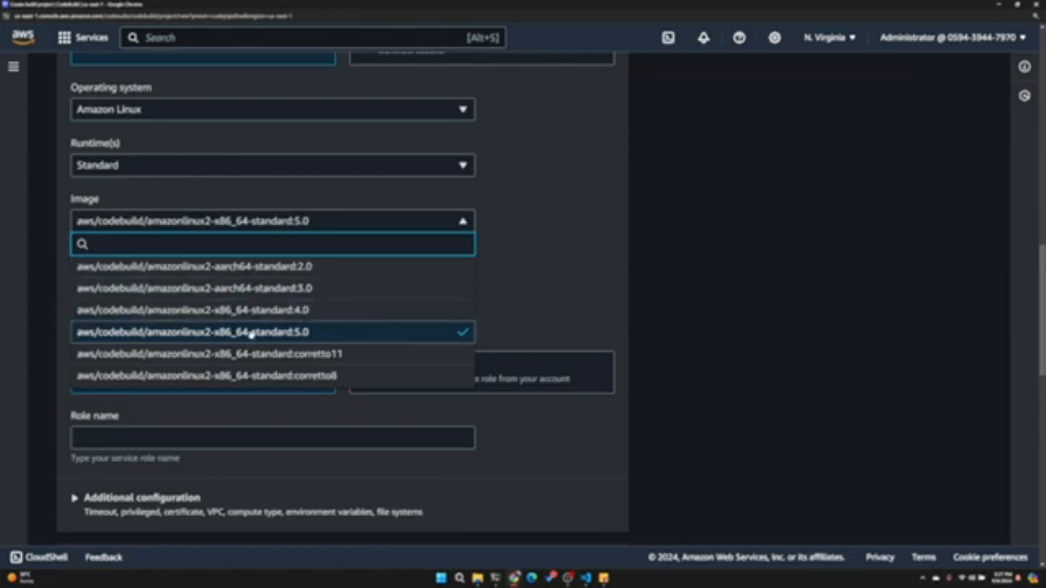
click(274, 341)
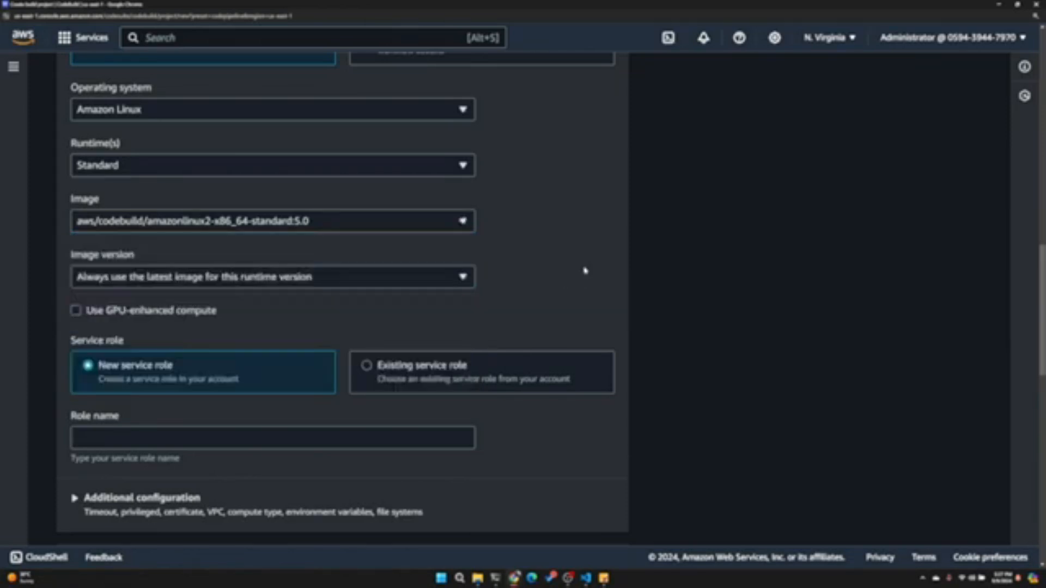
- Keep the new service role option and name the role StaticWebsiteCICDProjectServiceRole
scroll(583, 268, down, 3)
click(272, 274)
text(StaticWebsiteCICDProject)
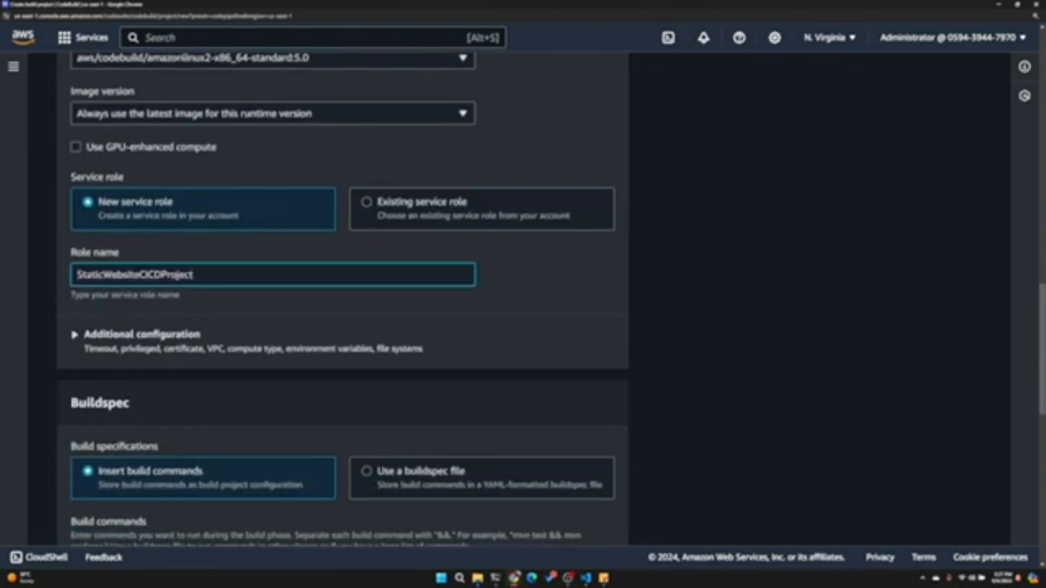
text(ServiceRole)
key(ctrl+a)
- Expand the environment's additional configuration and examine the timeout, certificate, VPC, compute, environment variable and file system options
scroll(354, 267, down, 3)
click(148, 250)
scroll(171, 326, down, 1)
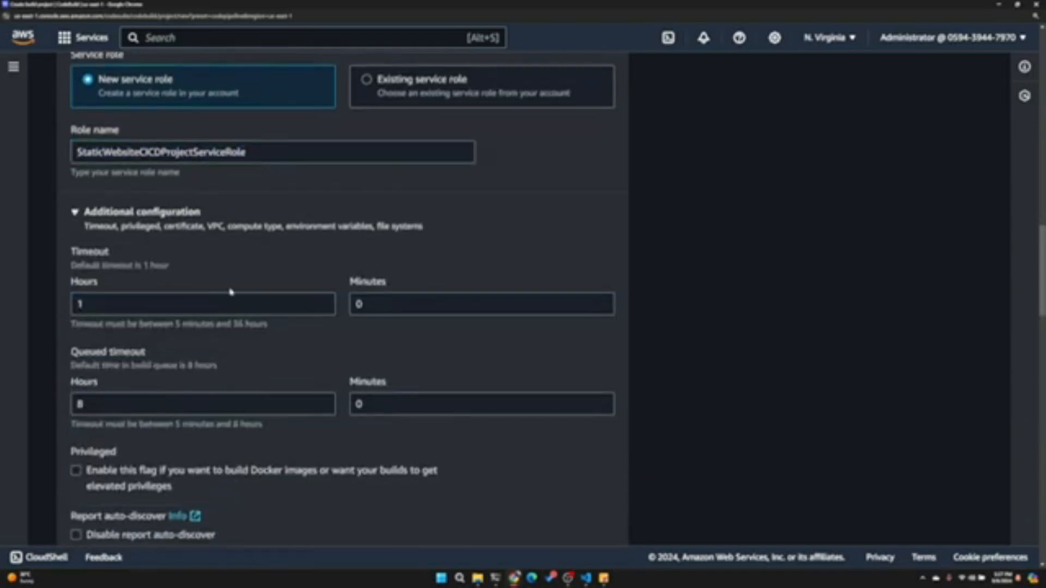
scroll(229, 297, down, 3)
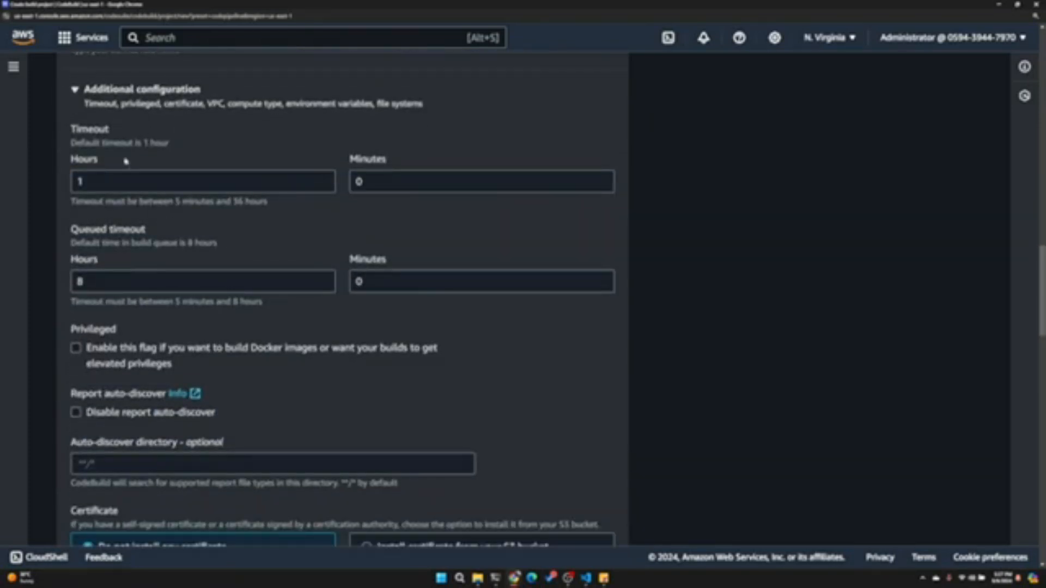
scroll(154, 185, down, 3)
scroll(186, 320, down, 3)
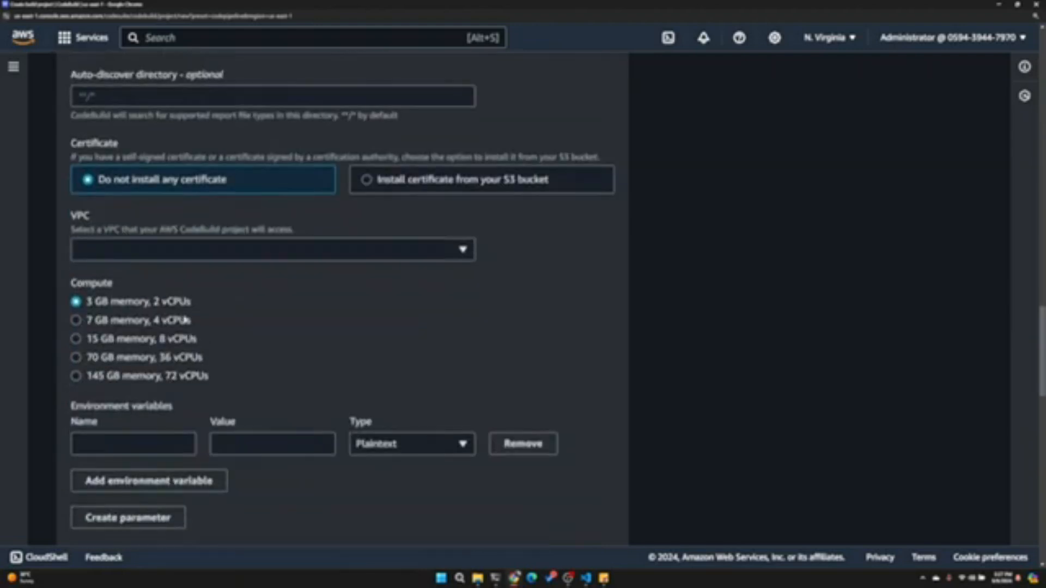
scroll(384, 200, down, 3)
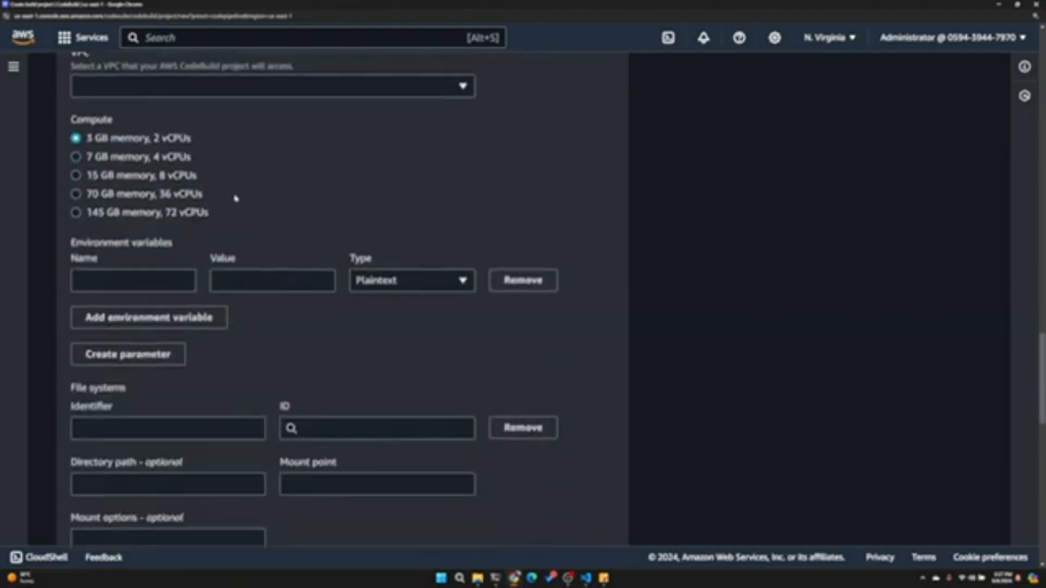
scroll(236, 199, up, 2)
scroll(252, 220, down, 2)
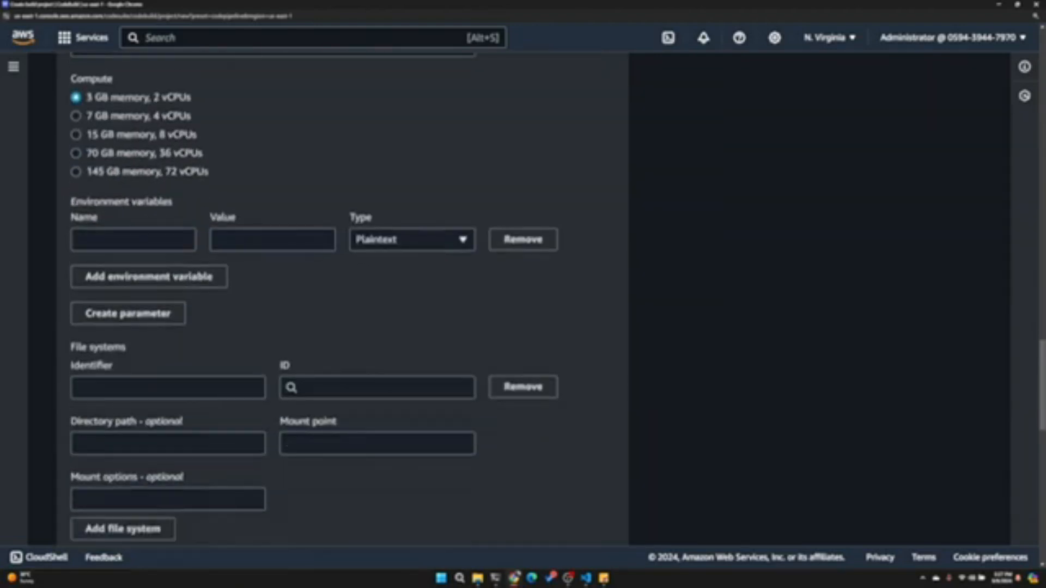
scroll(136, 203, down, 2)
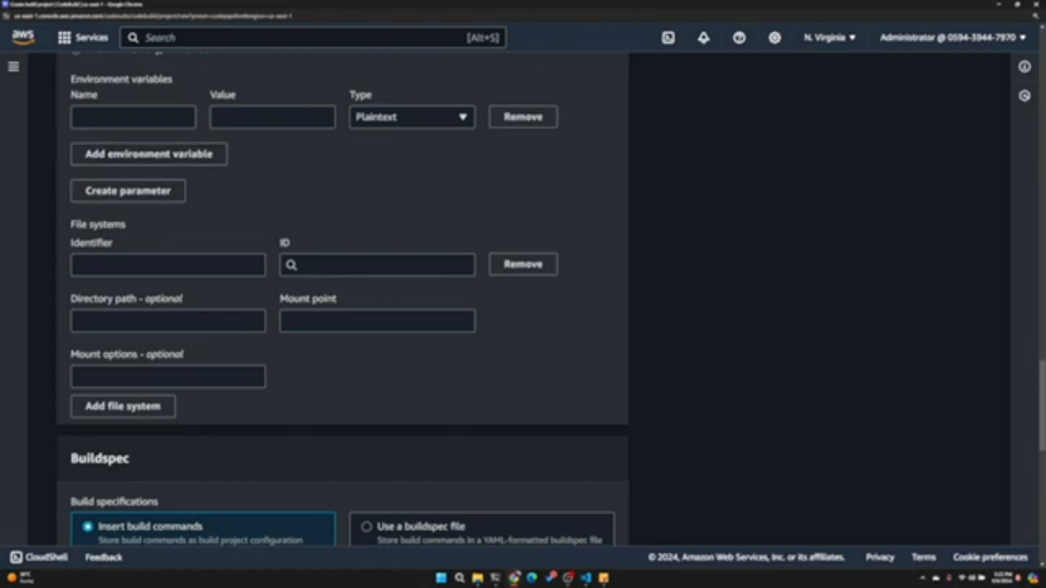
scroll(124, 165, down, 2)
scroll(182, 187, up, 4)
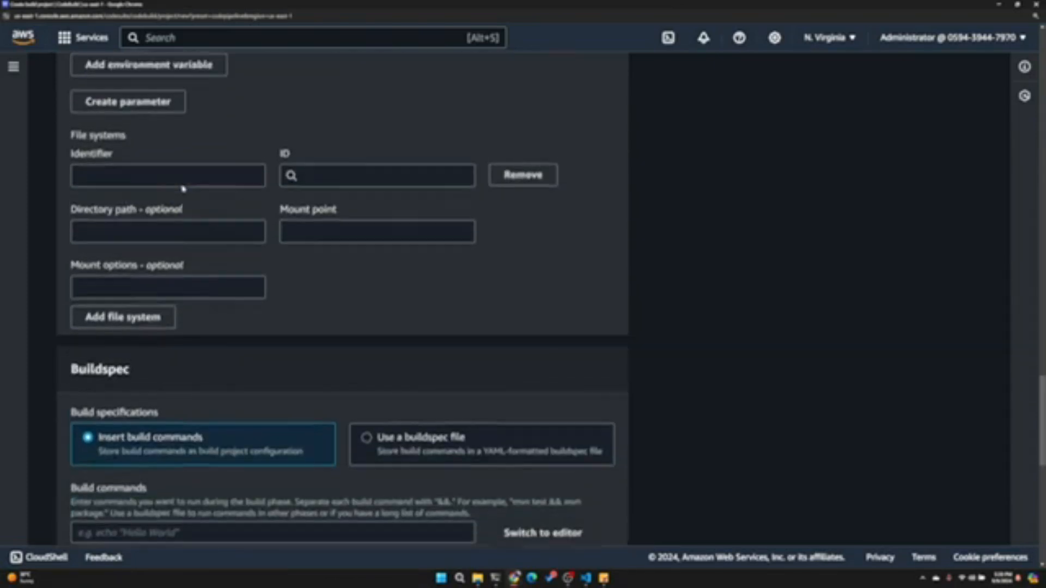
- Keep Insert build commands as the build specification and open the multi-line build commands editor
scroll(182, 188, down, 8)
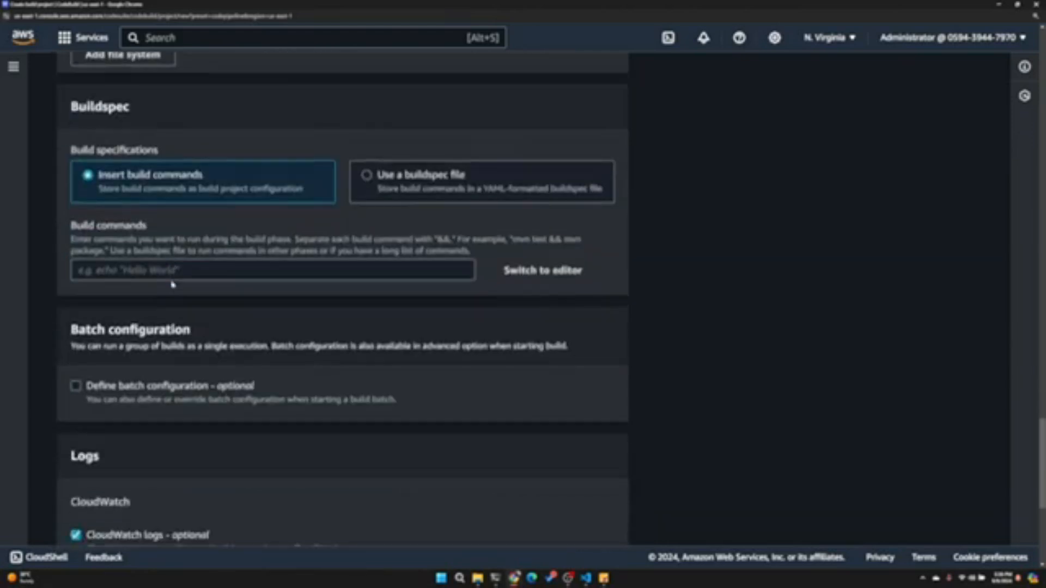
scroll(178, 237, up, 2)
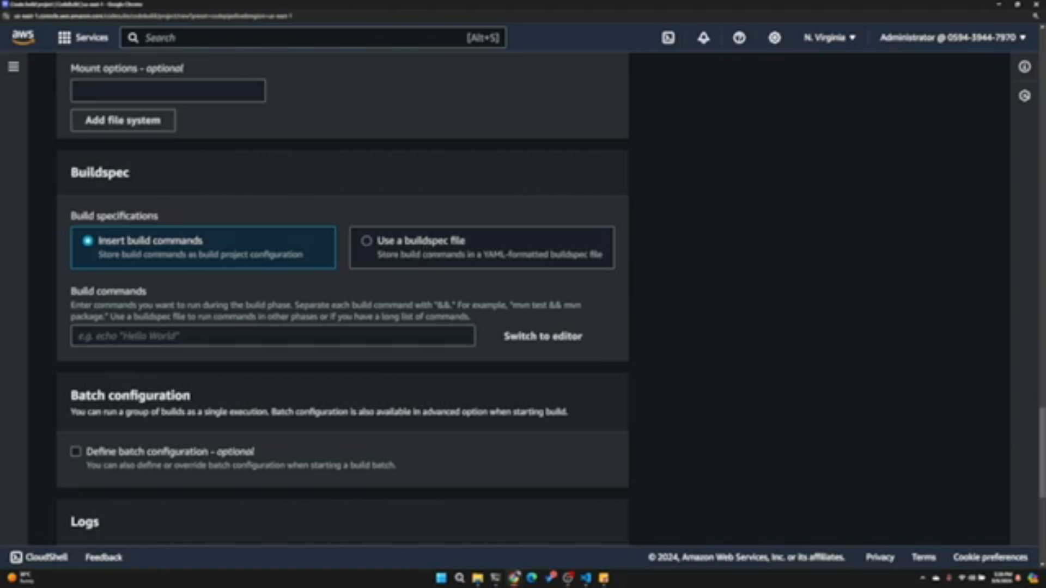
click(273, 336)
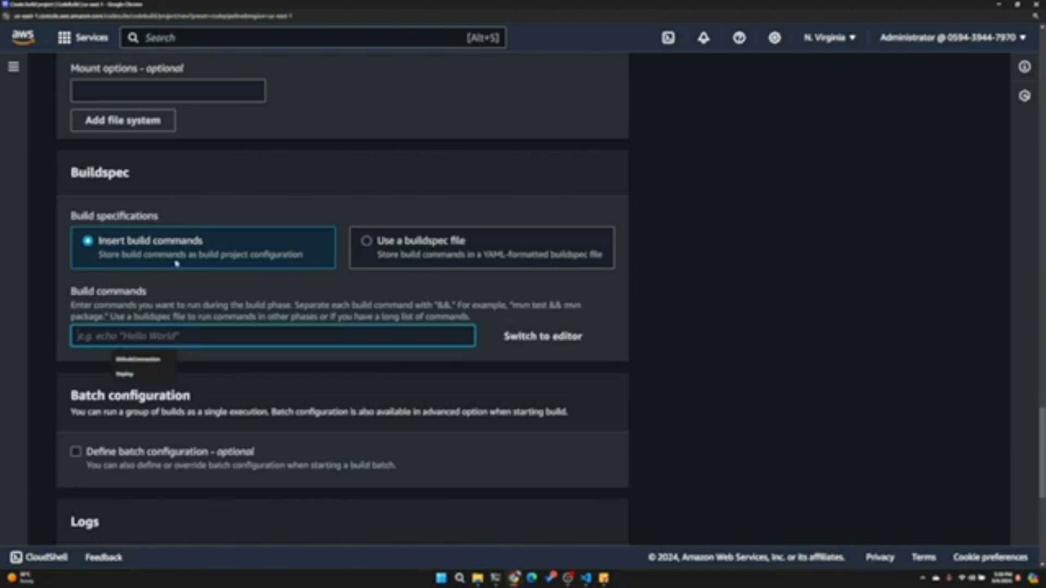
drag(106, 245, 233, 244)
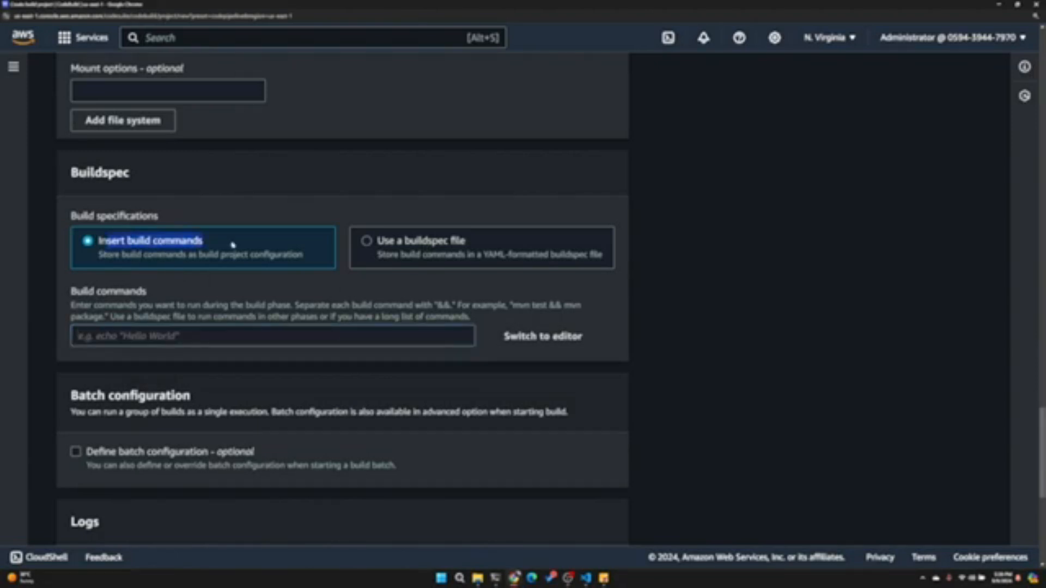
click(564, 337)
- Add an install phase directly under phases in the buildspec, above the build phase
click(142, 331)
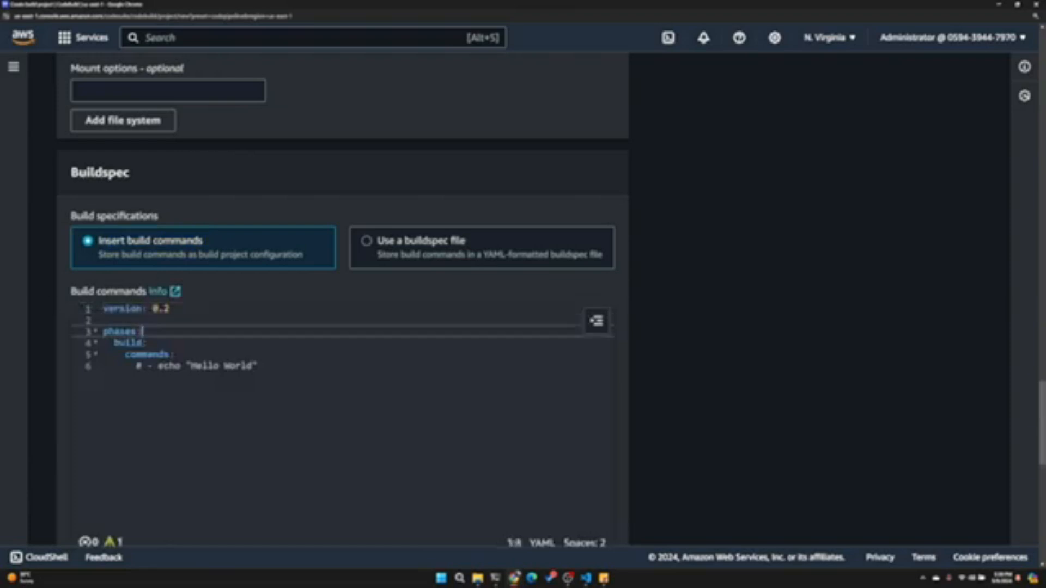
drag(261, 376, 65, 277)
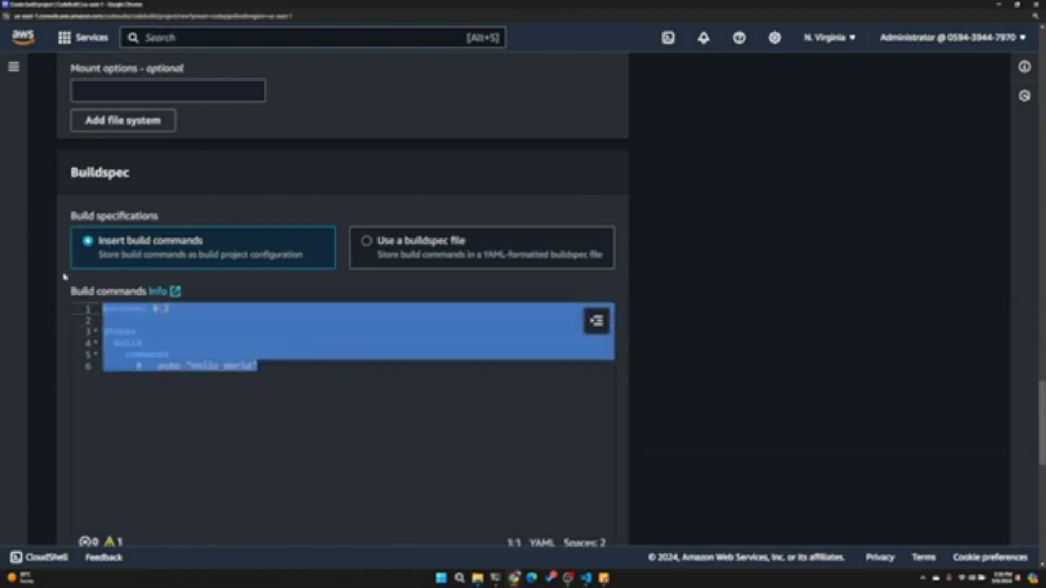
click(179, 326)
key(Return)
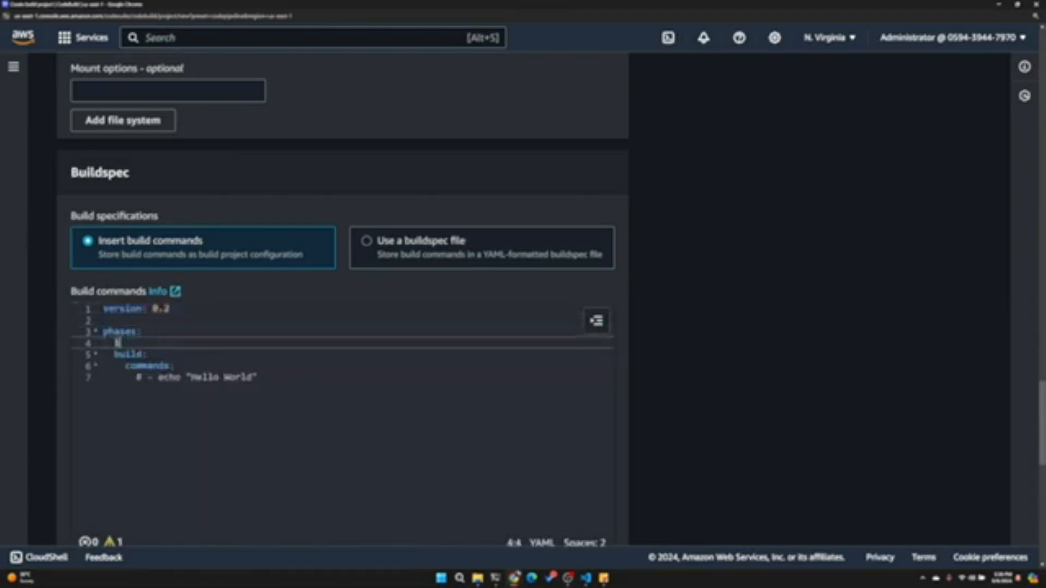
text(inst)
key(Return)
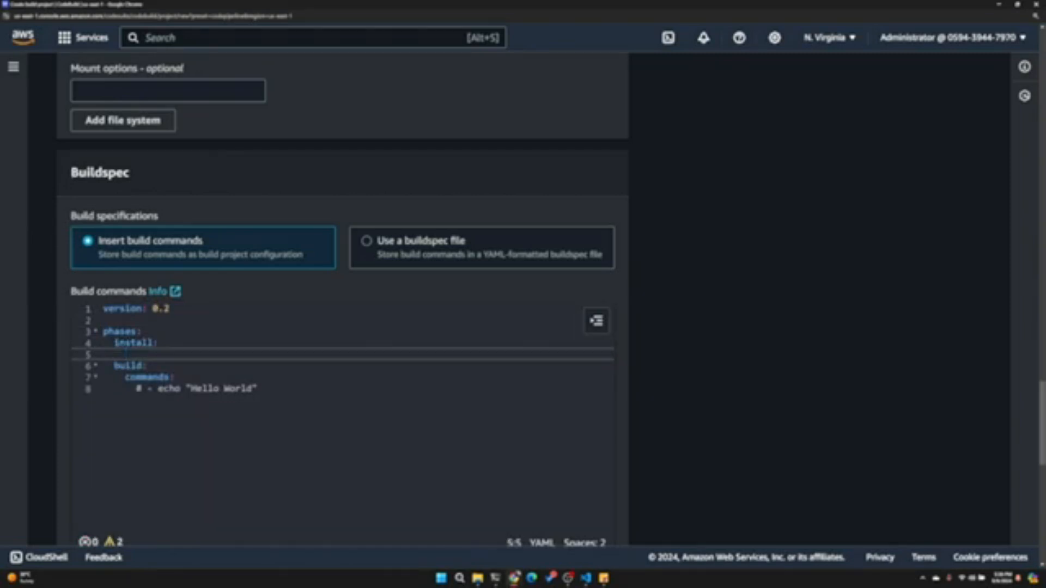
- Add runtime-versions to the install phase with nodejs: 20
text(o)
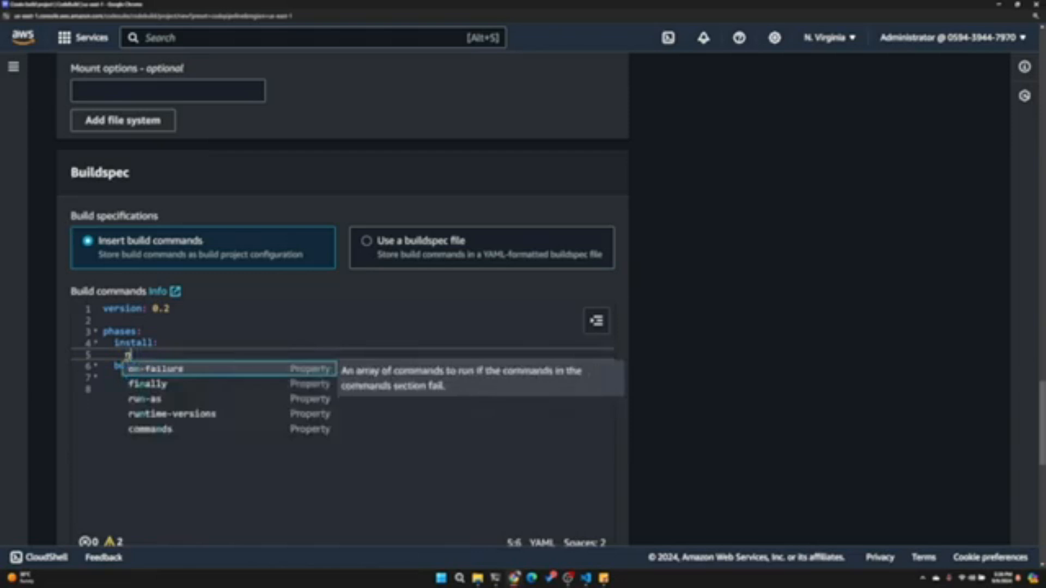
key(Down)
key(Down)
key(Down)
key(Return)
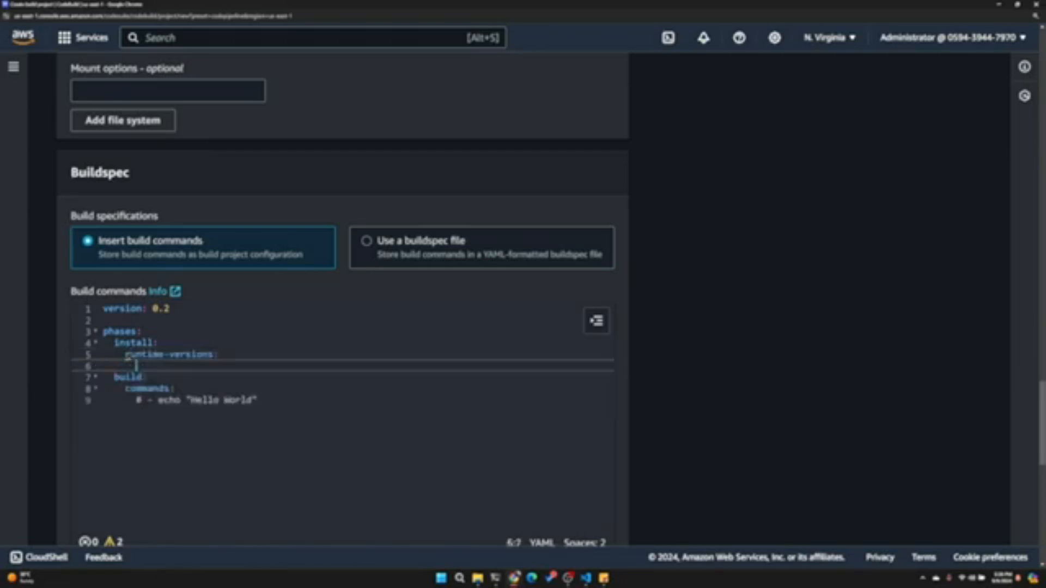
text(nodejs: 20)
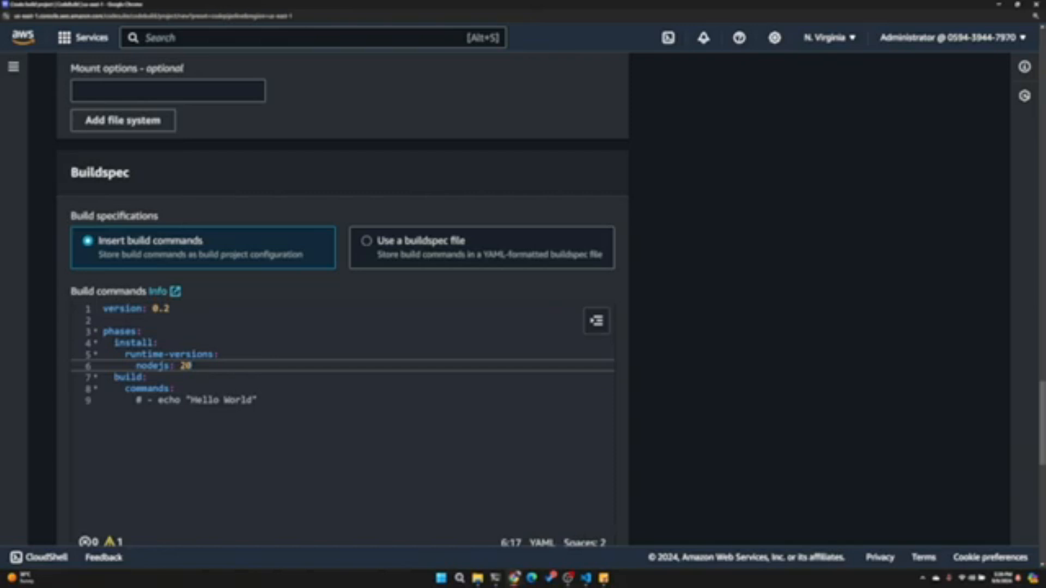
- Add a commands list to the install phase that runs npm install
scroll(344, 300, down, 2)
key(Return)
key(BackSpace)
text(comma)
key(Return)
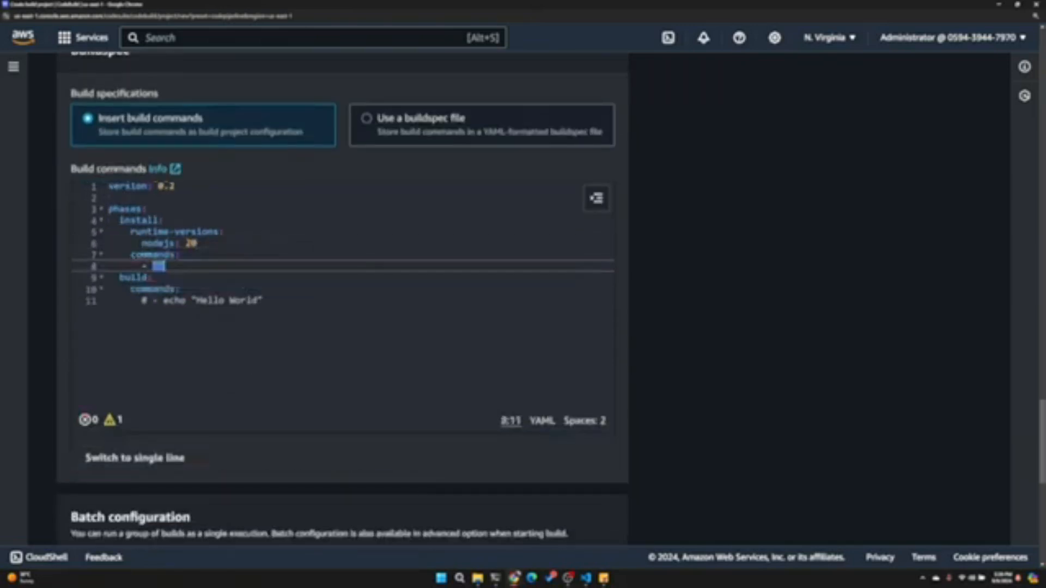
text(npm install)
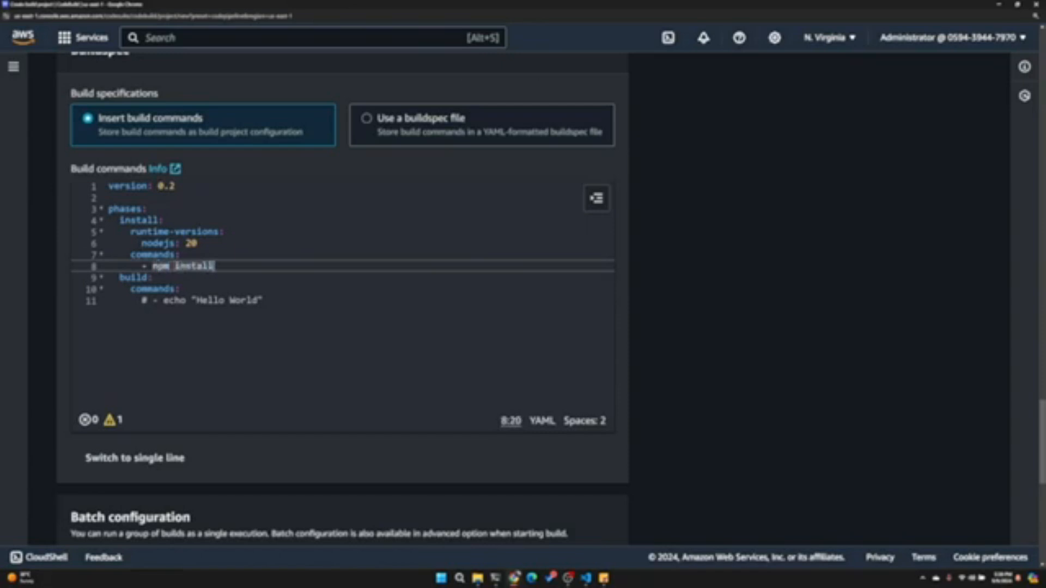
- Replace the commented echo placeholder in the build phase with the command npm run build
drag(263, 301, 141, 301)
text(- n)
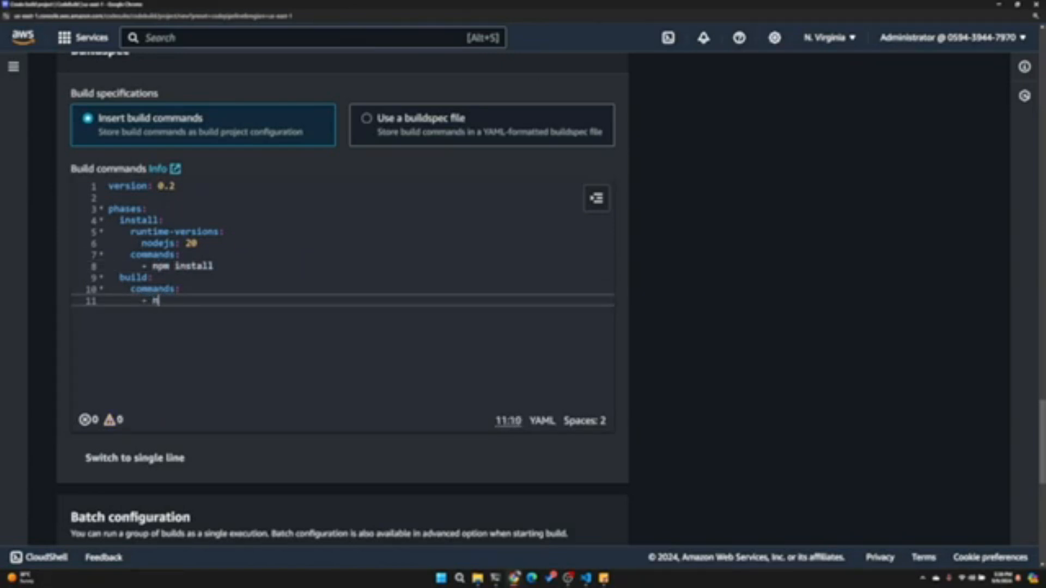
text(pm run build)
- Add a top-level artifacts section with a files list below the build phase
scroll(343, 298, down, 1)
key(Return)
key(BackSpace)
key(BackSpace)
key(BackSpace)
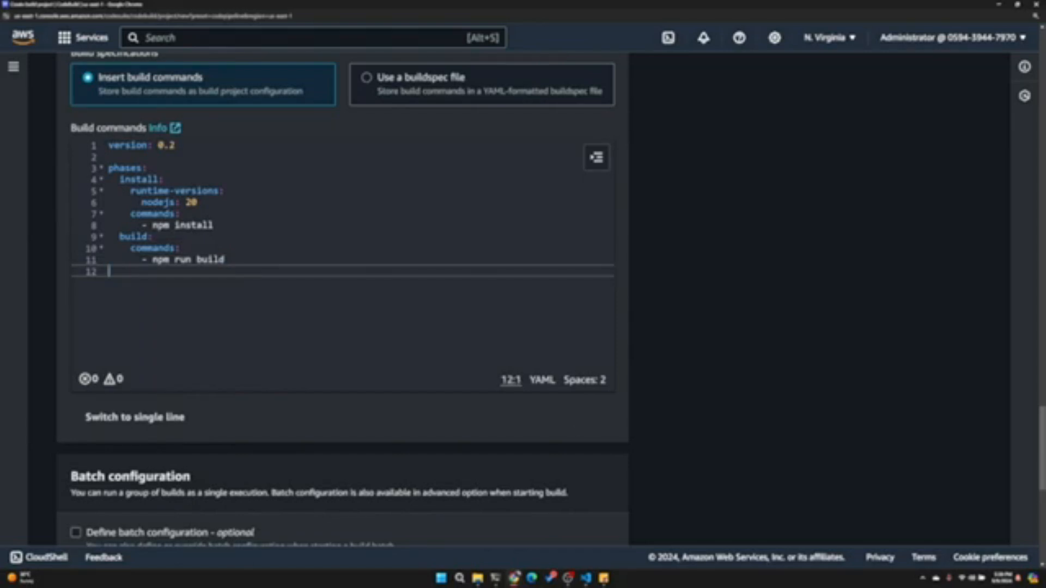
key(alt+Tab)
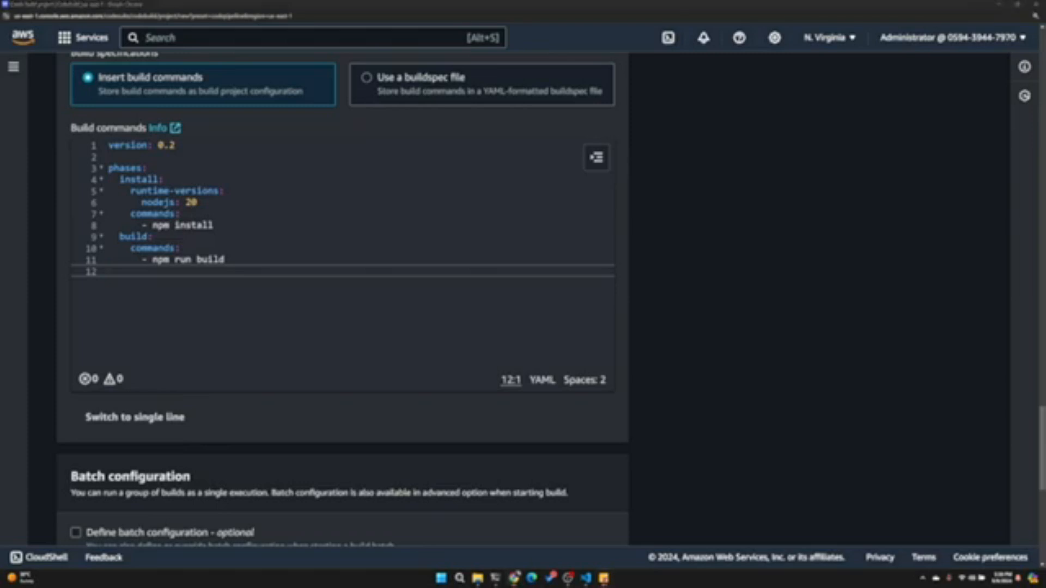
key(alt+Tab)
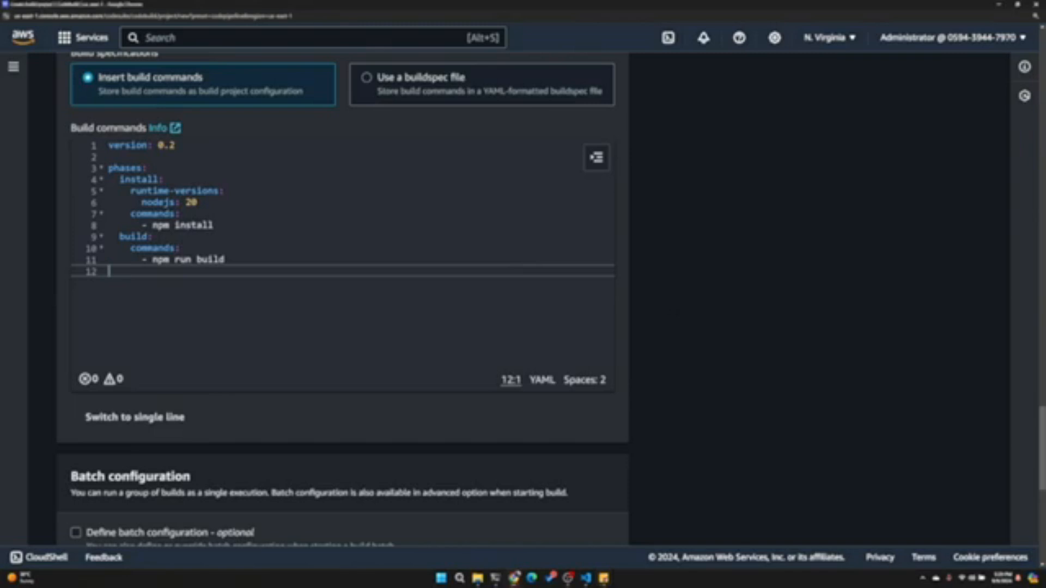
text(art)
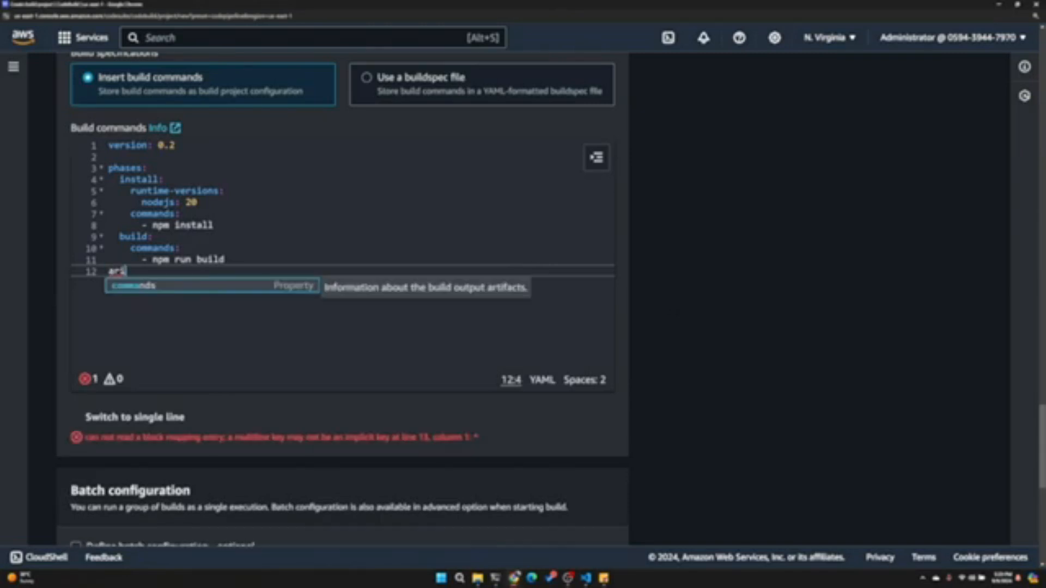
key(Return)
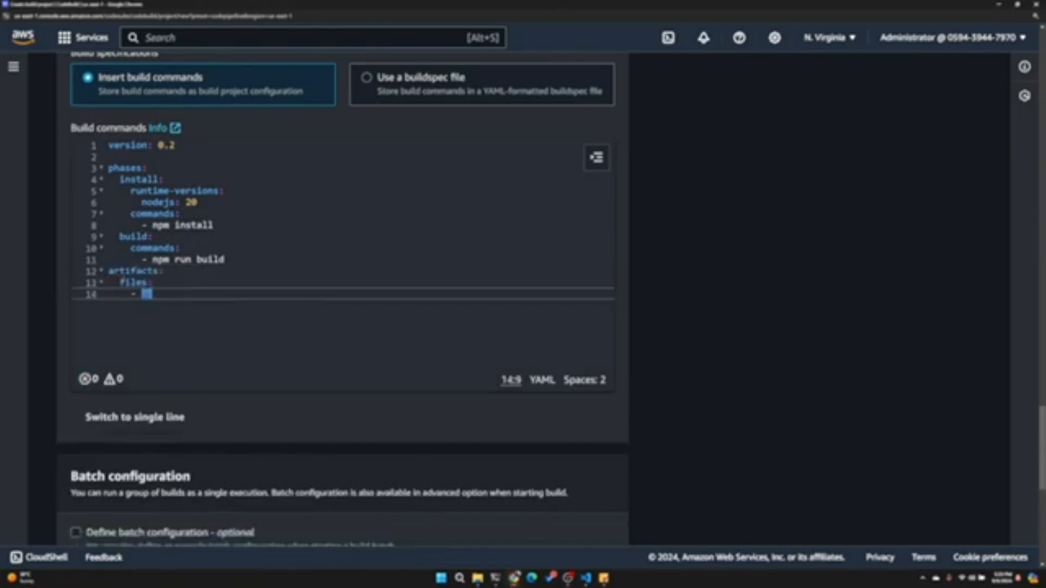
- Insert base-directory: build into the artifacts section above the files list
key(Up)
key(Up)
key(Right)
key(Right)
key(Return)
key(Tab)
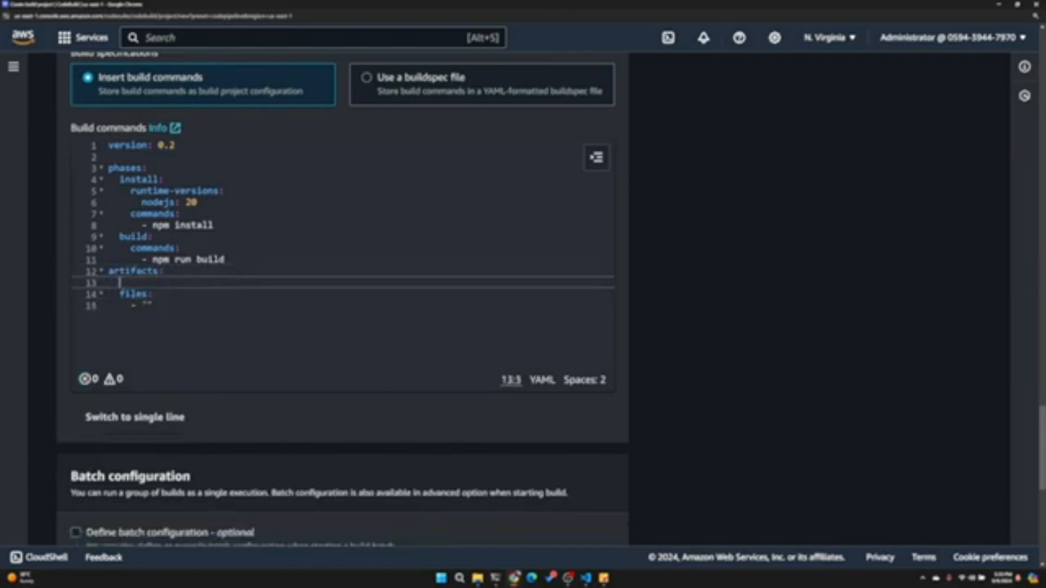
text(ba)
key(Return)
text(build)
- Set the artifacts files entry to "**/*" and review the completed buildspec
key(Down)
key(Down)
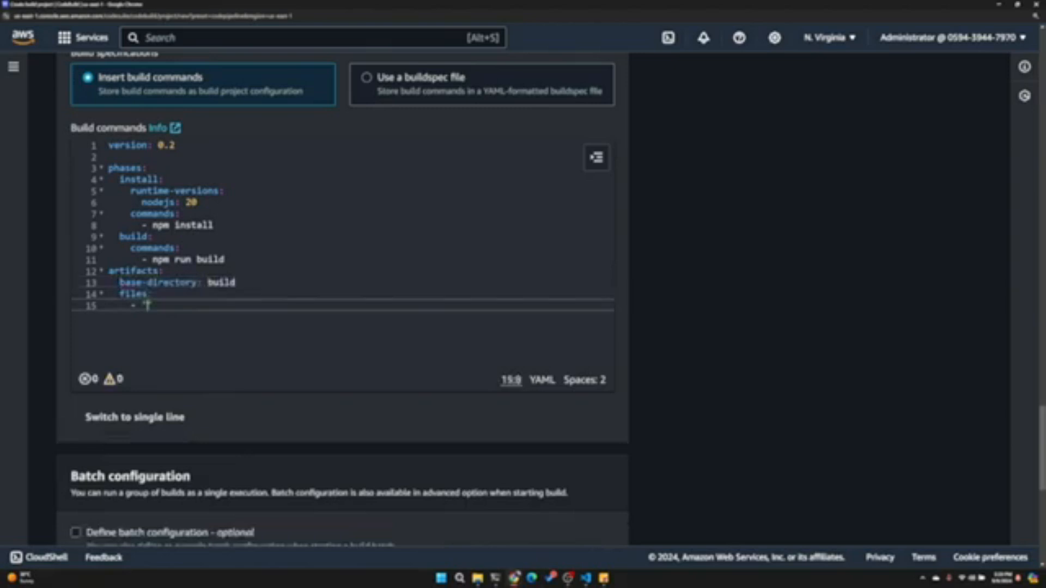
text(**/*)
scroll(236, 231, down, 3)
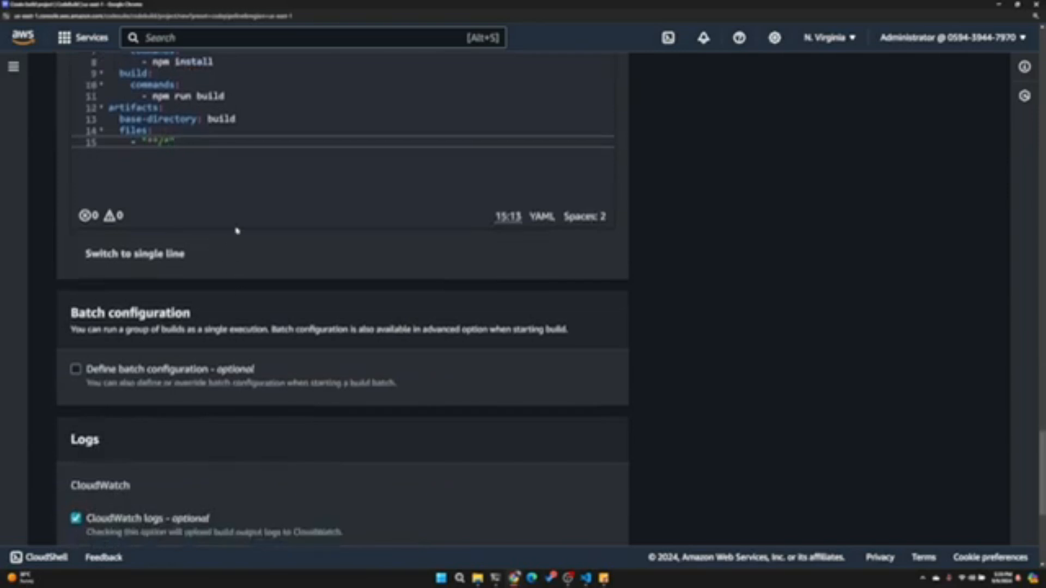
scroll(235, 230, up, 5)
scroll(236, 230, down, 2)
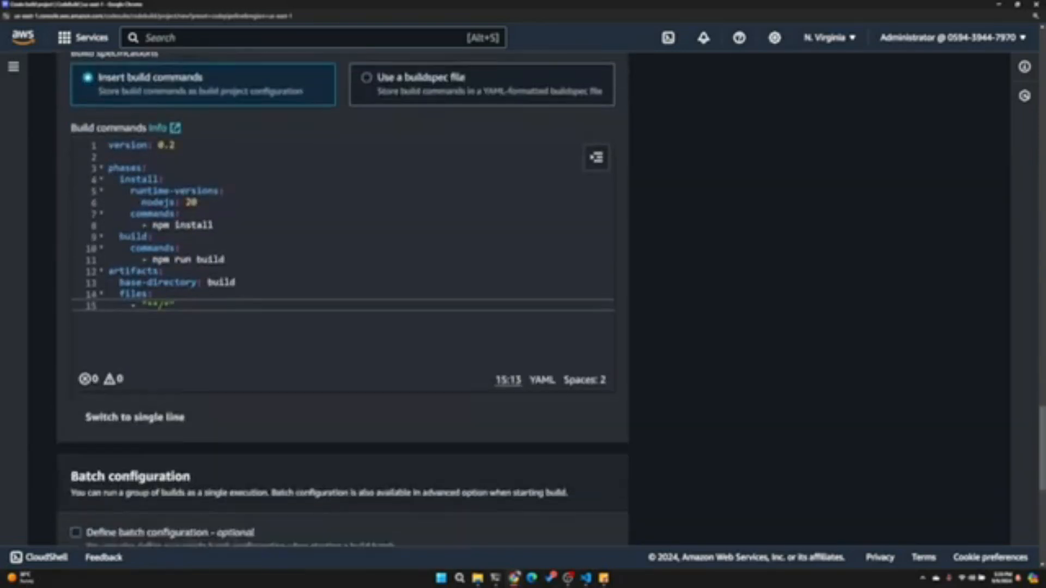
- Keep CloudWatch logs enabled and set the log group name to StaticWebsiteCICDProjectBuildLogs
scroll(224, 294, down, 7)
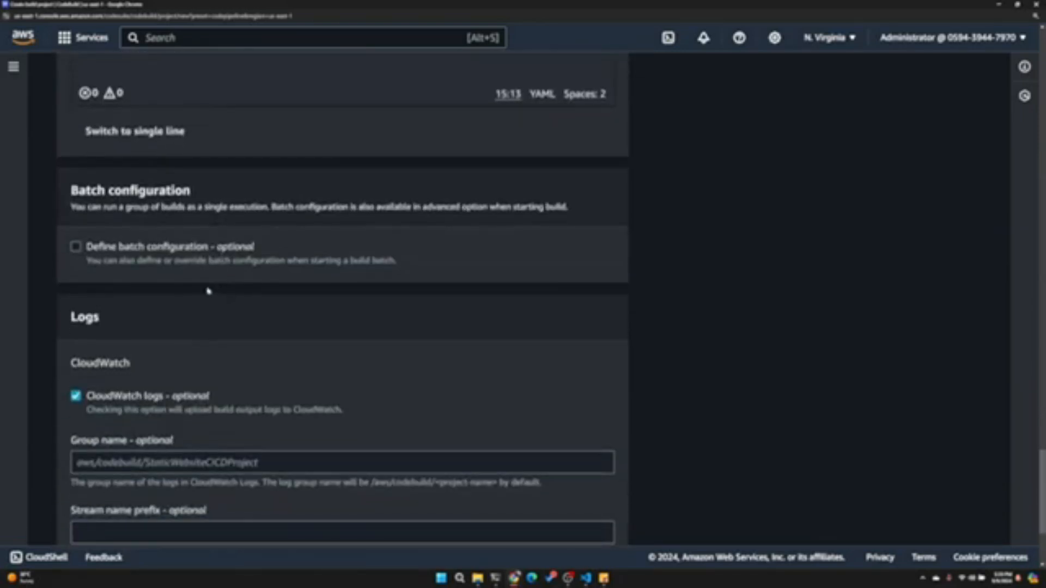
scroll(180, 284, down, 2)
click(180, 299)
text(StaticWebsiteCICDProjectServiceRole)
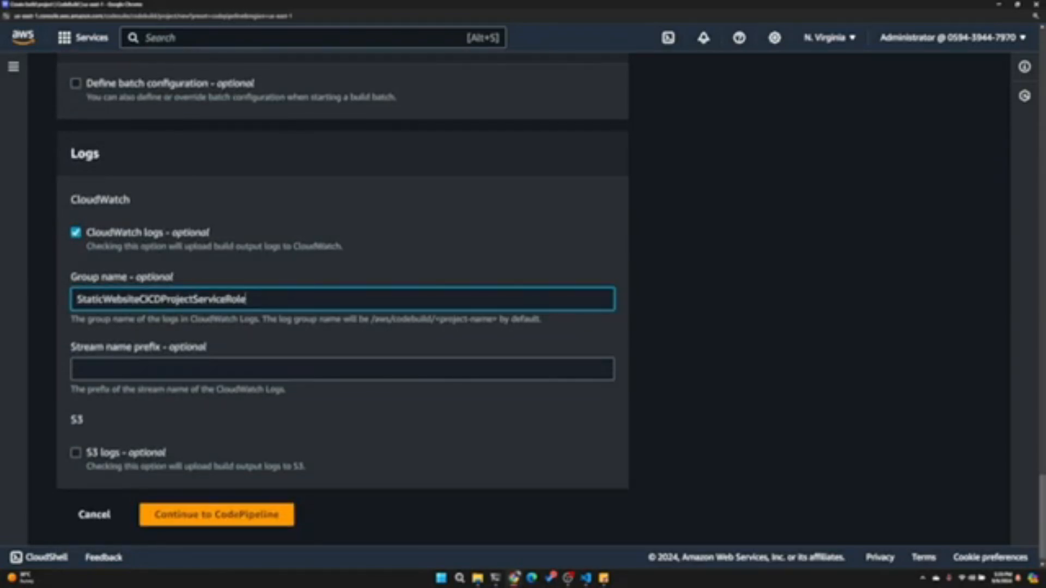
click(195, 299)
key(BackSpace)
text(S)
drag(196, 300, 245, 299)
key(BackSpace)
text(BuildLogs)
- Set the CloudWatch stream name prefix to StaticWebsiteCICDProjectBuildLogsStream, reusing the log group name
key(ctrl+a)
key(ctrl+c)
click(200, 370)
key(ctrl+v)
text(Stream)
key(ctrl+a)
- Submit the build project with S3 logs disabled and leave its form to return to the pipeline's build stage
scroll(197, 504, down, 1)
scroll(197, 504, up, 15)
scroll(198, 504, down, 13)
scroll(202, 500, down, 2)
click(202, 499)
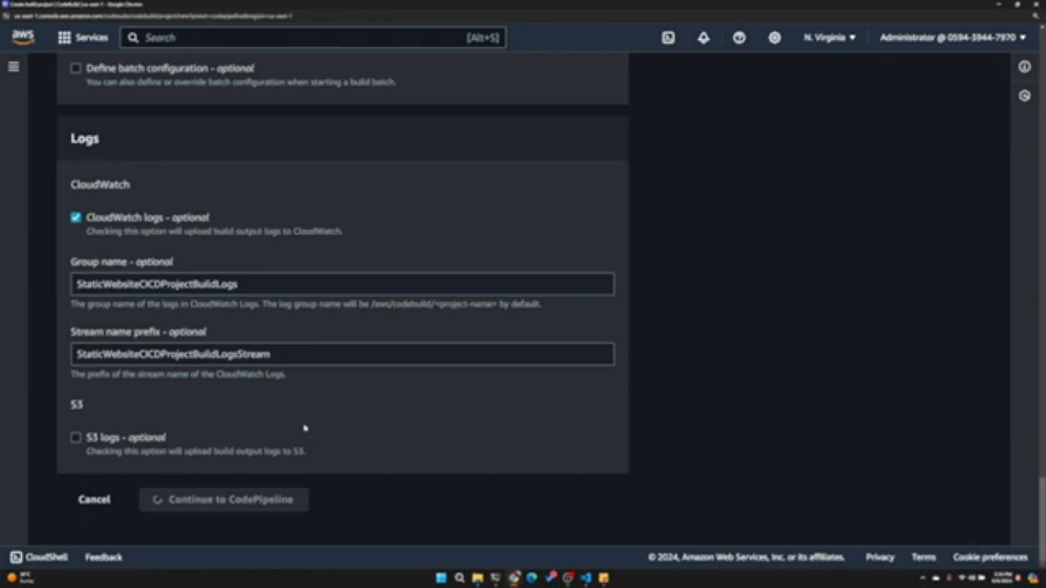
scroll(304, 428, up, 15)
scroll(344, 300, up, 20)
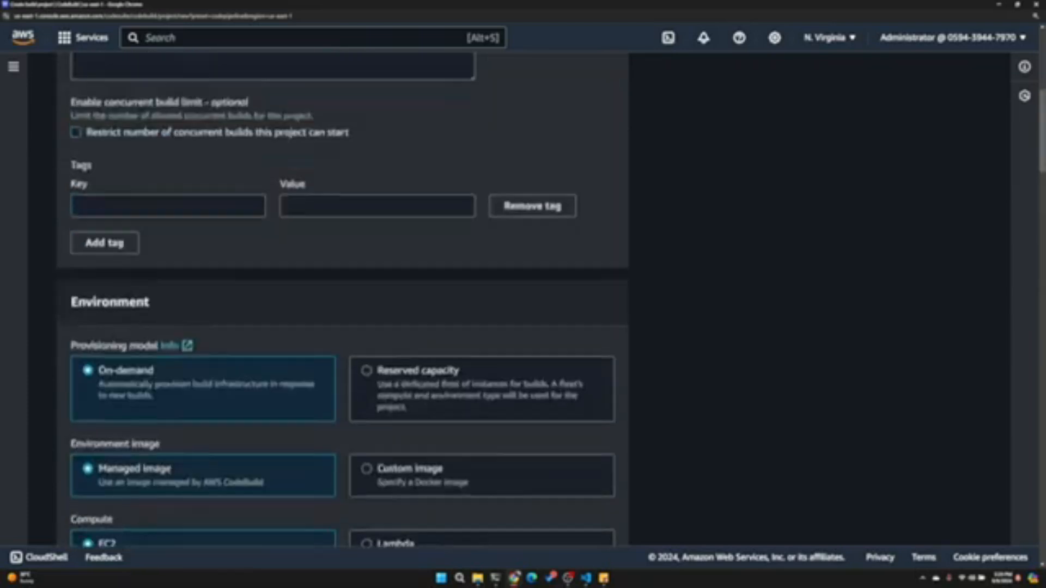
scroll(344, 299, up, 7)
scroll(343, 300, down, 17)
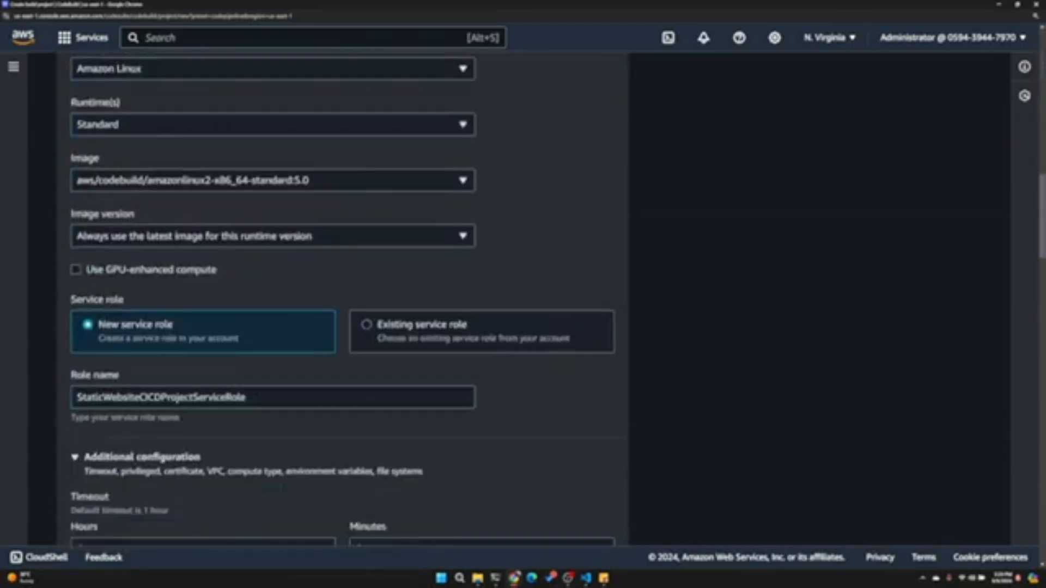
key(ctrl+w)
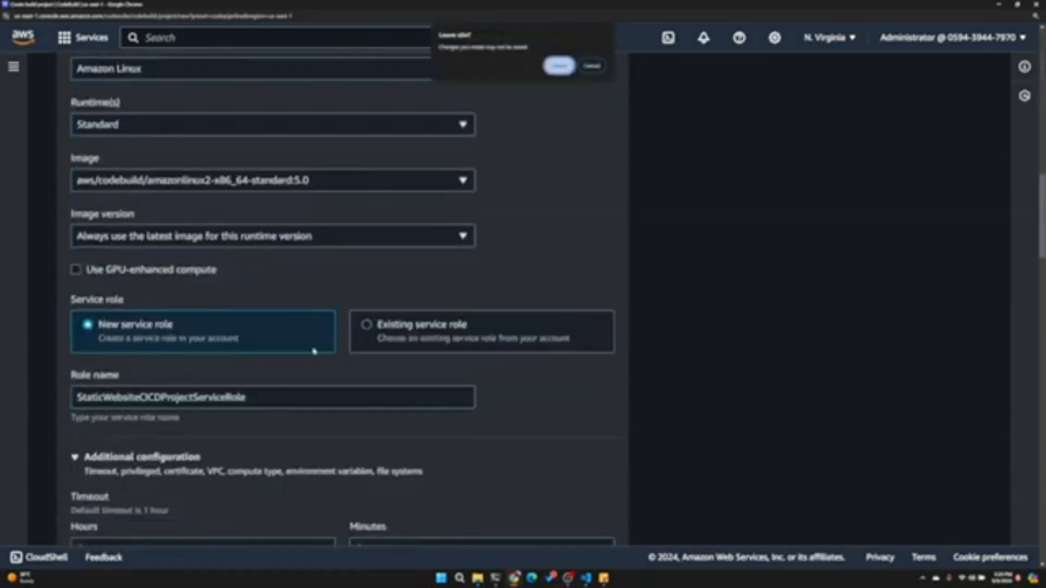
click(558, 65)
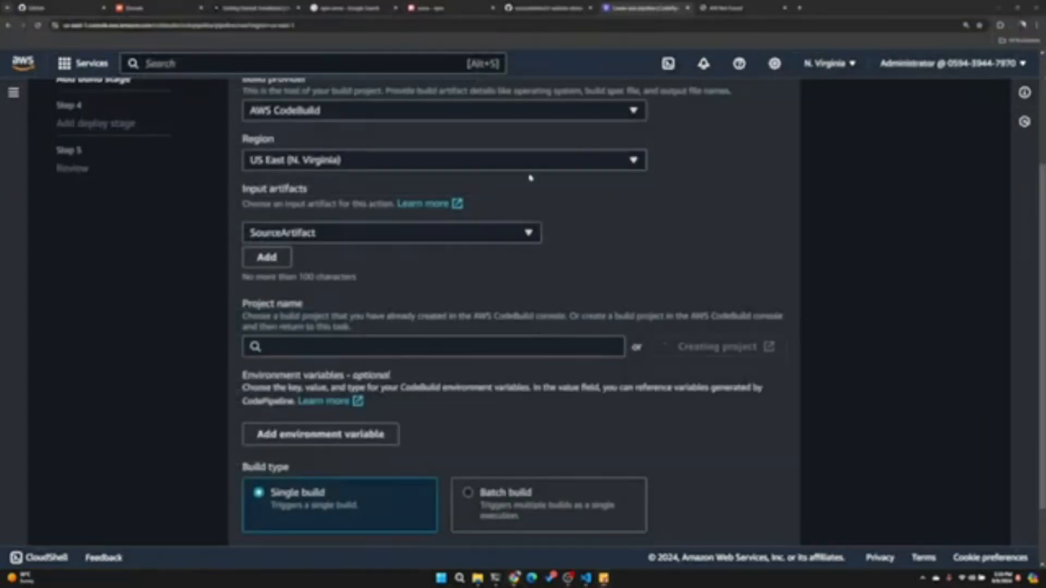
- Keep StaticWebsiteCICDProject with the Single build type and proceed to the deploy stage
scroll(420, 407, down, 3)
drag(303, 256, 507, 256)
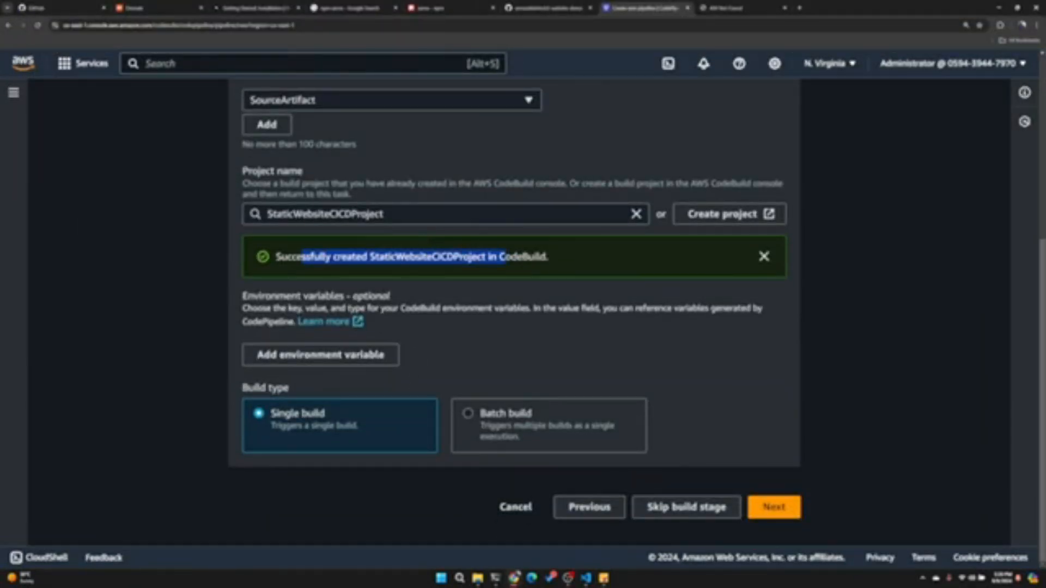
click(774, 508)
- Choose Amazon S3 as the deploy provider, keeping the US East (N. Virginia) region and BuildArtifact as input
click(374, 273)
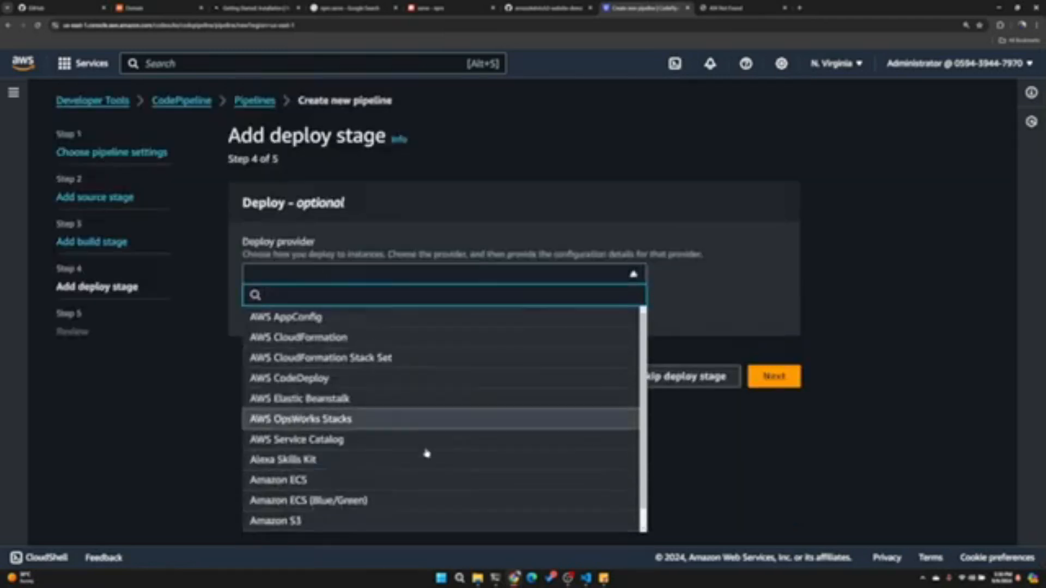
click(297, 519)
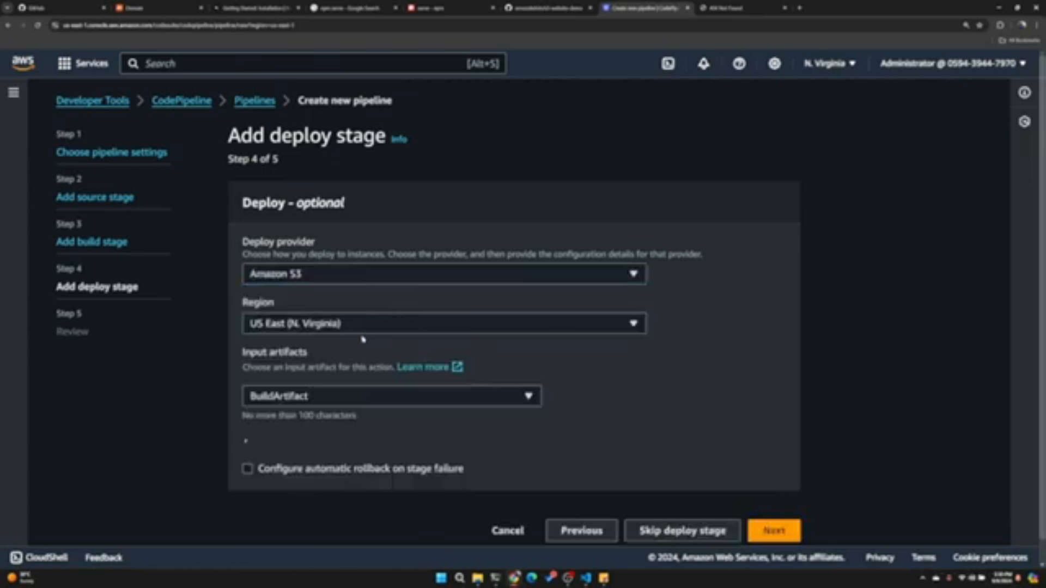
scroll(364, 343, down, 1)
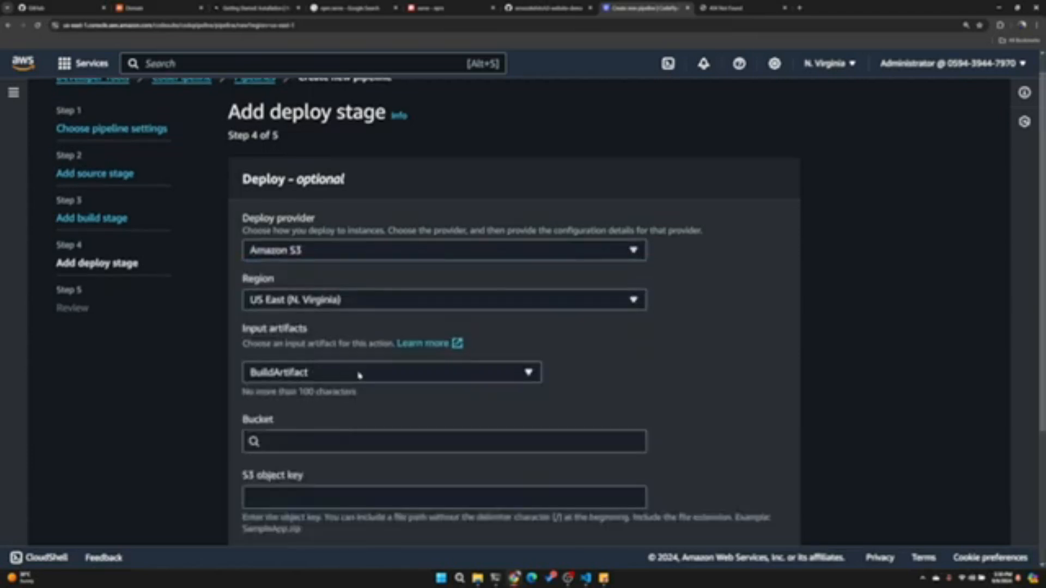
scroll(359, 375, down, 2)
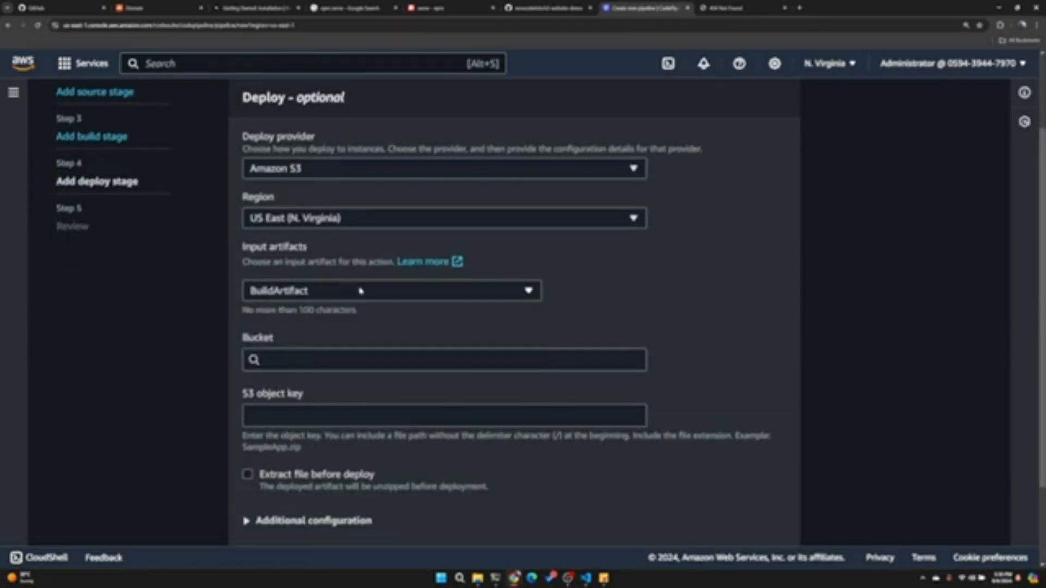
- Set cartinary.shop as the deploy bucket and have the artifact file extracted before deployment
click(359, 349)
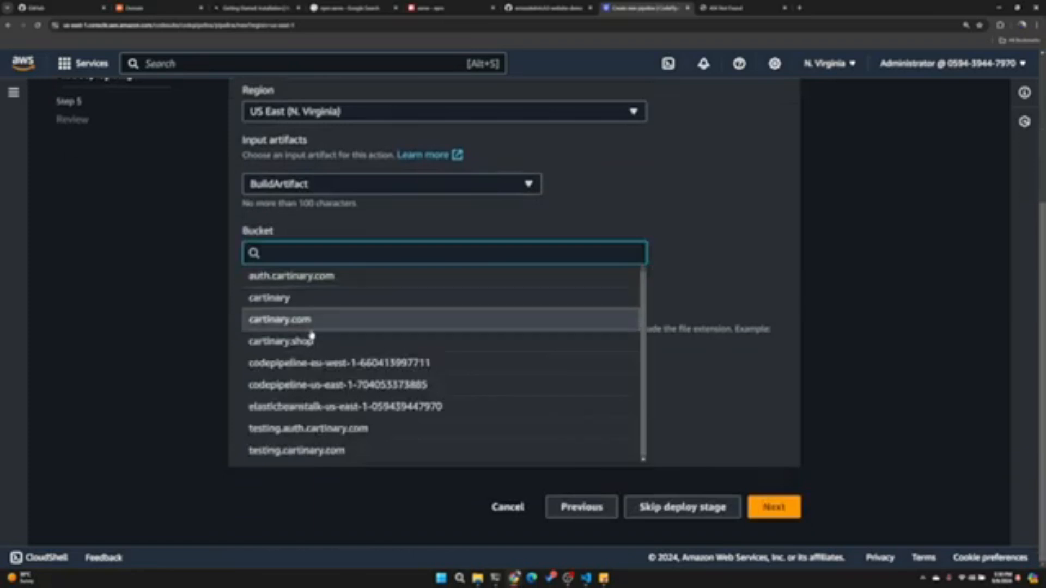
click(306, 342)
click(329, 309)
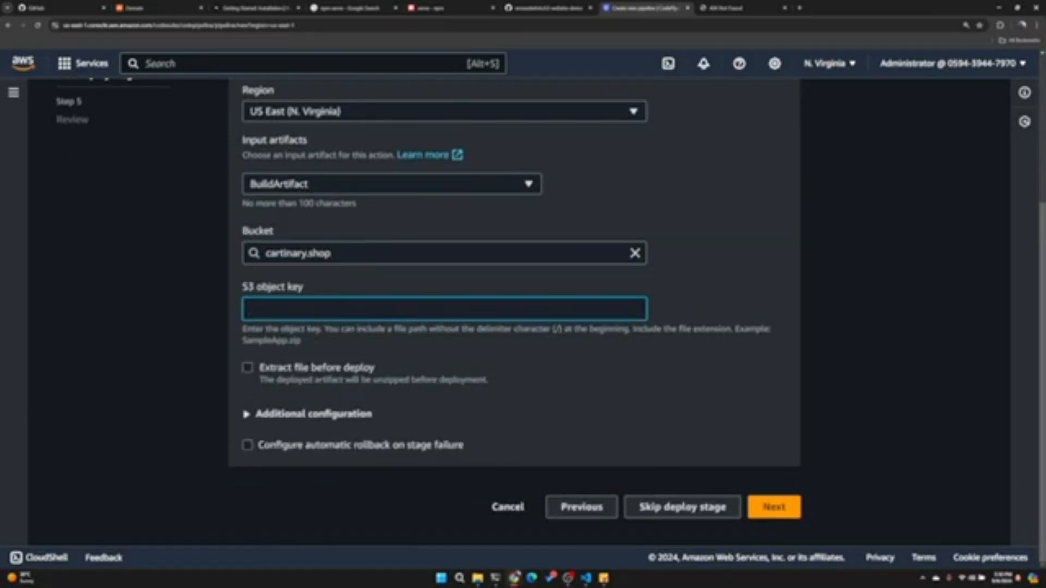
click(290, 374)
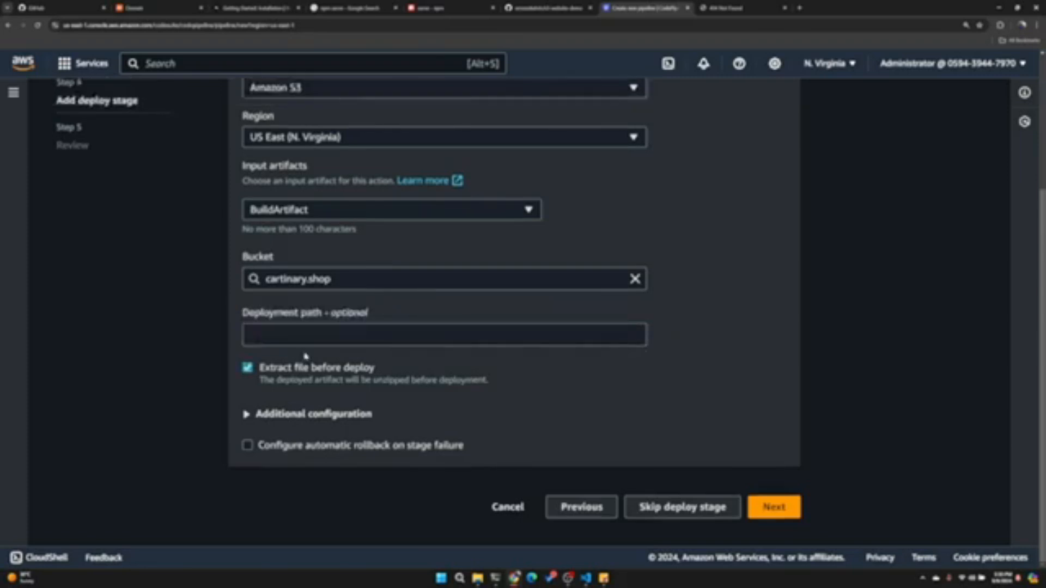
- Leave the additional deploy configuration empty and, after reviewing the stages, create the pipeline
click(309, 416)
scroll(349, 360, down, 4)
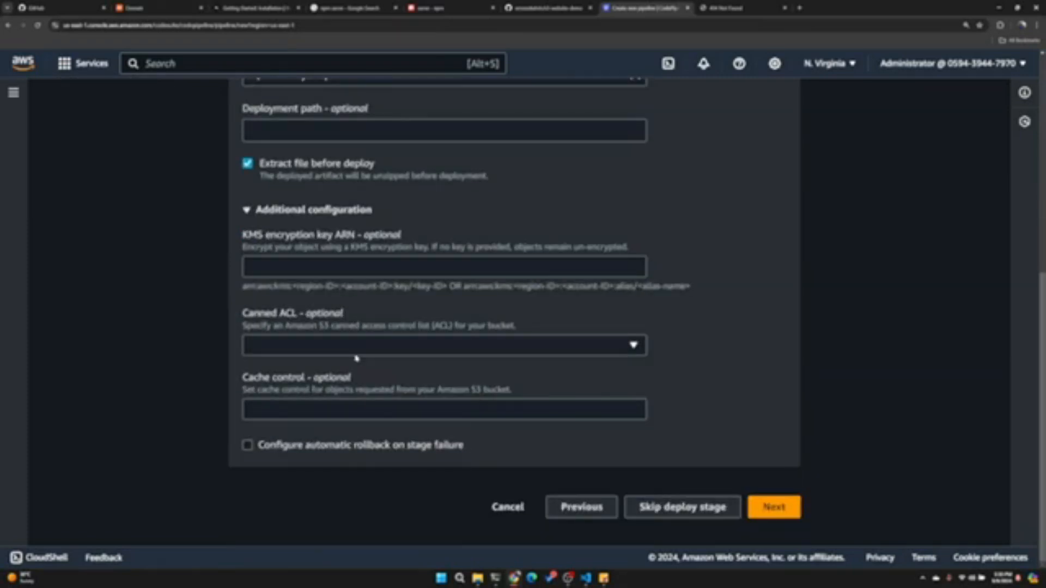
click(784, 505)
scroll(428, 337, down, 20)
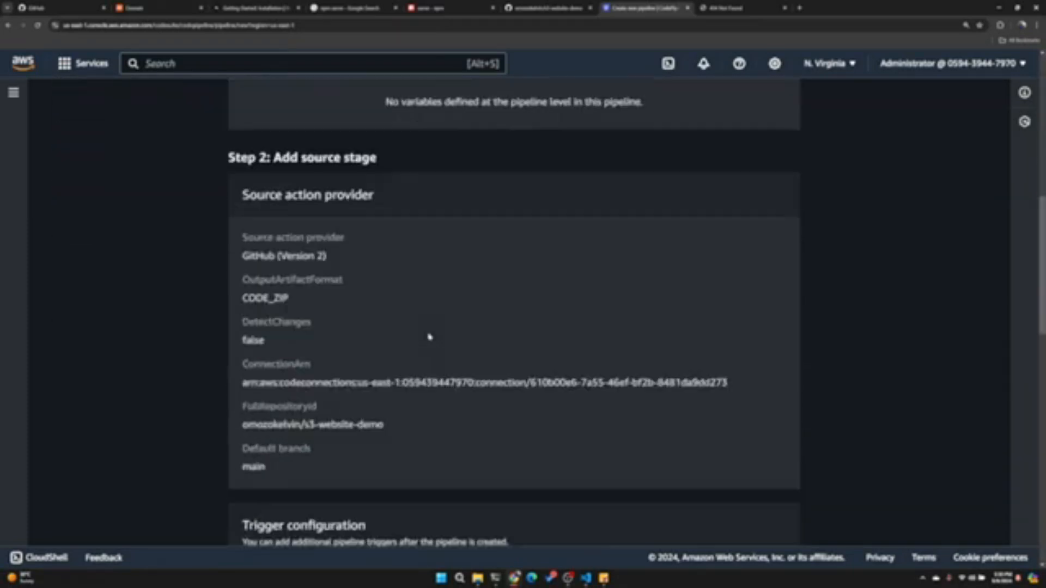
click(721, 500)
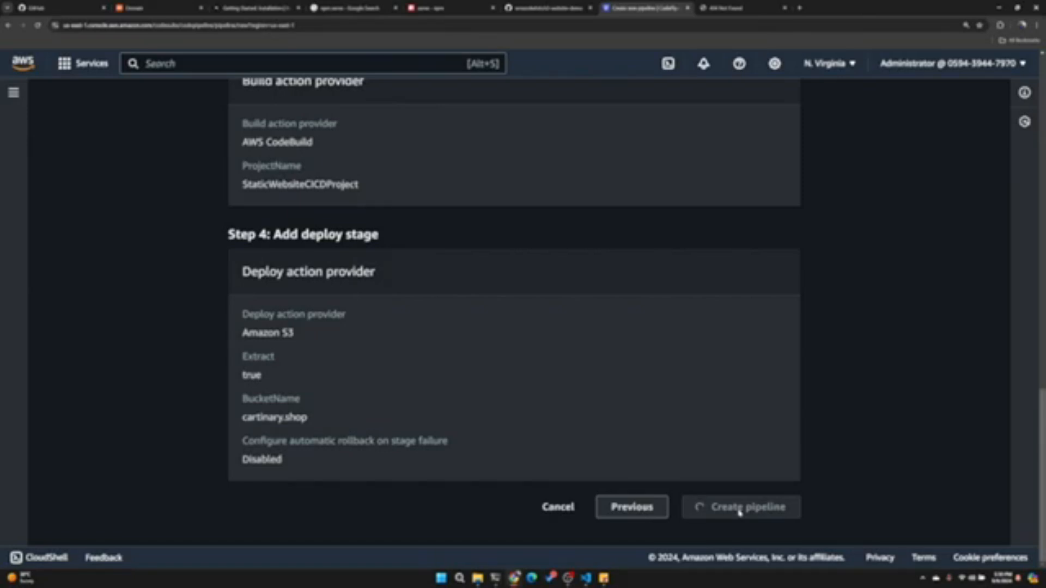
- Open the S3 service in a new tab and view the objects of the cartinary.shop bucket
scroll(299, 262, up, 13)
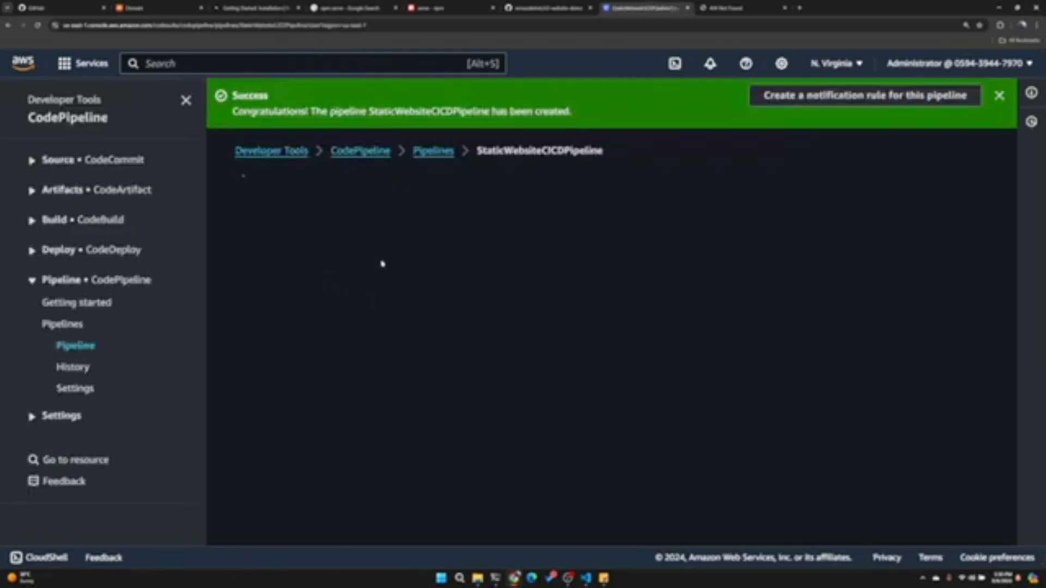
scroll(388, 238, down, 5)
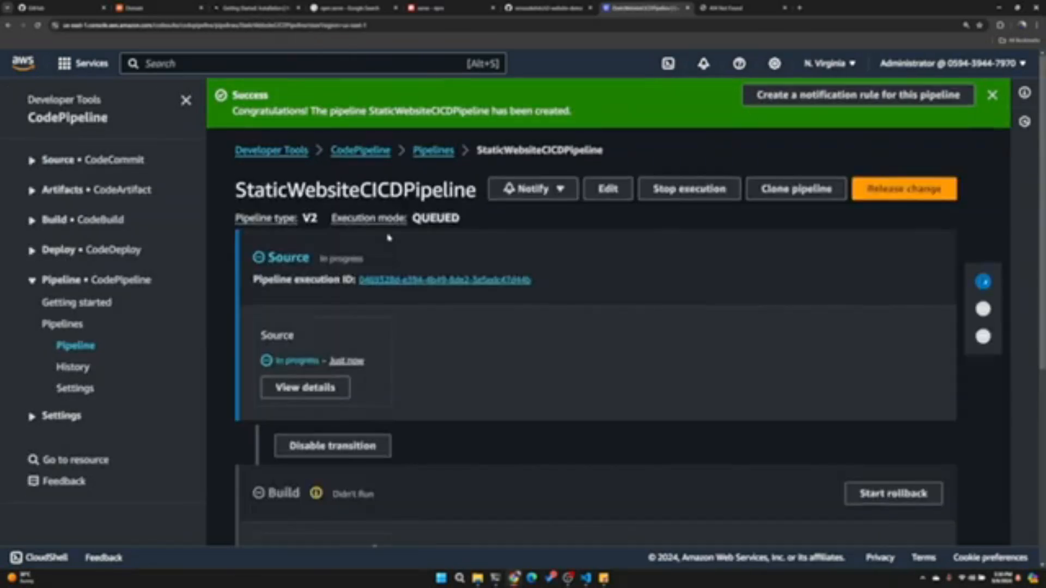
scroll(324, 161, up, 5)
text(s3)
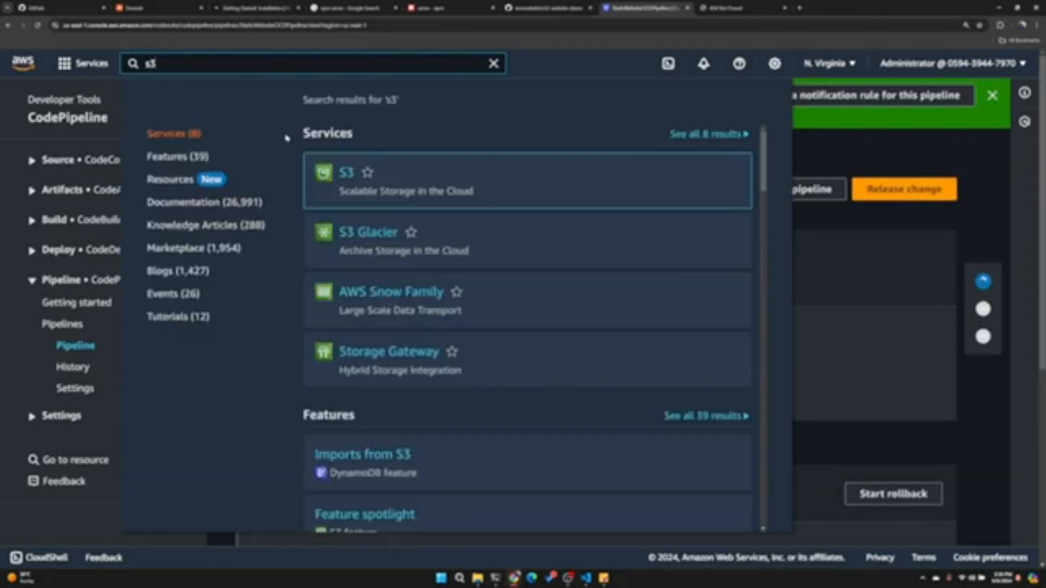
middle_click(346, 172)
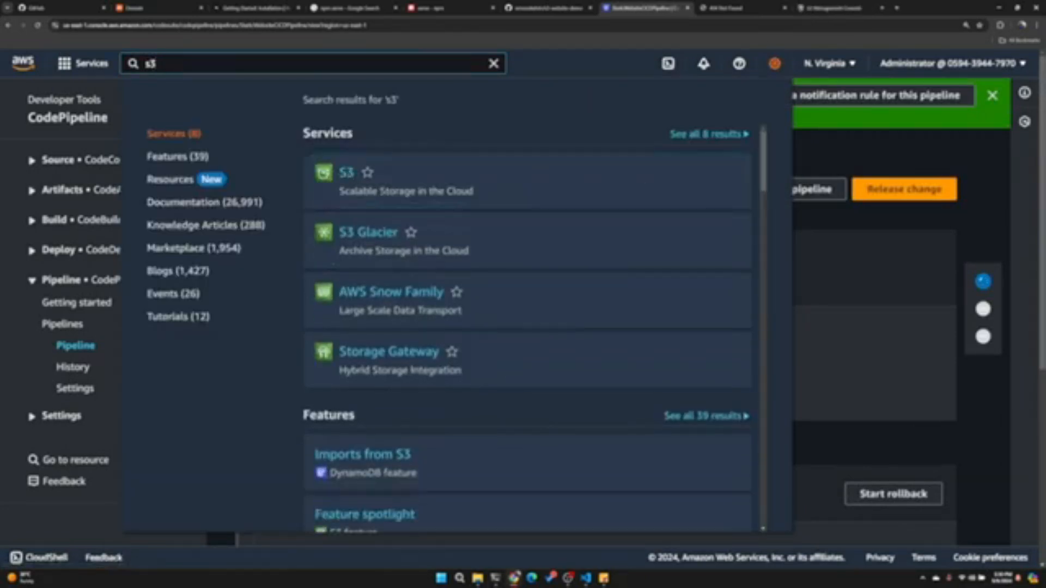
click(749, 8)
key(ctrl+r)
drag(858, 11, 763, 21)
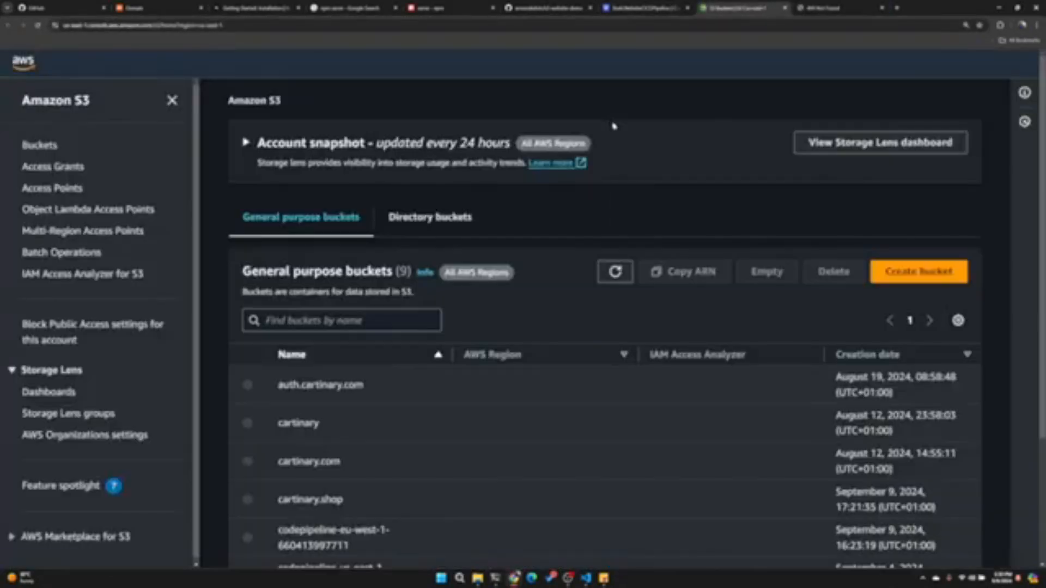
scroll(355, 351, down, 2)
click(314, 378)
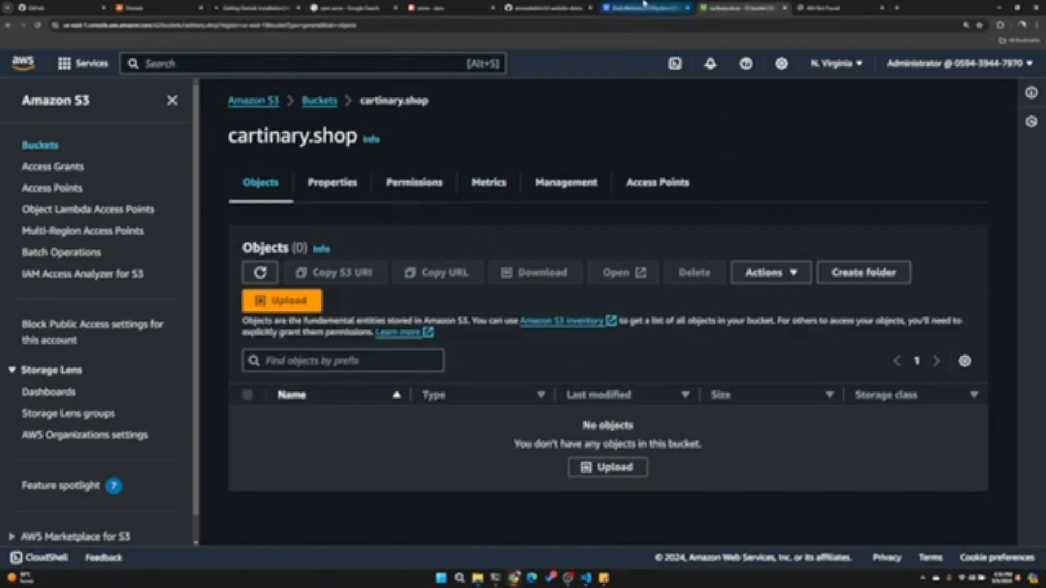
- Check the cartinary.shop website endpoint page, enlarging it to read the error details for the index.html key
click(839, 8)
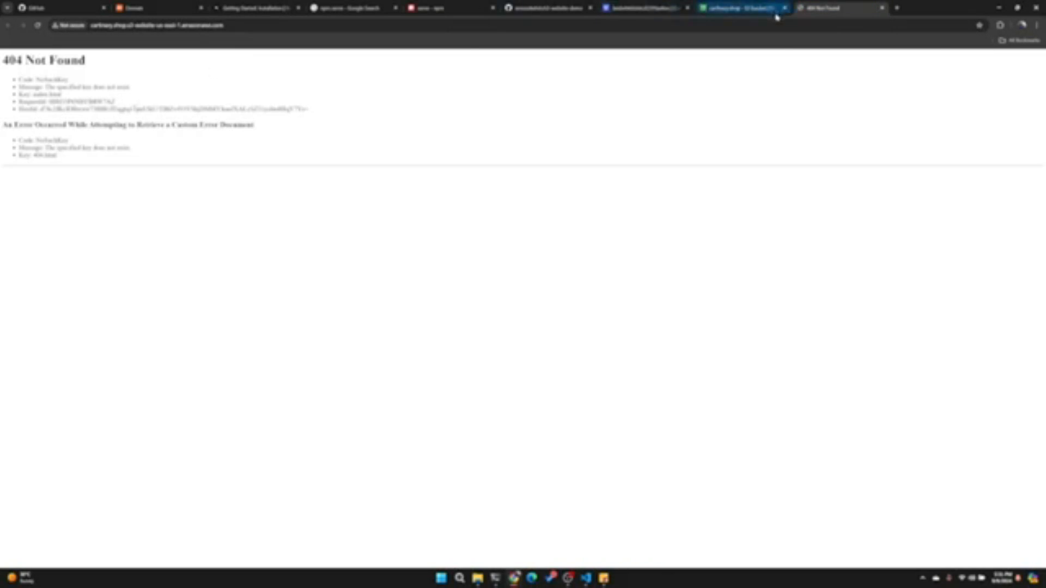
drag(79, 101, 23, 94)
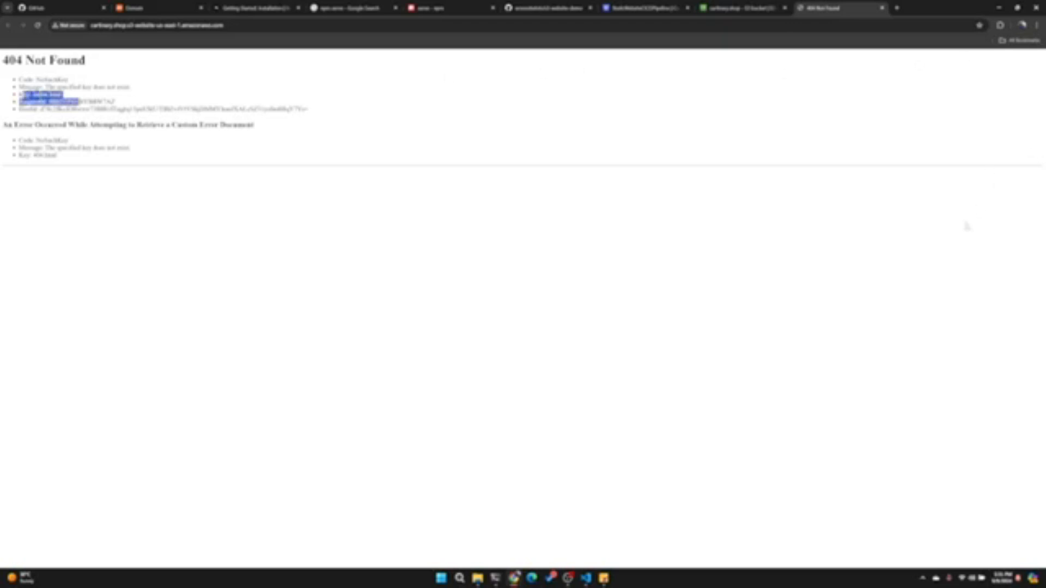
click(1037, 25)
click(1017, 194)
click(1016, 194)
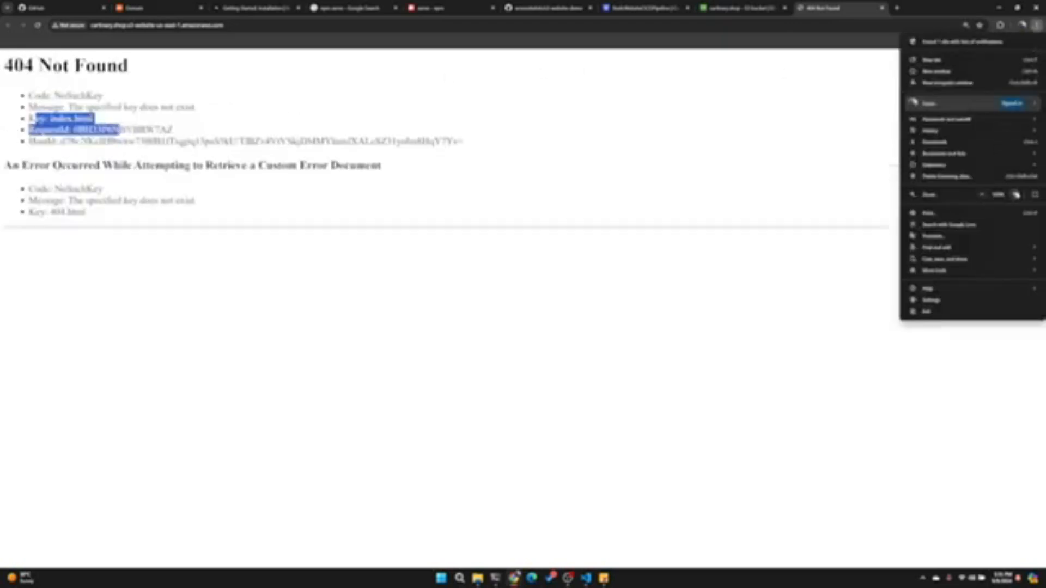
click(1016, 195)
click(606, 211)
- Return to StaticWebsiteCICDPipeline and check the progress of its source and build stages
click(767, 8)
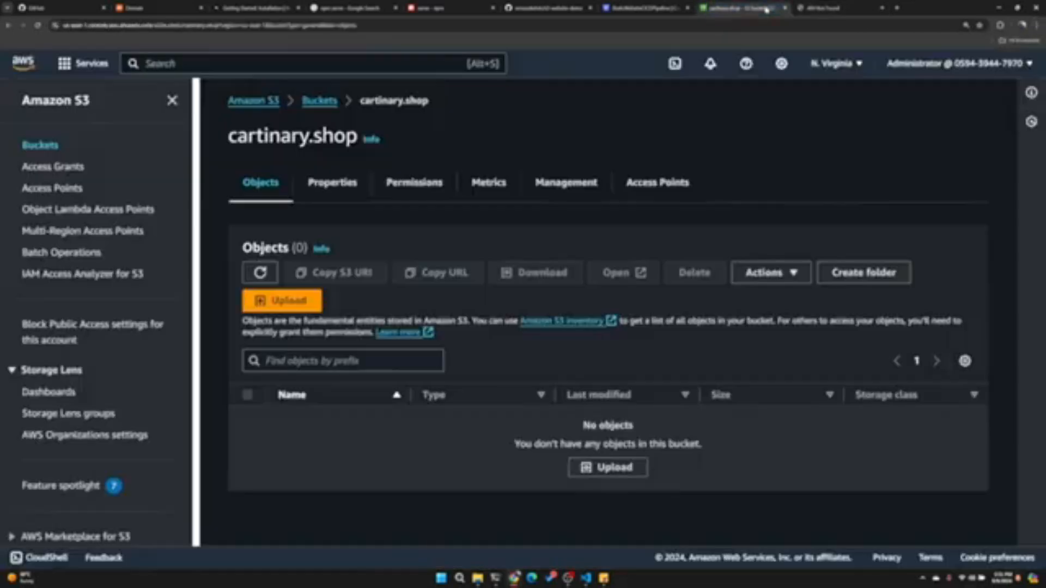
click(637, 10)
scroll(463, 336, down, 2)
click(914, 280)
scroll(470, 313, down, 3)
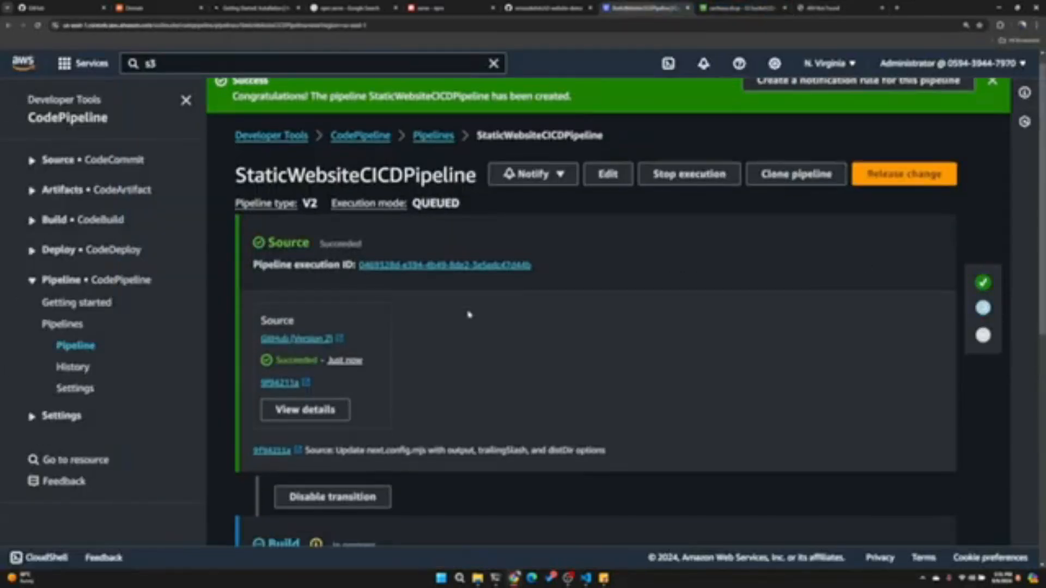
scroll(231, 229, up, 3)
drag(263, 255, 526, 340)
scroll(526, 338, down, 3)
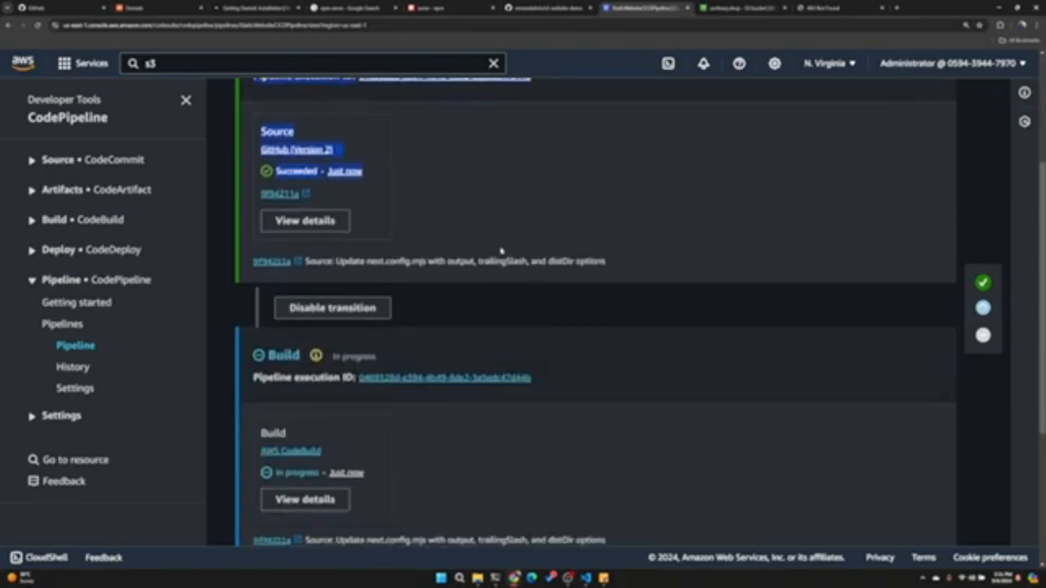
scroll(300, 301, down, 3)
drag(259, 214, 373, 249)
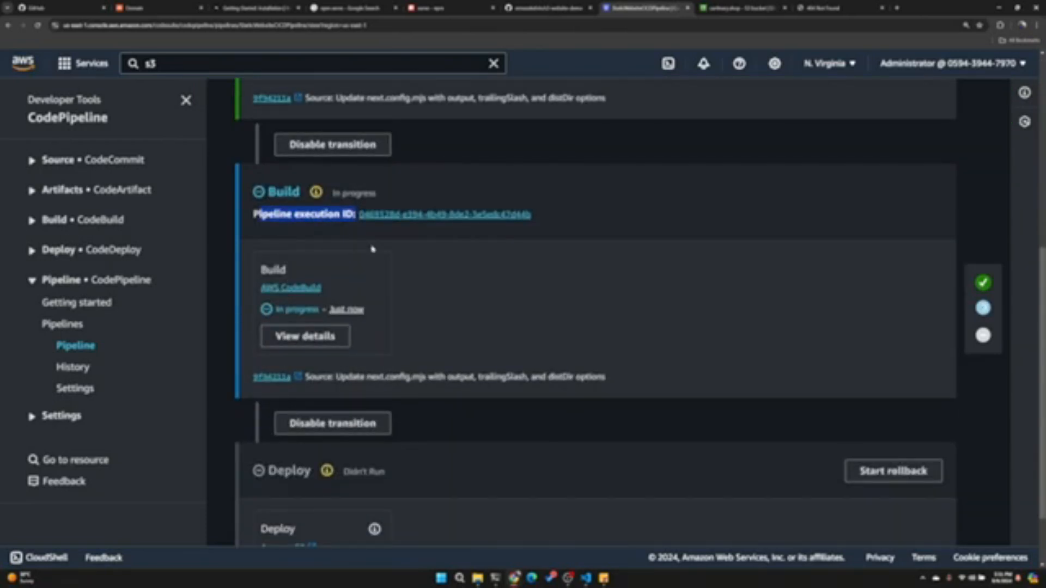
- Read the build action's execution log, open the entire log in a separate tab, and return to the pipeline
click(321, 335)
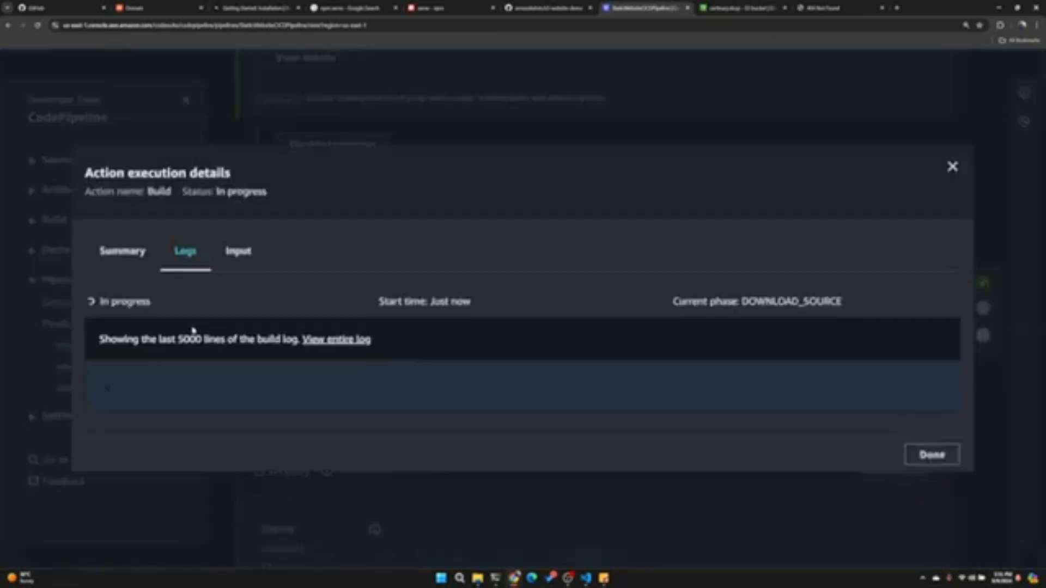
scroll(324, 339, down, 1)
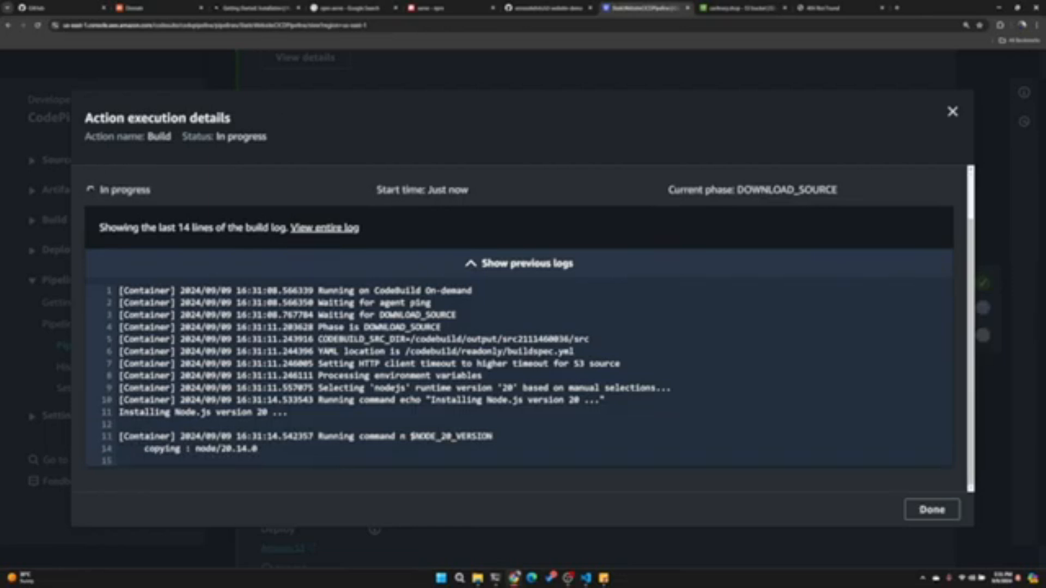
scroll(301, 297, down, 10)
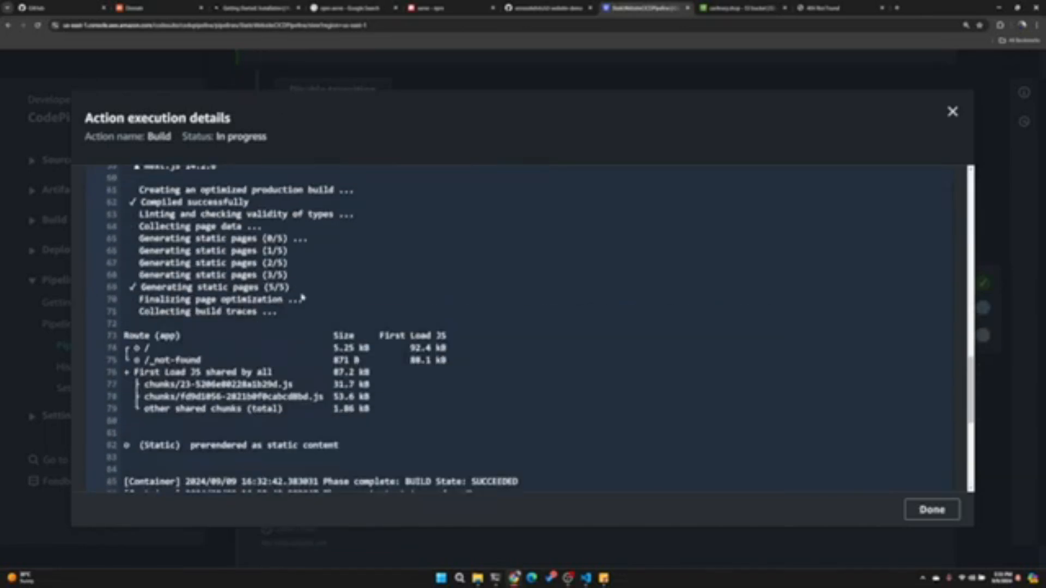
scroll(302, 297, up, 9)
scroll(303, 297, up, 8)
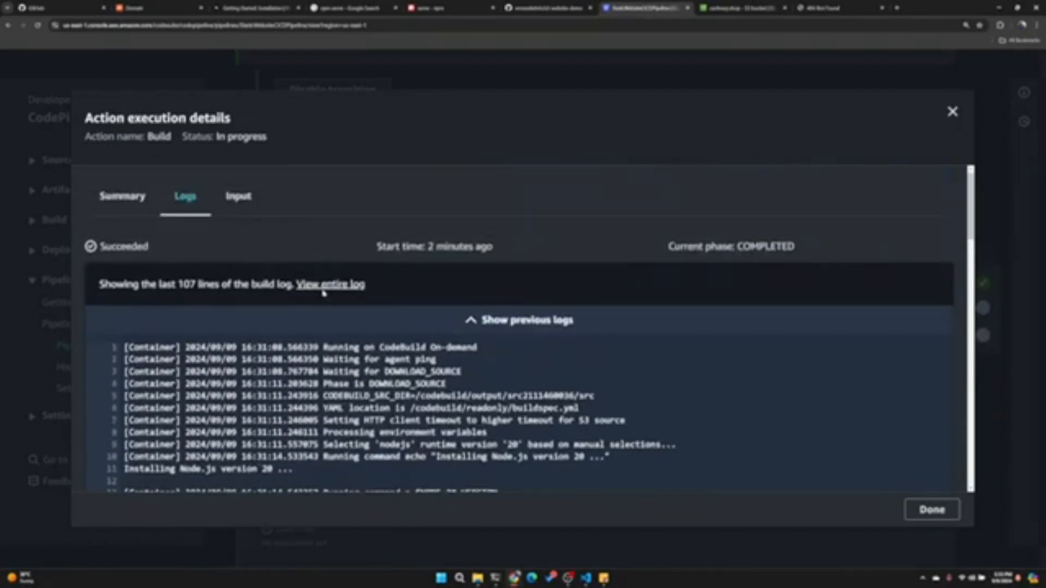
click(333, 286)
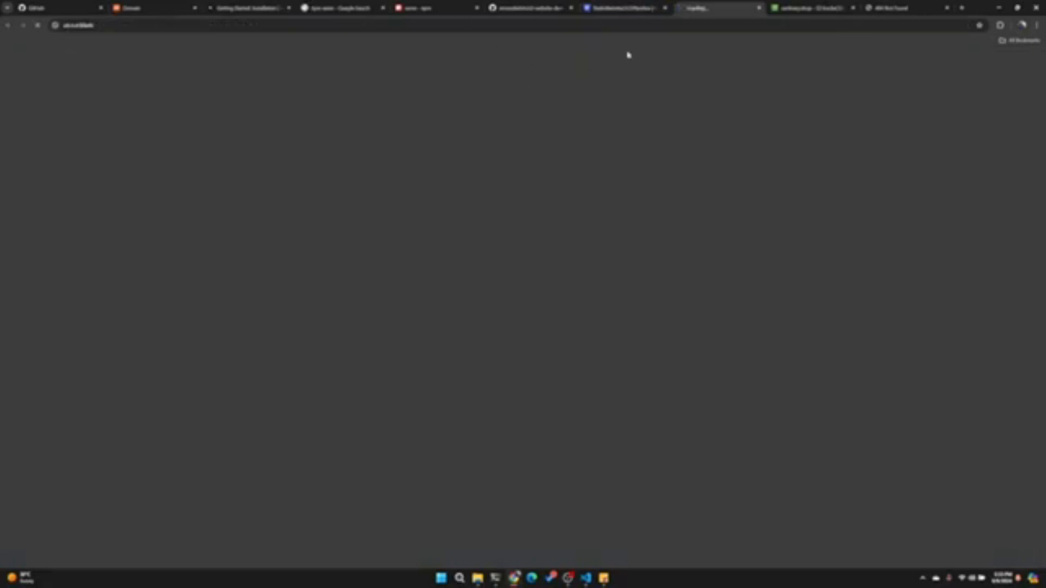
click(616, 9)
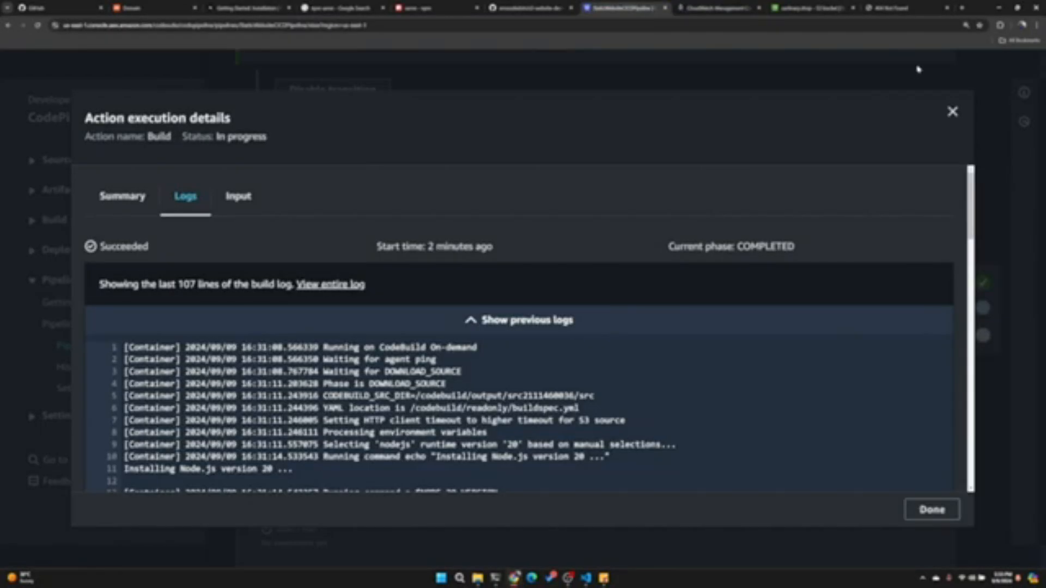
- Close the build action details and review the status of the source, build and deploy stages
click(948, 66)
scroll(969, 327, down, 2)
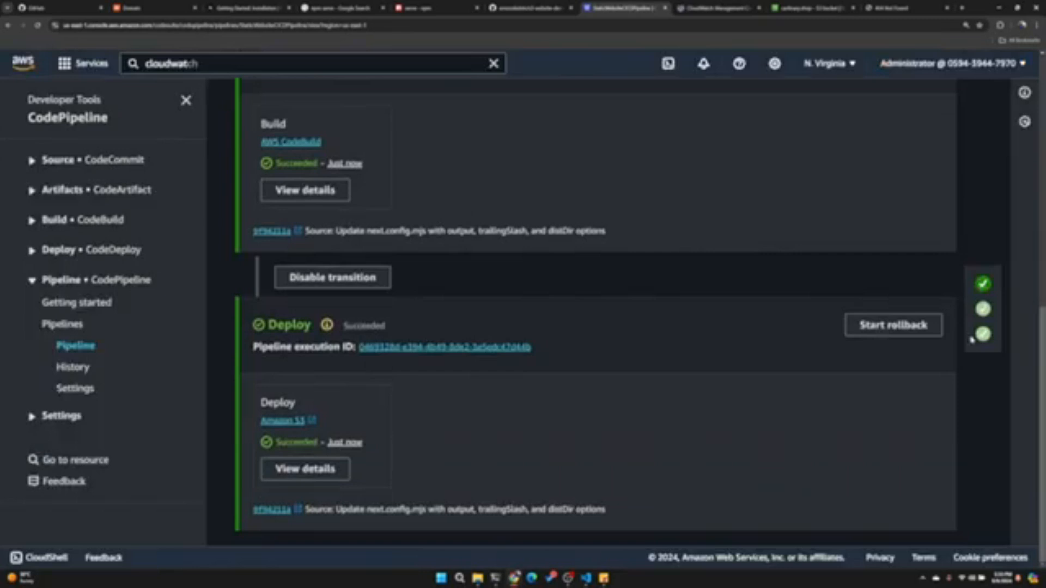
scroll(382, 382, up, 6)
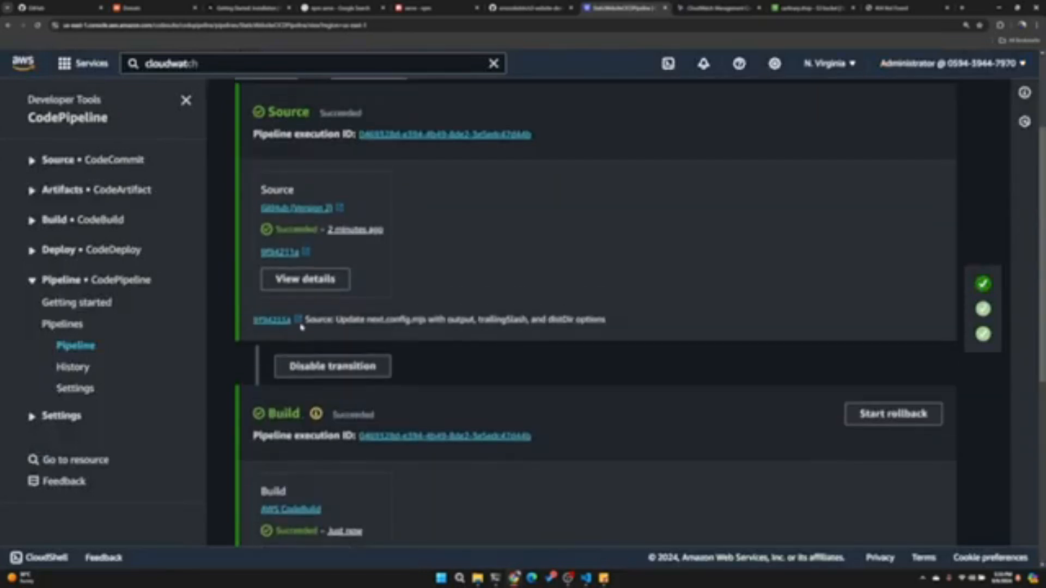
scroll(327, 309, down, 5)
- Refresh the object list of the cartinary.shop bucket and look over the deployed files
click(801, 8)
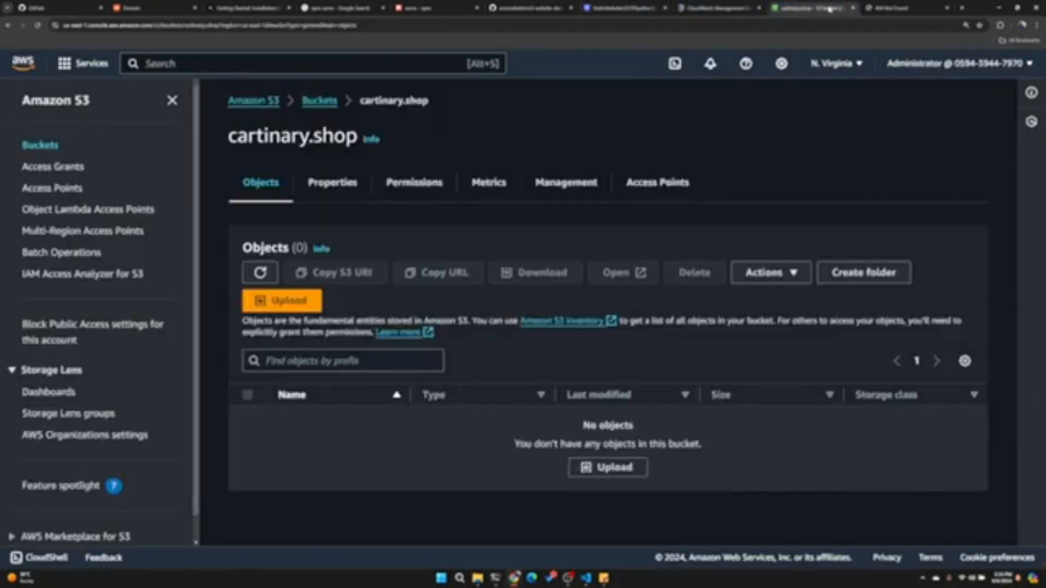
click(259, 272)
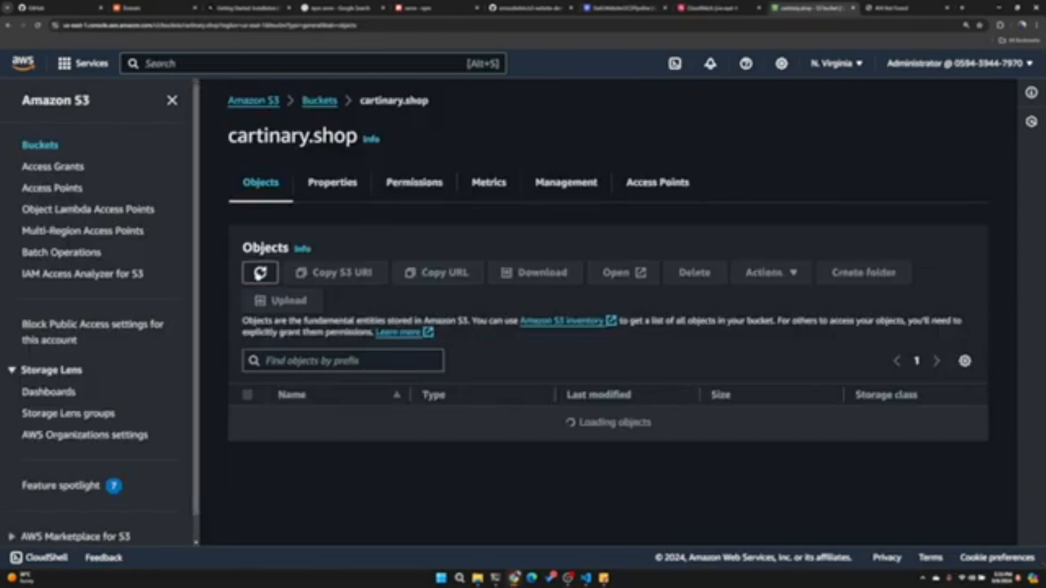
scroll(320, 354, down, 2)
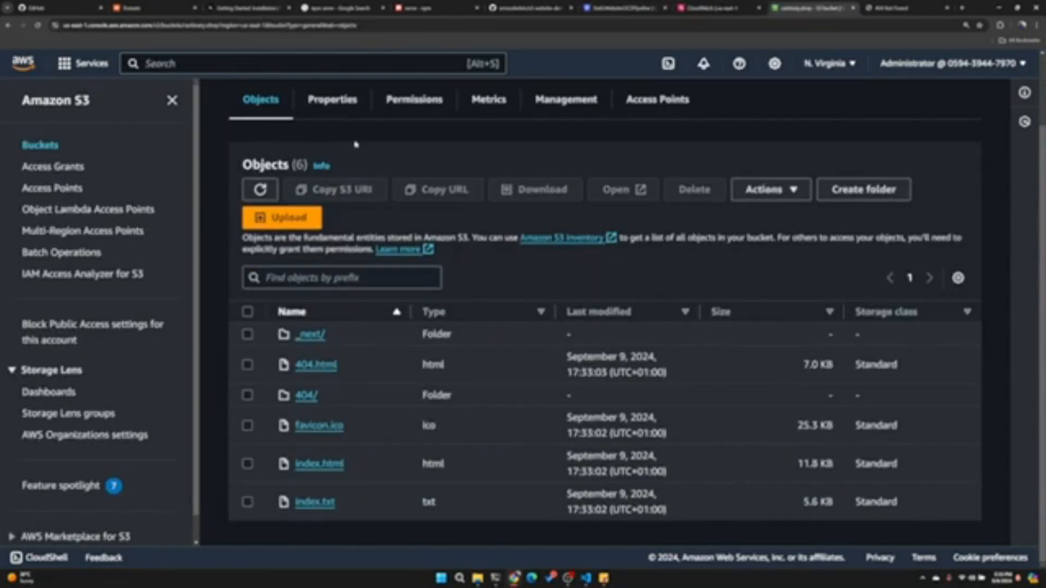
scroll(338, 131, up, 2)
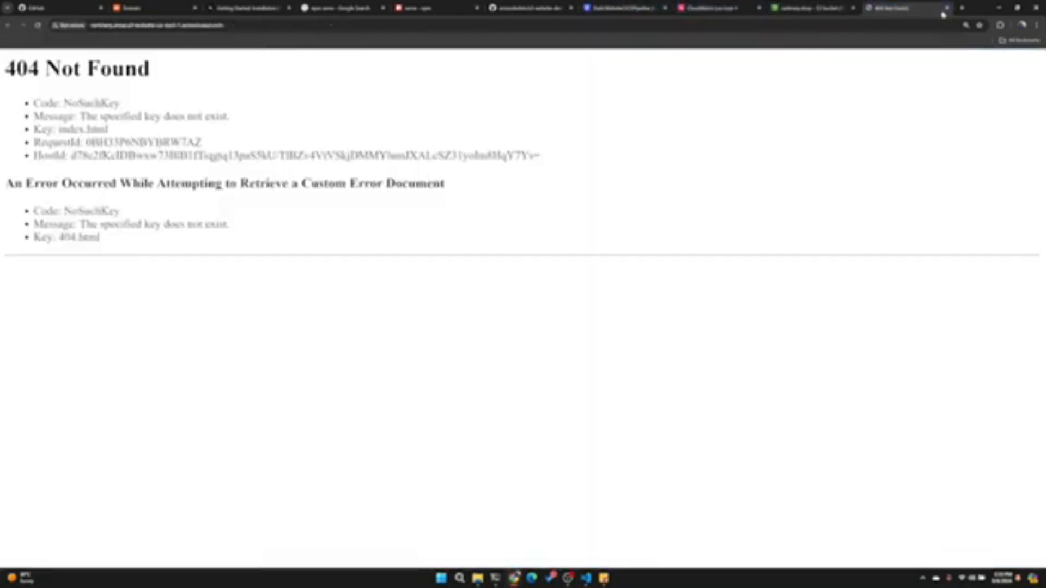
- Close the old error page, then view the deployed site through the bucket website endpoint in cartinary.shop's static website hosting properties
click(937, 8)
click(948, 8)
scroll(324, 147, down, 1)
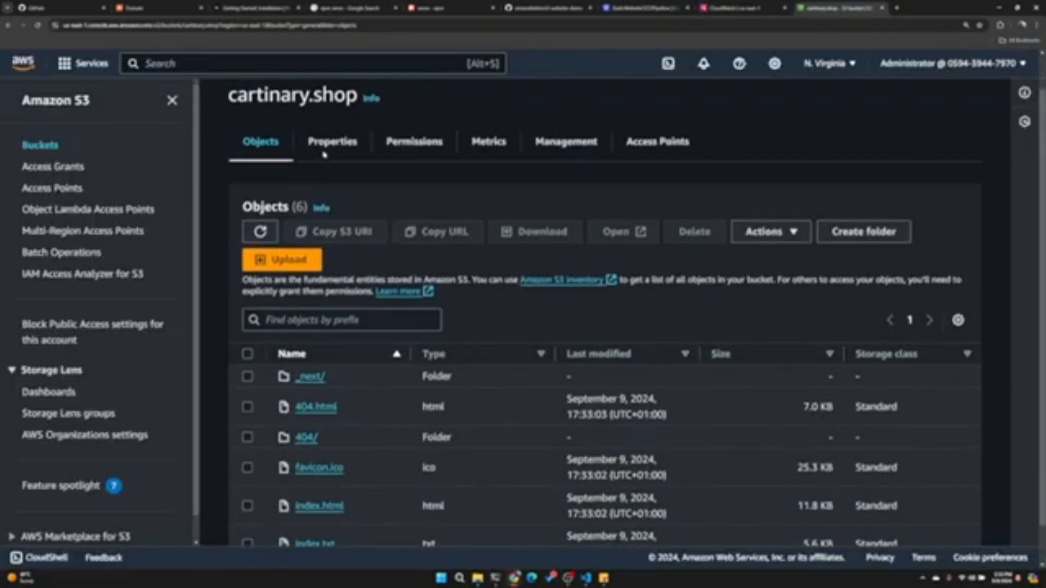
click(327, 142)
scroll(316, 360, down, 20)
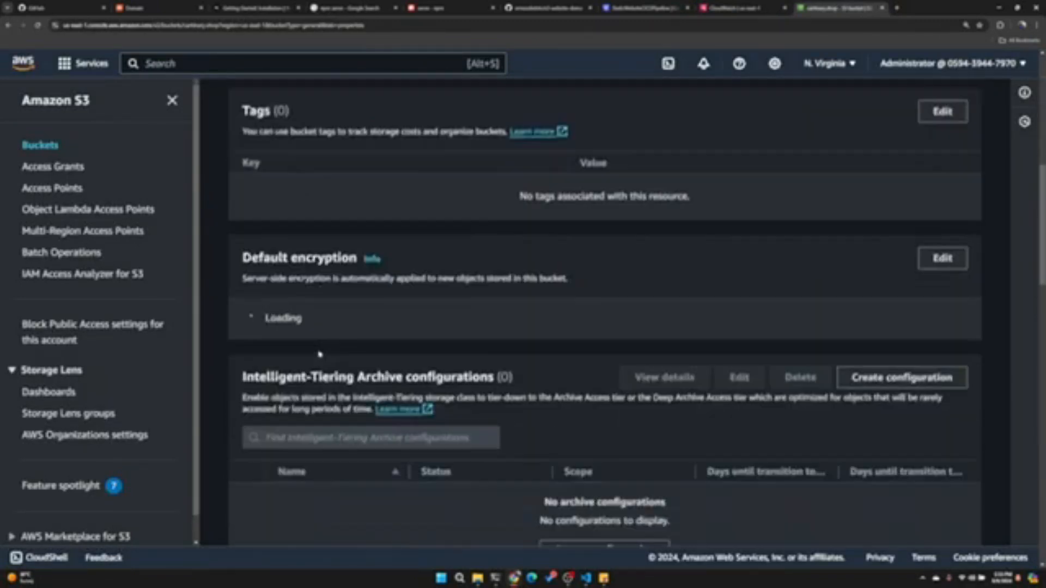
scroll(312, 375, down, 10)
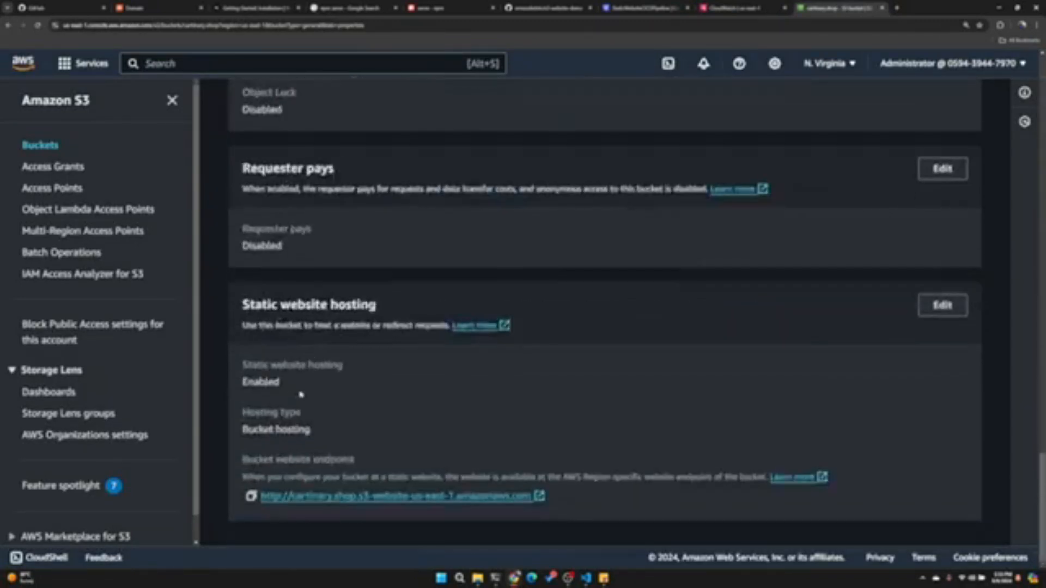
click(355, 497)
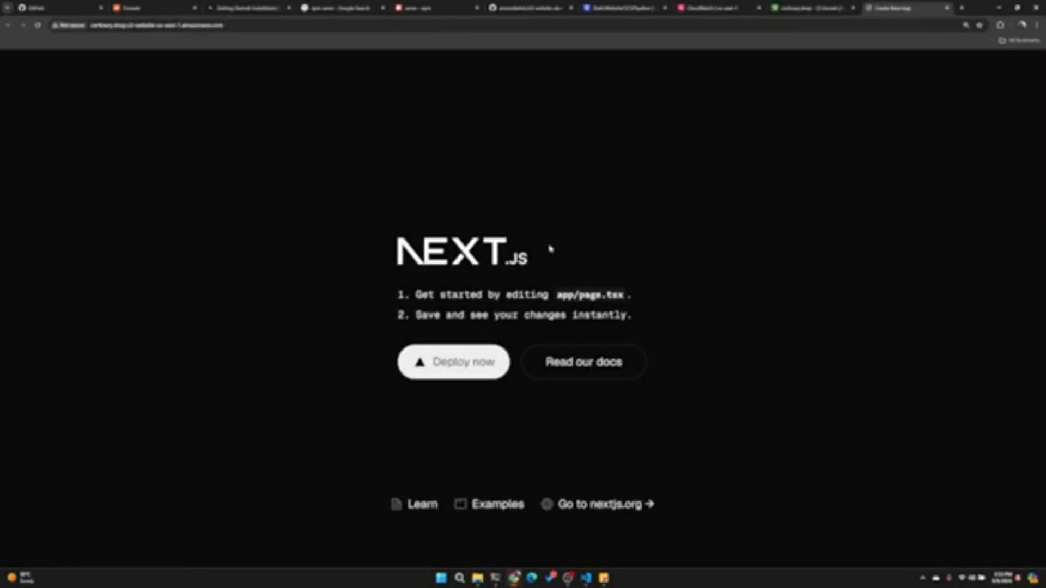
click(948, 9)
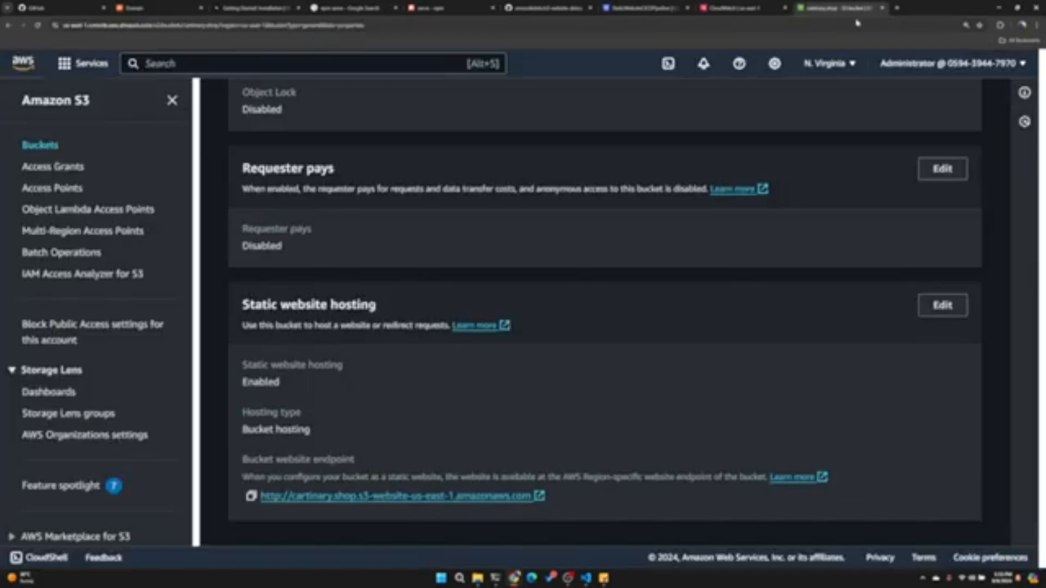
- Search the AWS services for CloudFront and open its distributions list
click(146, 64)
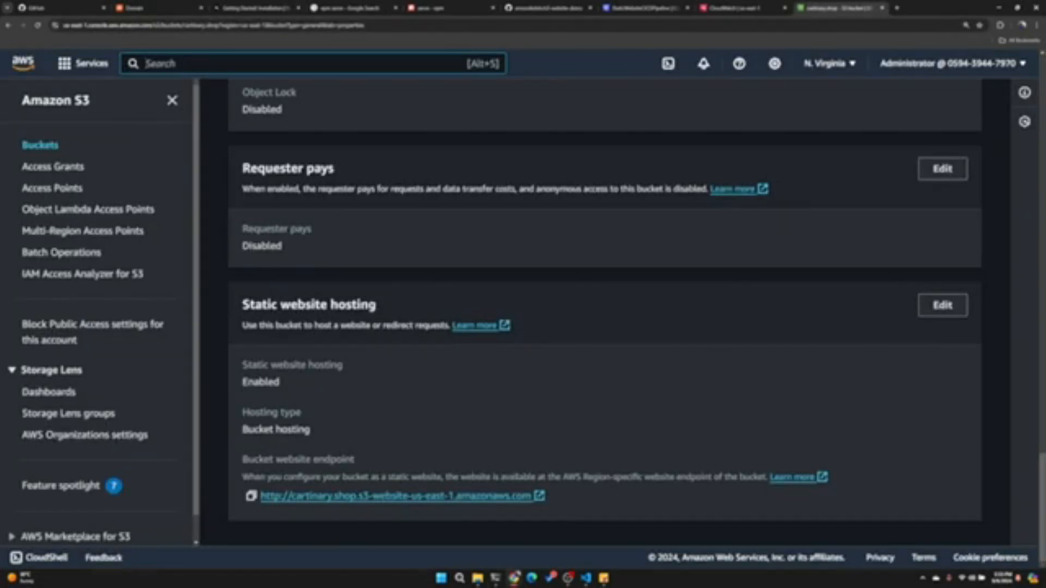
text(cloud)
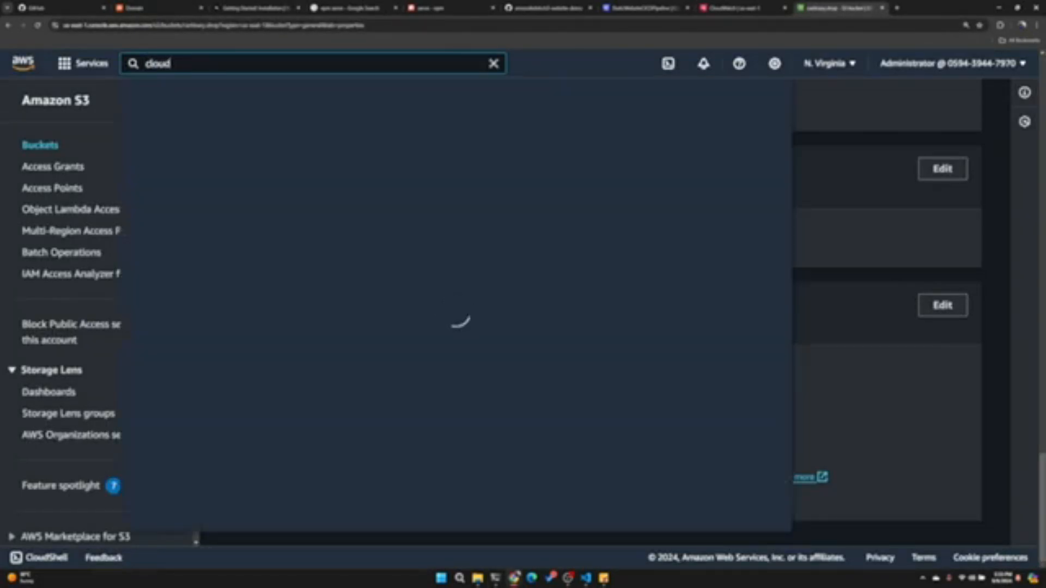
text(f)
key(Return)
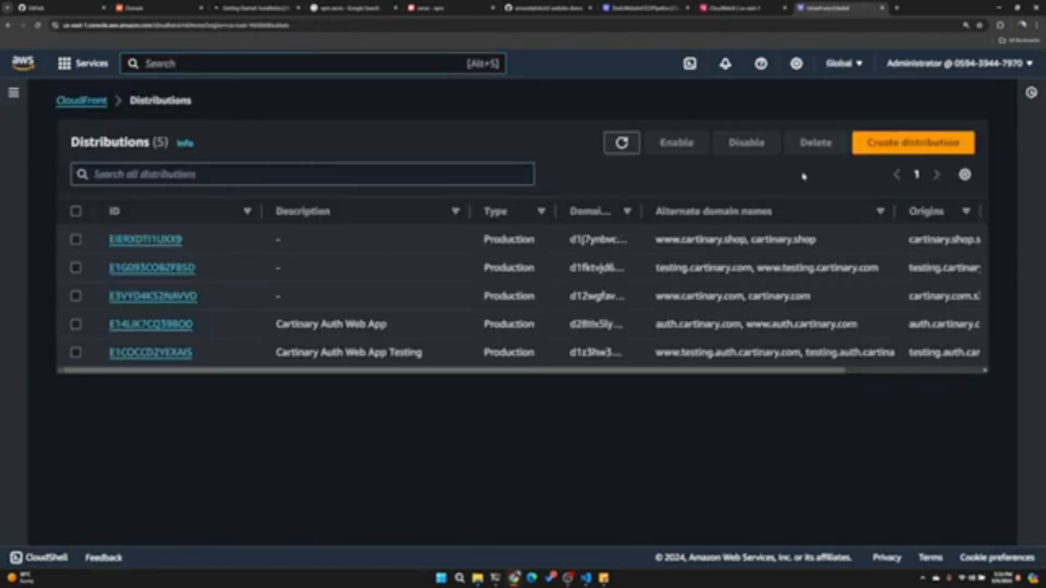
- Start a new distribution with the cartinary.shop S3 bucket, cartinary.shop.s3.us-east-1.amazonaws.com, as its origin domain
click(890, 150)
click(273, 262)
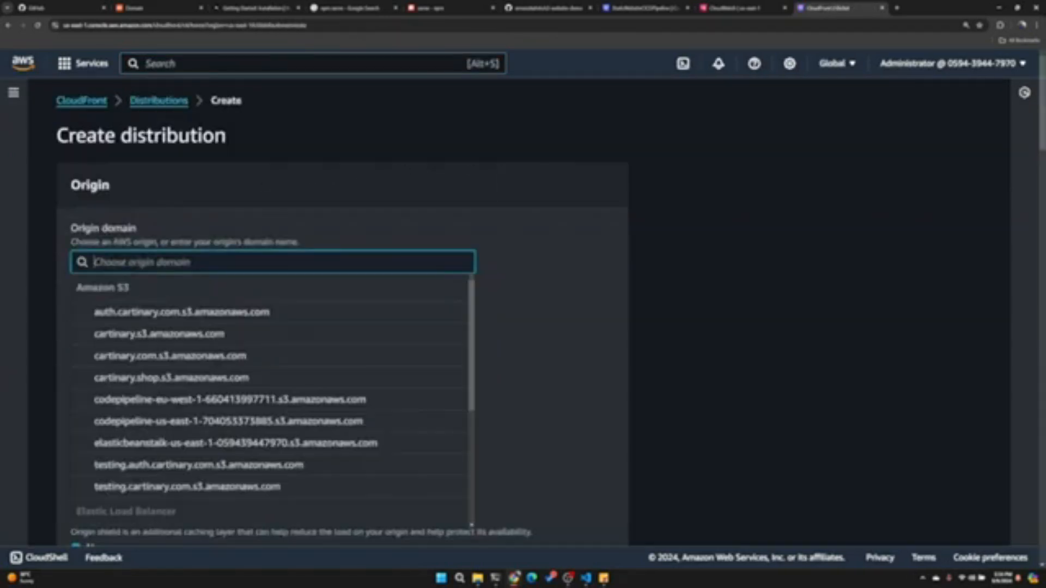
text(car)
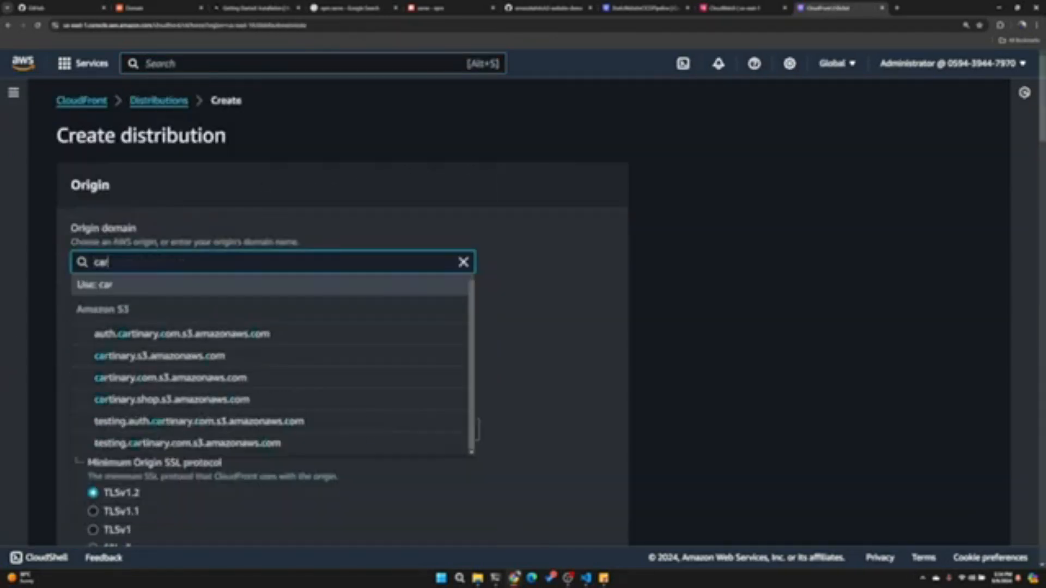
text(tinary.sho)
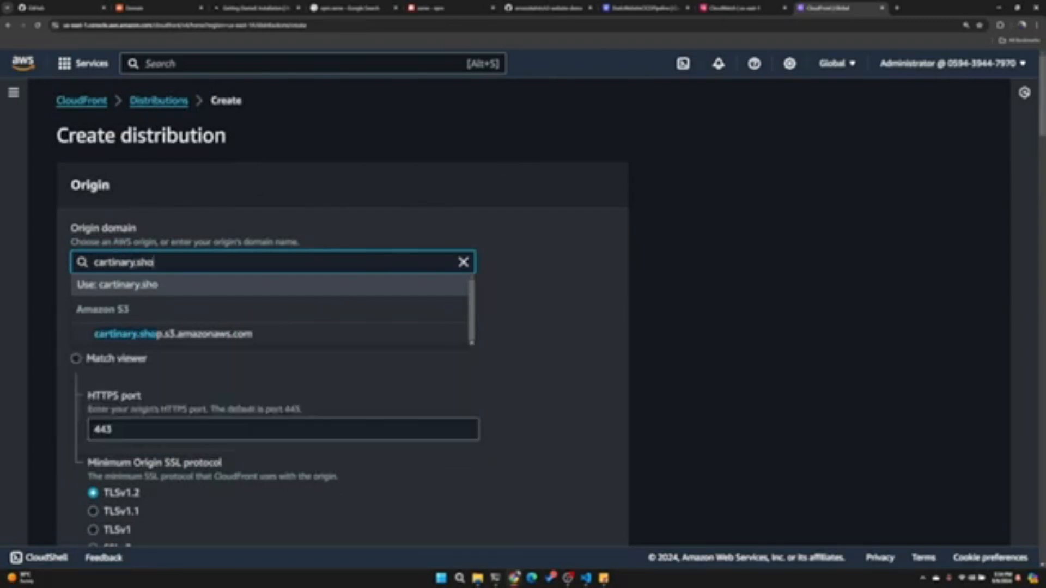
click(201, 336)
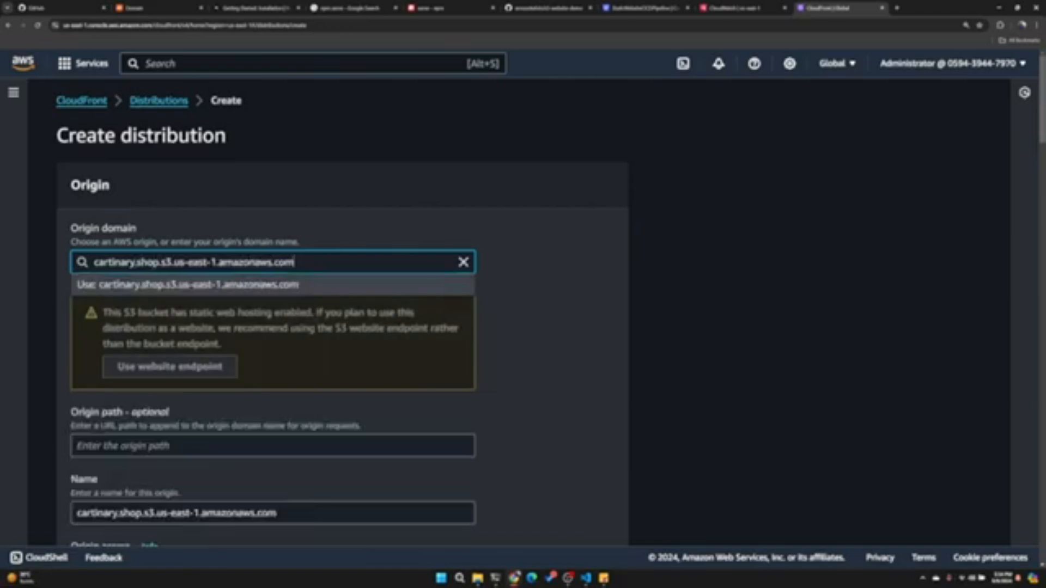
- Switch the distribution's origin to the S3 website endpoint, cartinary.shop.s3-website-us-east-1.amazonaws.com
click(159, 366)
scroll(91, 275, down, 5)
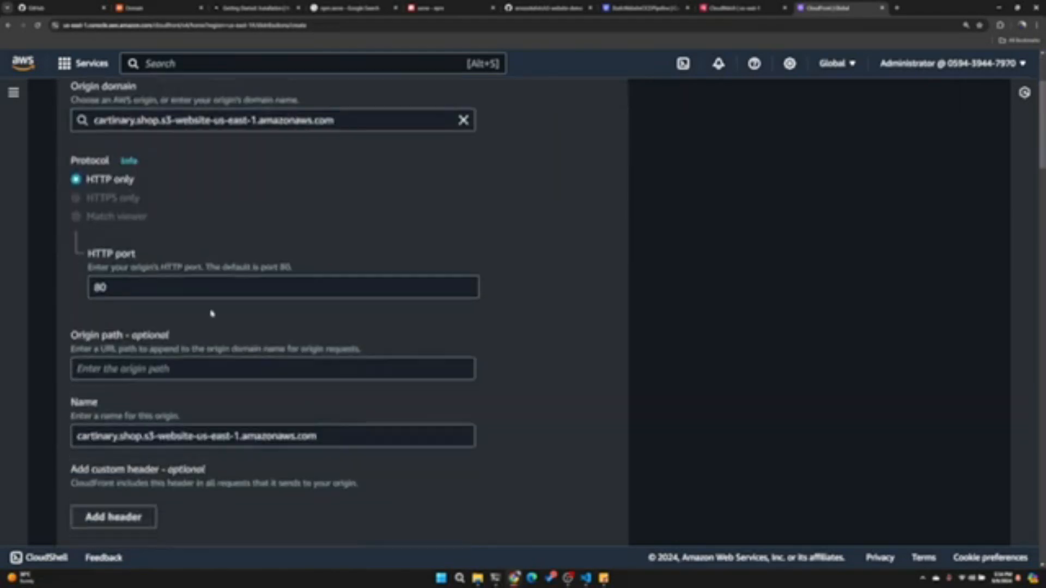
scroll(200, 268, down, 3)
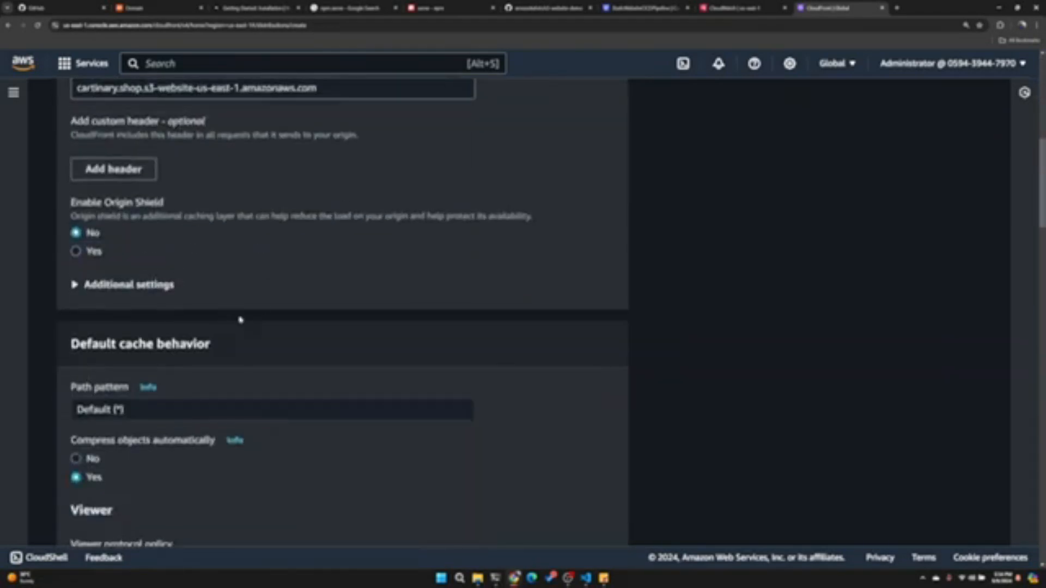
- Look through the remaining distribution settings, opt out of the WAF security protections and create the distribution
scroll(171, 261, up, 6)
scroll(147, 246, down, 20)
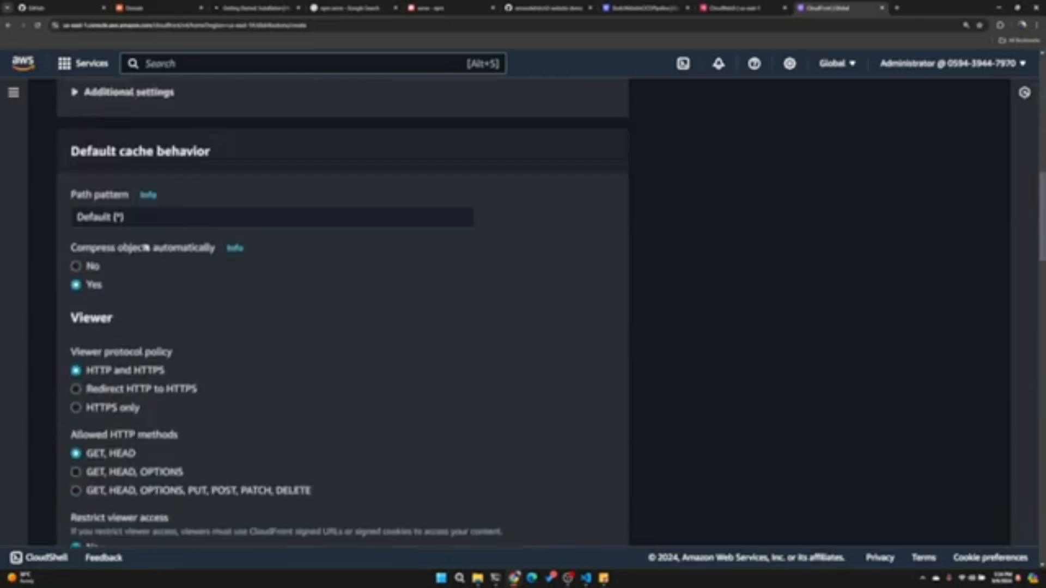
scroll(146, 247, up, 3)
scroll(146, 246, down, 18)
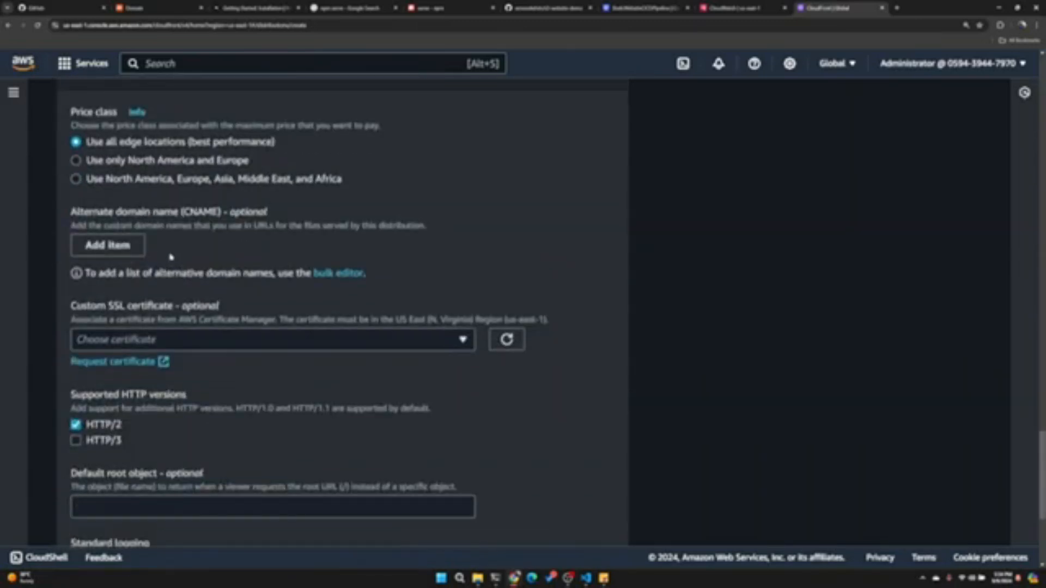
scroll(171, 257, up, 2)
scroll(171, 258, down, 7)
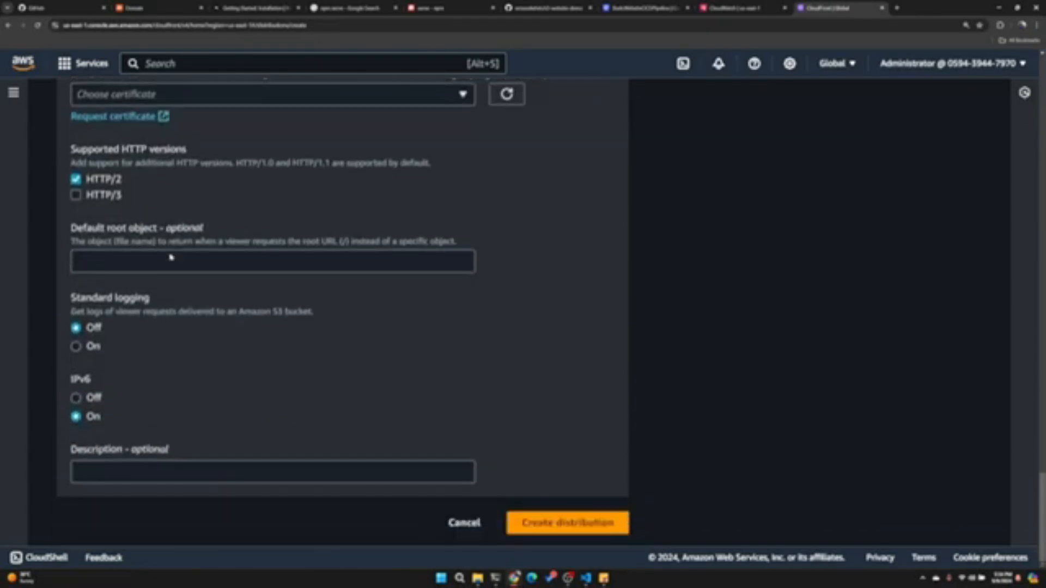
scroll(170, 257, up, 12)
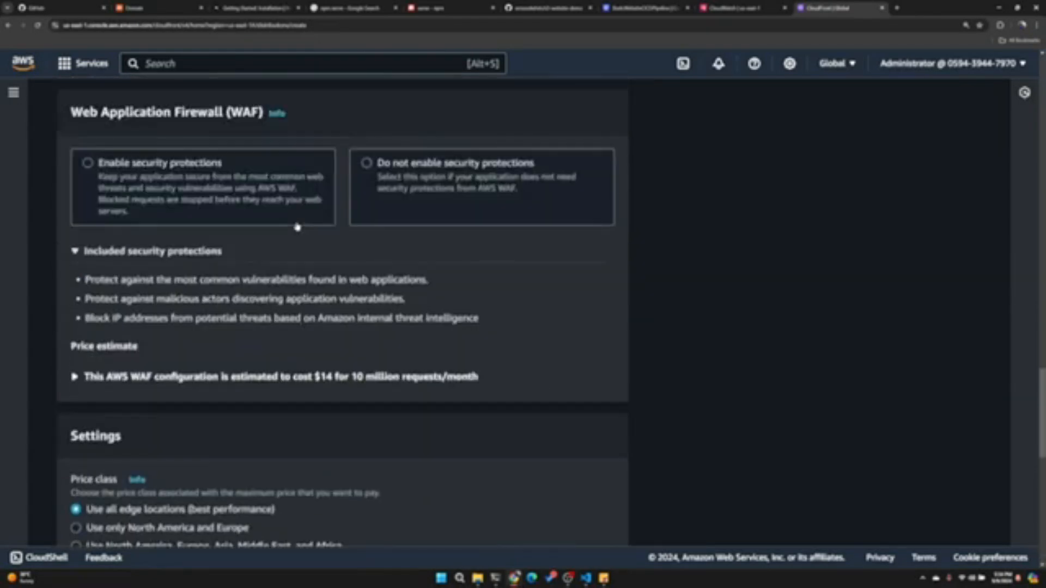
scroll(298, 227, up, 2)
click(466, 318)
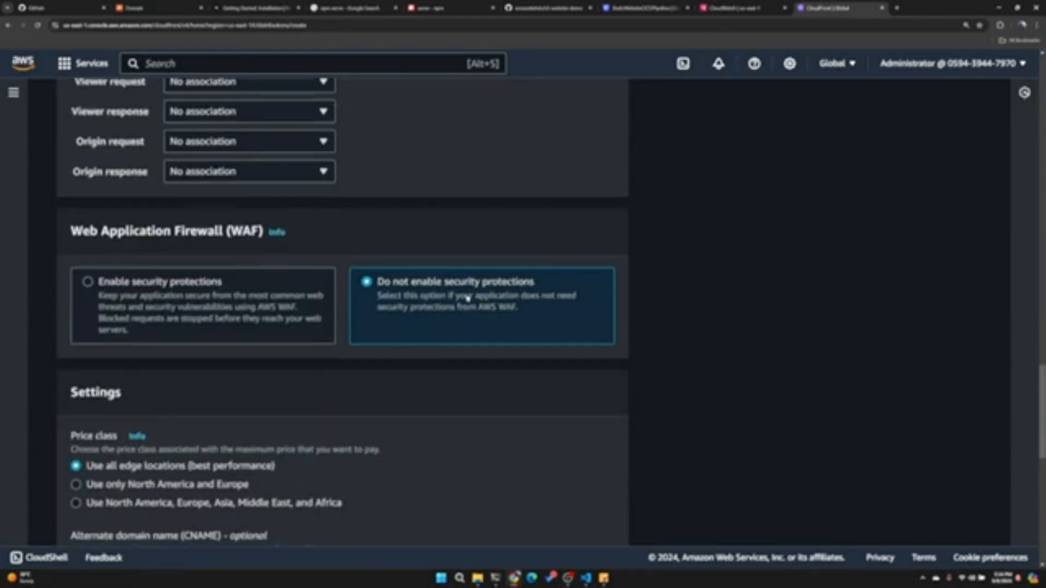
scroll(355, 284, down, 11)
click(540, 522)
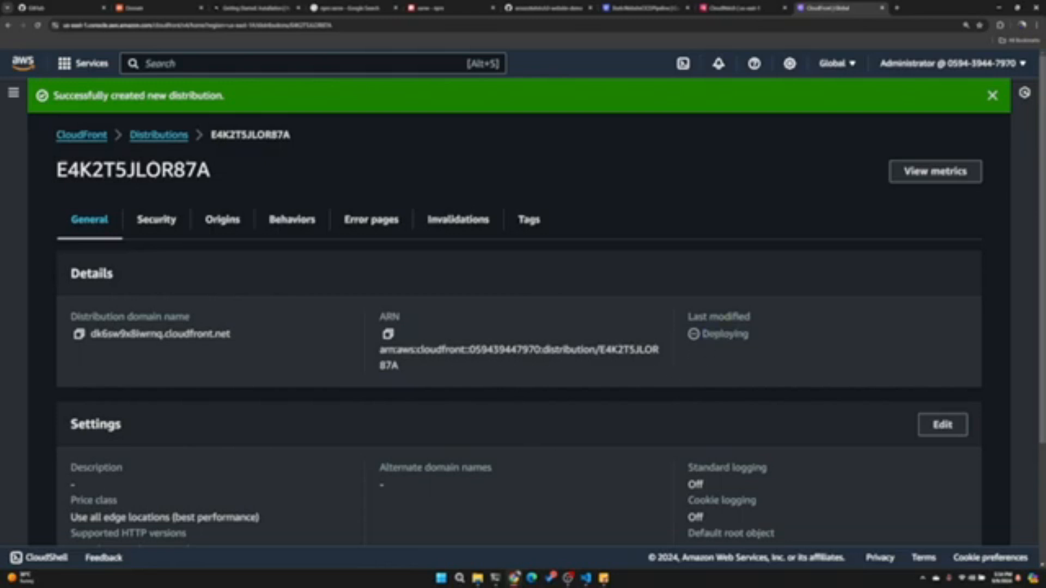
- Copy the new distribution's domain name and open it in a new browser tab
mouse_move(710, 334)
mouse_down()
mouse_move(765, 356)
mouse_move(688, 314)
mouse_move(716, 347)
mouse_move(728, 328)
mouse_move(715, 333)
mouse_up()
click(80, 334)
click(892, 8)
key(ctrl+v)
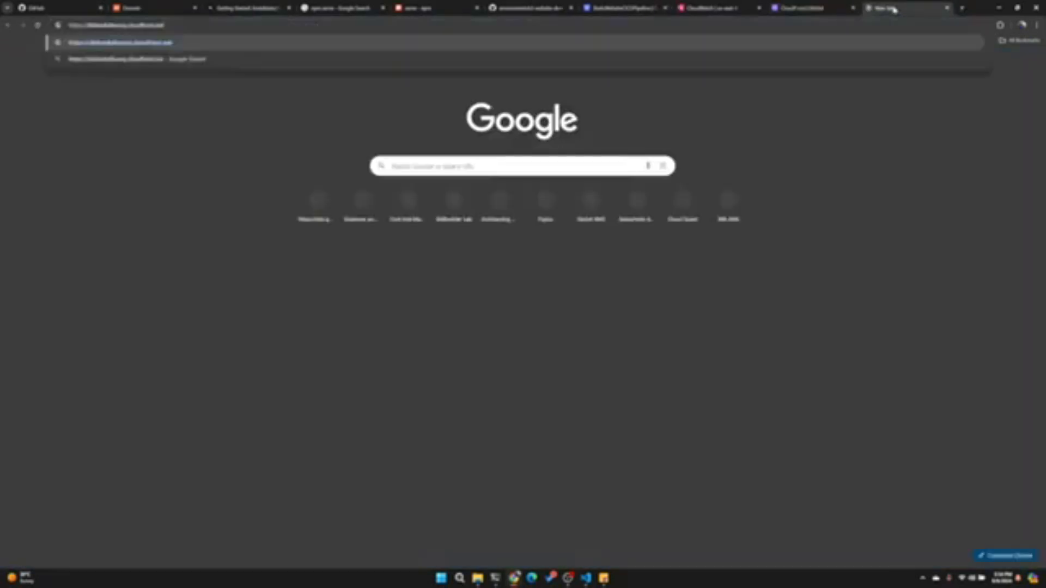
key(Return)
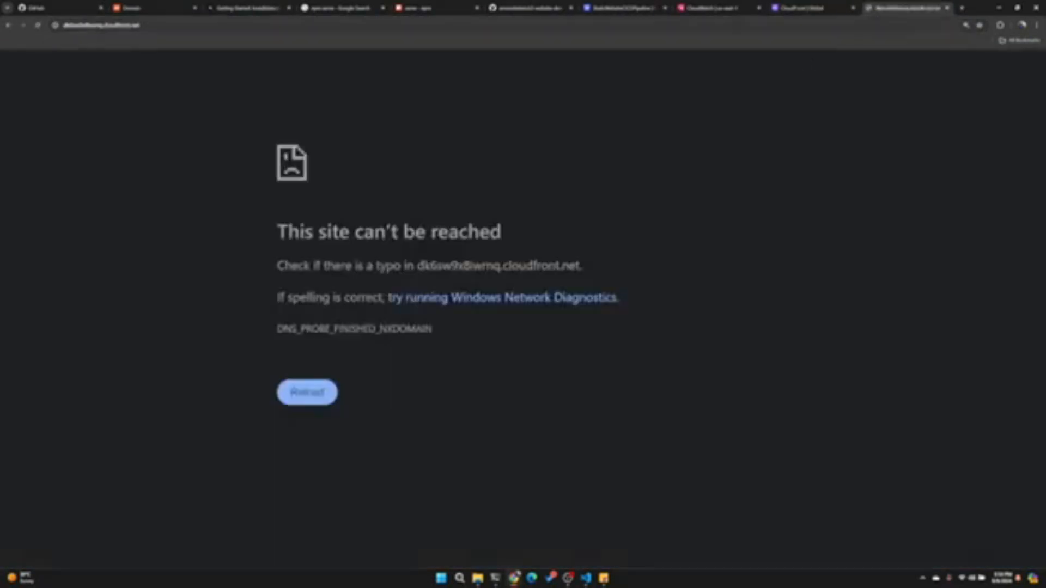
- Close the CloudWatch tab and go back to the new distribution's details
click(785, 9)
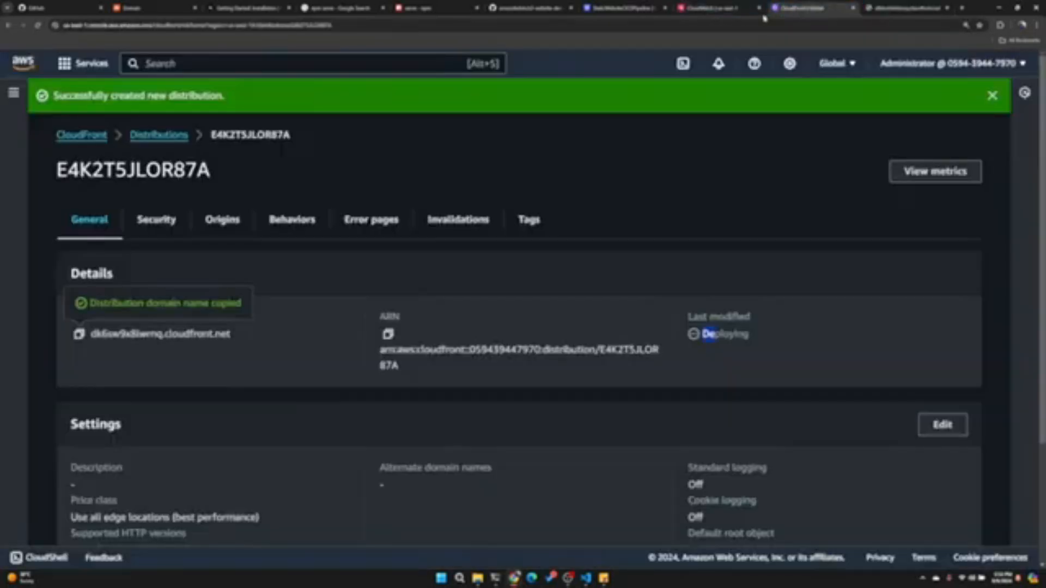
click(710, 10)
click(760, 10)
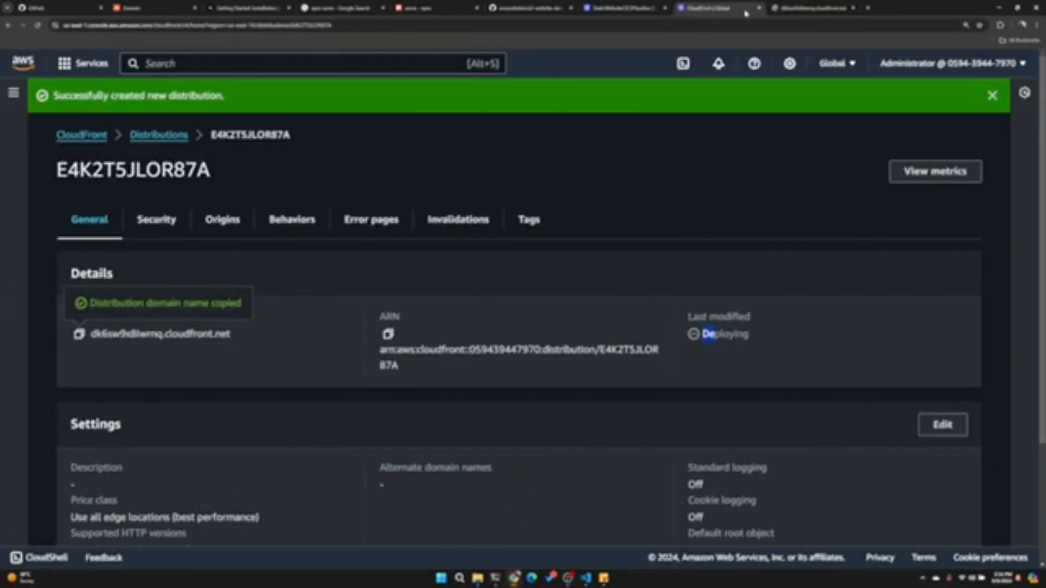
- Search the AWS services for S3, open it in a separate tab and enter the cartinary.shop bucket
key(alt+s)
text(s3)
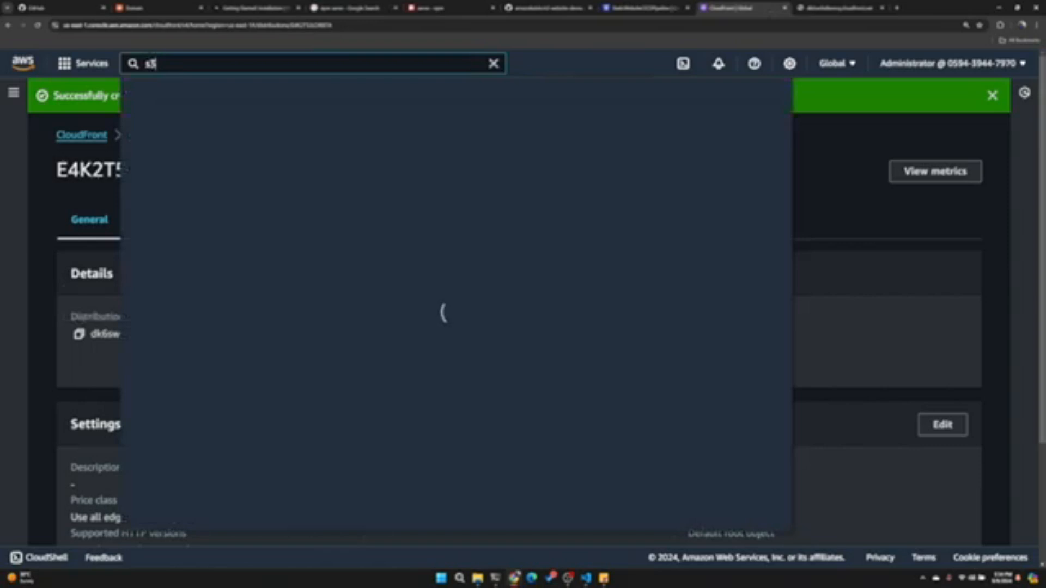
ctrl+click(347, 172)
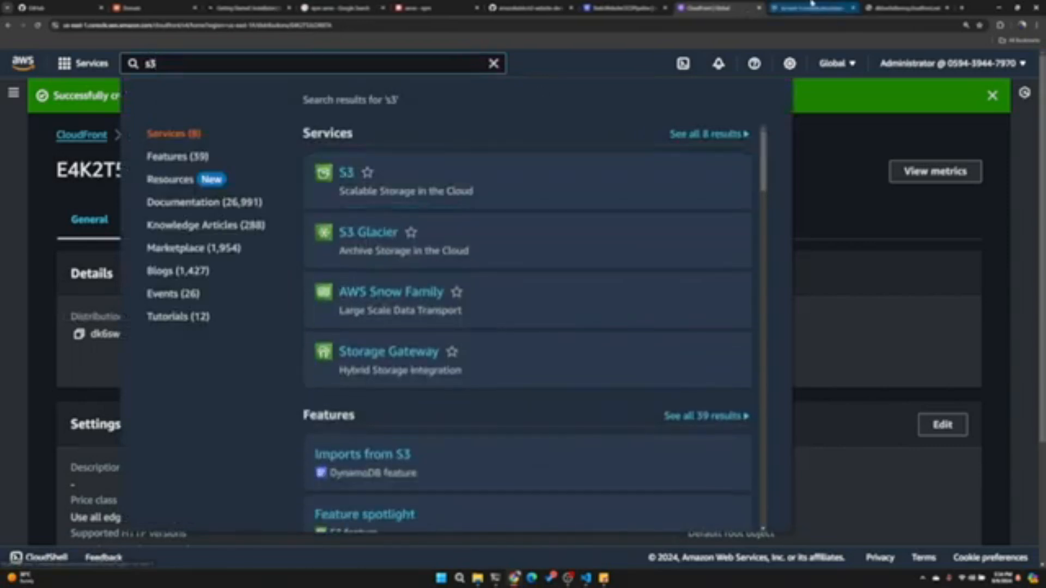
click(806, 7)
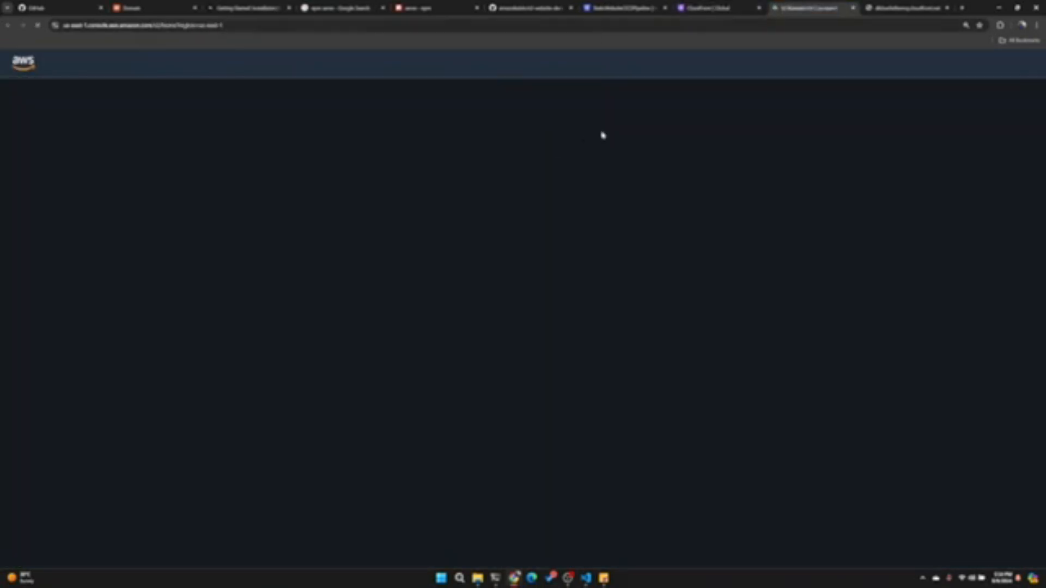
scroll(604, 313, down, 3)
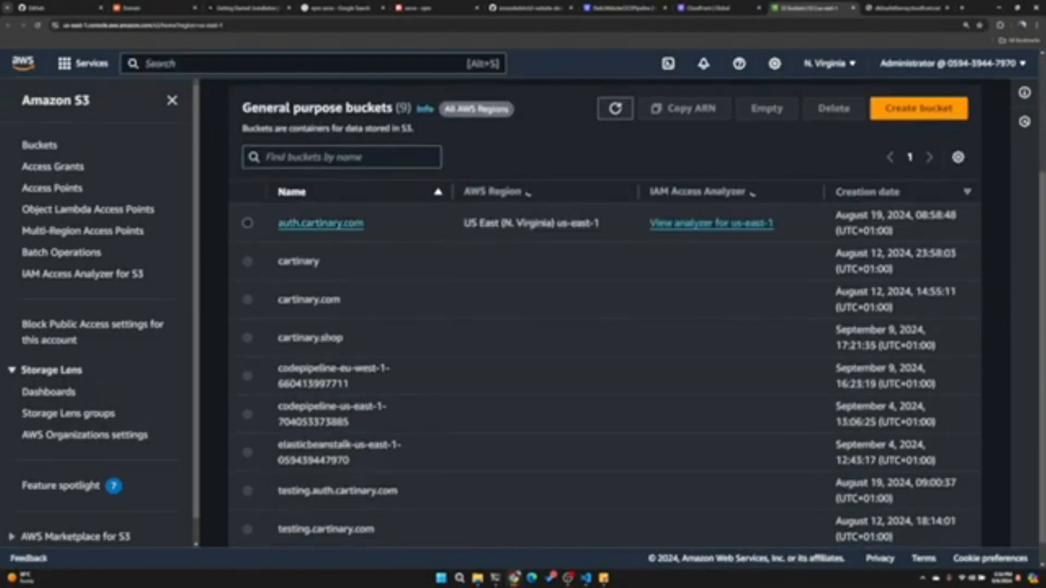
click(325, 339)
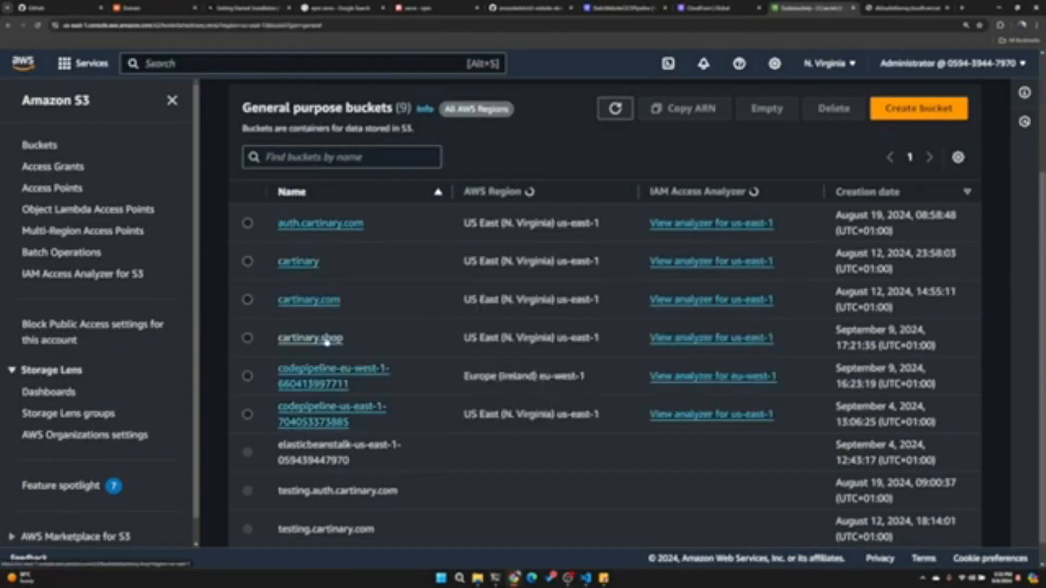
- View the site through the bucket website endpoint in cartinary.shop's static website hosting properties, and close that page
scroll(636, 323, down, 2)
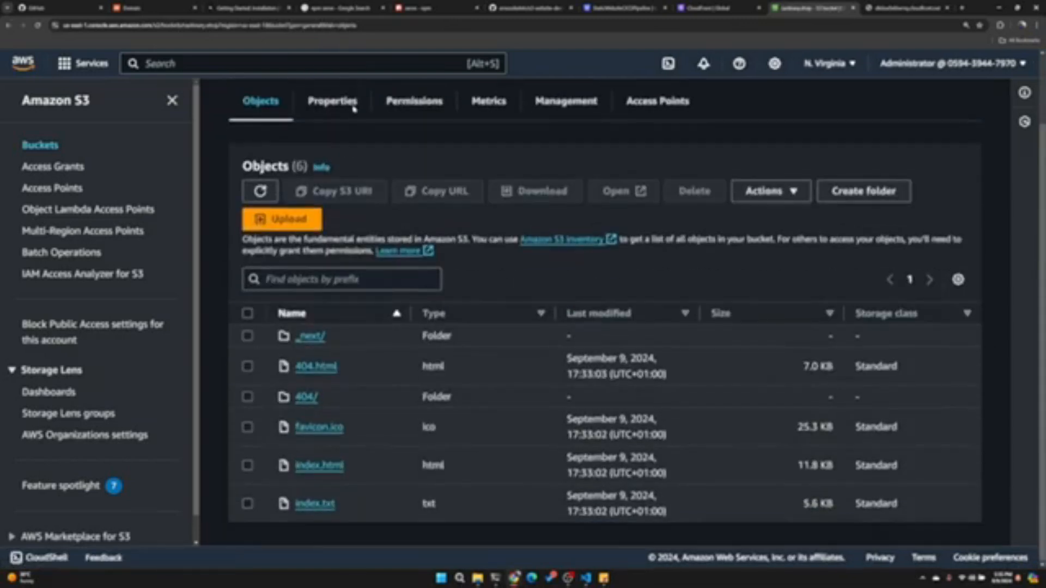
scroll(444, 442, down, 20)
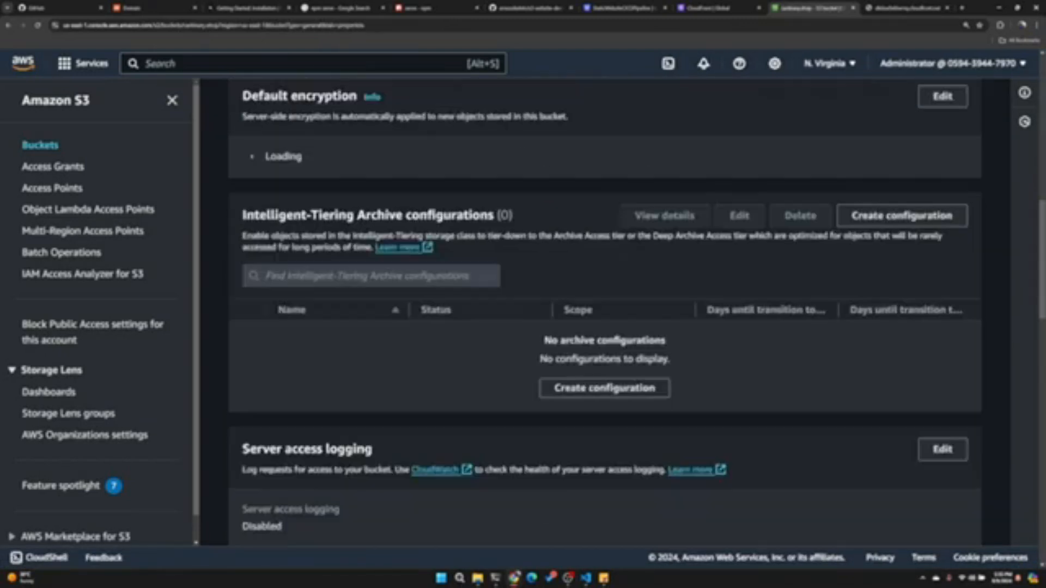
scroll(444, 443, down, 2)
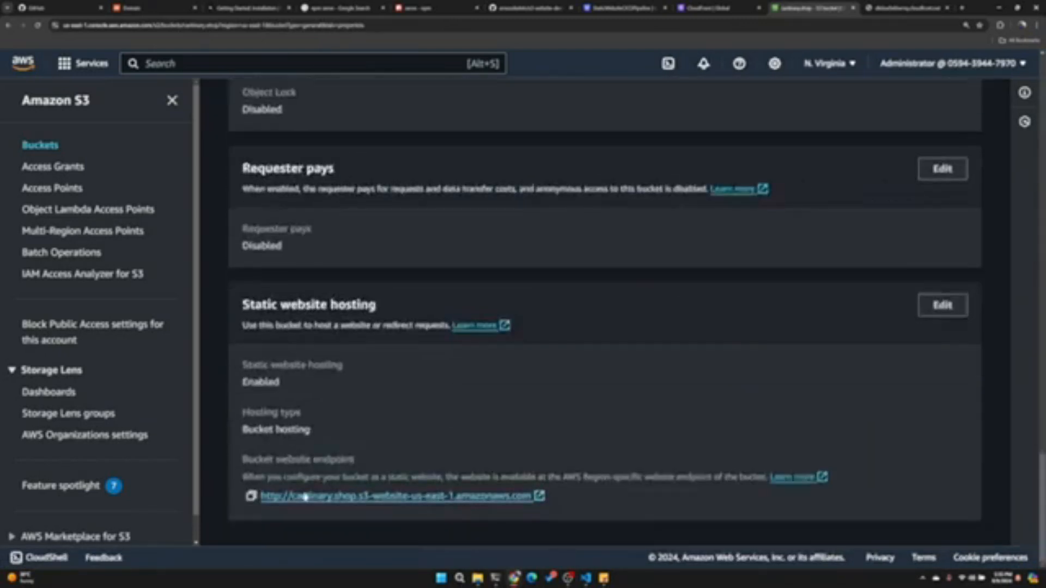
click(280, 495)
click(820, 8)
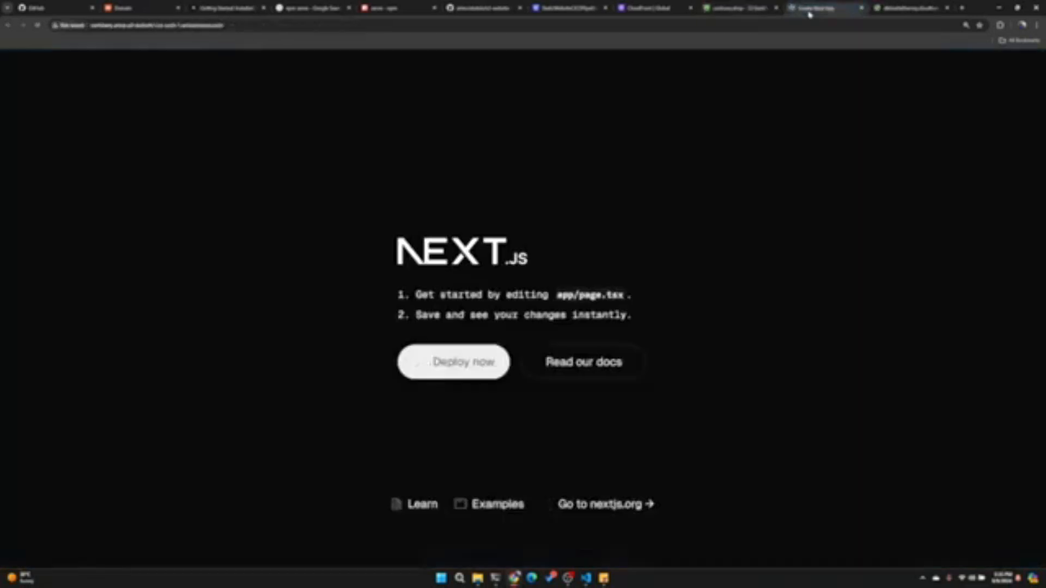
click(862, 7)
- Look at the CloudFront domain's page again, then return to the distribution details and dismiss the creation notice
click(828, 8)
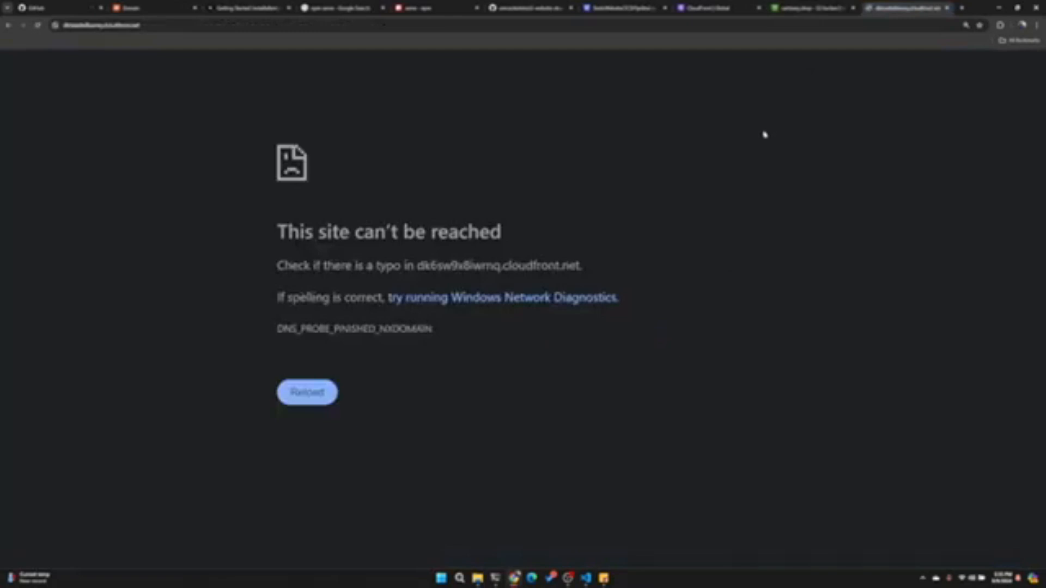
click(708, 8)
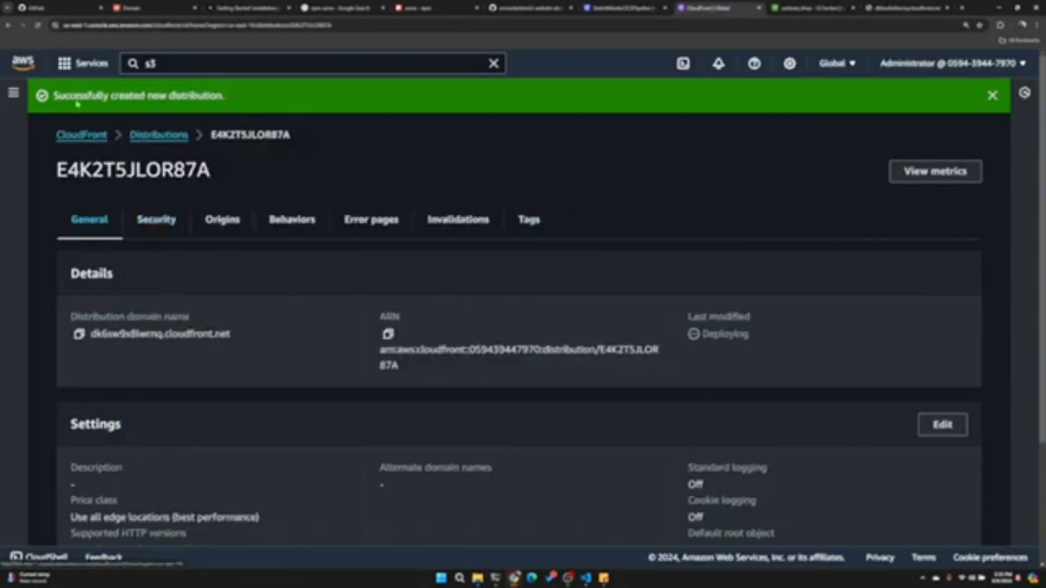
click(994, 97)
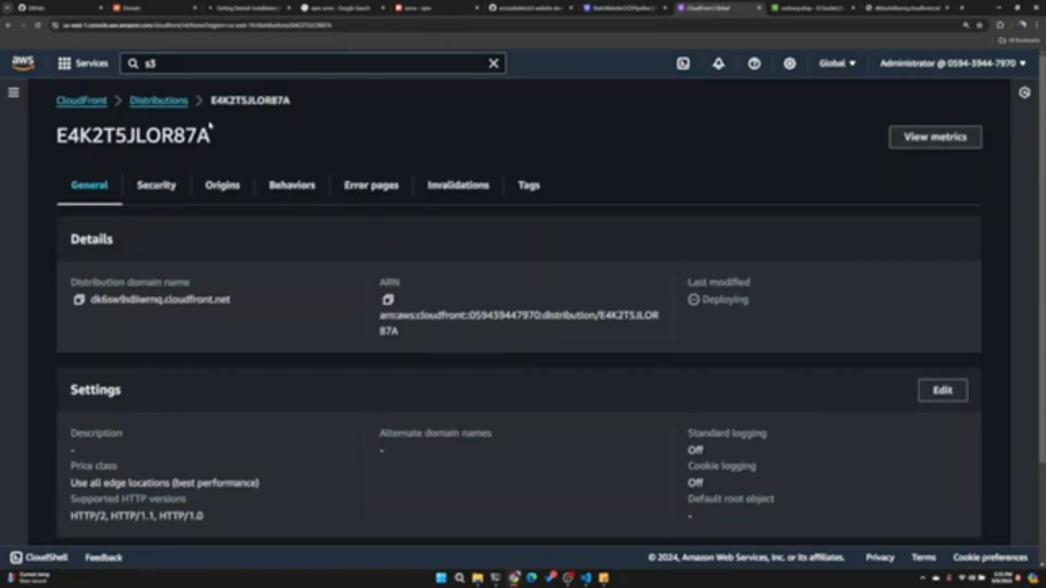
- Search the AWS services for Route 53, open it in a separate tab and list its hosted zones
key(alt+s)
text(route)
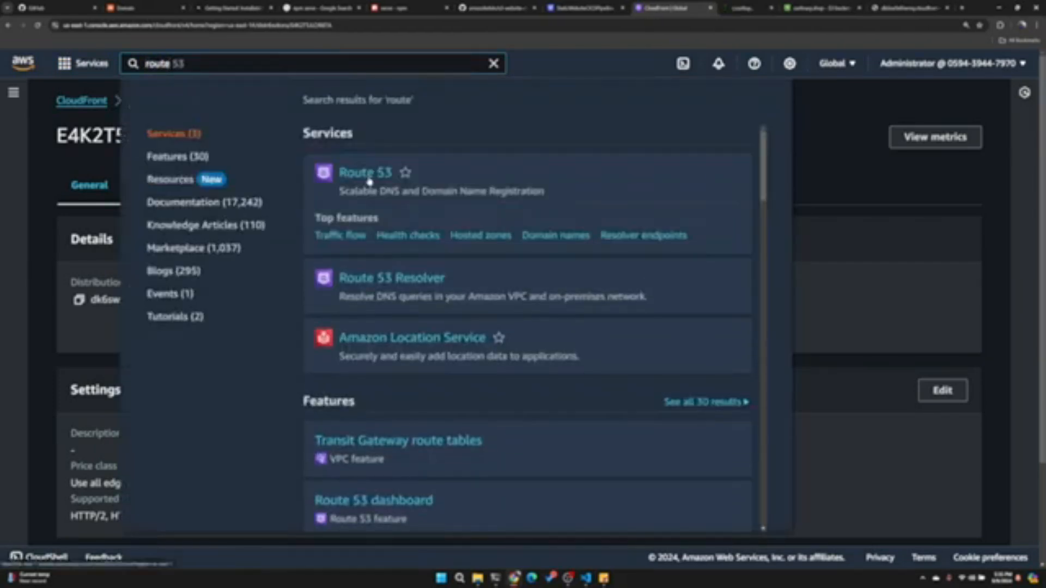
click(848, 156)
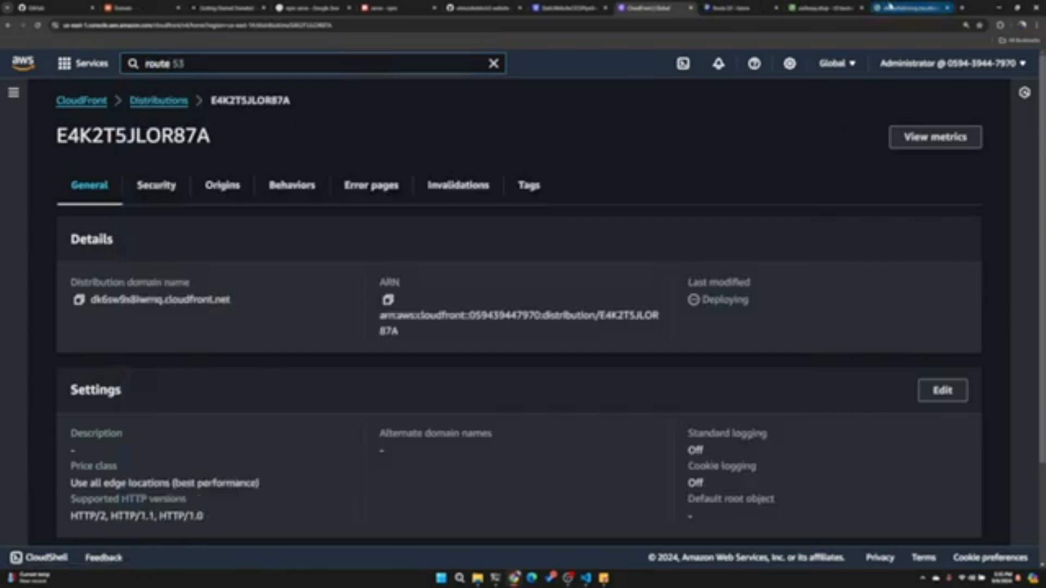
click(904, 7)
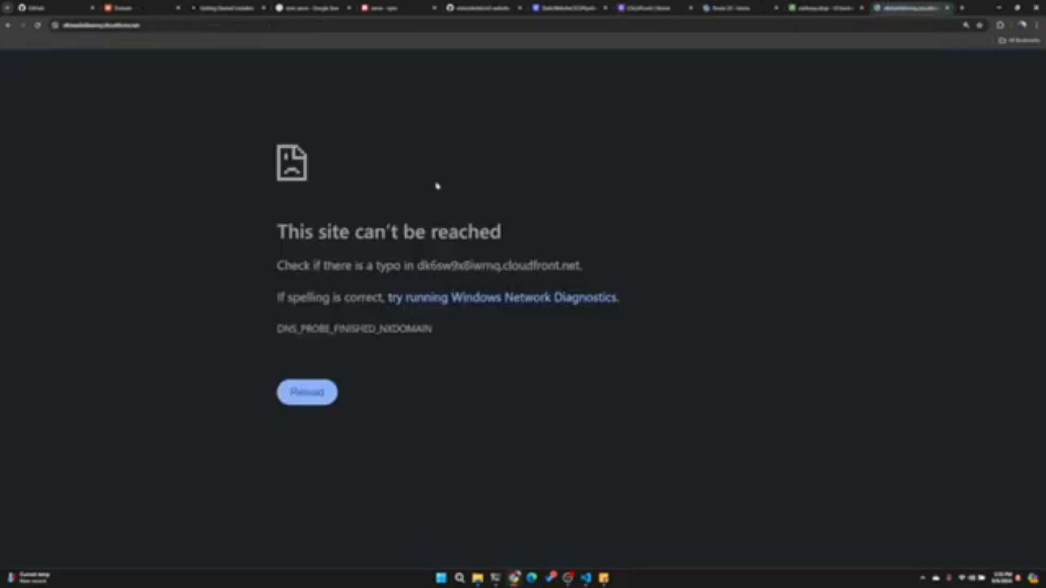
click(726, 10)
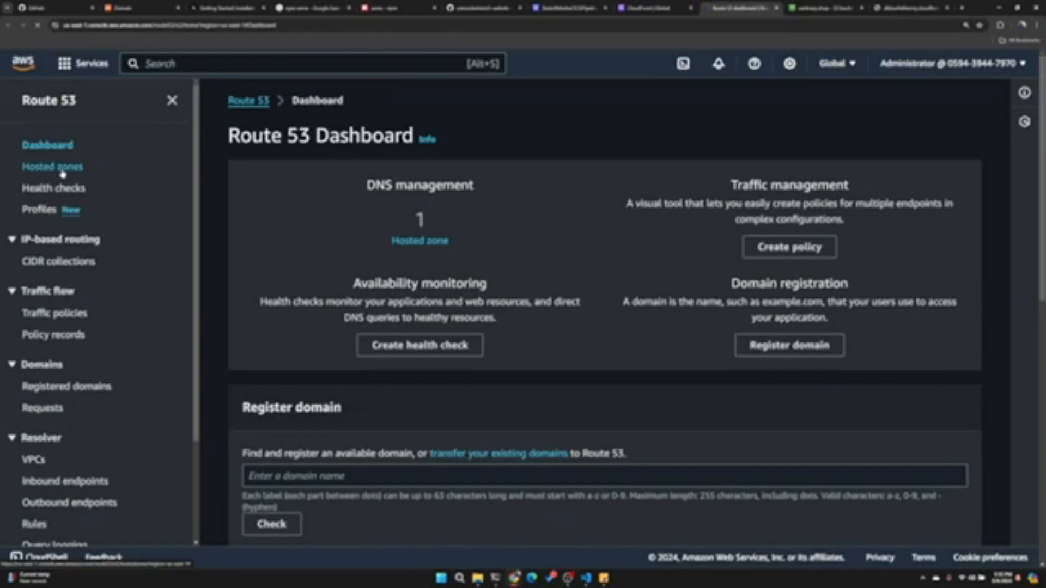
click(61, 170)
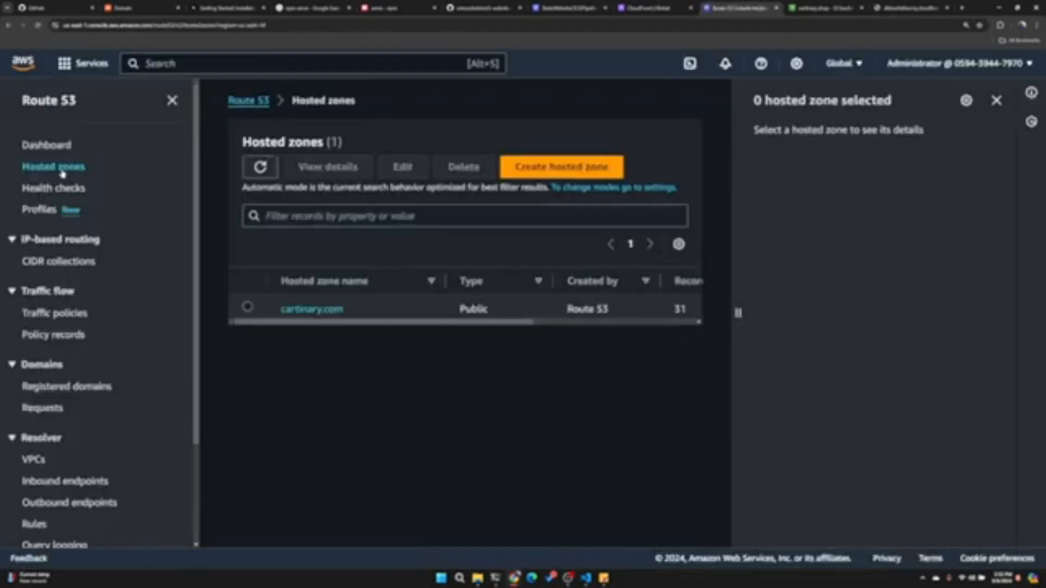
- Create a public hosted zone for the domain cartinary.shop
click(584, 168)
text(cartinary.shop)
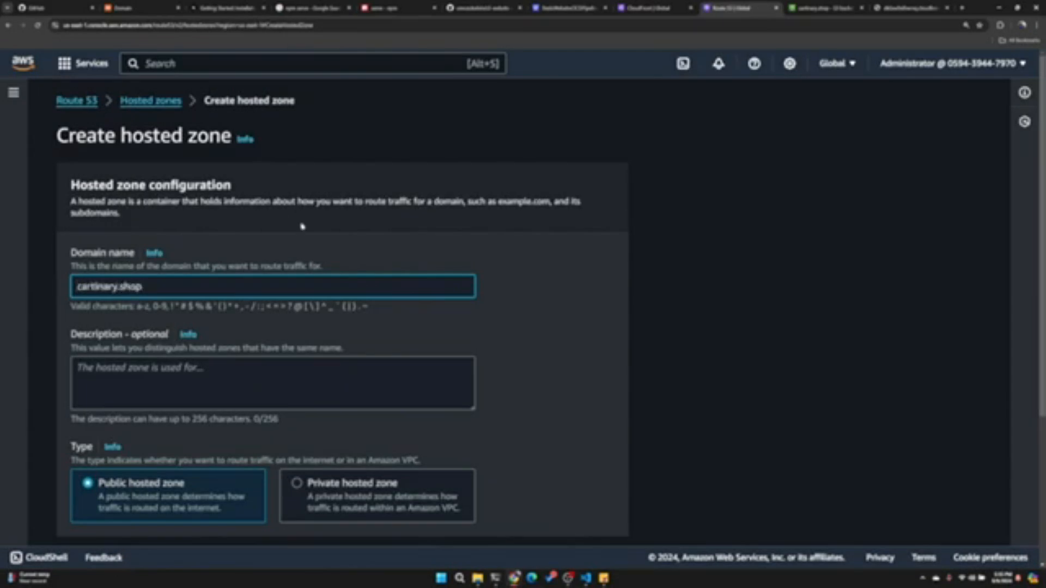
scroll(302, 227, down, 4)
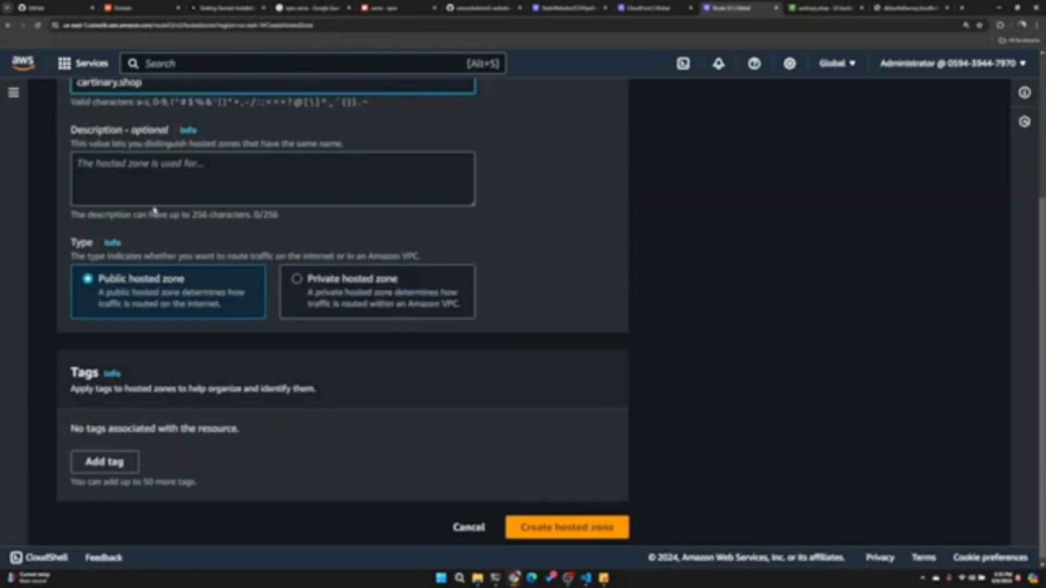
scroll(150, 236, up, 4)
scroll(150, 236, down, 4)
click(565, 528)
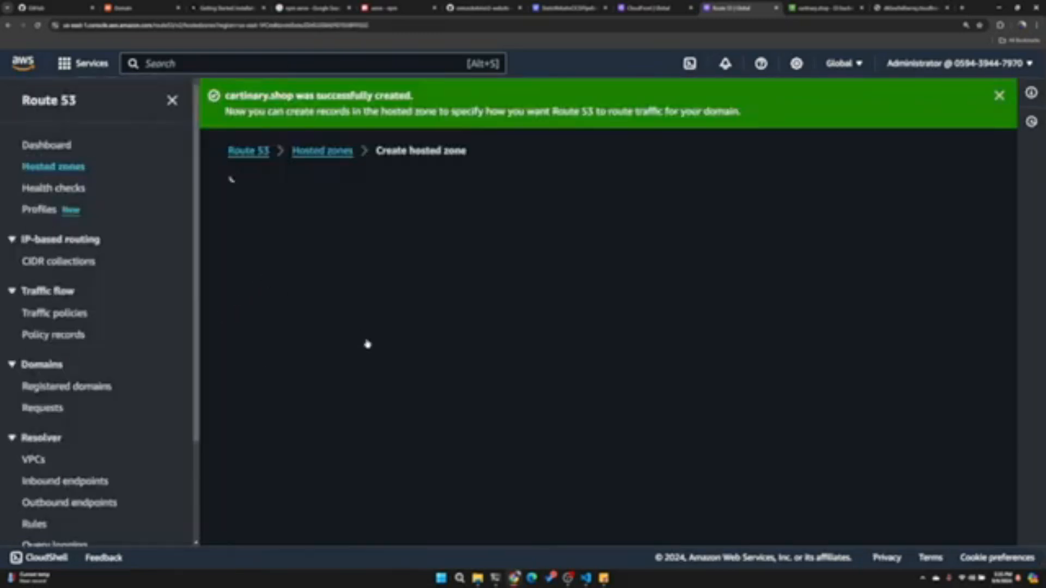
- Expand the cartinary.shop hosted zone details and copy the first name server, ns-608.awsdns-12.net
scroll(369, 279, down, 3)
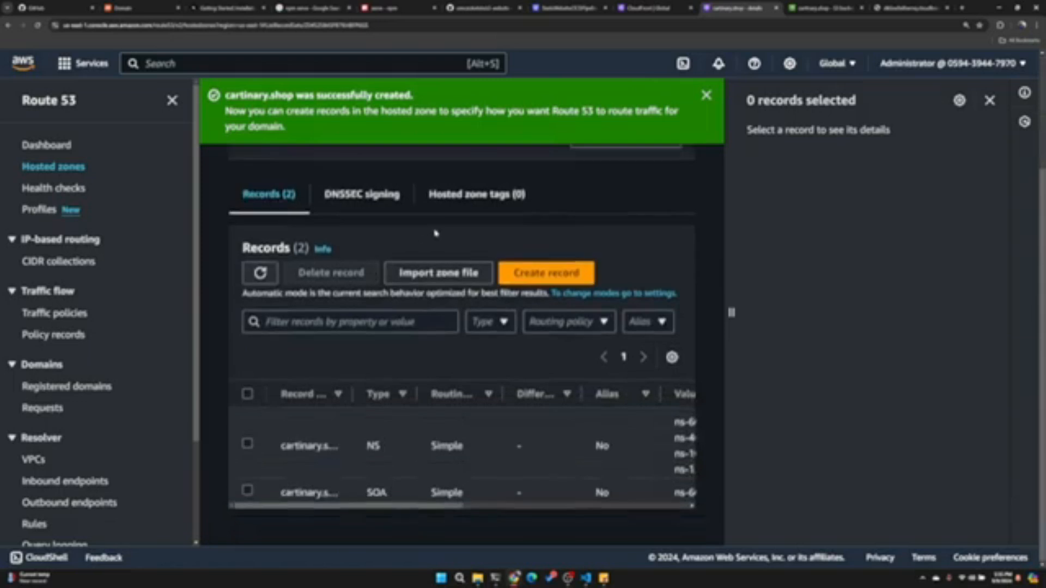
scroll(375, 297, up, 4)
click(320, 288)
scroll(534, 305, down, 2)
drag(352, 351, 243, 353)
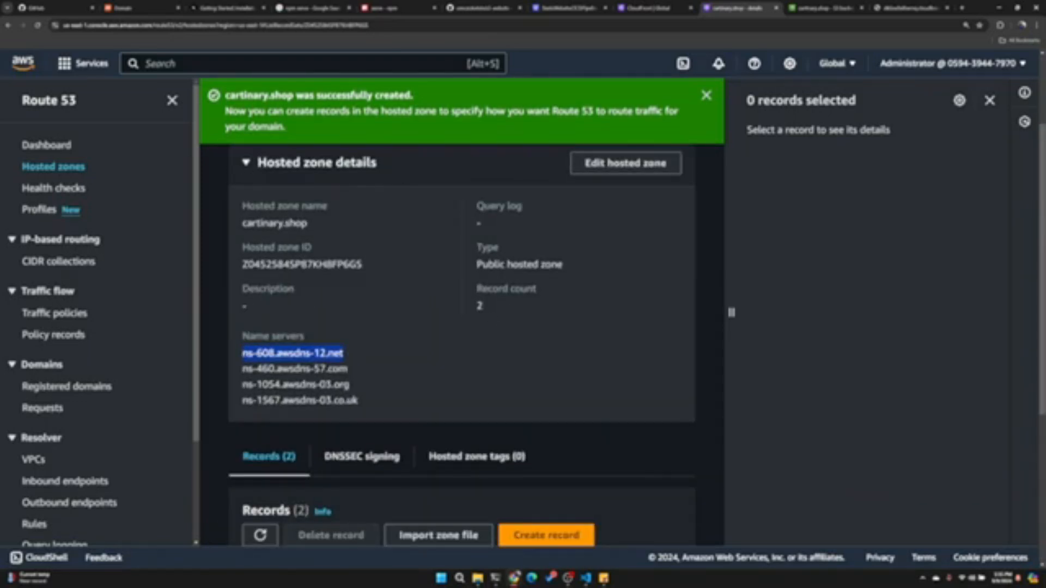
- Switch to Namecheap, set cartinary.shop's nameservers to Custom DNS and enter ns-608.awsdns-12.net as the first nameserver
click(145, 12)
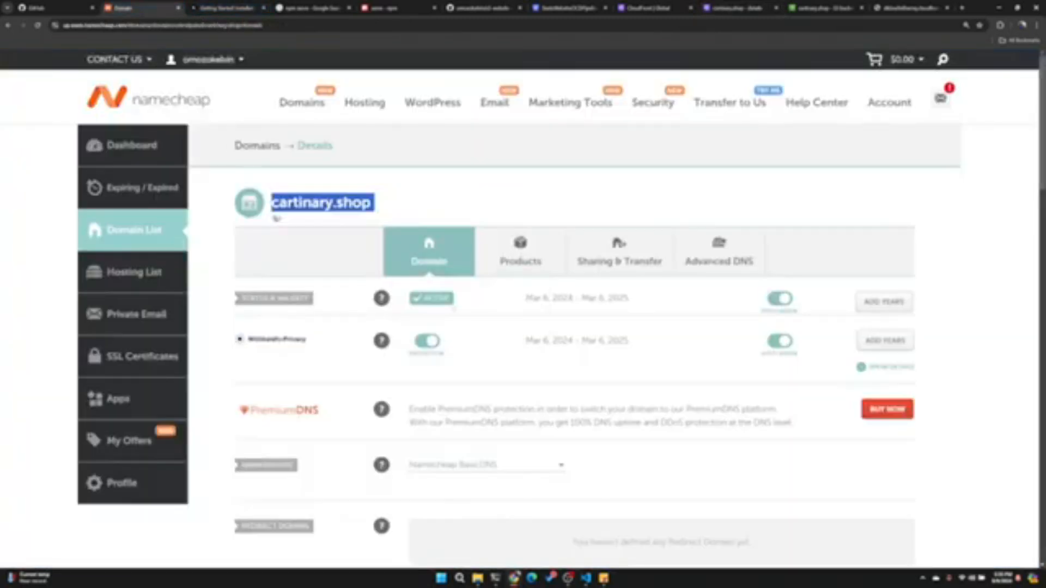
click(277, 218)
scroll(516, 234, down, 4)
click(462, 262)
click(458, 323)
click(555, 263)
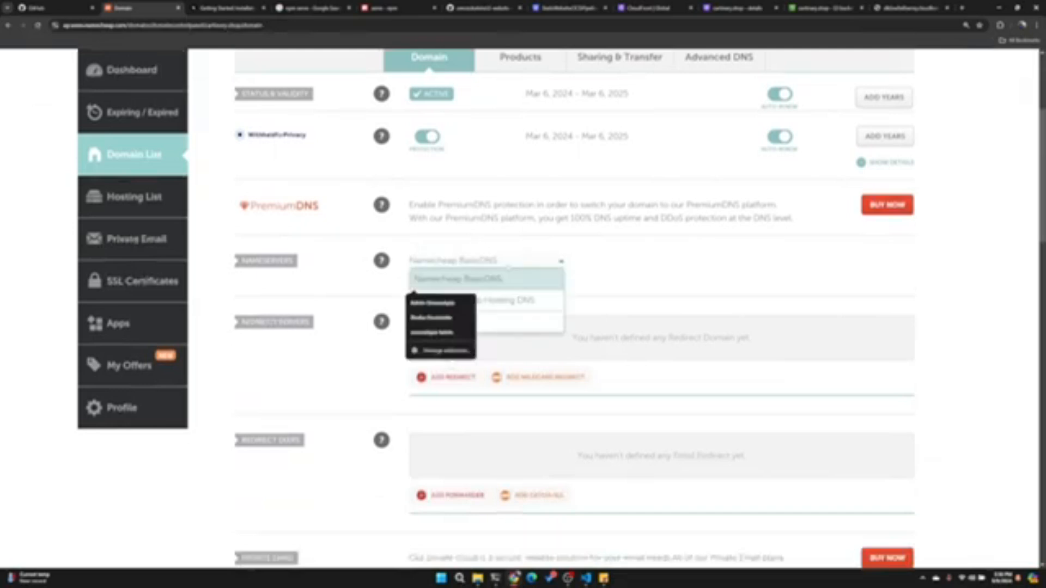
click(527, 322)
click(515, 294)
text(ns-1508.awsdns-12.net)
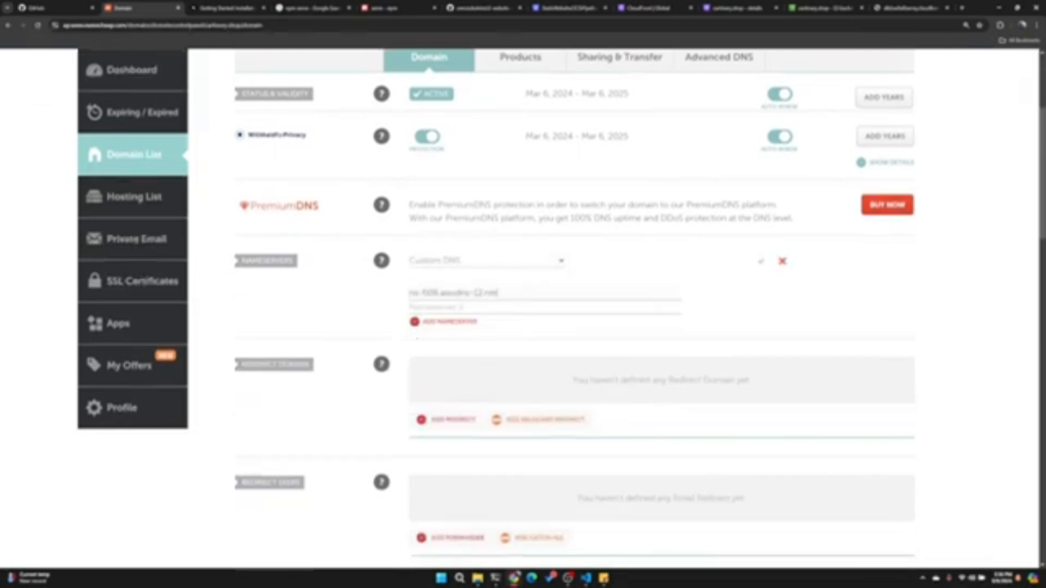
- Copy ns-460.awsdns-57.com from the Route 53 hosted zone into Namecheap's second nameserver field
click(737, 7)
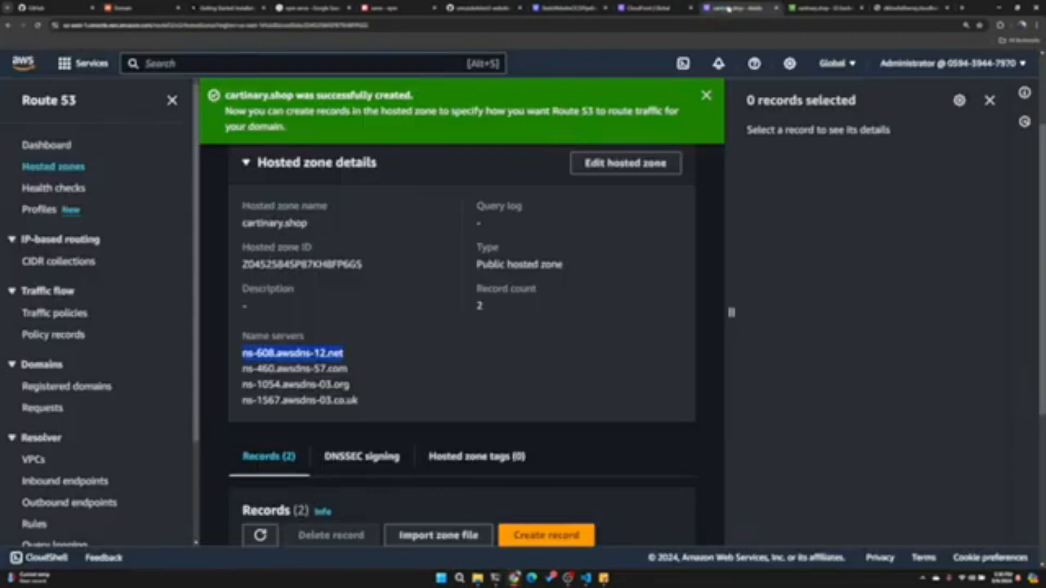
drag(369, 371, 243, 377)
key(ctrl+c)
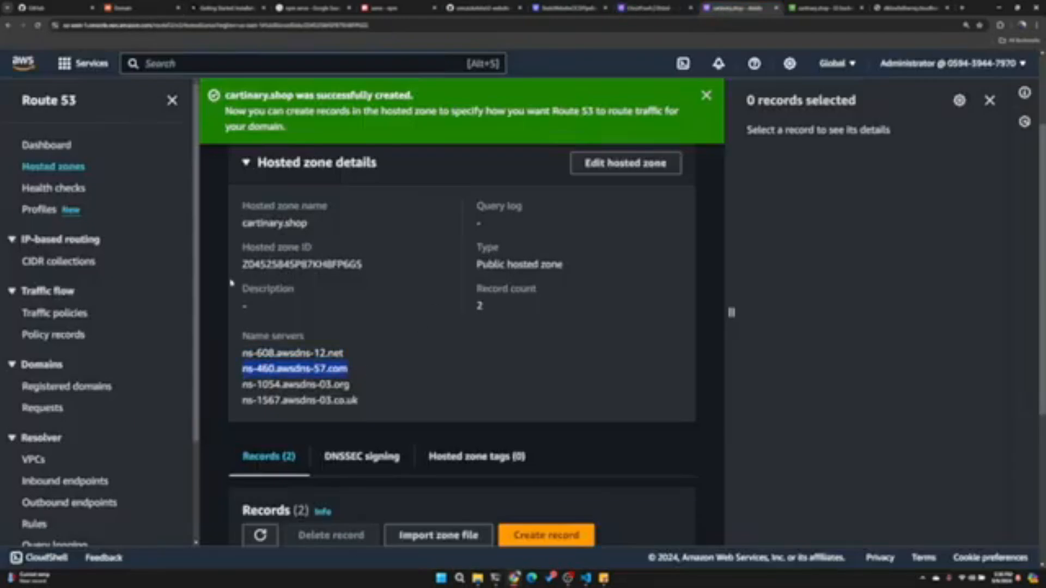
drag(146, 11, 746, 16)
key(ctrl+v)
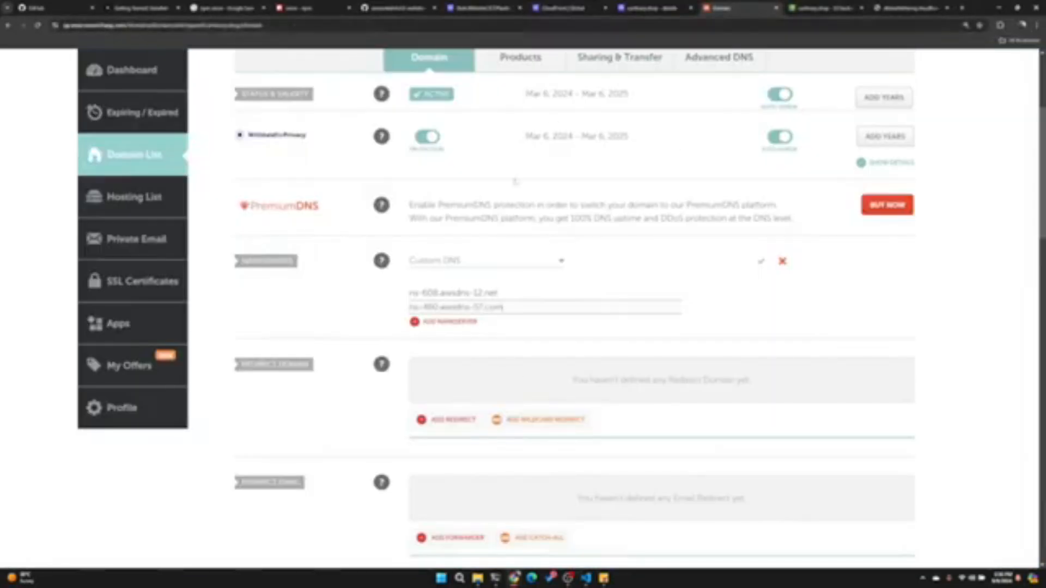
- Add a third nameserver in Namecheap and fill it with ns-1054.awsdns-03.org from the hosted zone
click(446, 322)
click(663, 6)
drag(361, 387, 256, 385)
key(ctrl+c)
click(728, 6)
key(ctrl+v)
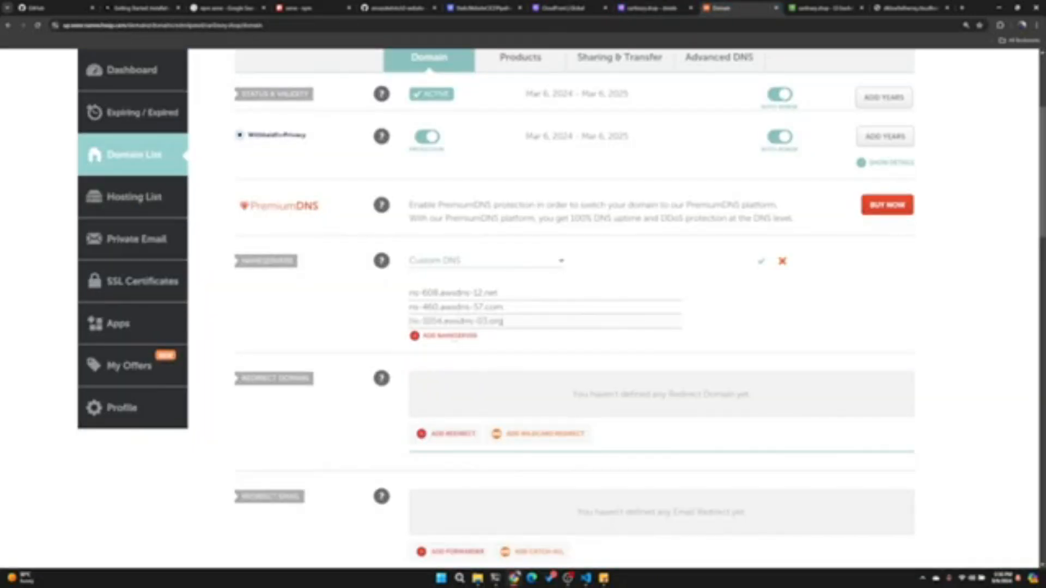
- Add ns-1567.awsdns-03.co.uk from the hosted zone as the fourth Namecheap nameserver and save the nameserver settings
click(458, 337)
click(664, 5)
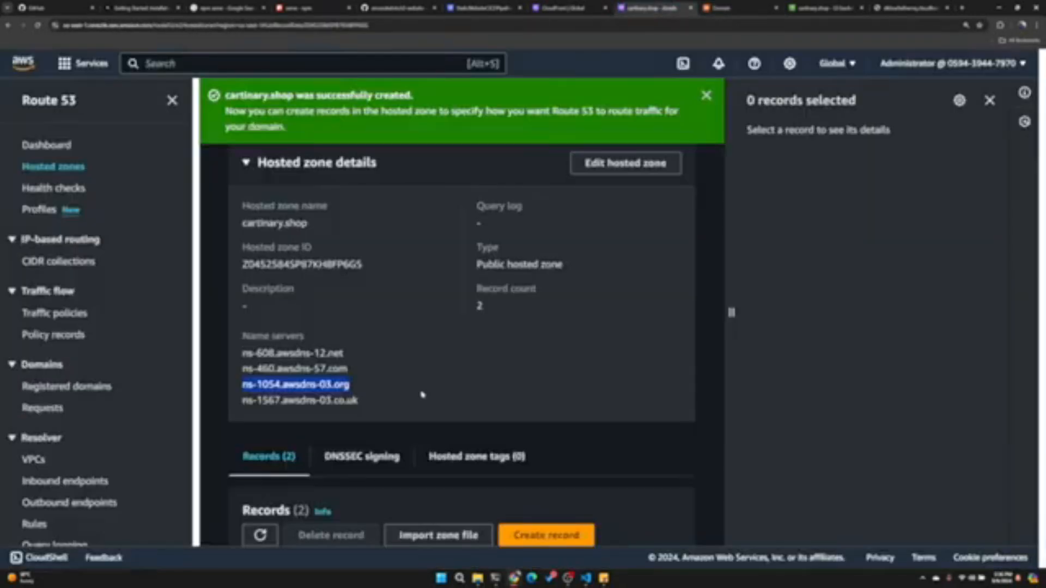
drag(246, 400, 362, 402)
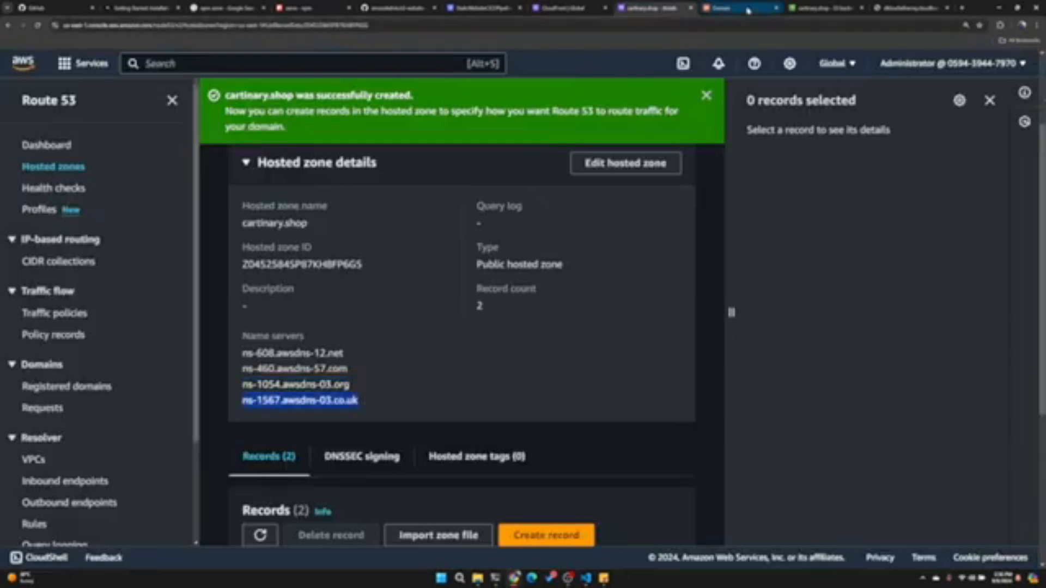
click(730, 8)
key(ctrl+v)
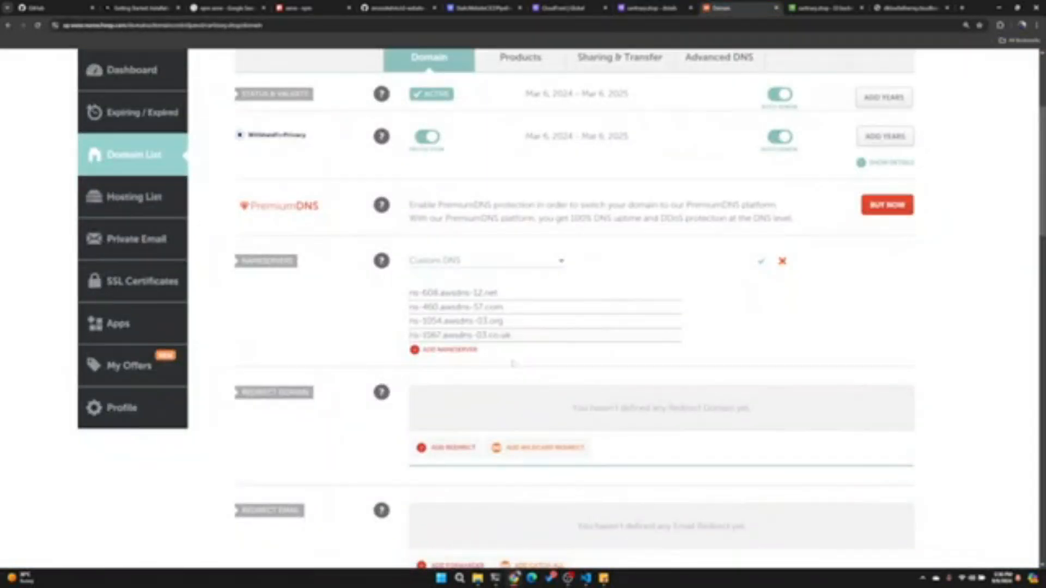
click(762, 263)
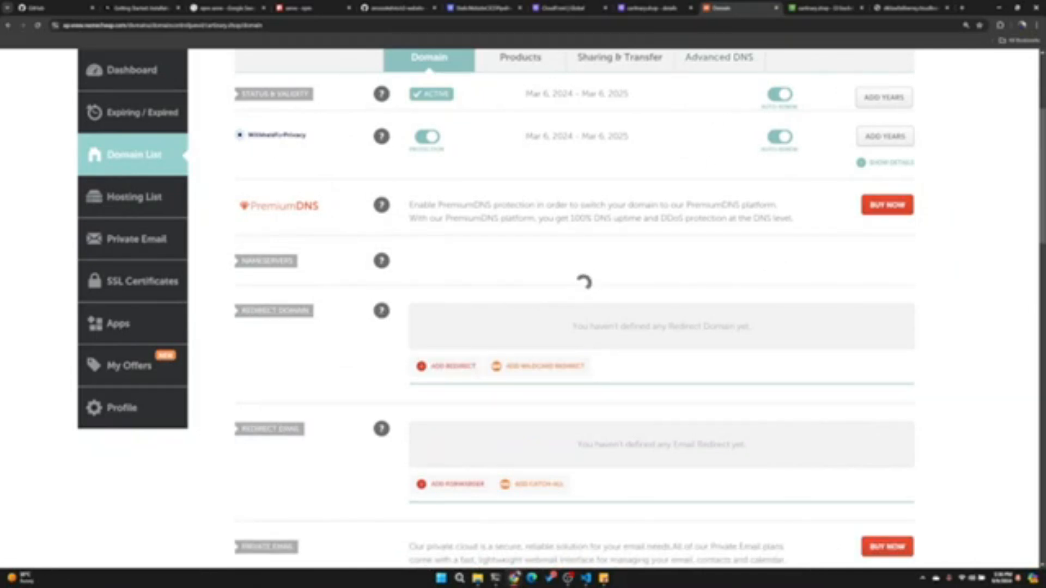
- Look at the CloudFront-served site, check the saved nameservers in Namecheap and return to the Route 53 hosted zone
click(810, 6)
click(896, 9)
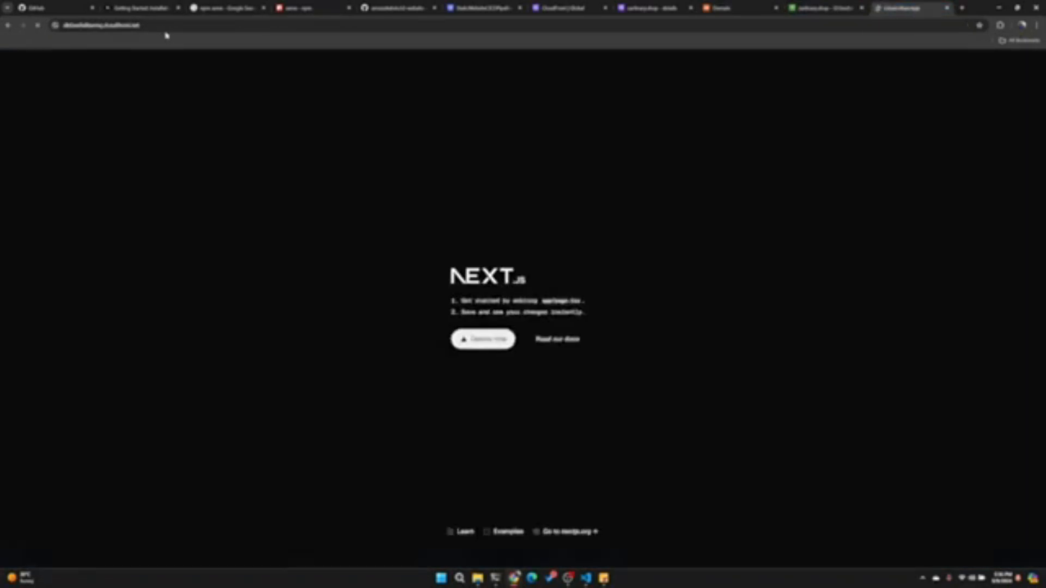
click(167, 26)
click(601, 150)
click(736, 8)
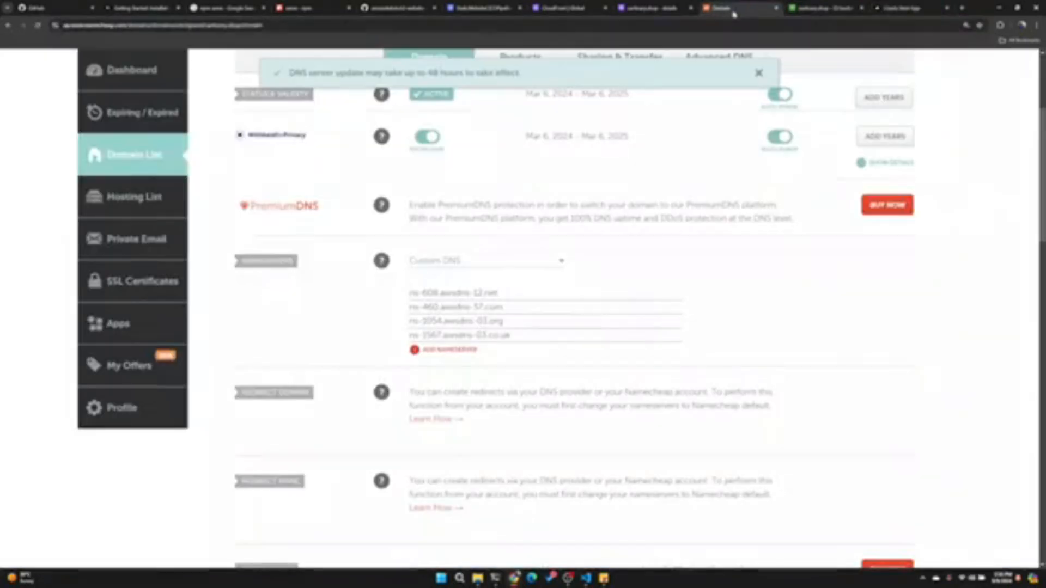
click(676, 11)
click(733, 8)
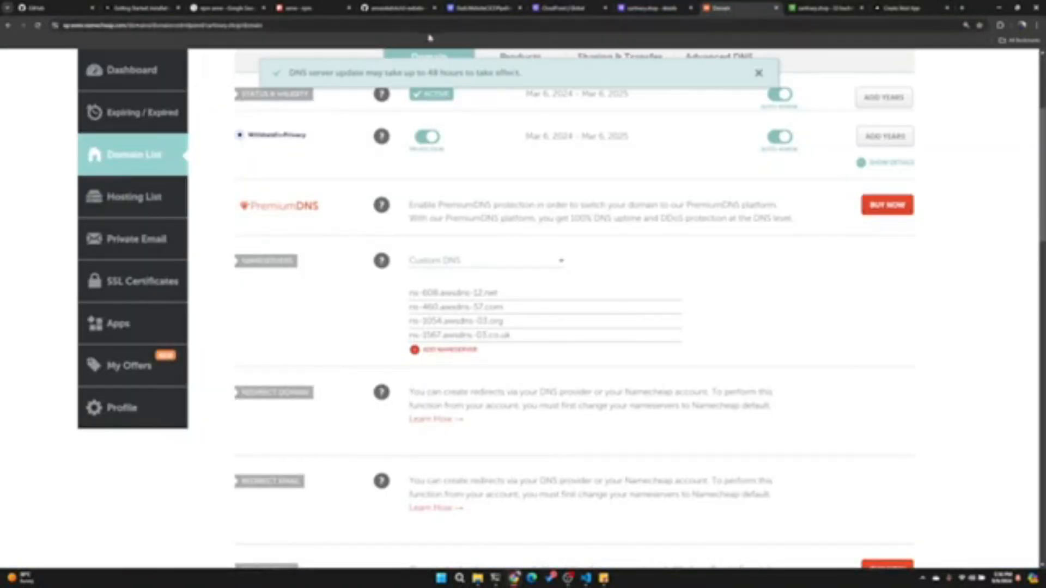
click(651, 8)
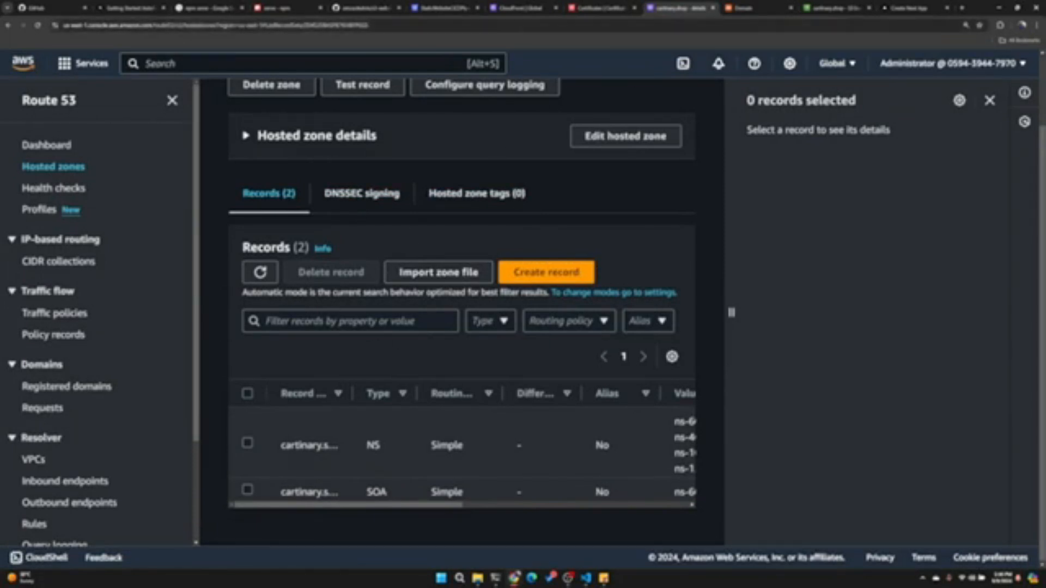
- Switch to Certificate Manager's certificate list and search the AWS services for certificate, then dismiss the search results
click(609, 9)
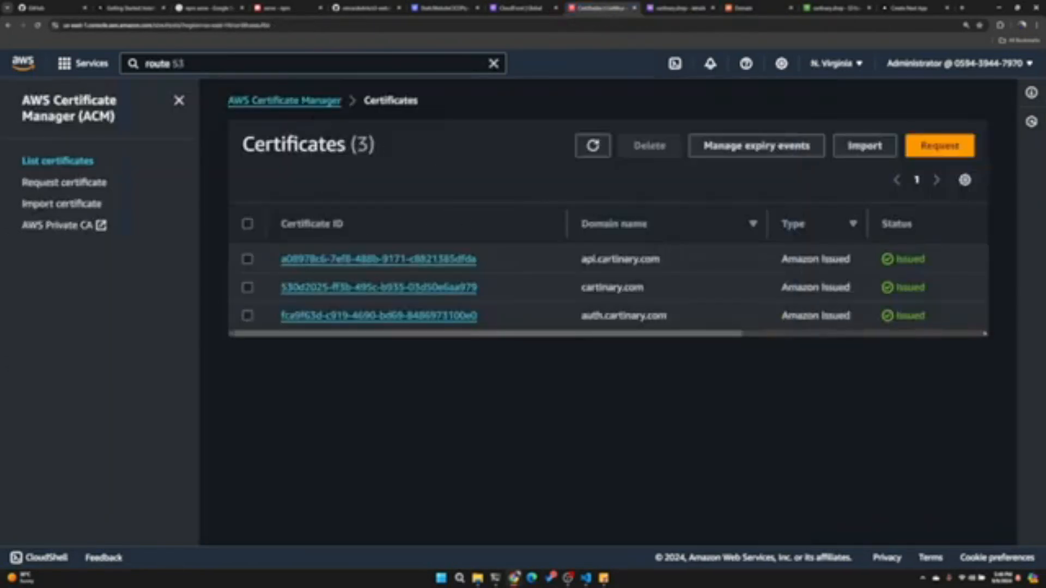
click(304, 64)
text(cer)
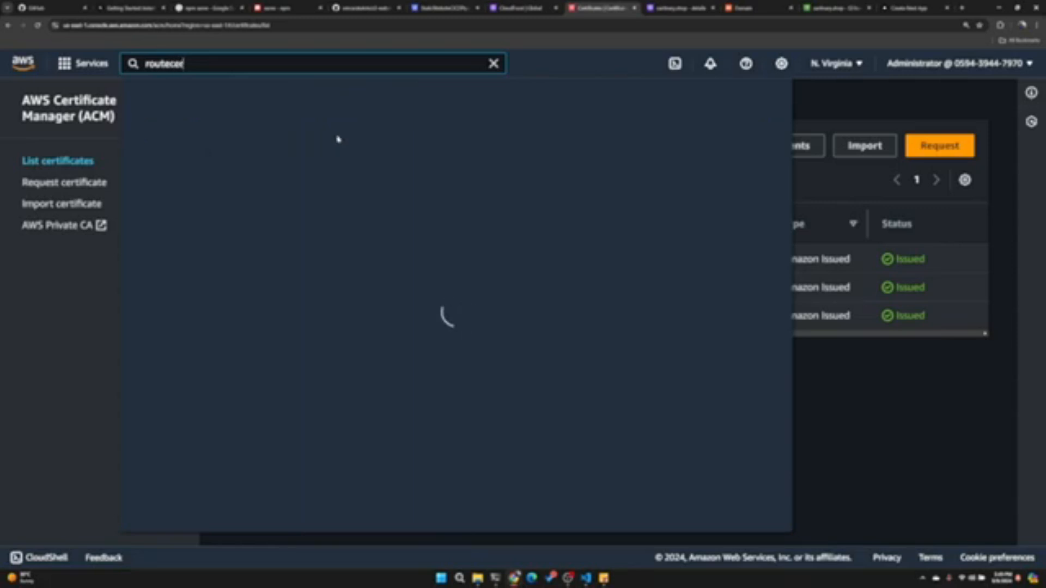
key(ctrl+a)
text(certificate)
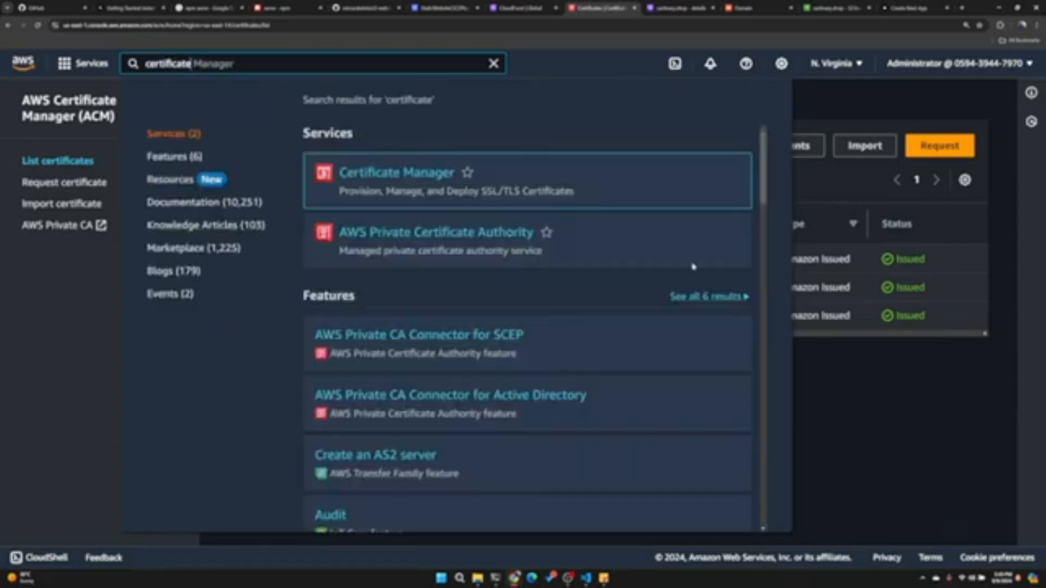
click(911, 371)
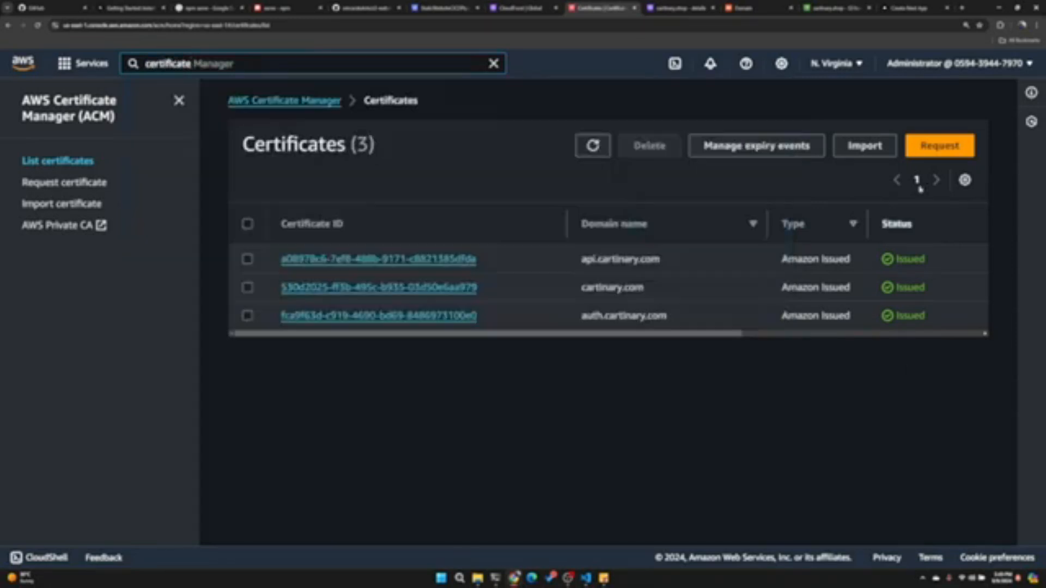
click(939, 145)
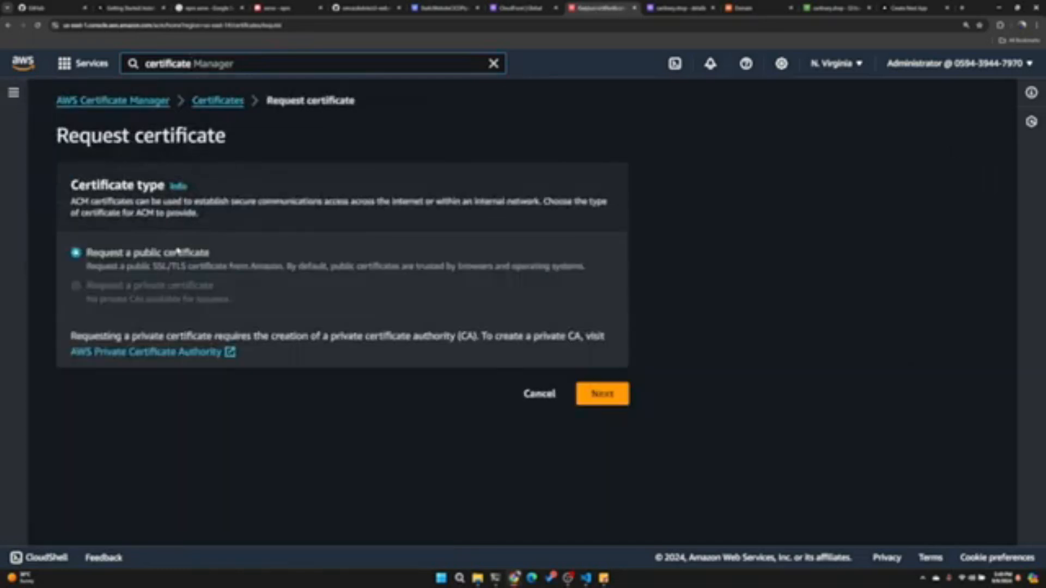
click(600, 392)
click(182, 194)
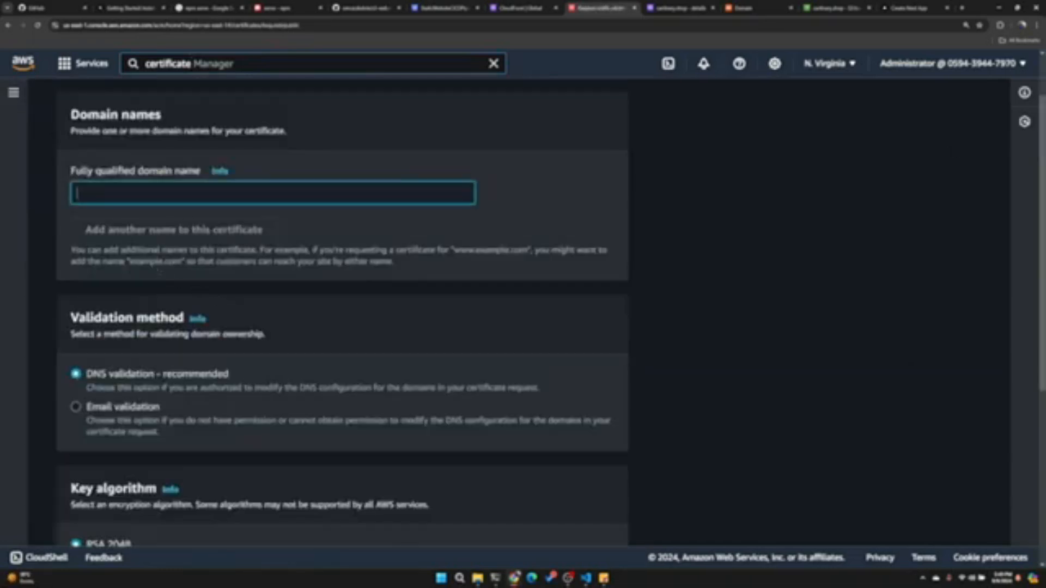
text(cartinary.shop)
key(Tab)
key(Return)
text(www.cartinary.sh)
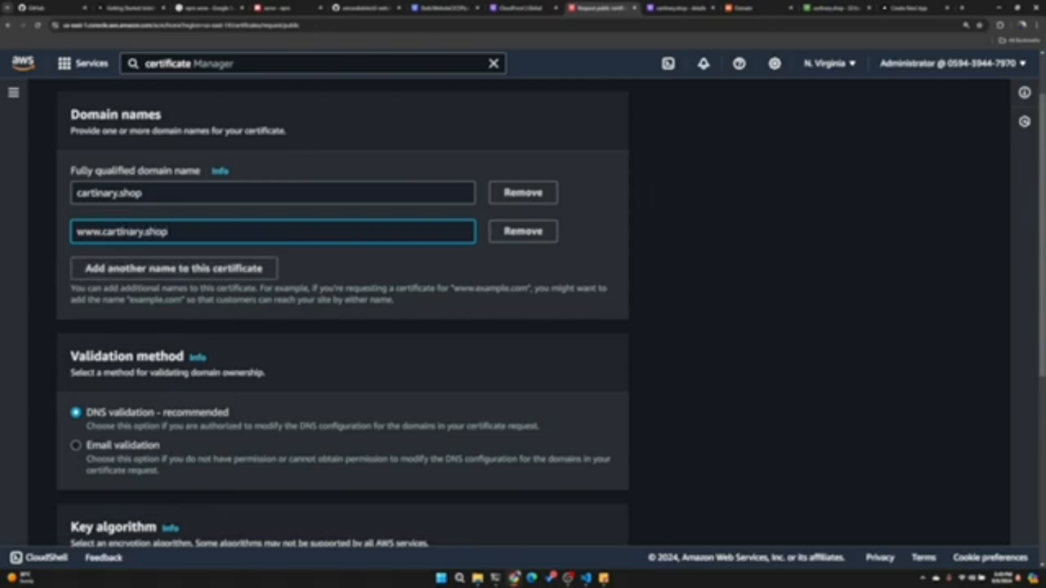
- Keep DNS validation and the RSA 2048 key algorithm, and submit the certificate request
scroll(124, 363, down, 2)
scroll(163, 297, down, 2)
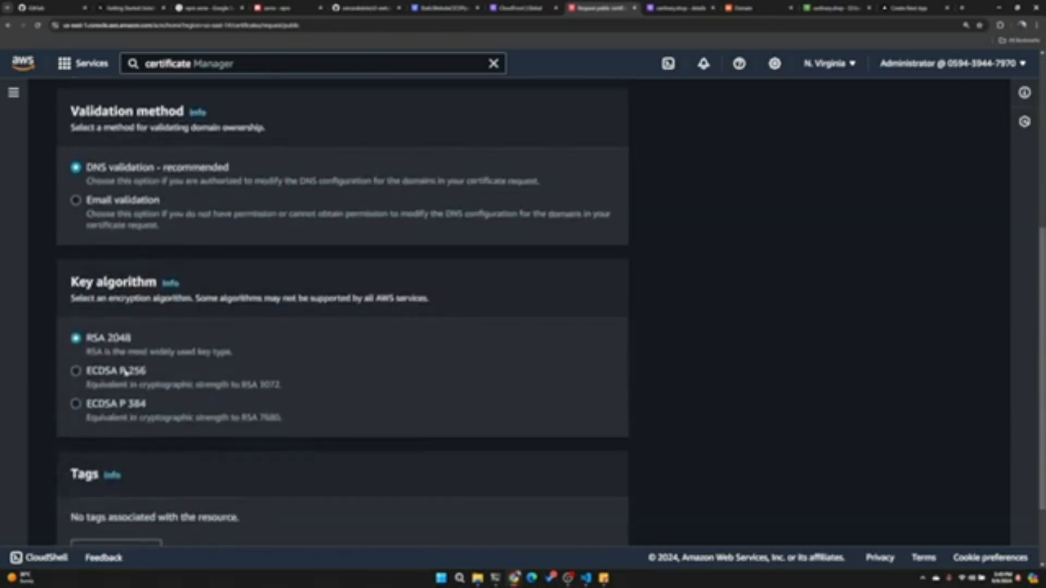
scroll(188, 239, down, 2)
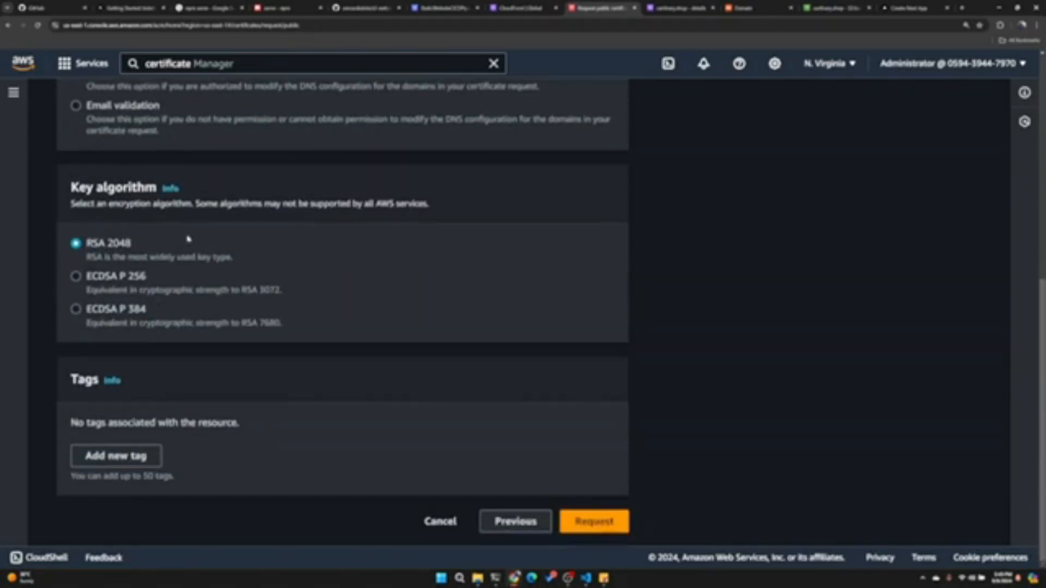
click(572, 518)
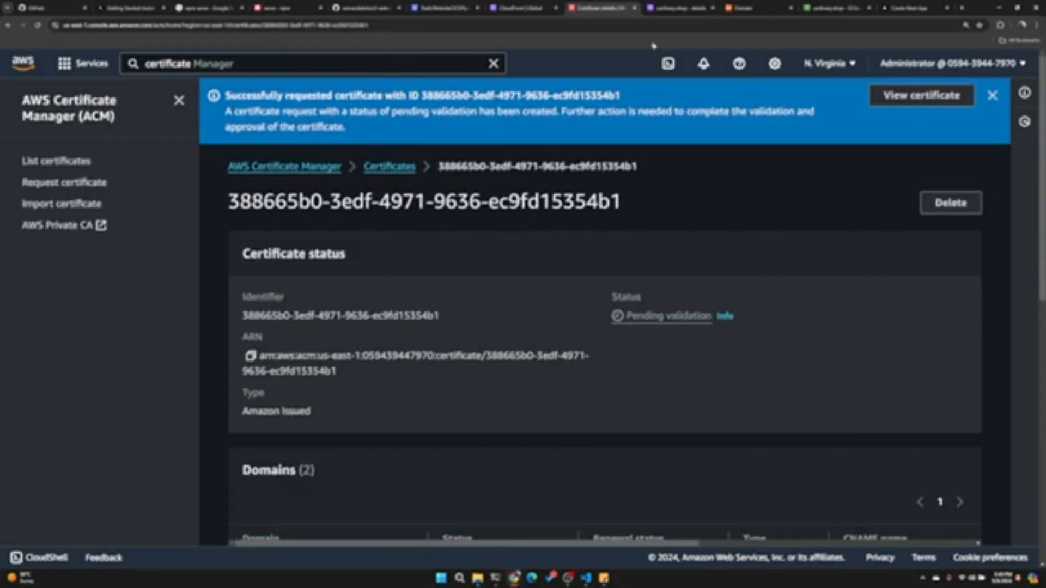
- Return to the cartinary.shop hosted zone in Route 53 and refresh its records list
click(677, 11)
click(260, 272)
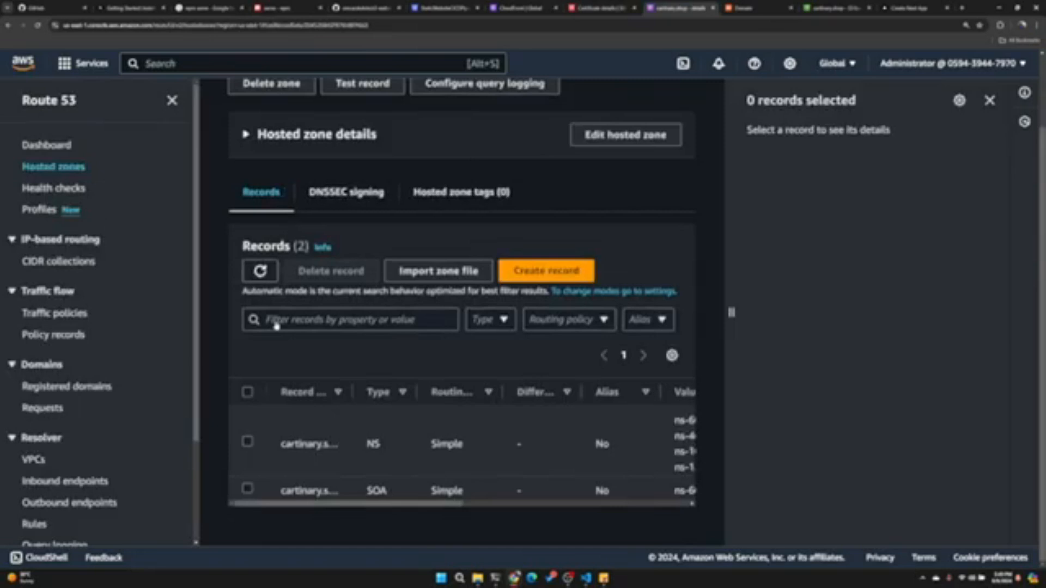
scroll(418, 408, up, 1)
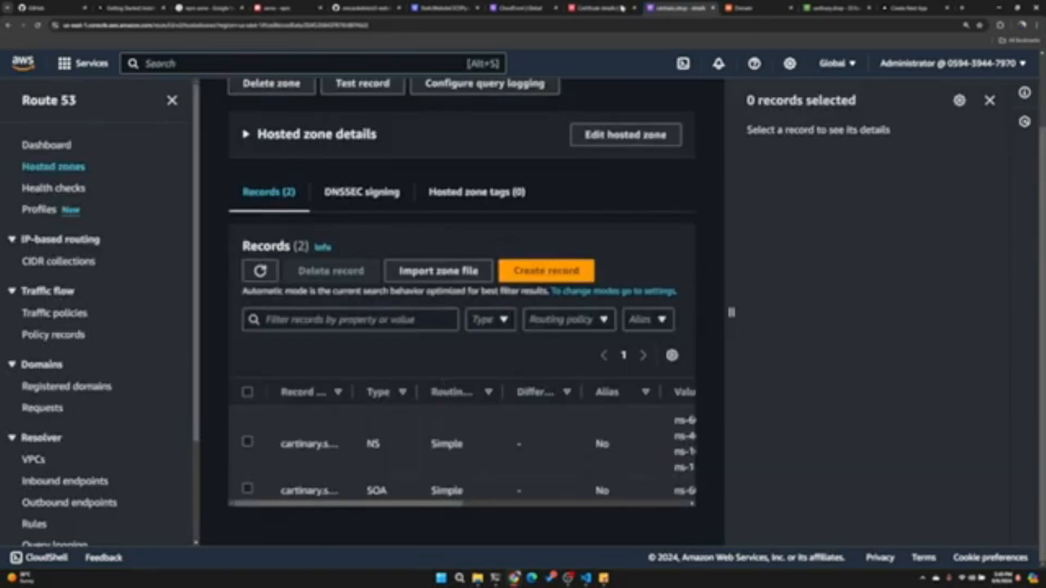
- Examine the requested certificate's domains, including their validation status, CNAME names and CNAME values
click(619, 8)
scroll(551, 274, down, 3)
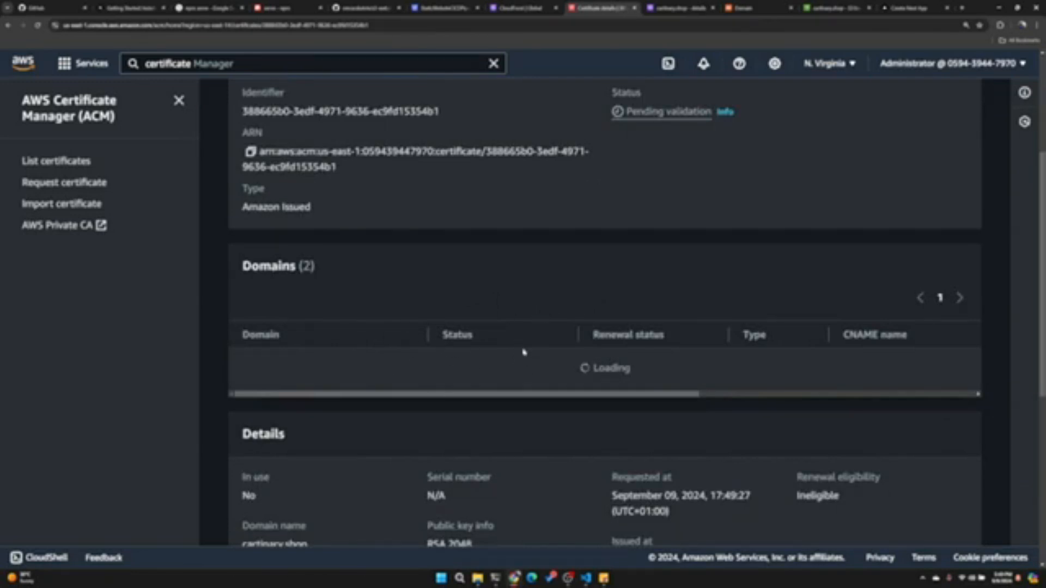
scroll(551, 315, up, 2)
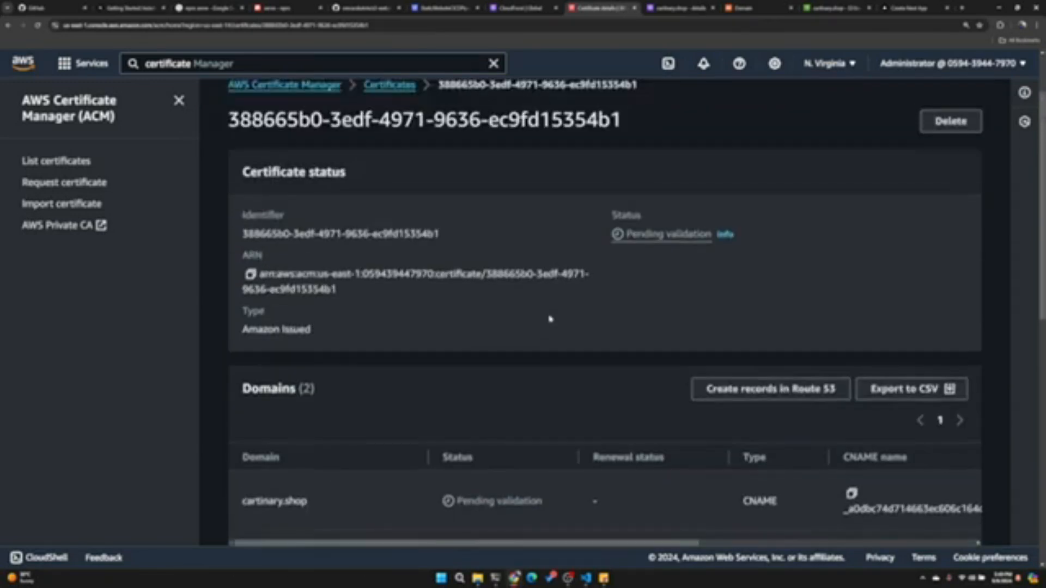
scroll(490, 343, down, 3)
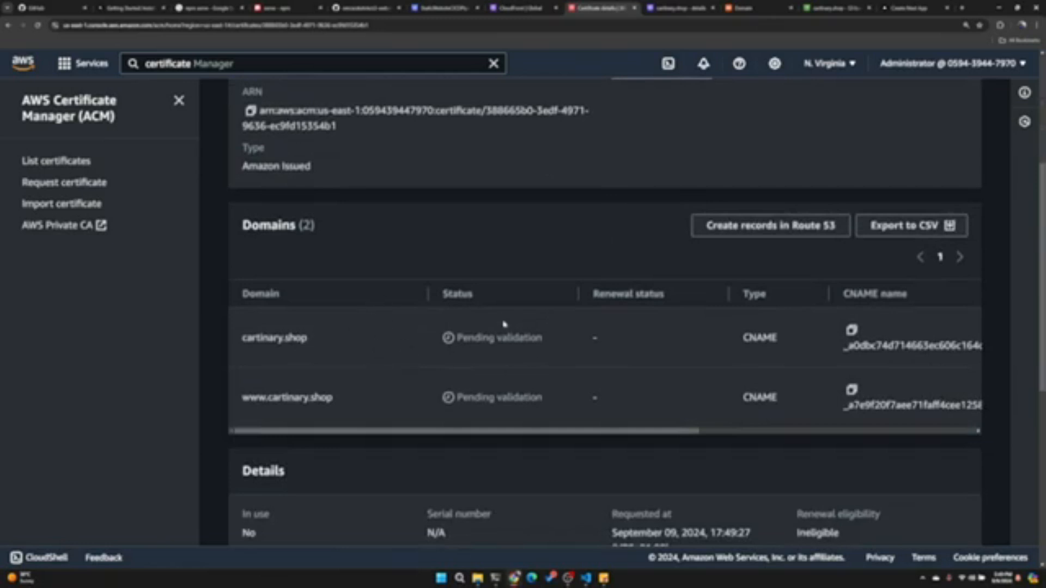
scroll(729, 294, right, 4)
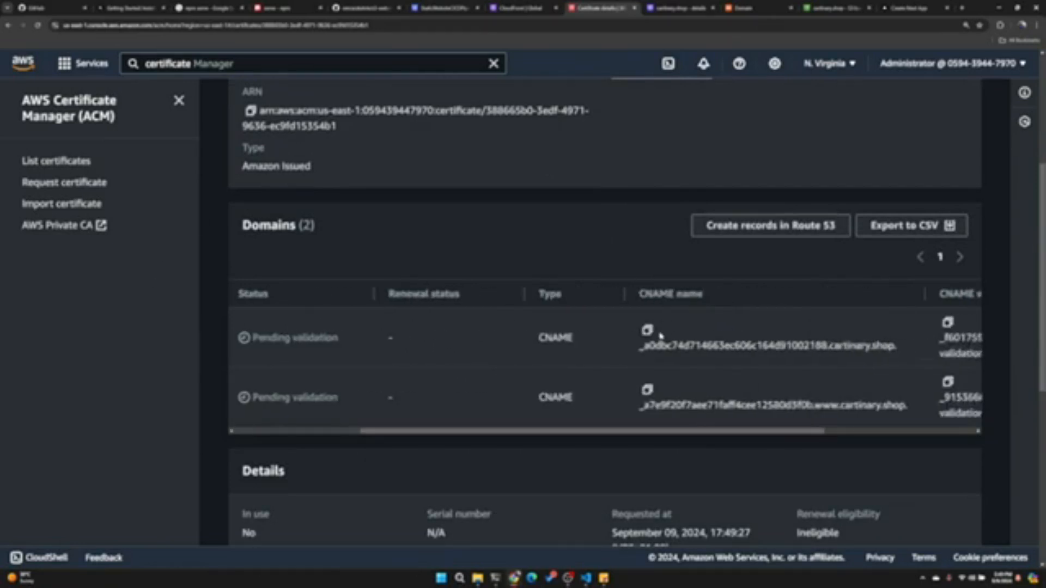
drag(644, 345, 875, 353)
scroll(537, 364, right, 3)
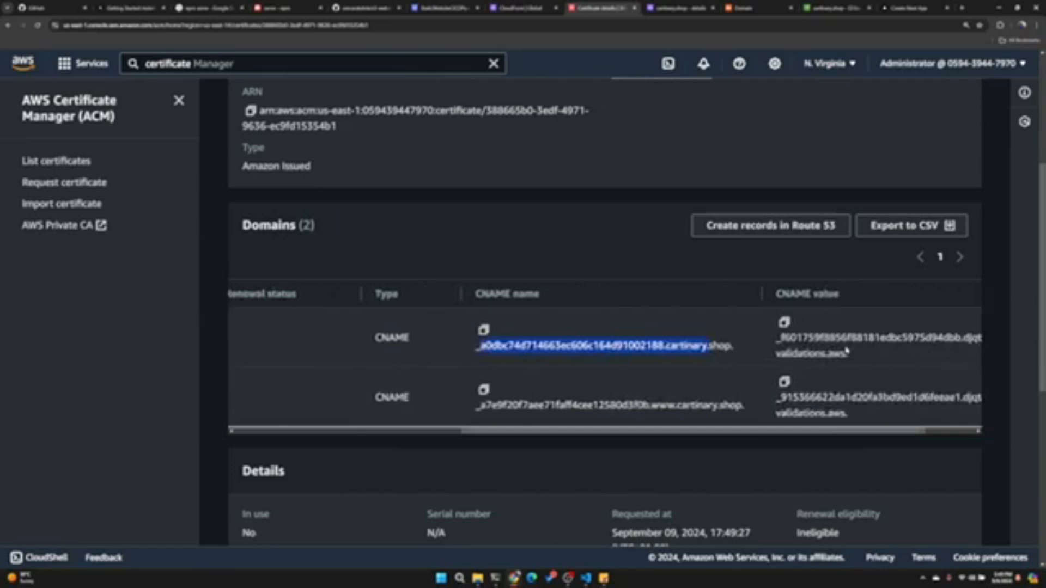
scroll(537, 364, left, 3)
scroll(545, 341, left, 4)
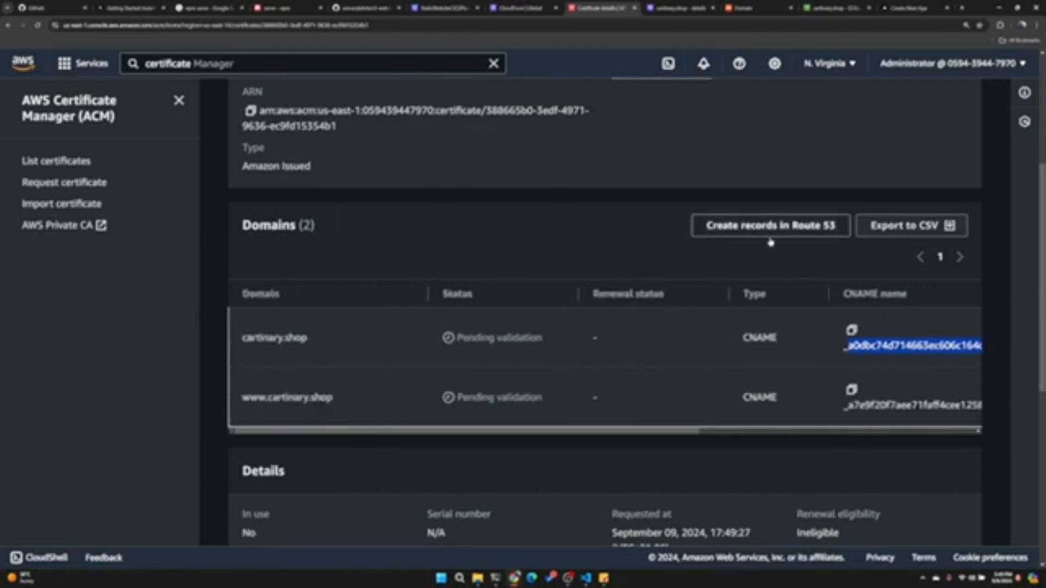
click(660, 9)
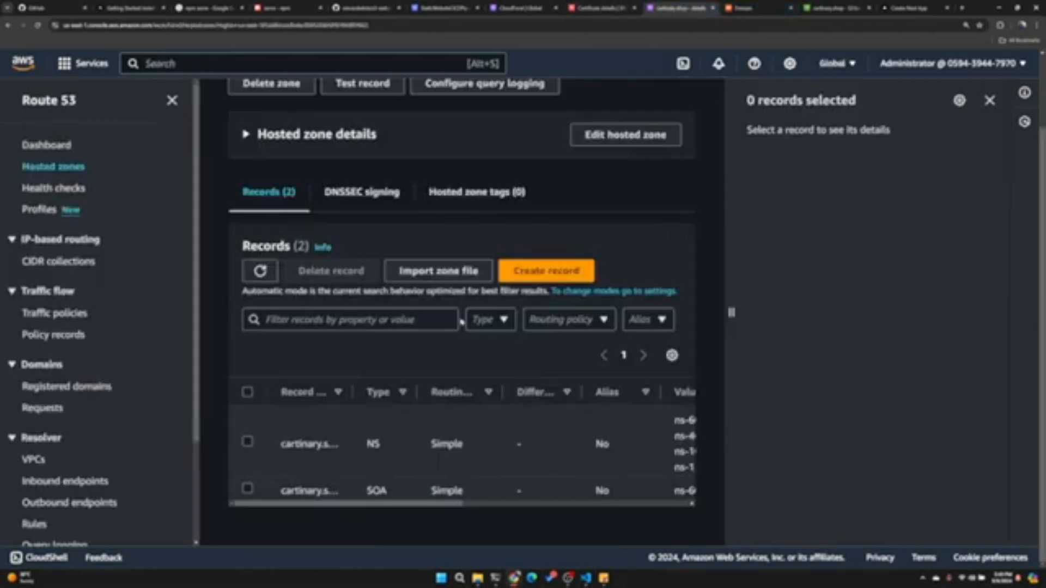
click(599, 8)
click(718, 226)
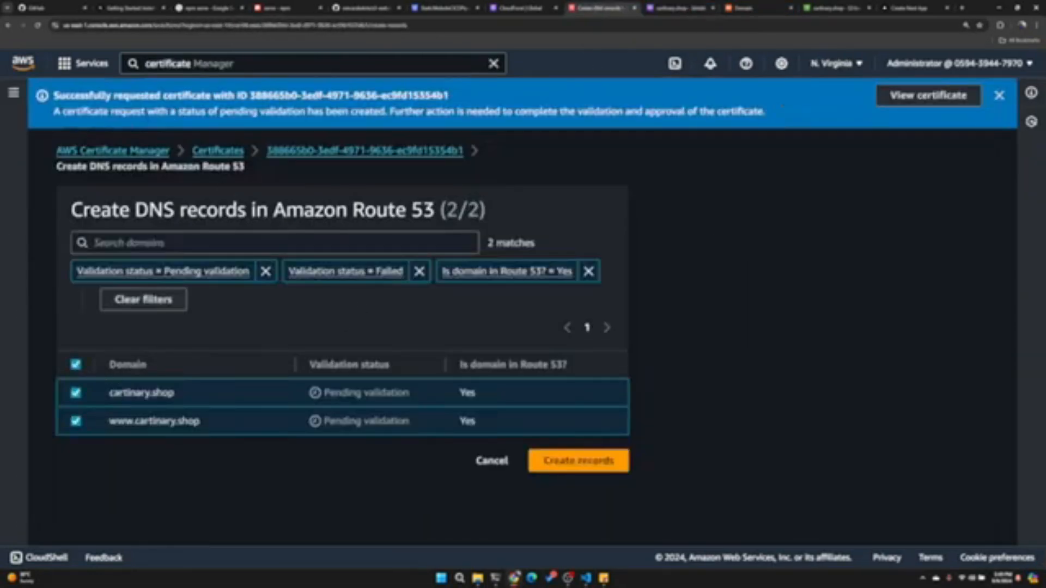
click(597, 460)
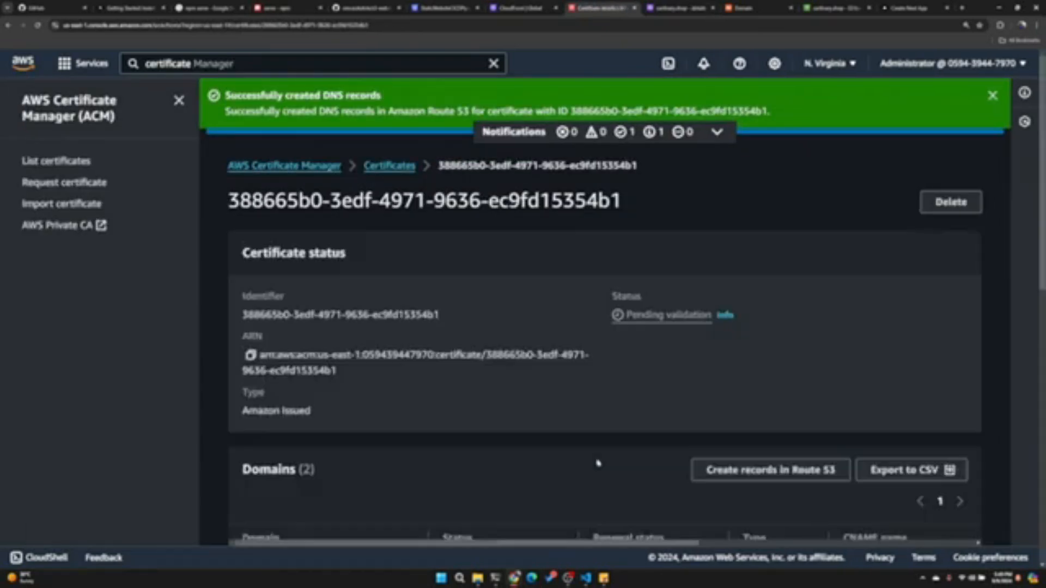
scroll(647, 239, down, 4)
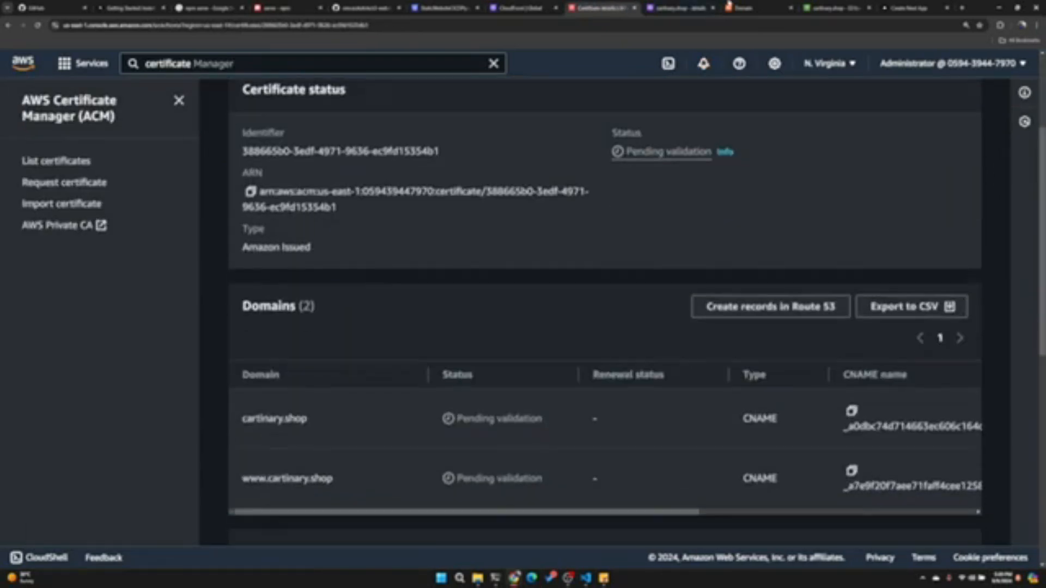
- Refresh the records list of the cartinary.shop hosted zone in Route 53 and check for the certificate's CNAME records
click(681, 7)
click(261, 271)
scroll(352, 449, down, 2)
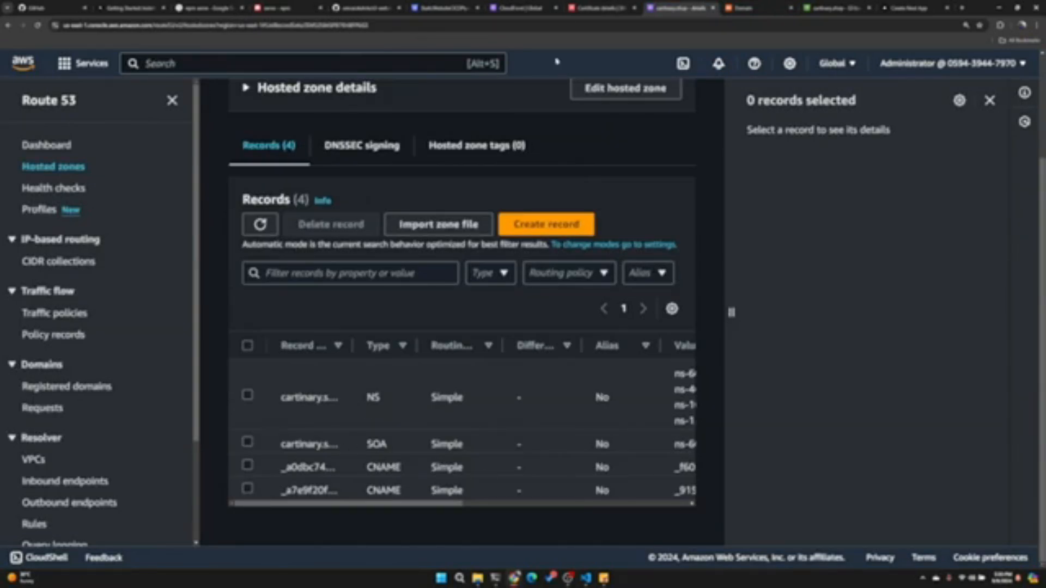
- Return to the cartinary.shop certificate in Certificate Manager and reload its details to check the validation status
click(599, 8)
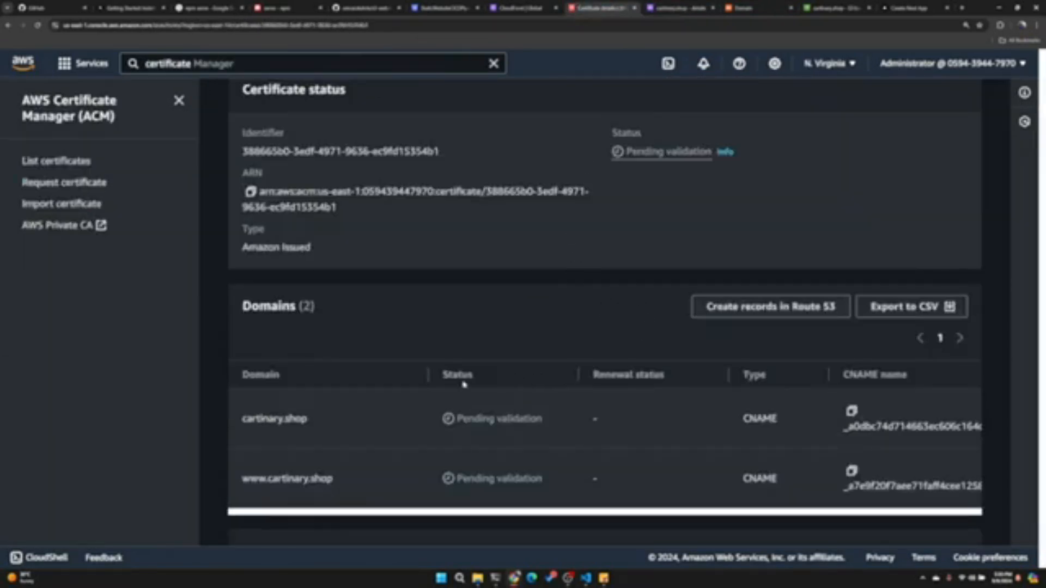
key(F5)
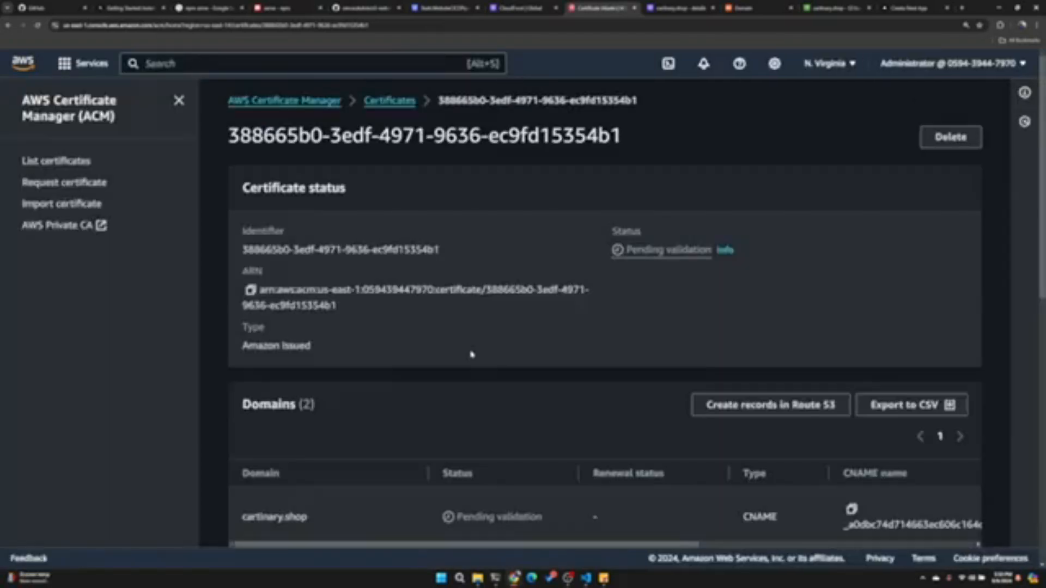
scroll(467, 385, down, 5)
scroll(477, 361, up, 4)
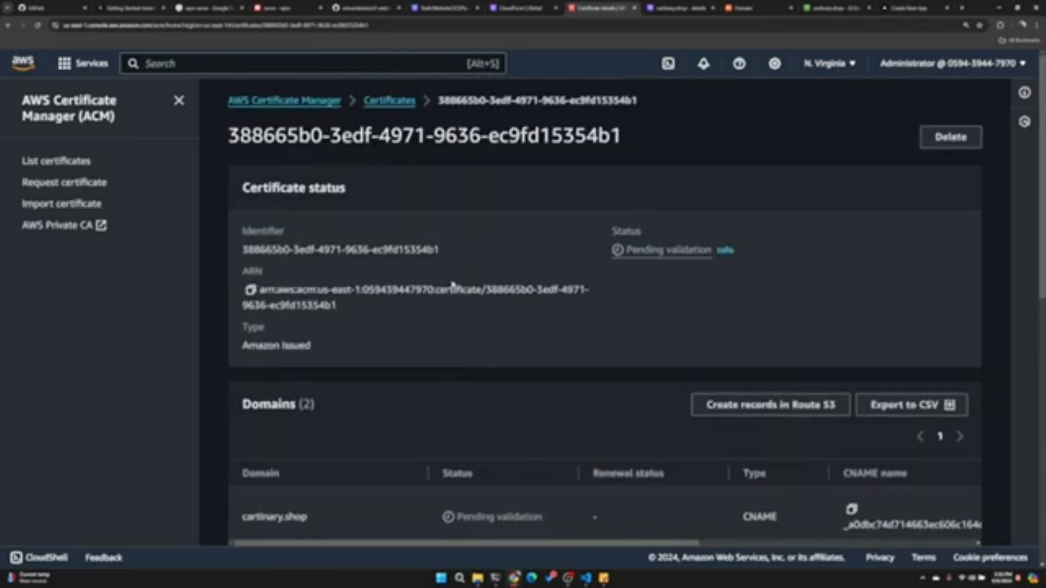
click(402, 102)
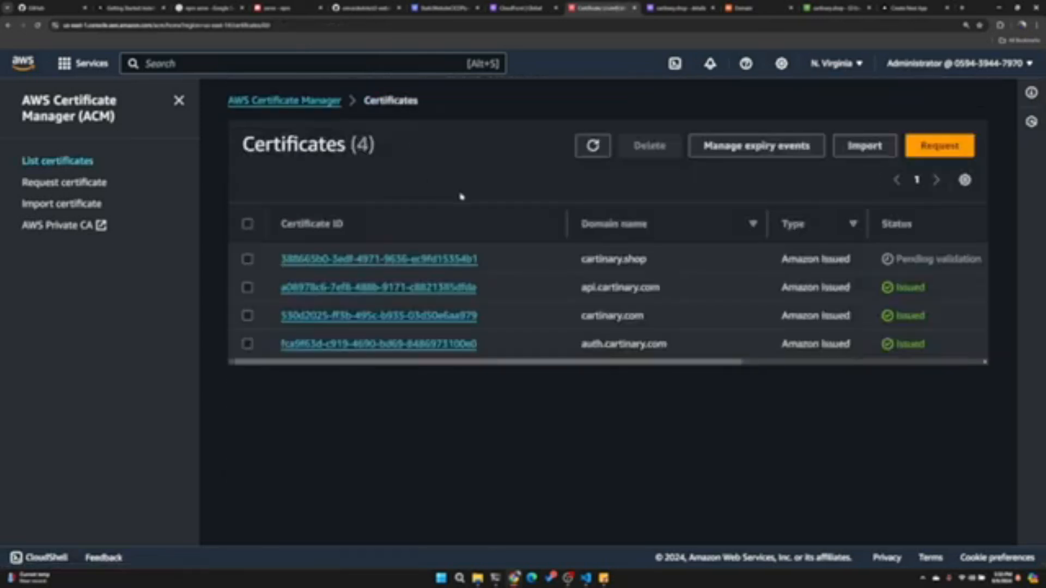
click(410, 261)
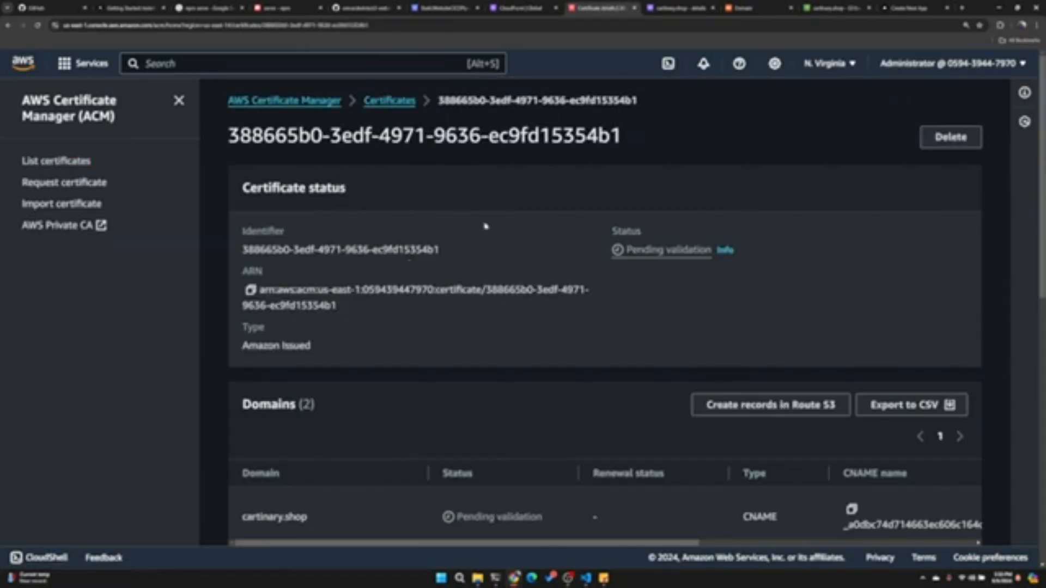
scroll(486, 226, down, 4)
key(F5)
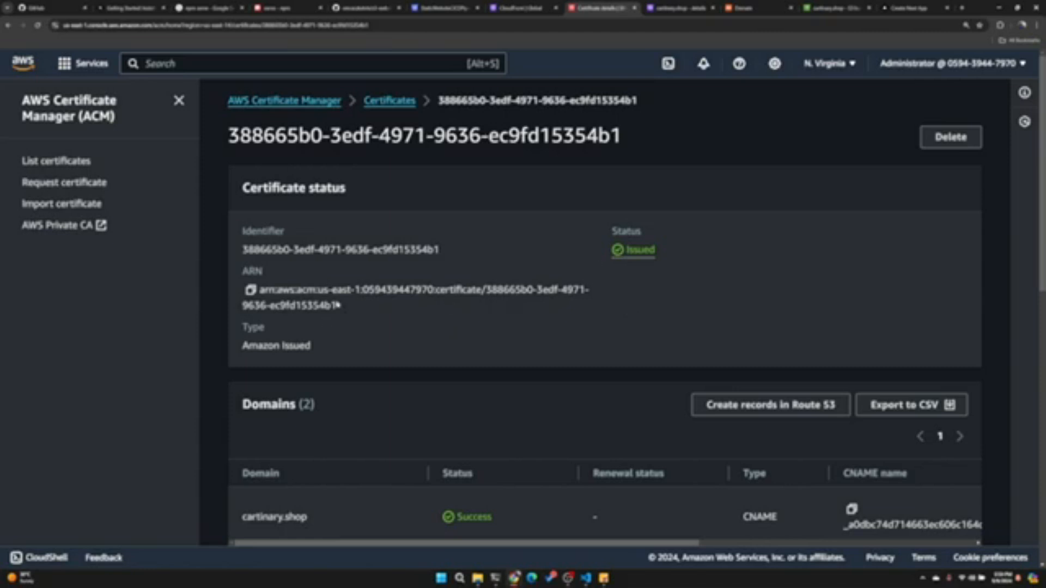
key(ctrl+shift+Tab)
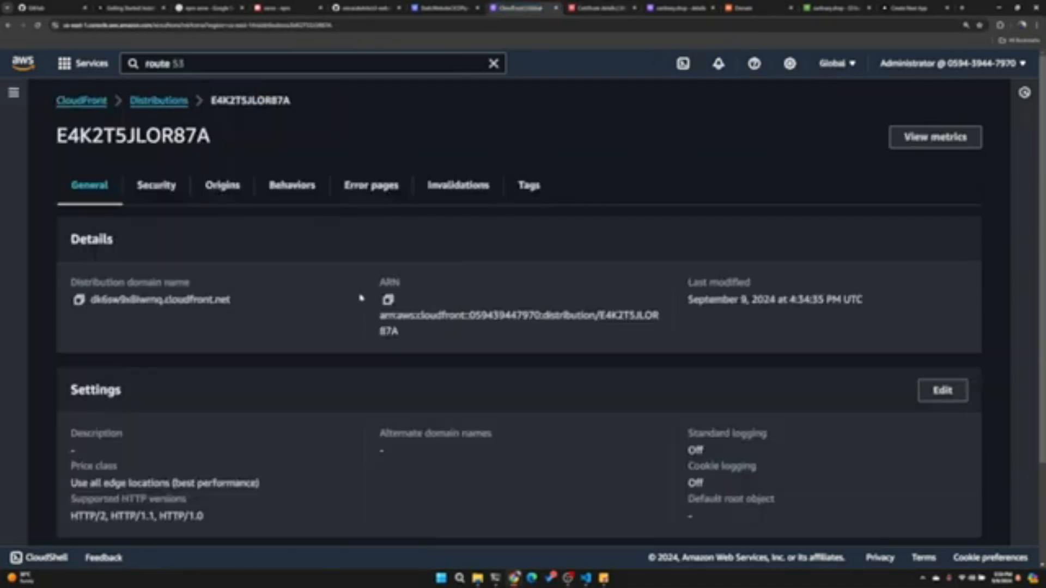
scroll(245, 277, down, 3)
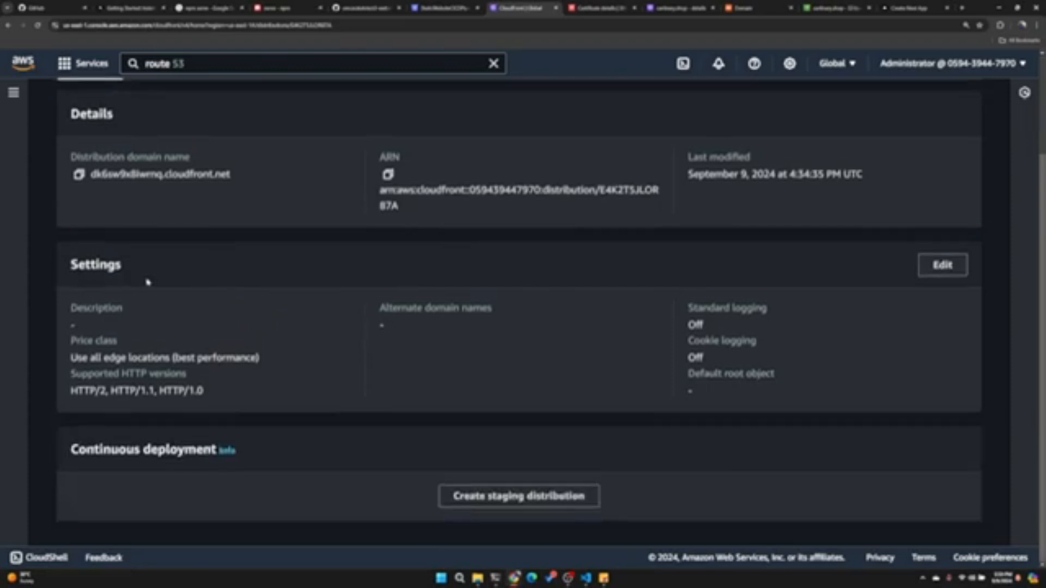
scroll(150, 282, up, 3)
scroll(193, 330, down, 3)
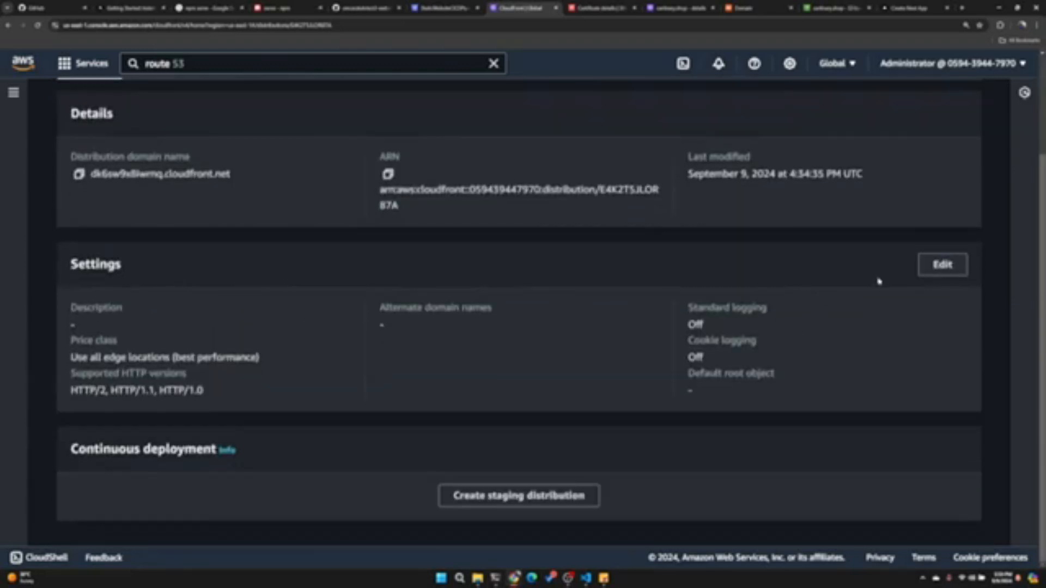
click(943, 265)
scroll(158, 305, down, 2)
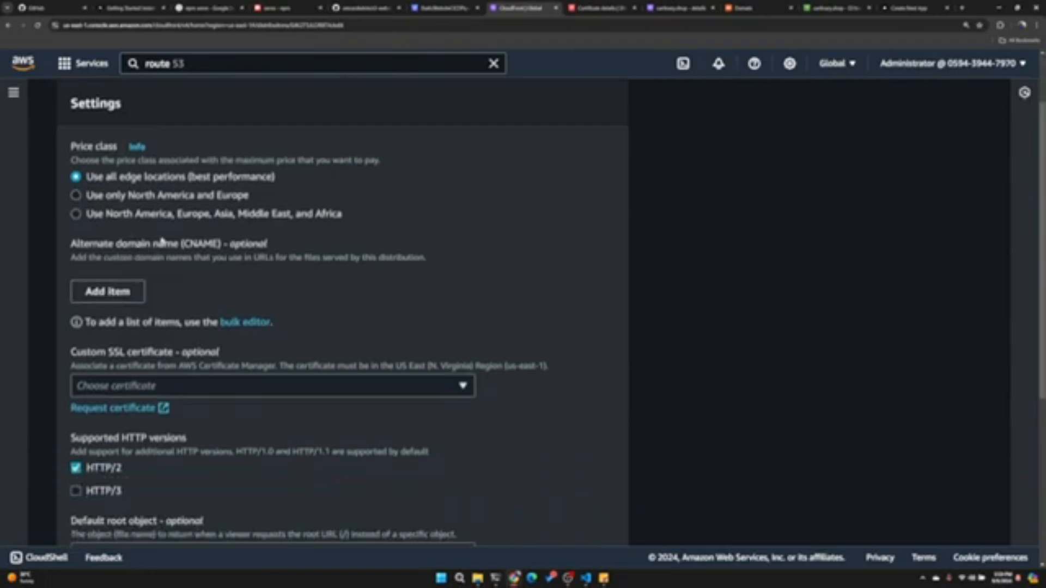
drag(75, 244, 199, 247)
click(139, 297)
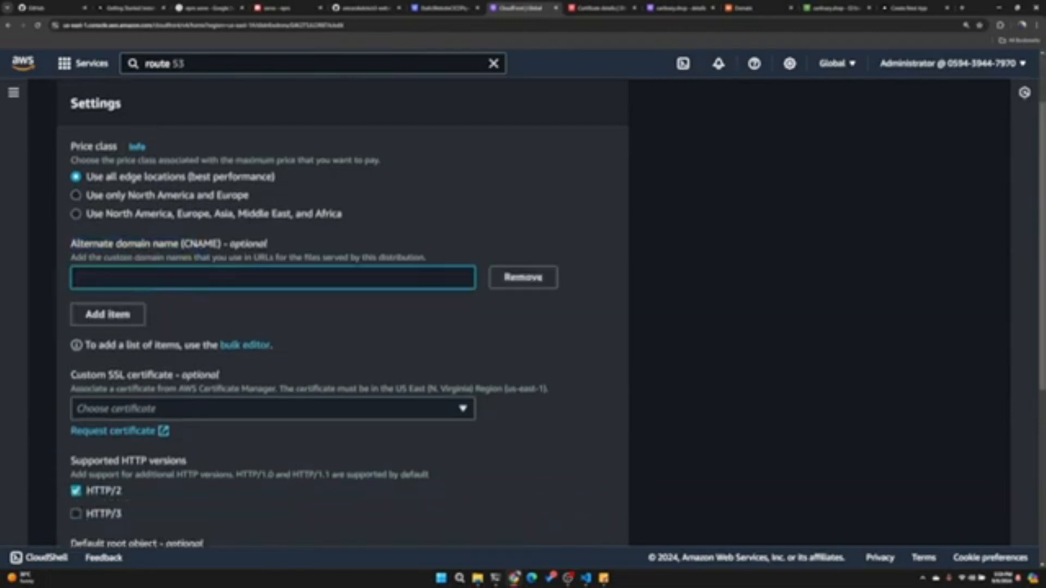
text(cartinary.shop)
key(Tab)
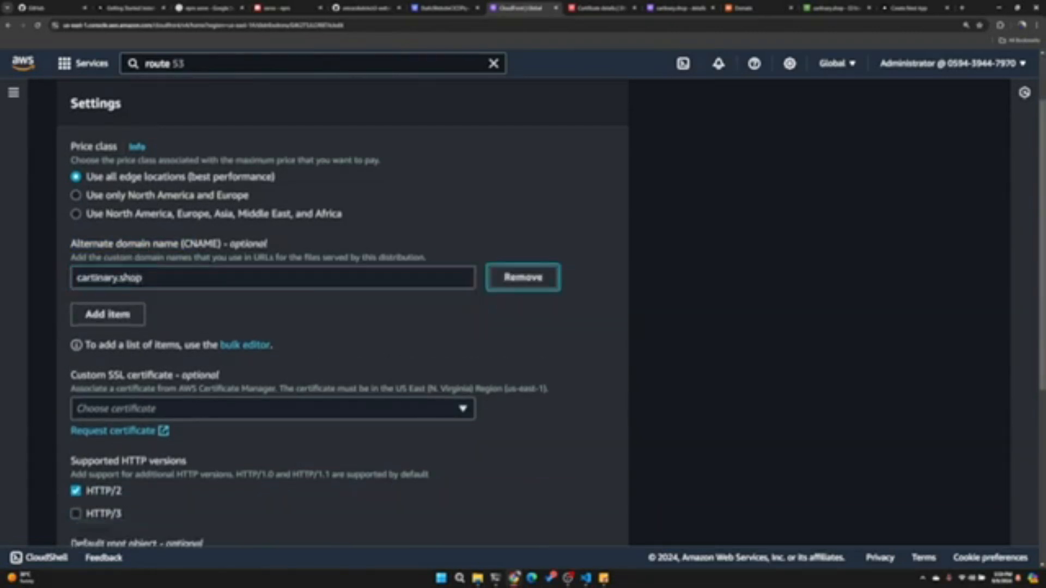
click(109, 314)
text(www)
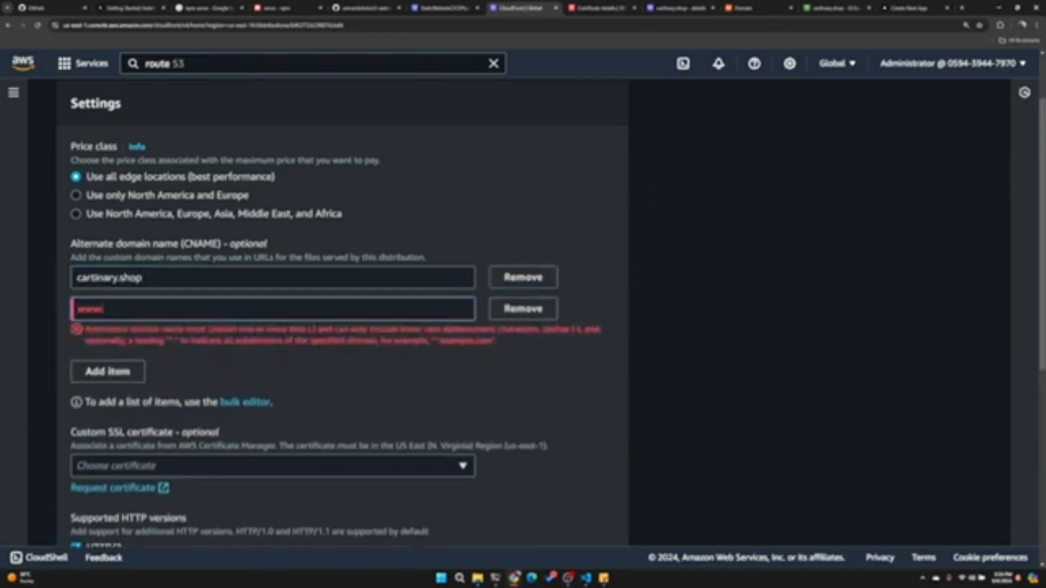
text(.cartinary.shop)
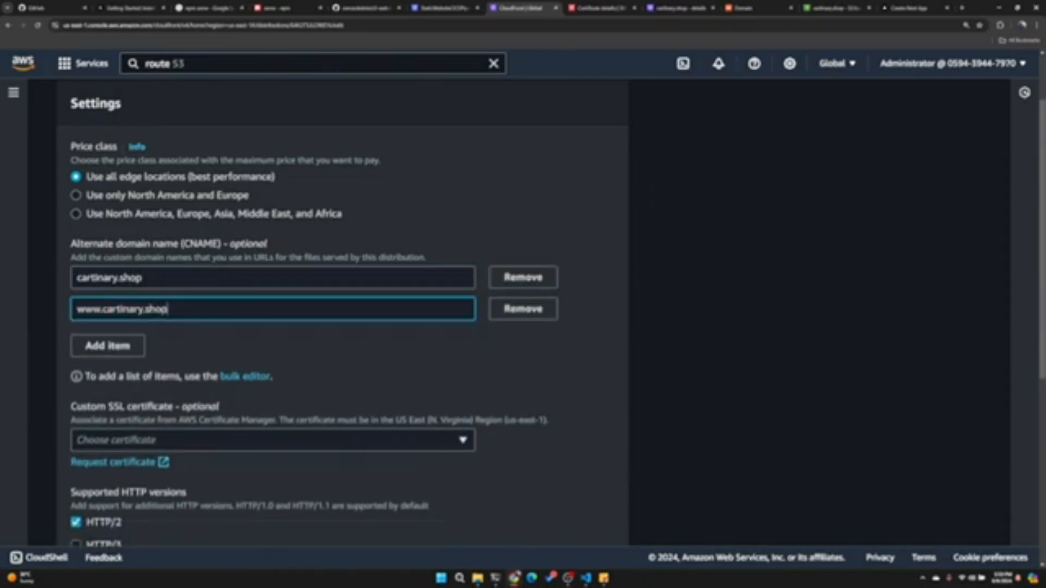
- Assign the cartinary.shop ACM certificate as the distribution's custom SSL certificate and save the settings
scroll(224, 299, down, 2)
click(272, 318)
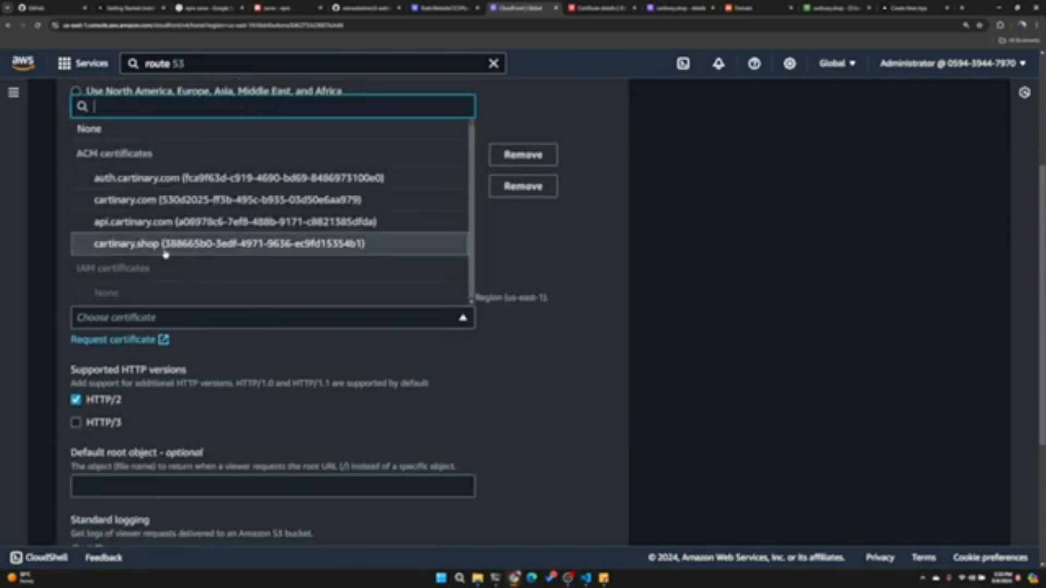
click(172, 243)
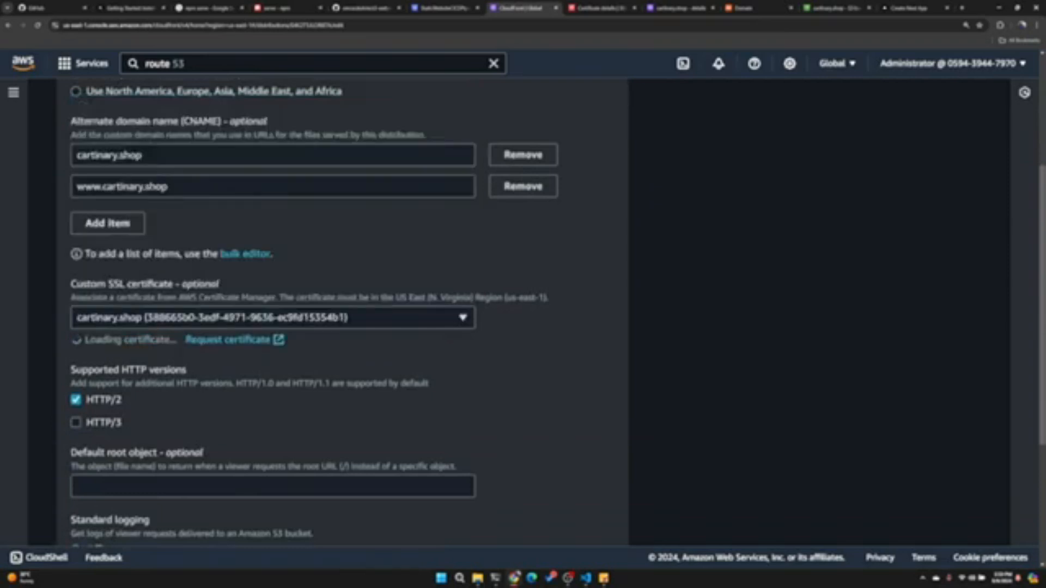
scroll(277, 425, down, 7)
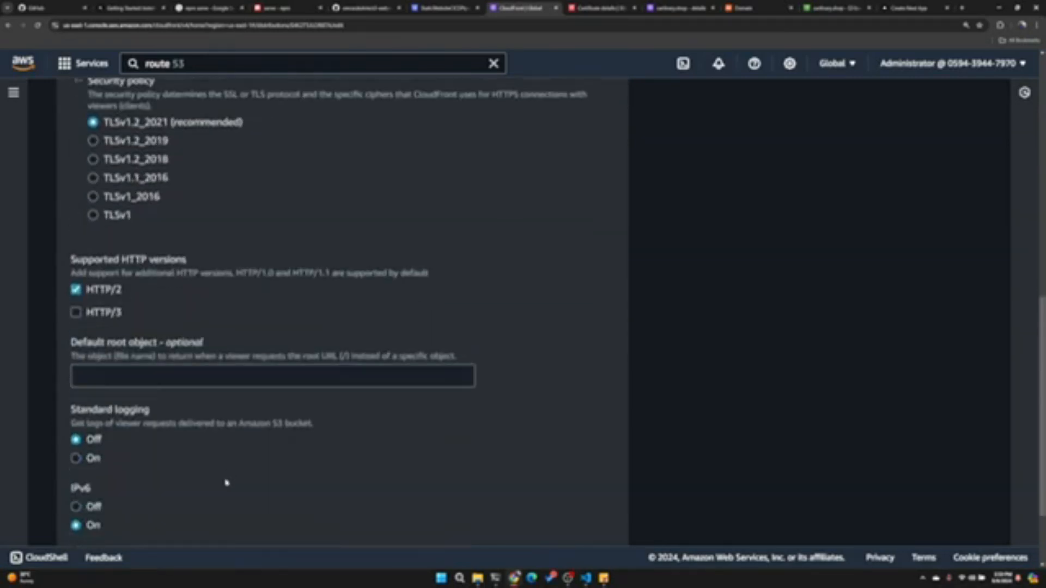
scroll(226, 323, down, 2)
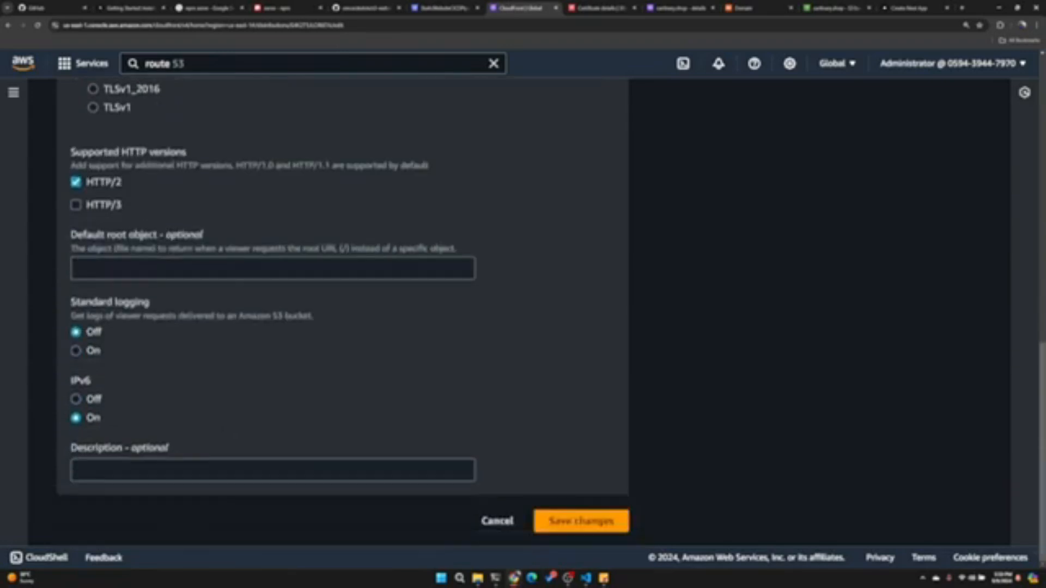
click(581, 521)
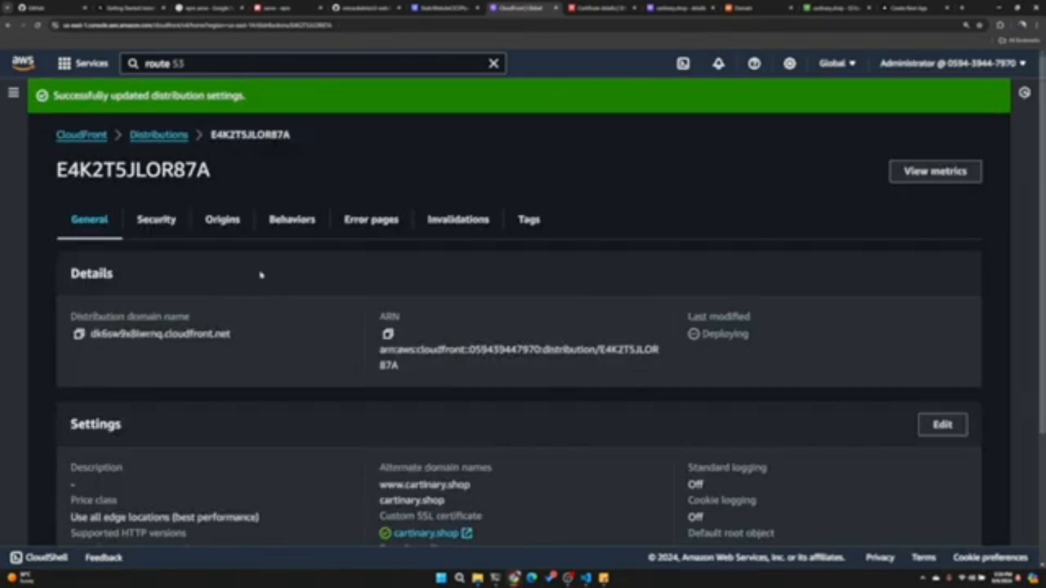
- Edit the distribution's default behavior to redirect HTTP to HTTPS and save it
click(296, 224)
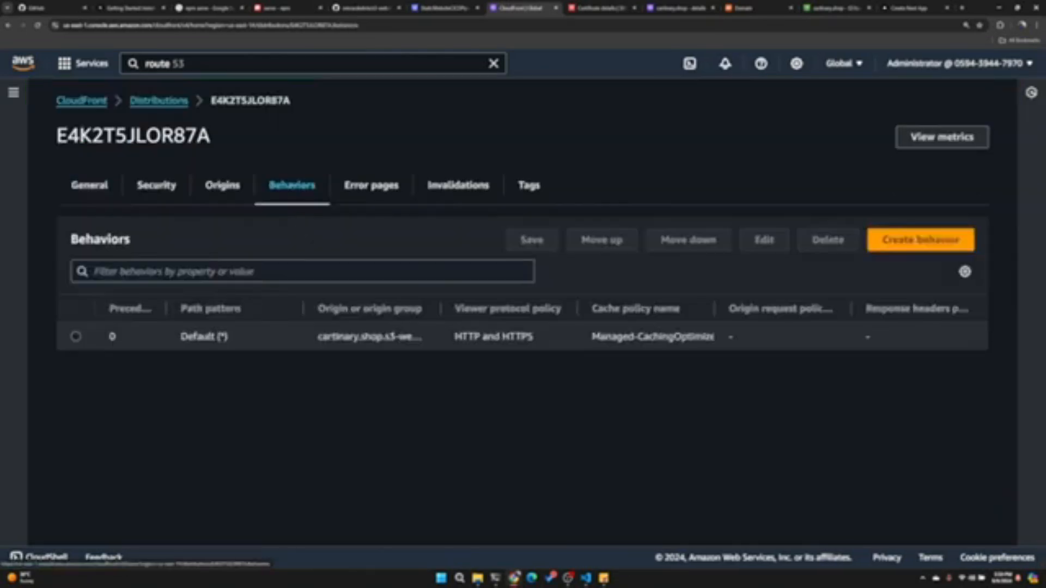
click(75, 336)
click(762, 240)
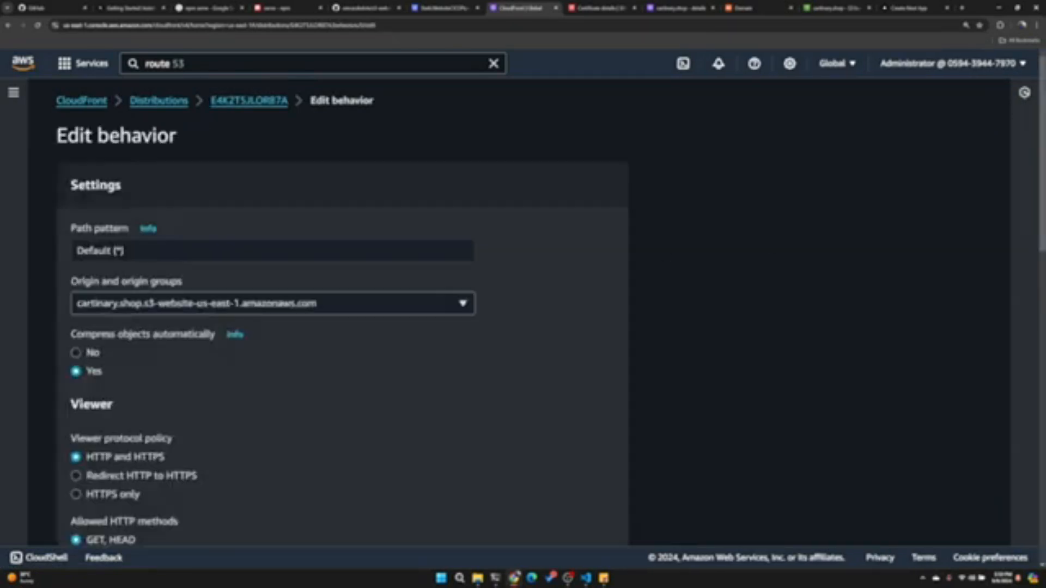
scroll(148, 308, down, 2)
scroll(148, 308, down, 1)
click(154, 355)
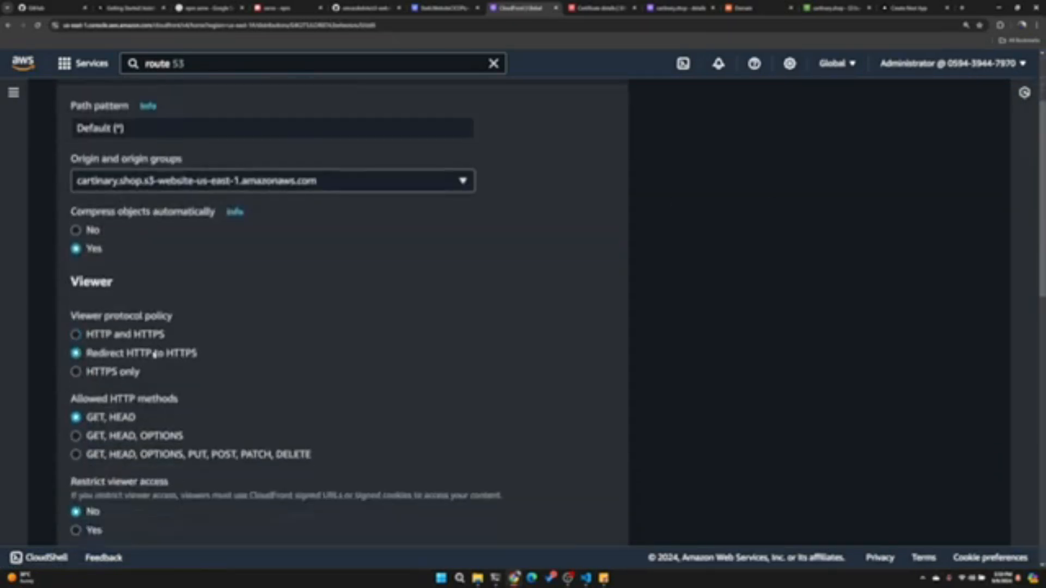
scroll(191, 357, down, 10)
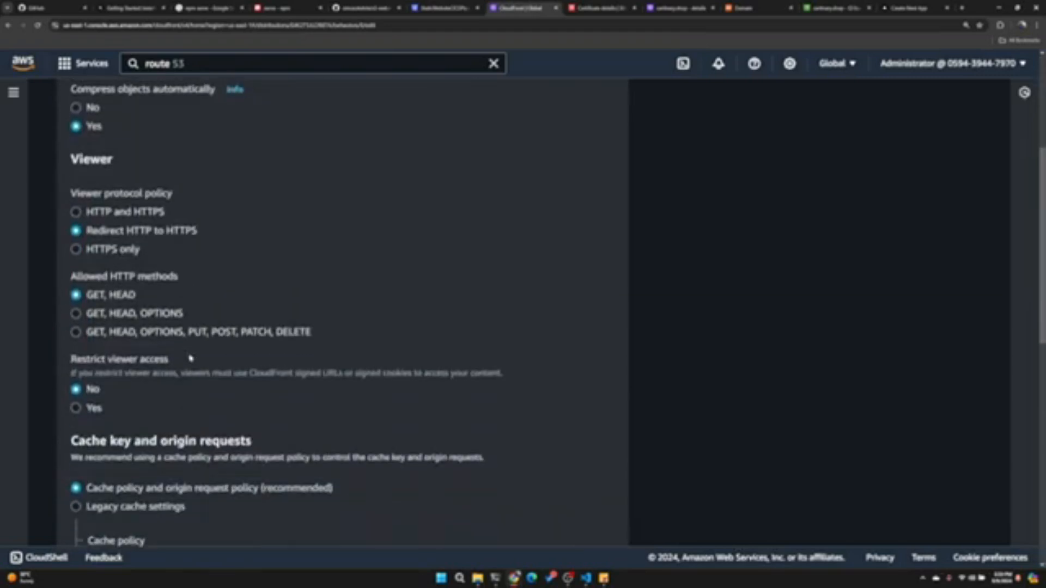
scroll(191, 246, down, 3)
click(581, 519)
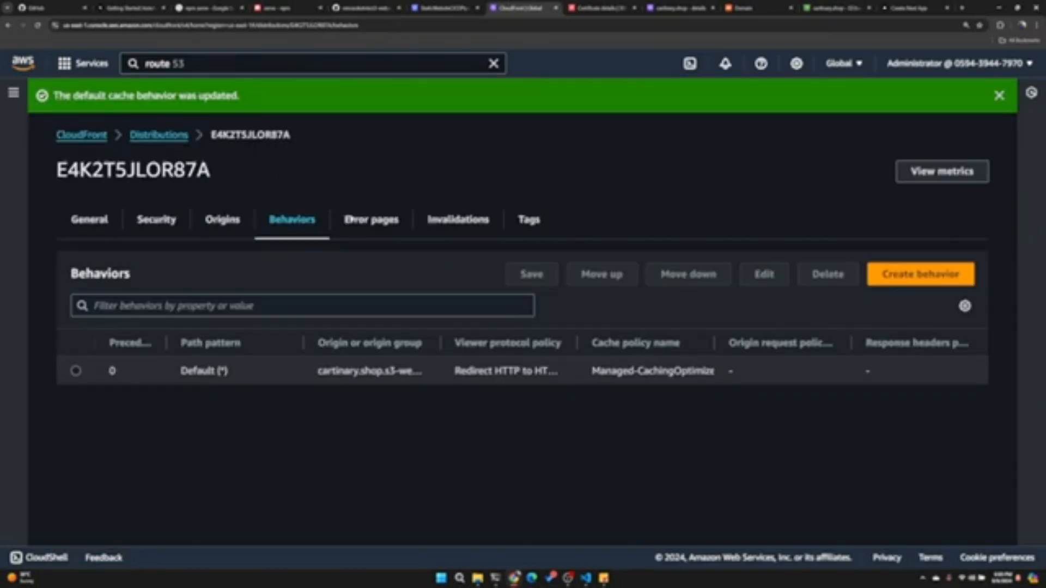
- Check the distribution's invalidations, then reopen its general details to view the distribution domain name and deployment status
click(473, 222)
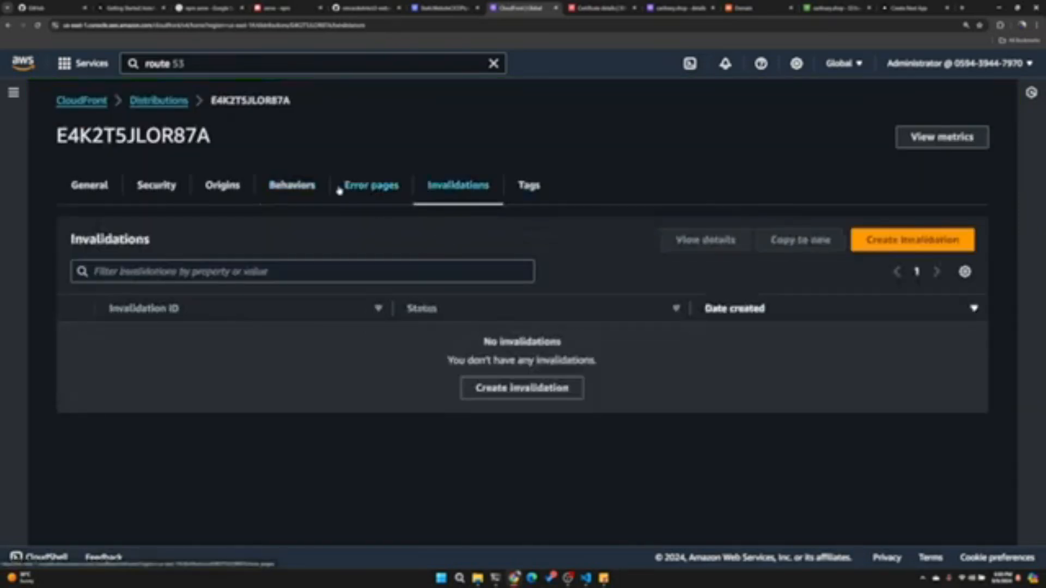
click(161, 102)
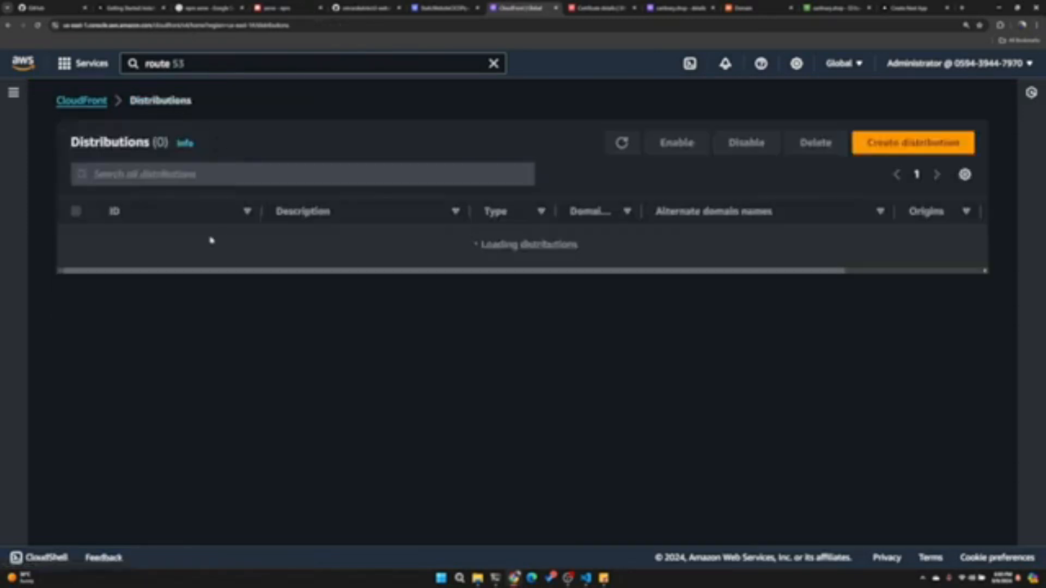
click(148, 240)
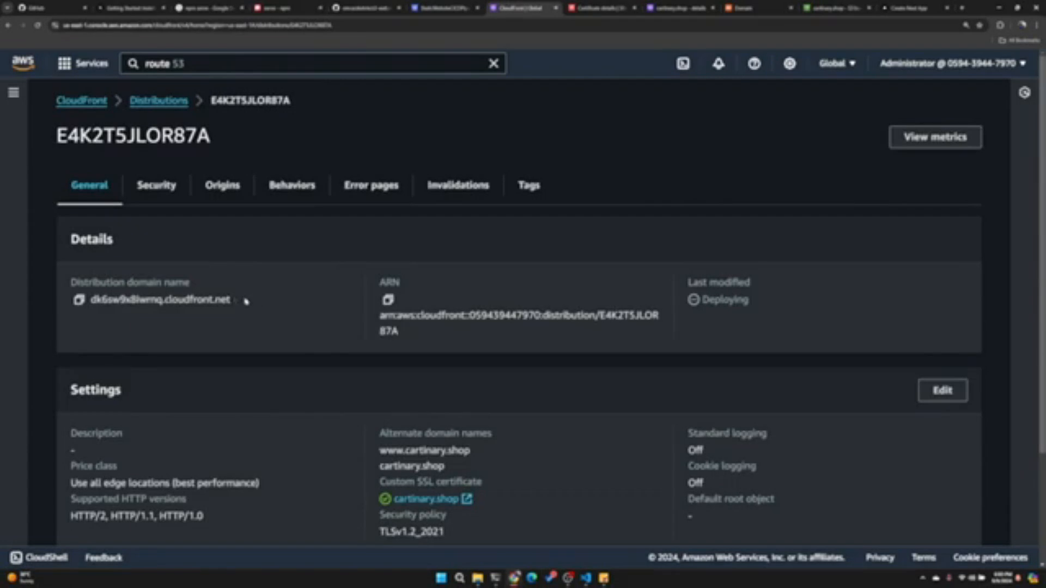
drag(245, 301, 98, 300)
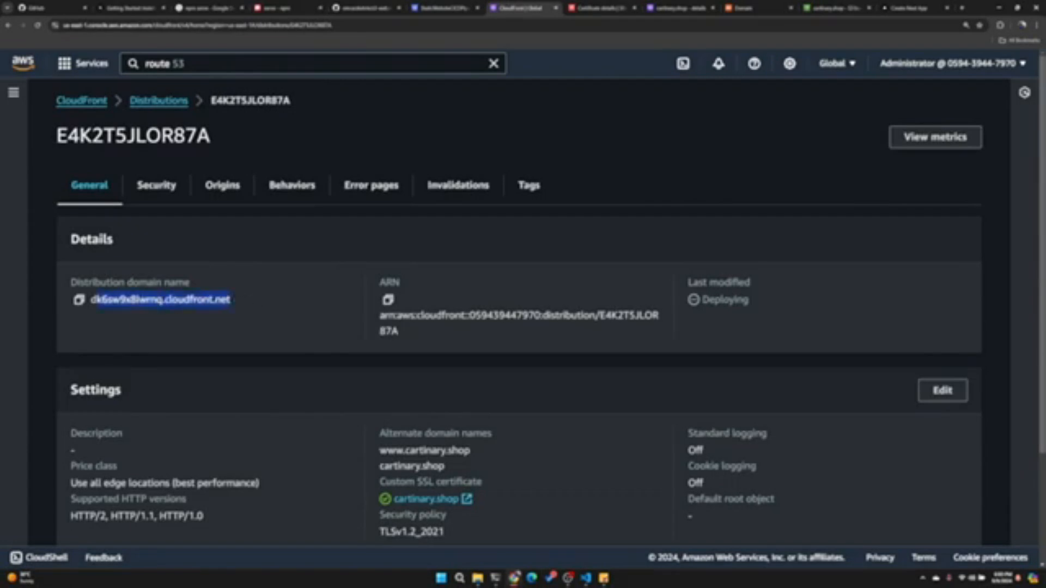
- In the cartinary.shop hosted zone, start a root-domain A record with a blank name and enable Alias
click(665, 9)
scroll(543, 233, down, 6)
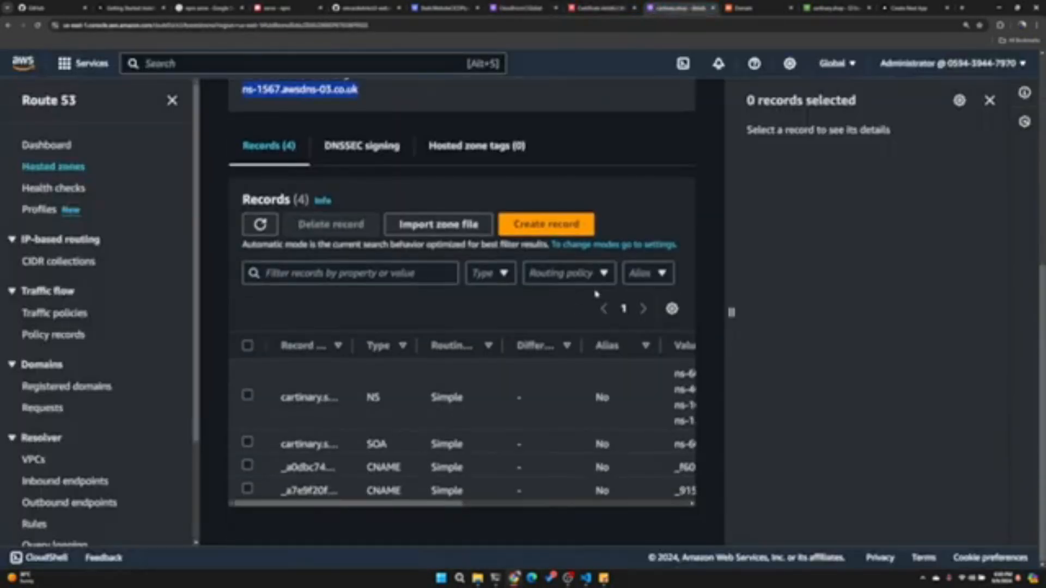
click(543, 230)
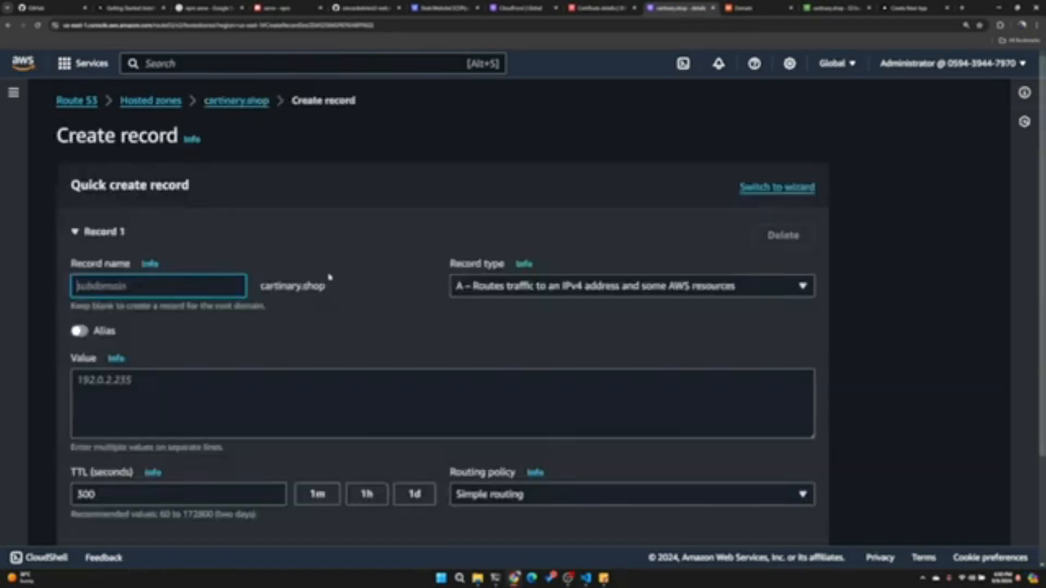
drag(327, 287, 254, 288)
scroll(254, 287, down, 3)
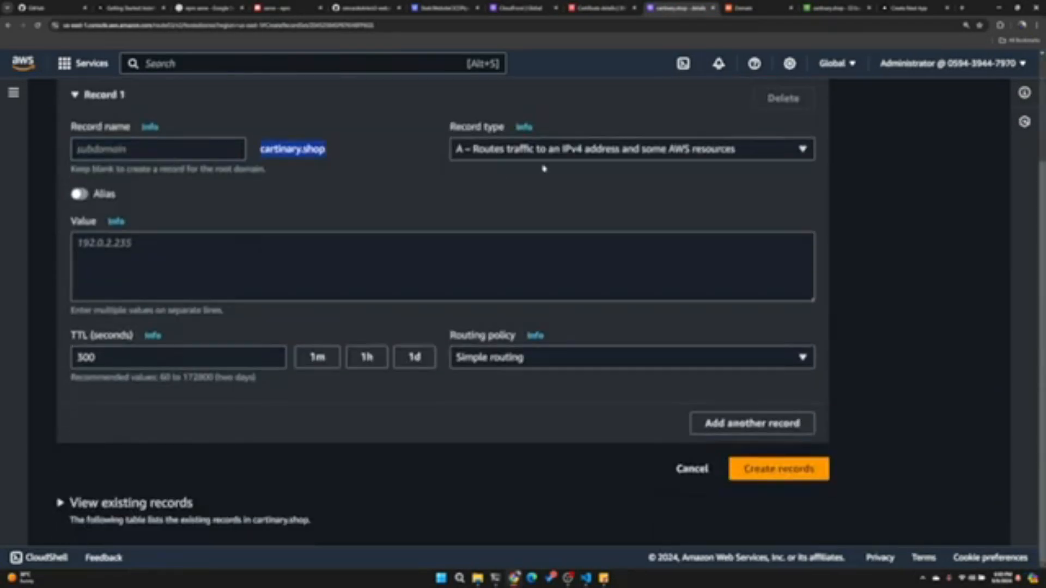
click(576, 153)
click(490, 175)
click(104, 196)
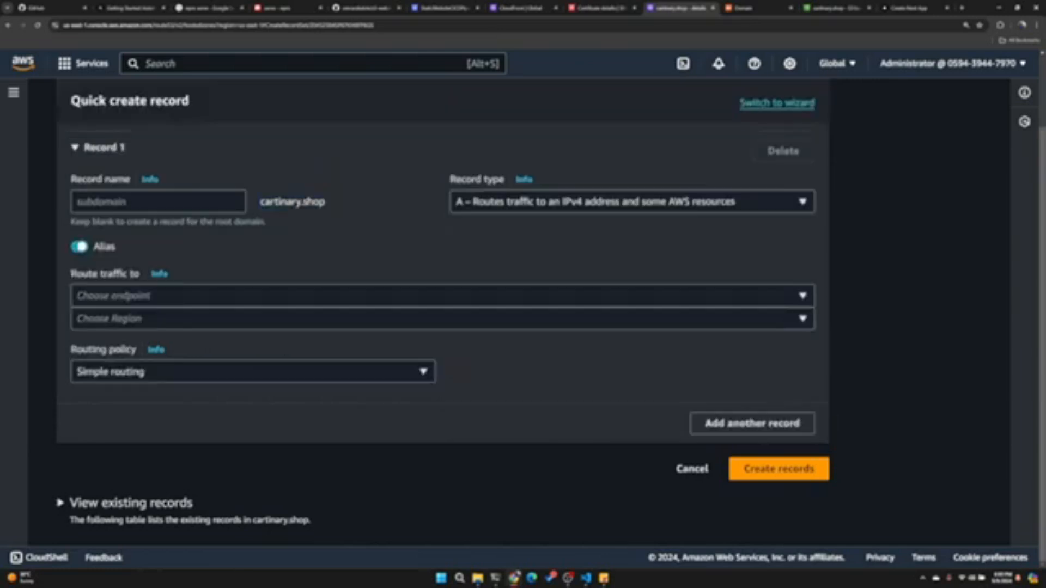
- Route the root-domain record to the cartinary.shop CloudFront distribution as an alias, with simple routing
click(206, 297)
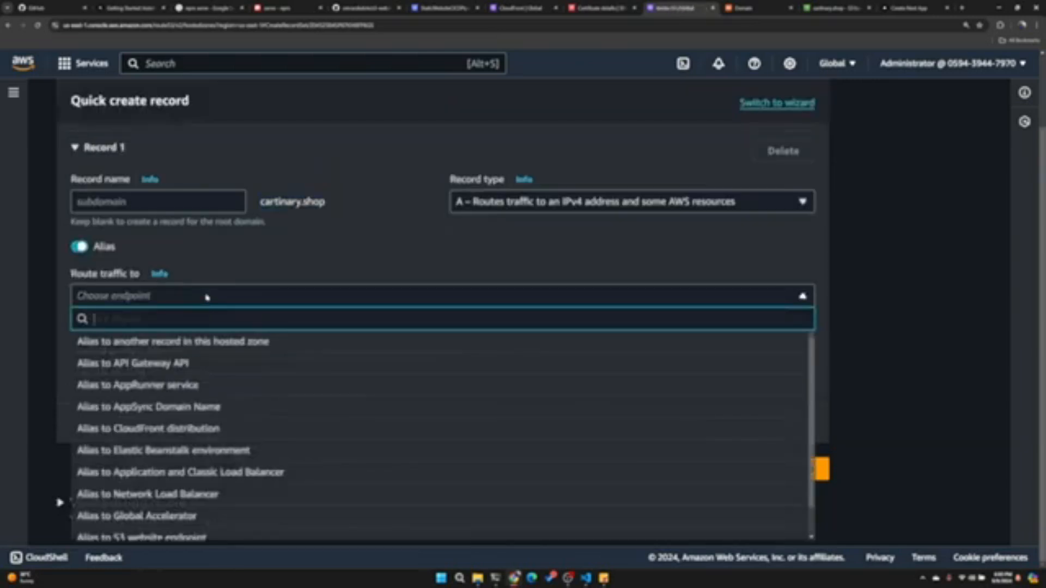
text(cloud)
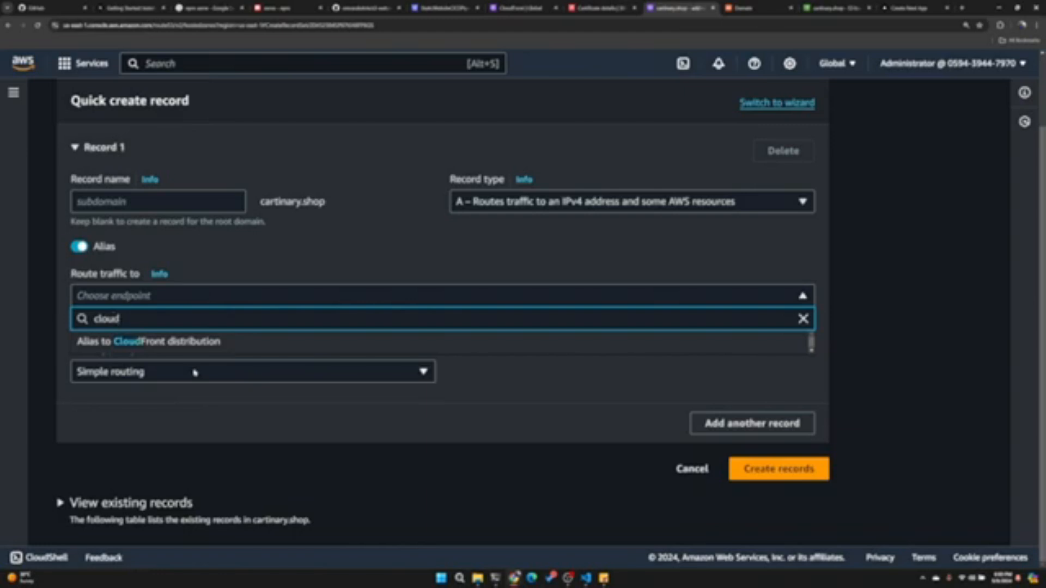
click(163, 343)
click(137, 356)
click(137, 378)
- Add a second A record named www to the same form and enable Alias for it
scroll(224, 384, down, 1)
click(712, 423)
text(www)
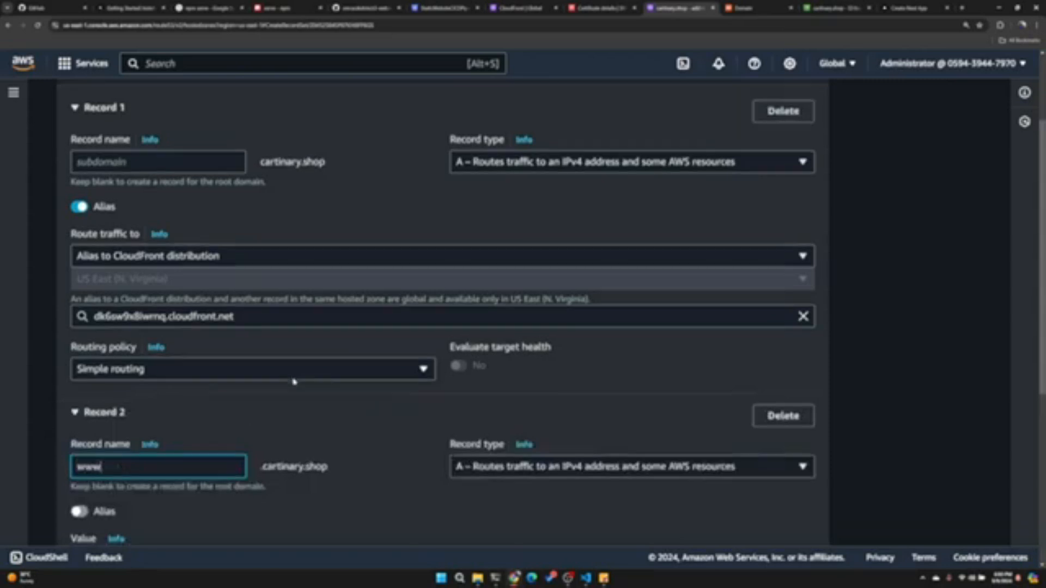
scroll(294, 376, down, 4)
click(552, 269)
click(270, 327)
click(80, 310)
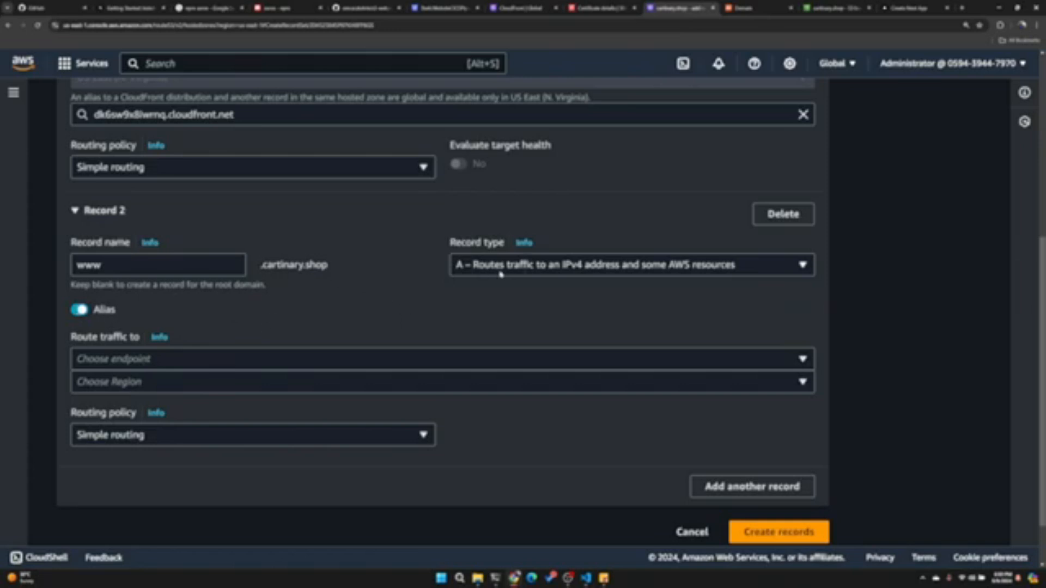
click(170, 360)
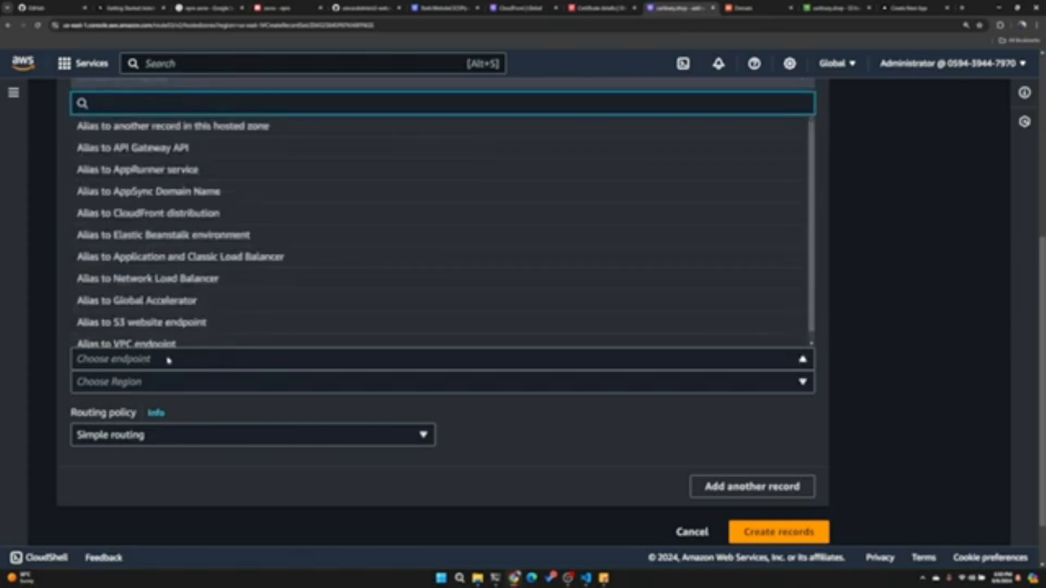
text(cl)
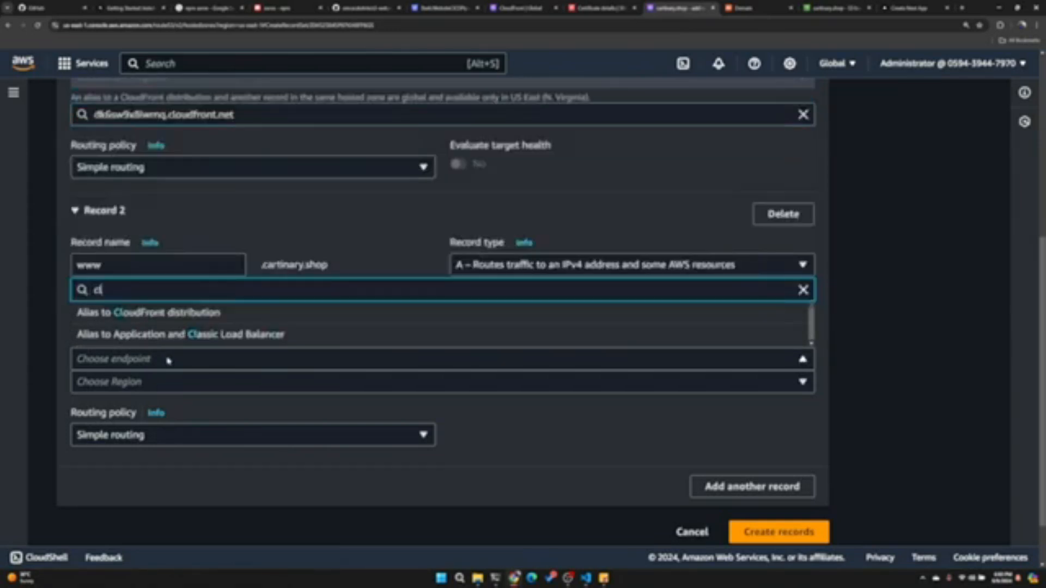
click(163, 314)
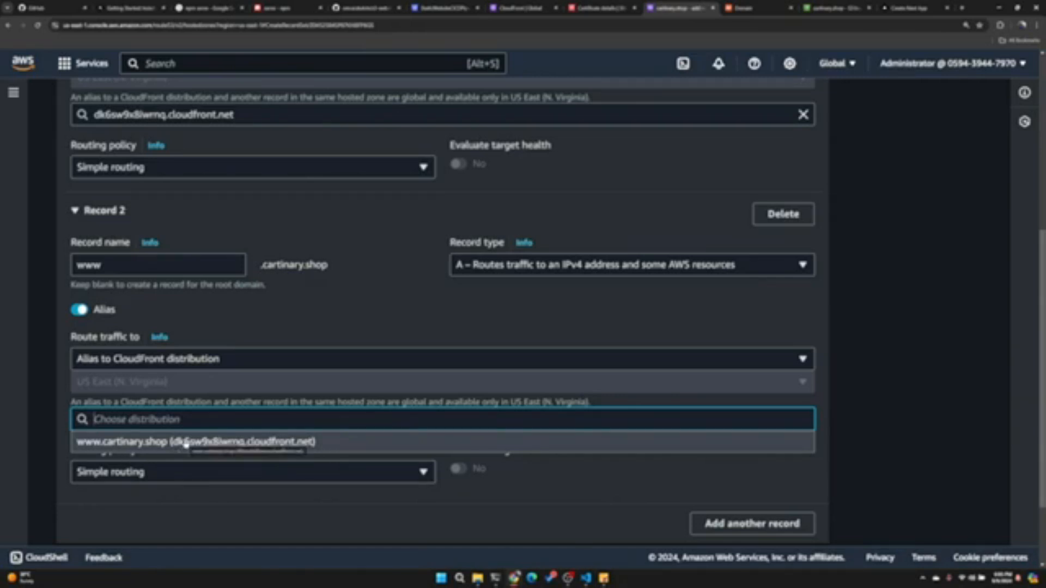
click(186, 442)
scroll(352, 341, down, 3)
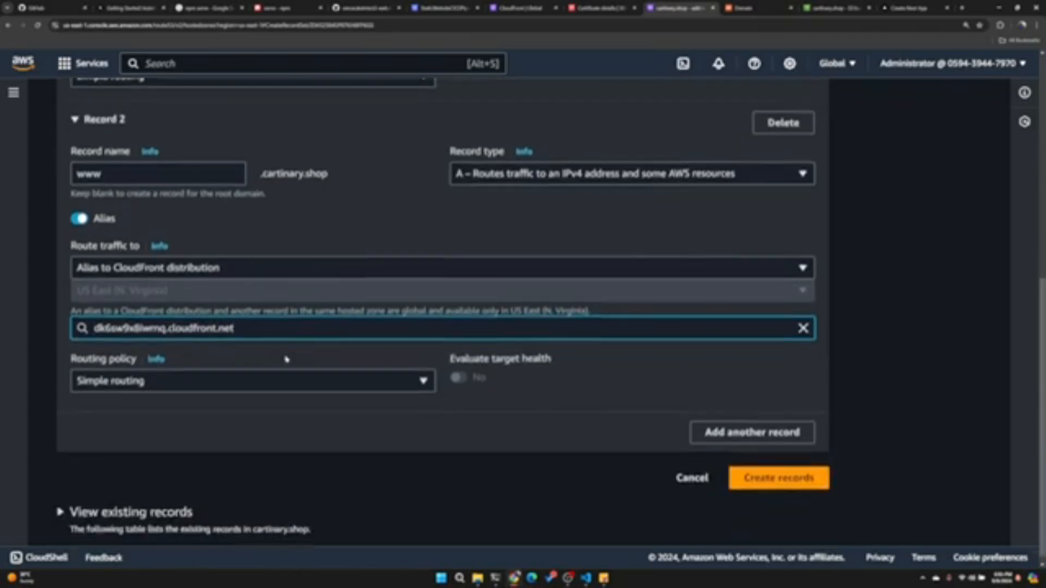
click(780, 469)
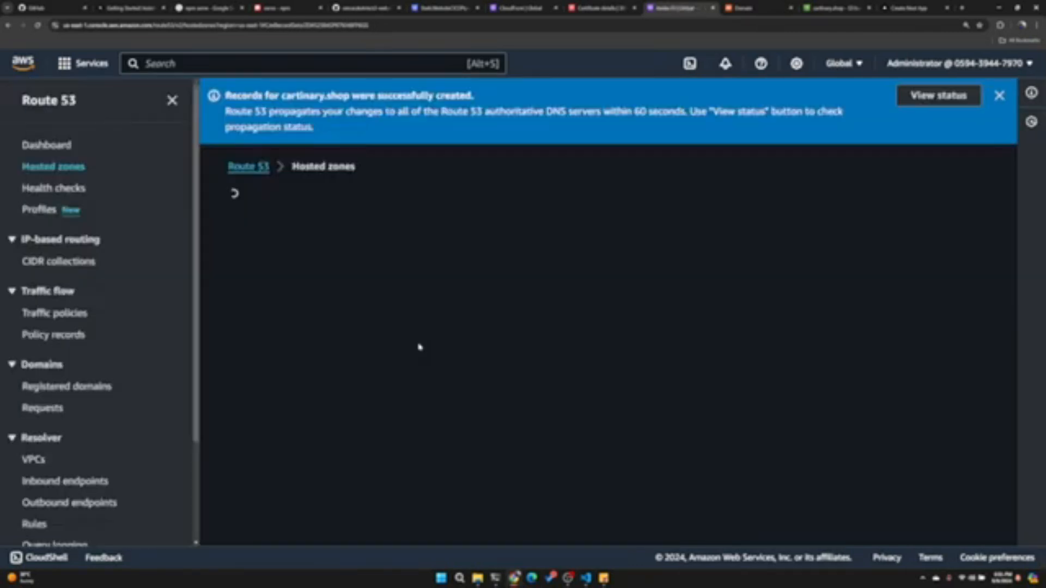
scroll(369, 375, down, 3)
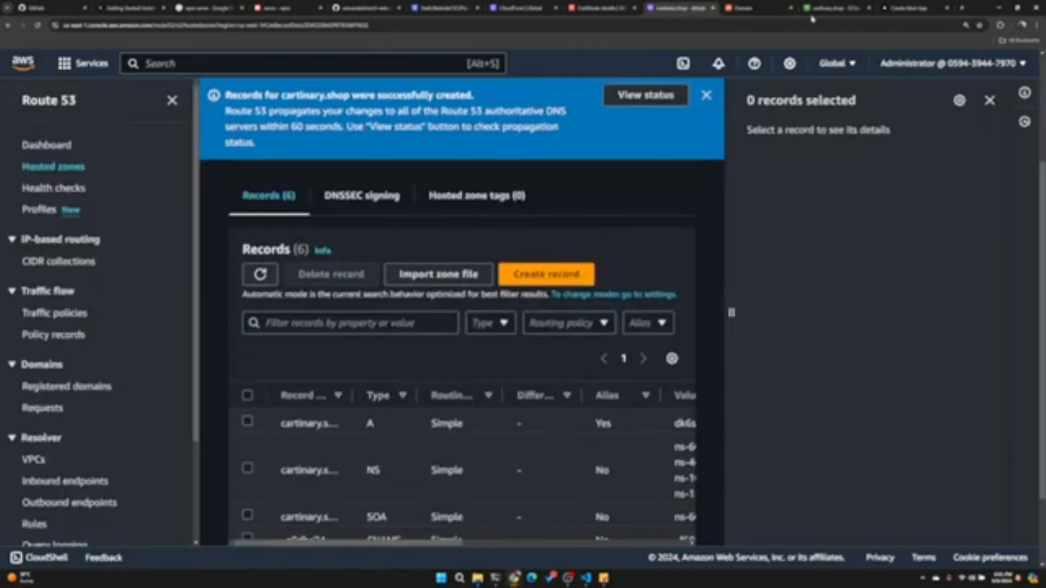
- Load cartinary.shop in a new browser tab to test the domain
click(907, 8)
click(962, 8)
text(cartinar)
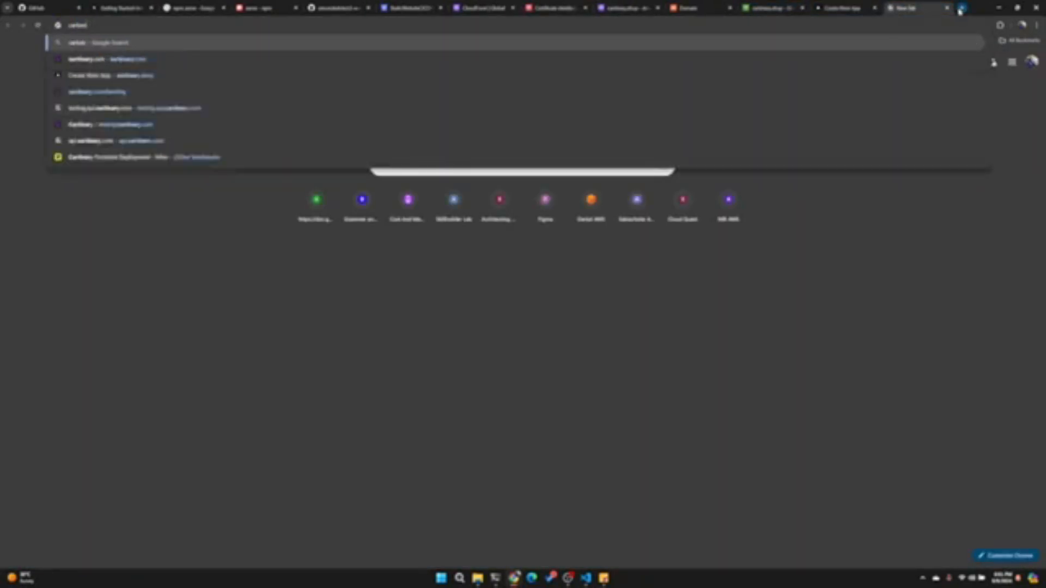
text(y.shop)
key(Return)
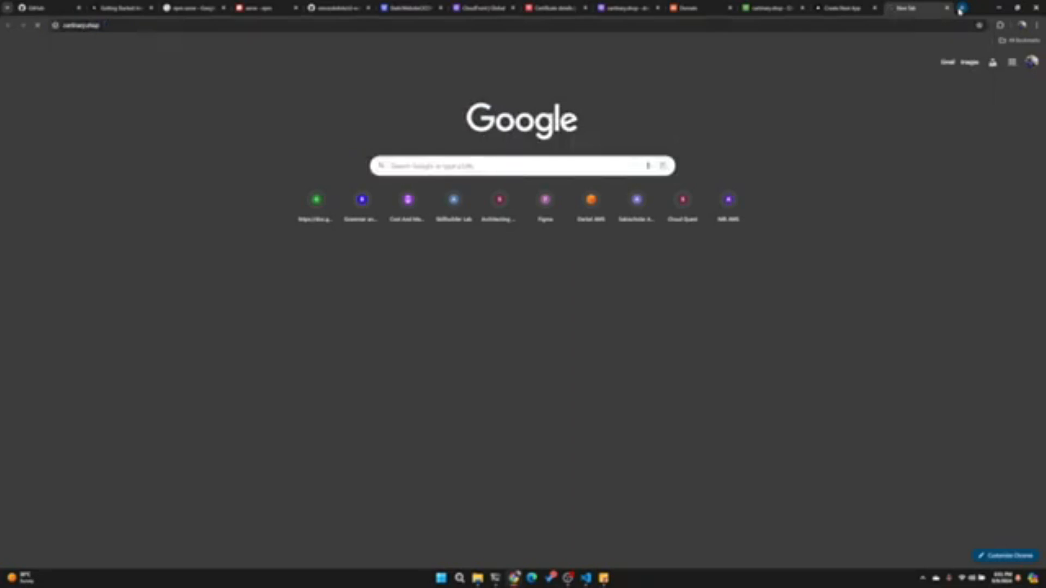
click(109, 26)
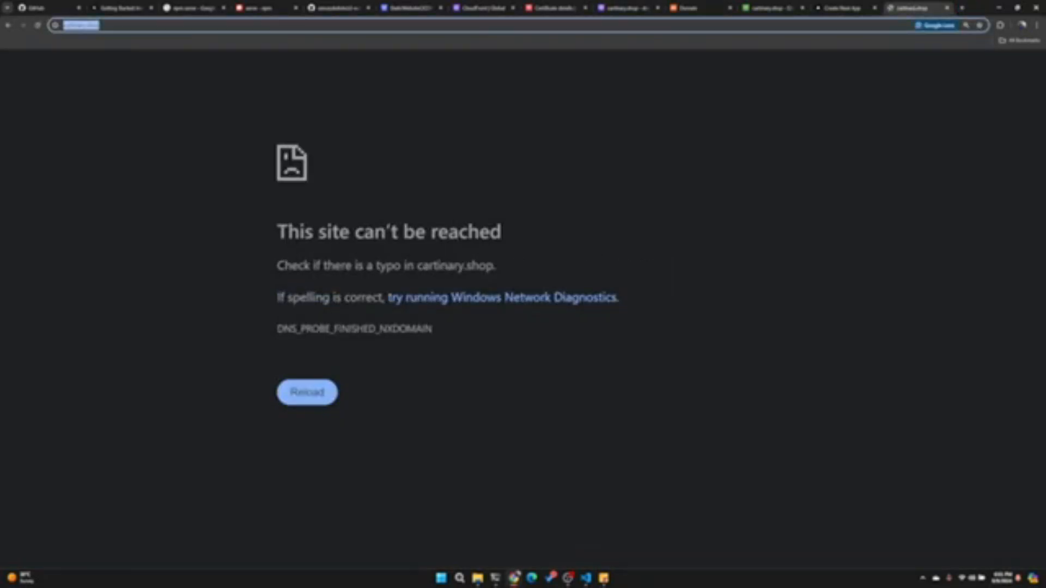
click(104, 25)
key(ctrl+a)
key(Home)
text(@)
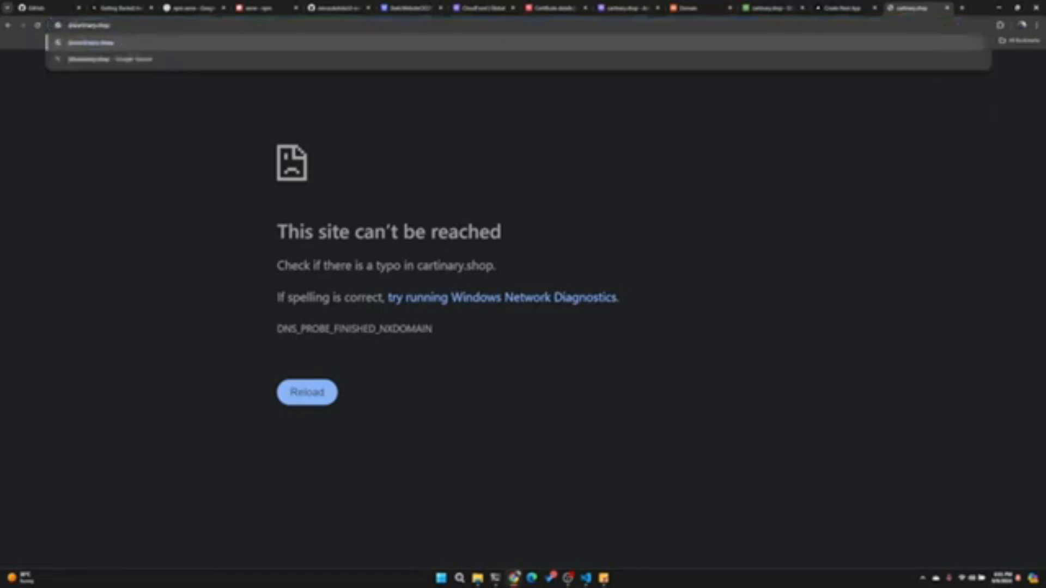
key(BackSpace)
text(https://)
key(ctrl+a)
key(ctrl+c)
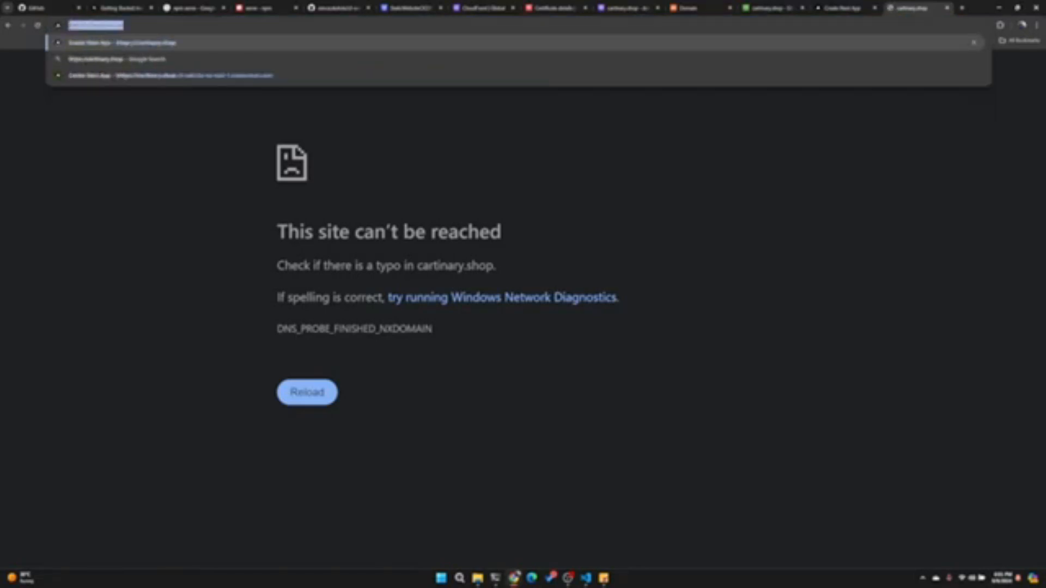
key(Return)
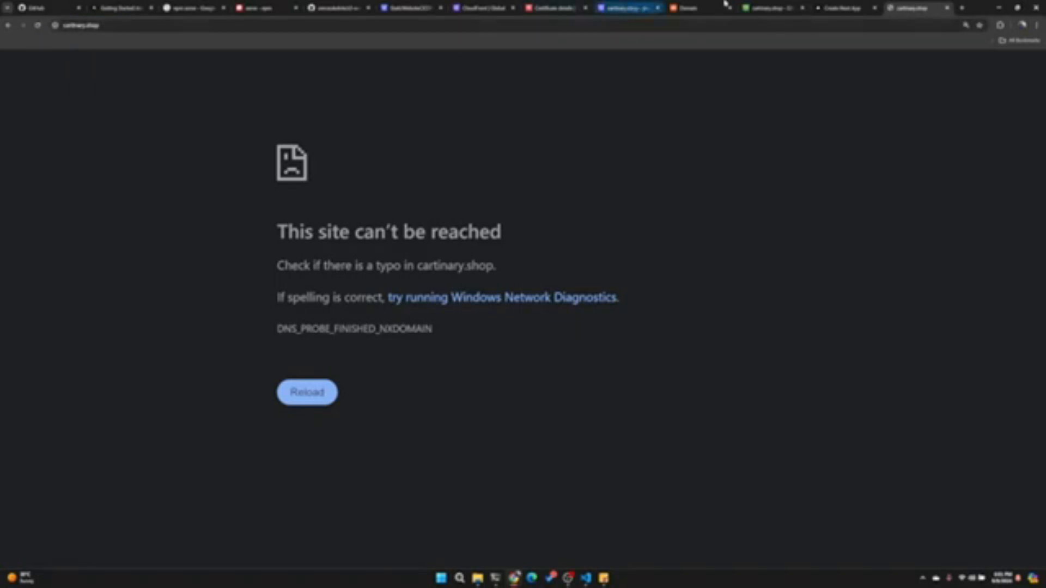
- Test the copied cartinary.shop address in an incognito window, then close that window
click(1036, 25)
click(941, 83)
key(ctrl+v)
key(Return)
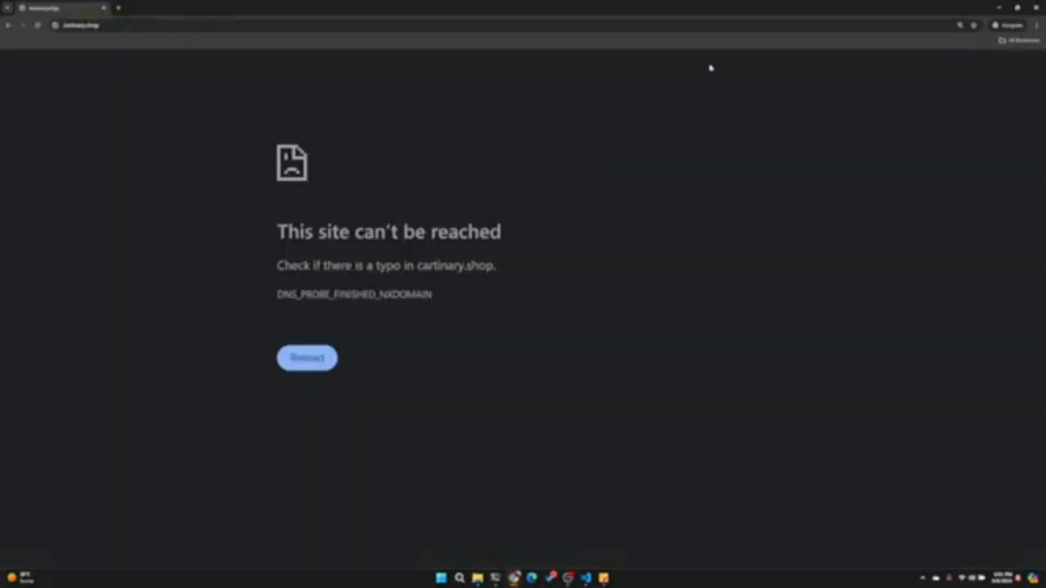
click(1036, 7)
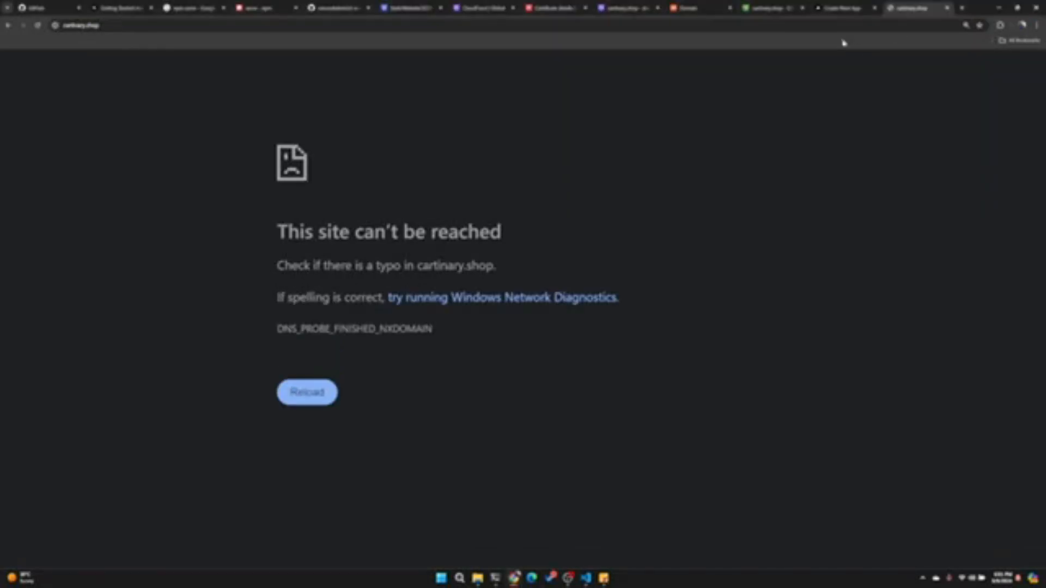
- Load cartinary.shop again and inspect the page it serves
click(773, 9)
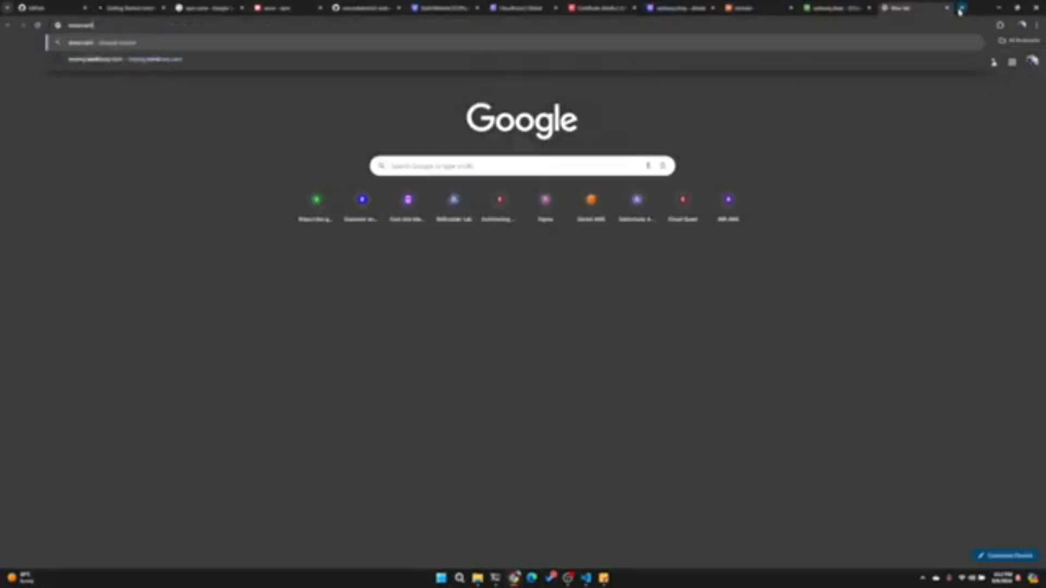
text(easy.s)
text(hop)
key(Return)
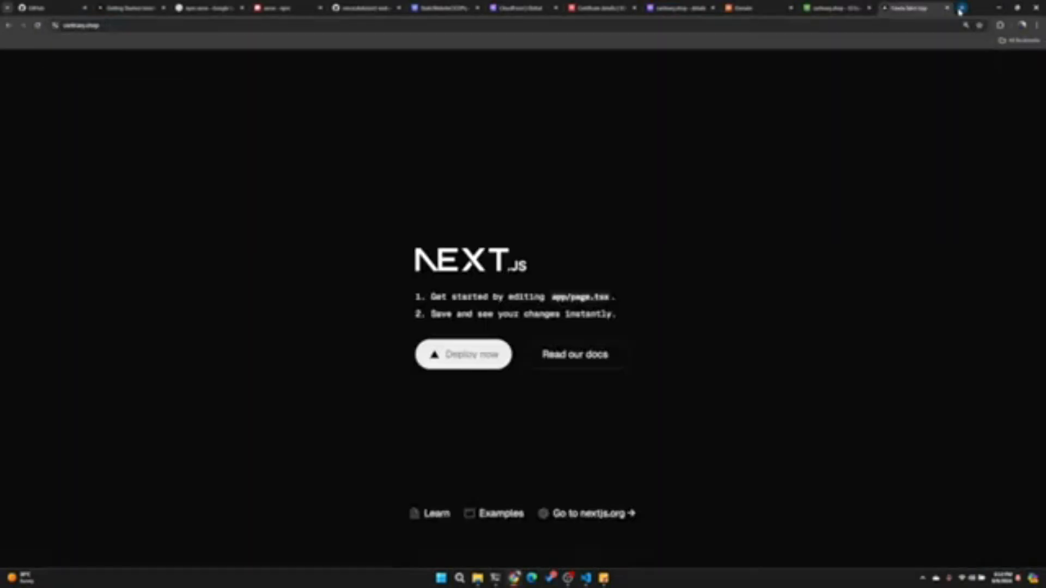
drag(125, 100, 666, 223)
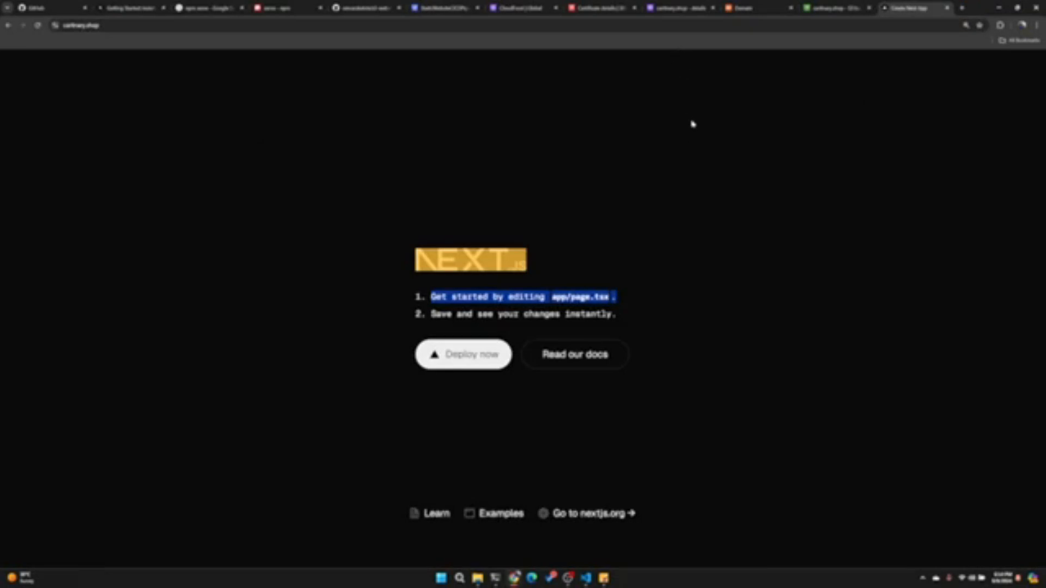
- Switch from the CloudFront distribution to the static website's CodePipeline and review its build and deploy stages
click(516, 15)
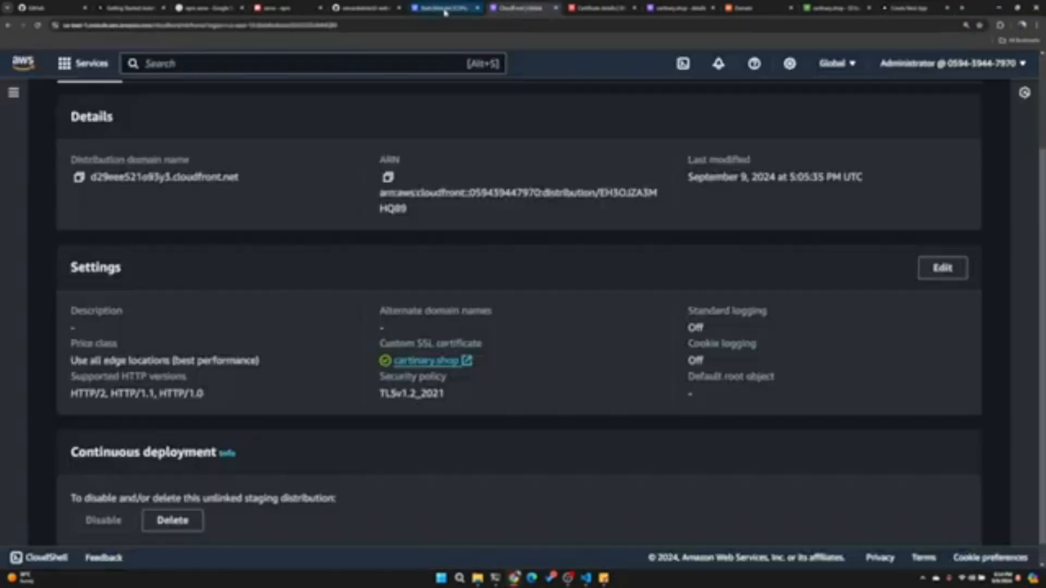
click(446, 11)
scroll(394, 349, down, 1)
scroll(395, 342, down, 1)
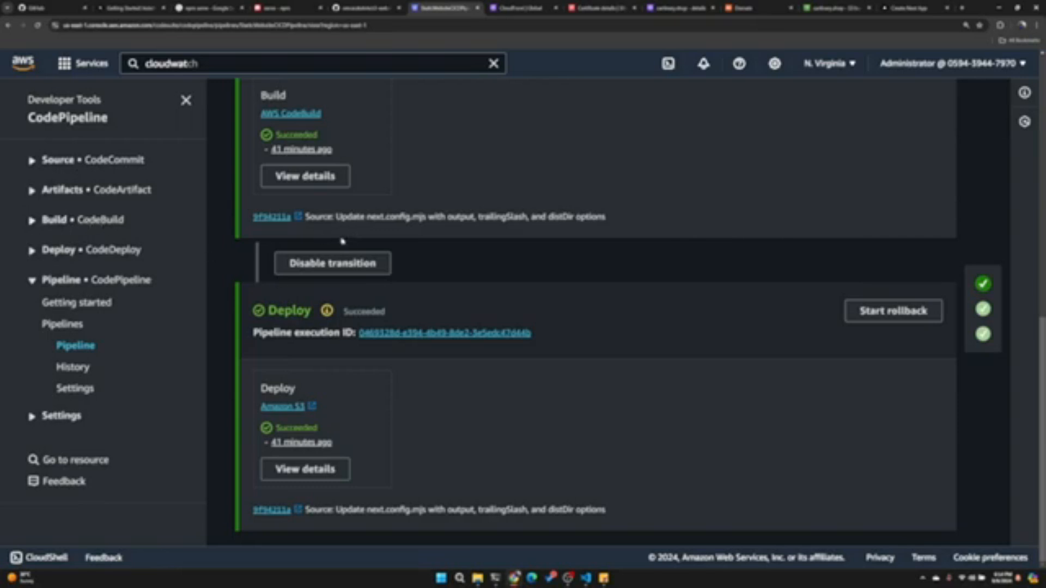
- Return to the CloudFront staging distribution and examine its ID and general details
click(526, 9)
scroll(155, 222, up, 3)
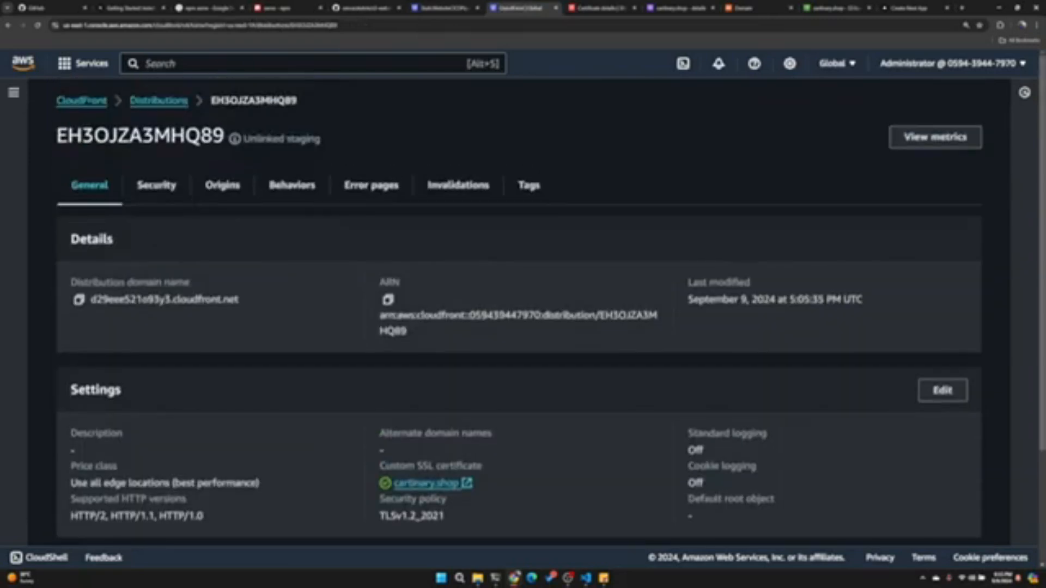
drag(213, 137, 118, 137)
click(216, 260)
- Open the cartinary.shop S3 bucket's object list to check the deployed site files
click(837, 8)
scroll(66, 196, up, 5)
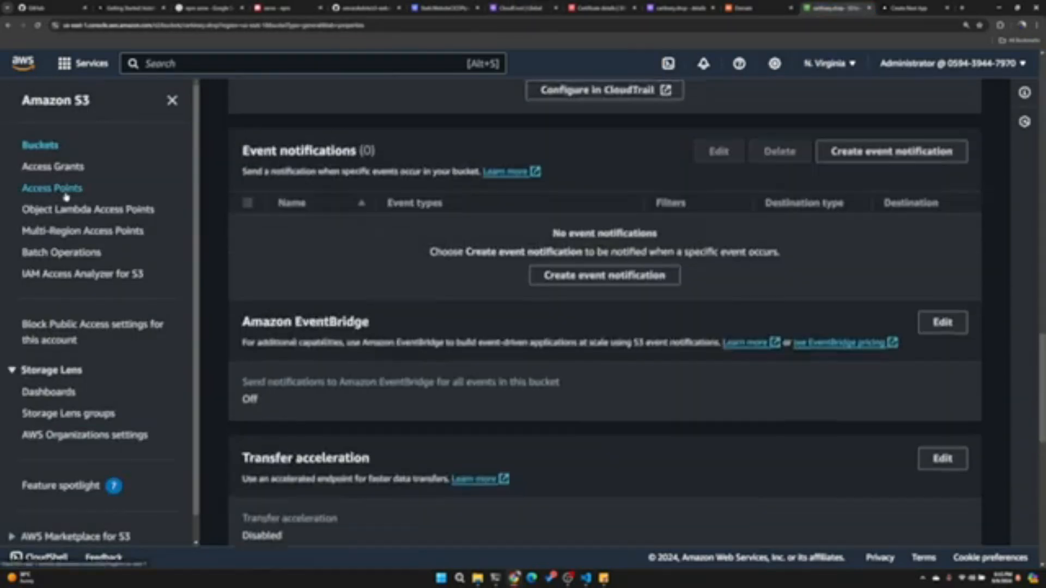
scroll(268, 180, up, 15)
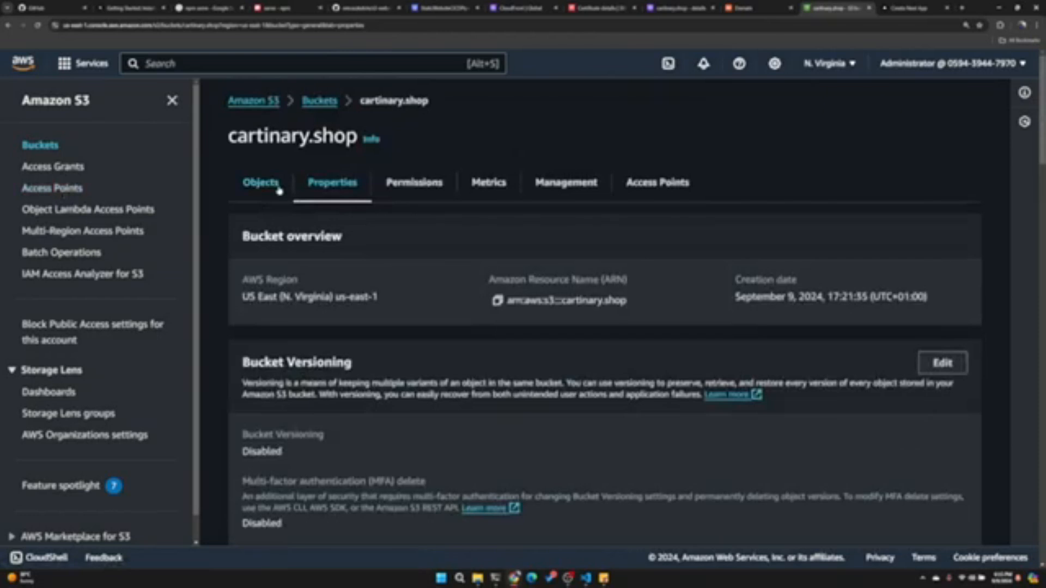
click(279, 188)
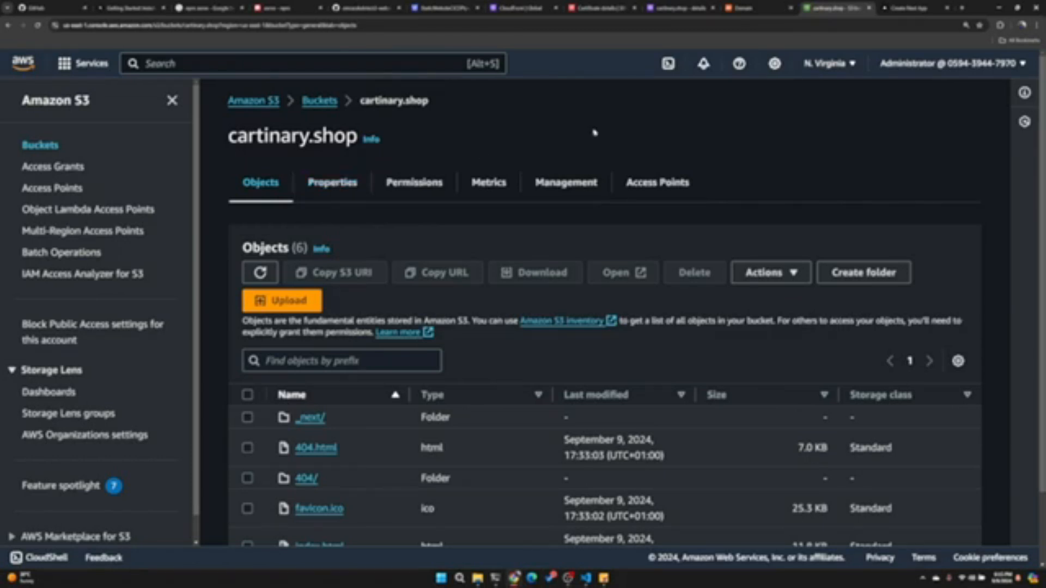
click(520, 7)
click(910, 8)
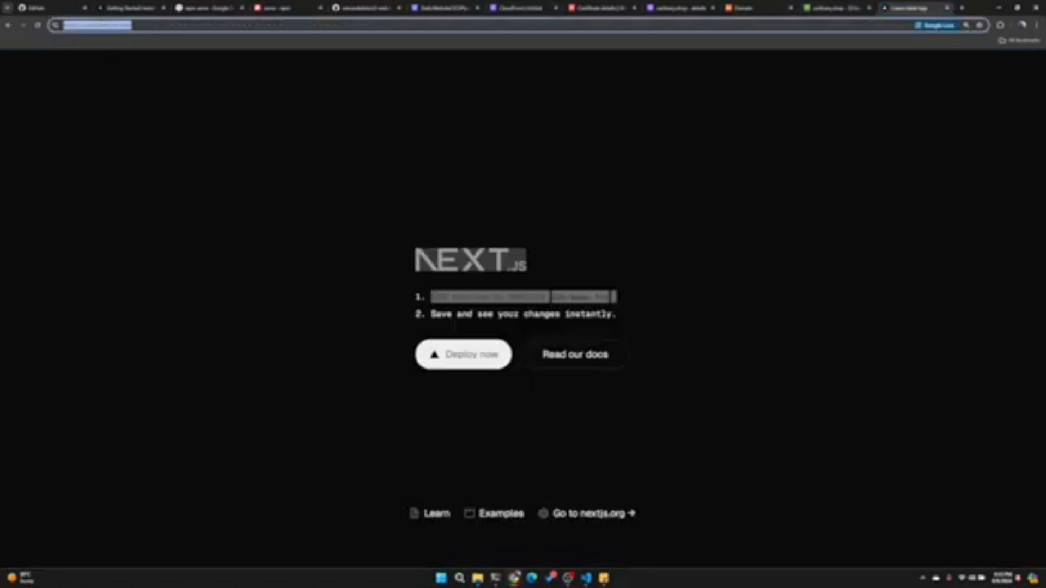
text(www.ca)
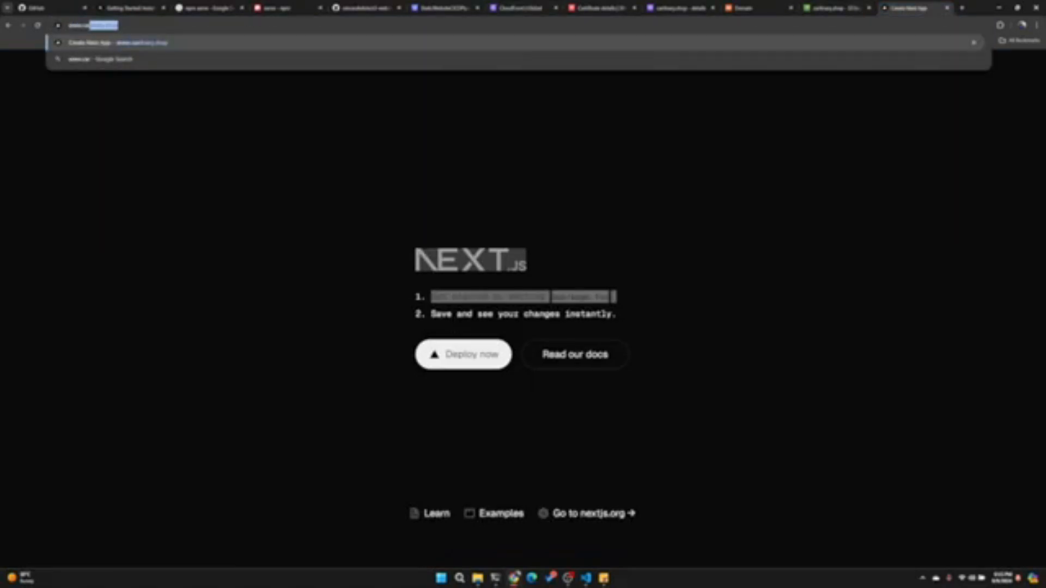
key(Return)
click(627, 25)
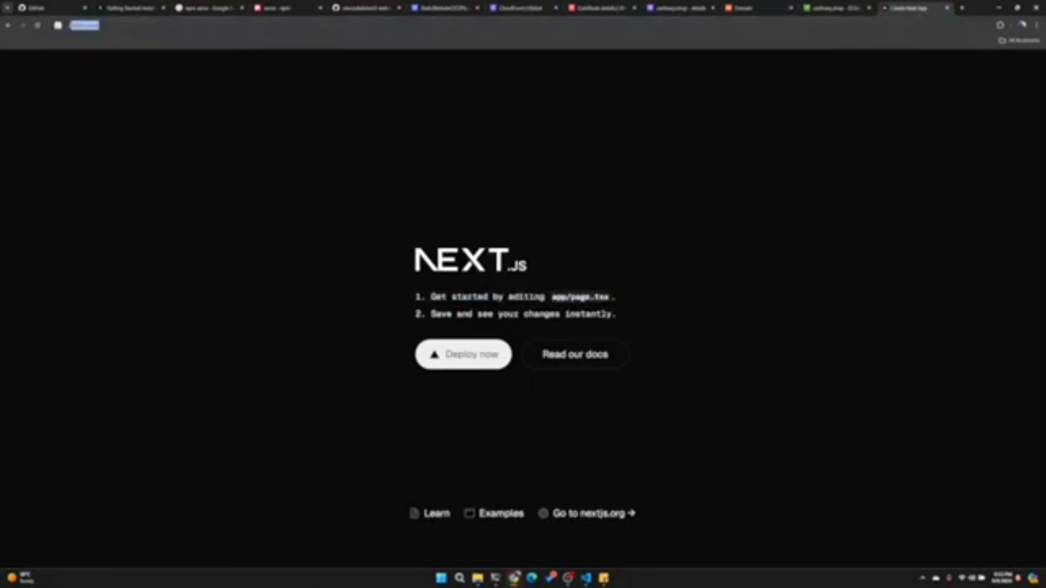